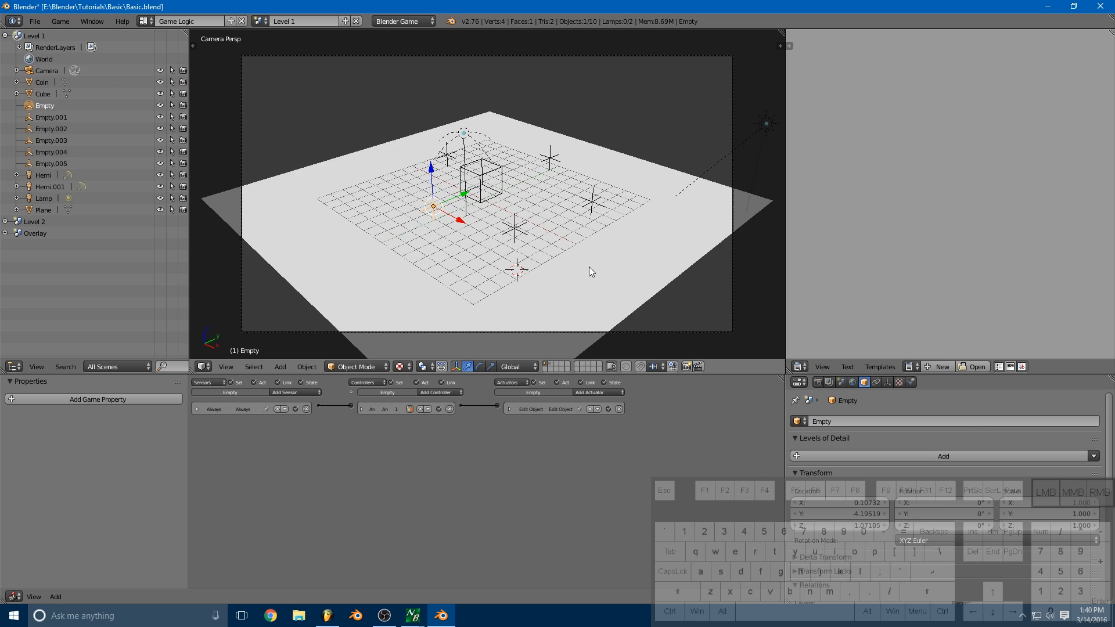
# Step: Add a Sound actuator to the Cube on layer 2 and link it to the Collision sensor's controller
pyautogui.click(553, 365)
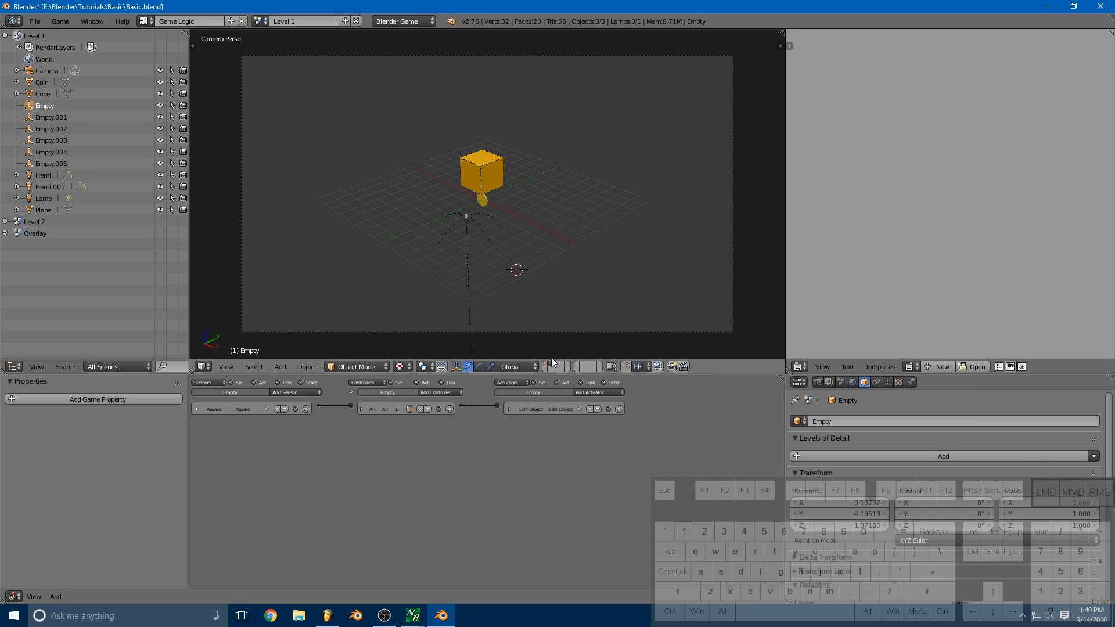
pyautogui.rightClick(496, 159)
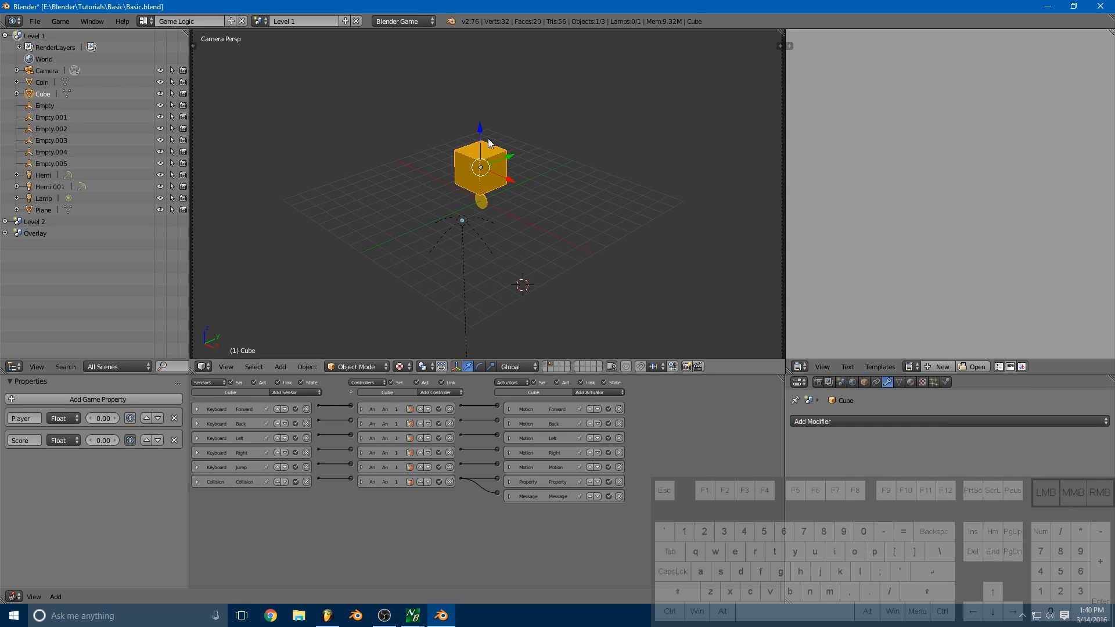
pyautogui.click(198, 483)
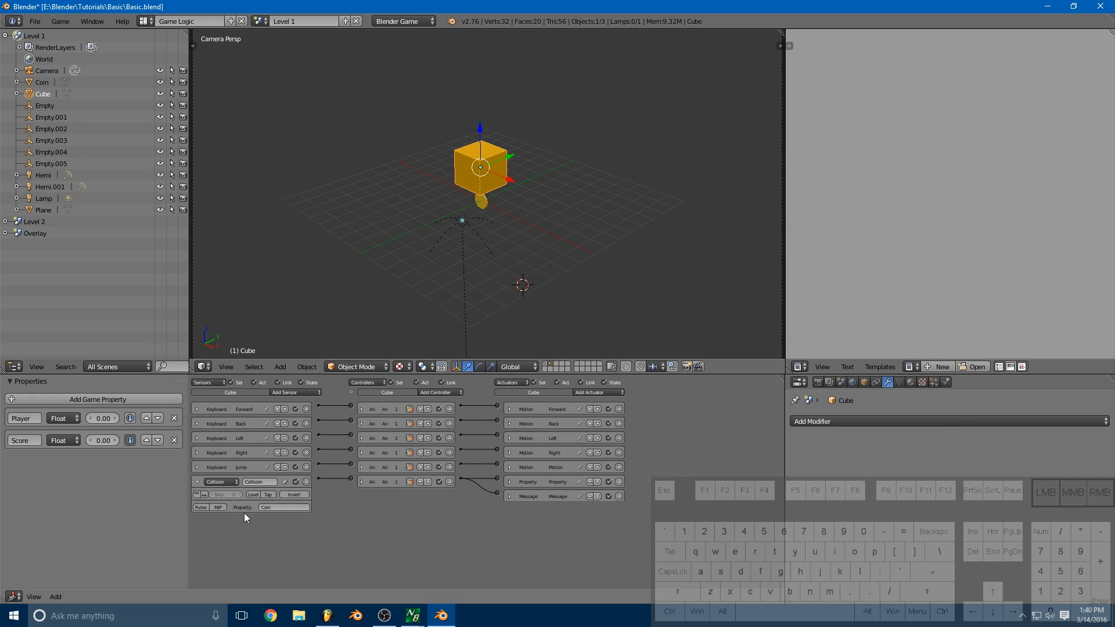
pyautogui.click(198, 483)
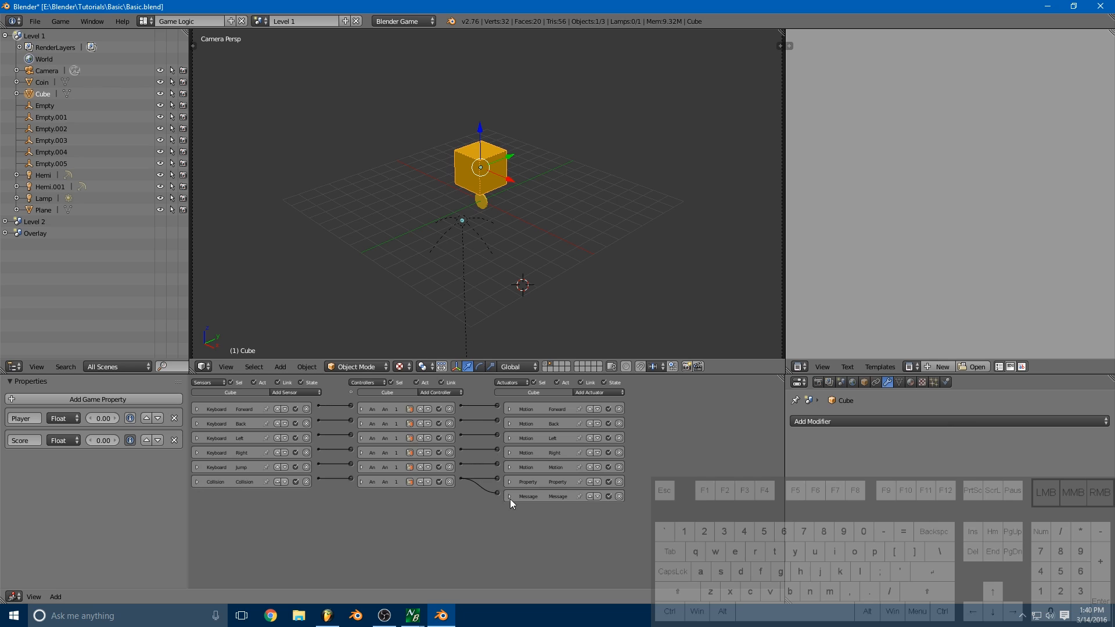
pyautogui.click(602, 392)
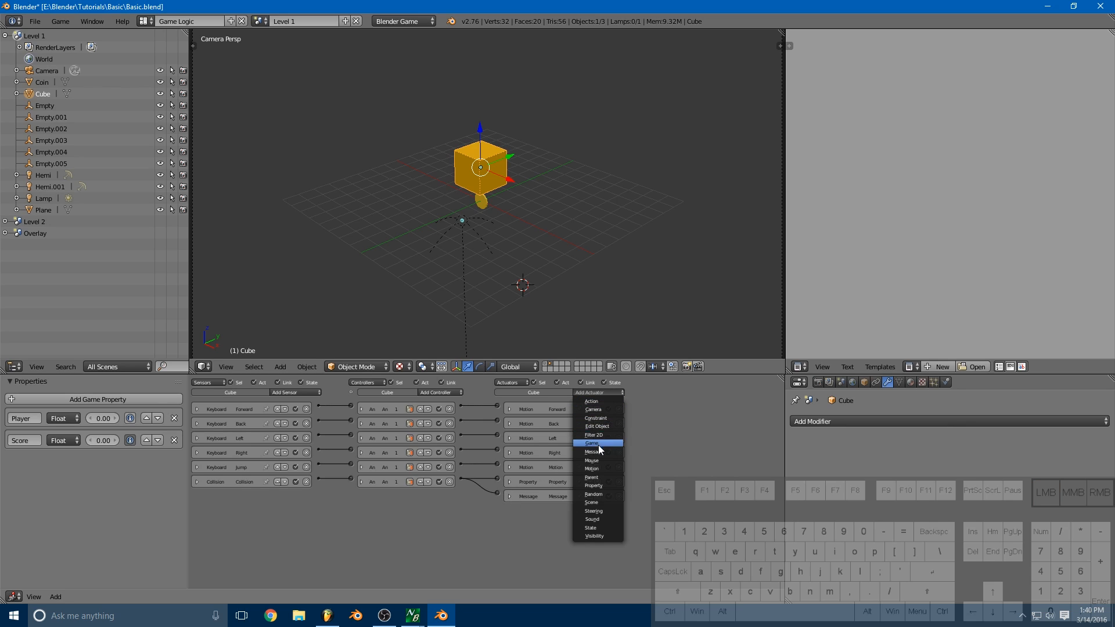
pyautogui.click(594, 520)
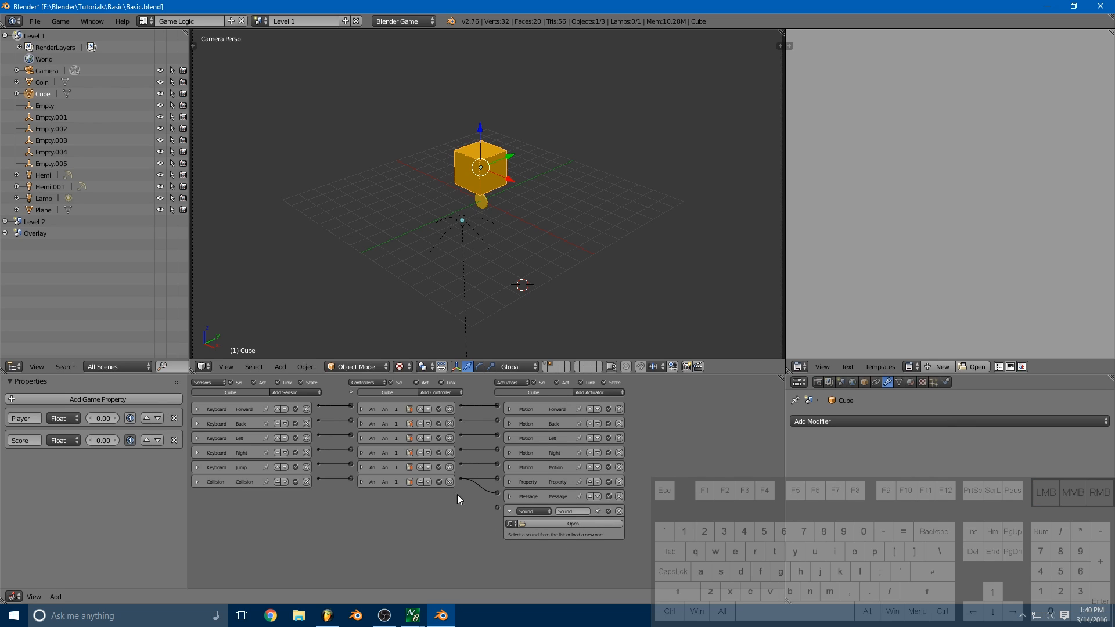
pyautogui.moveTo(459, 478); pyautogui.dragTo(497, 507)
# Step: Load Ding.mp3 into the Cube's Sound actuator and set its play mode to Play End
pyautogui.click(549, 524)
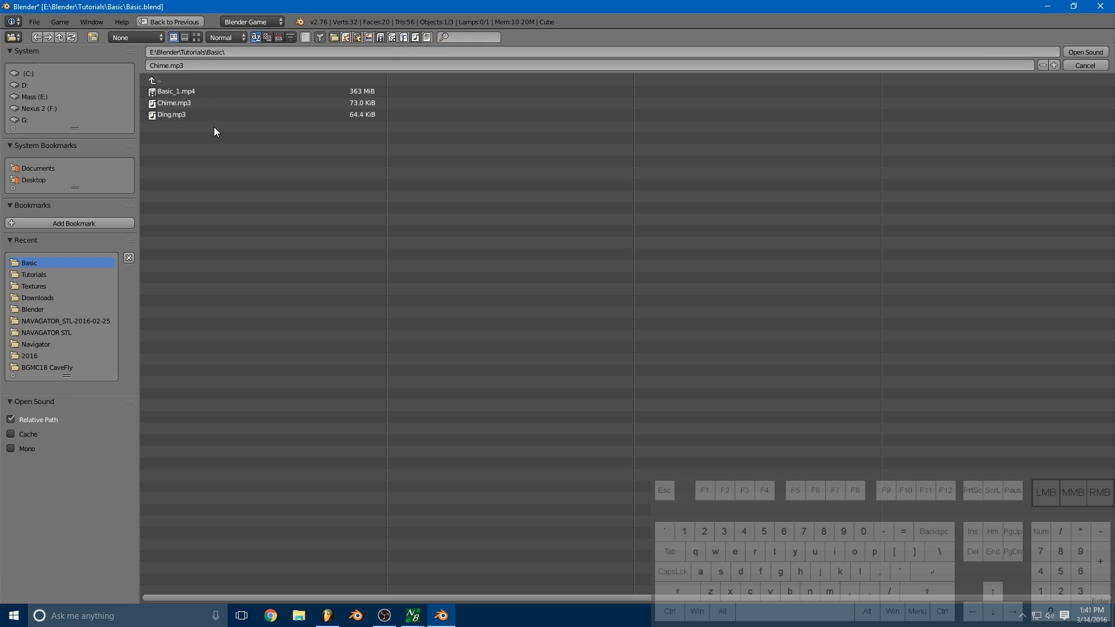
pyautogui.click(177, 115)
pyautogui.click(1084, 52)
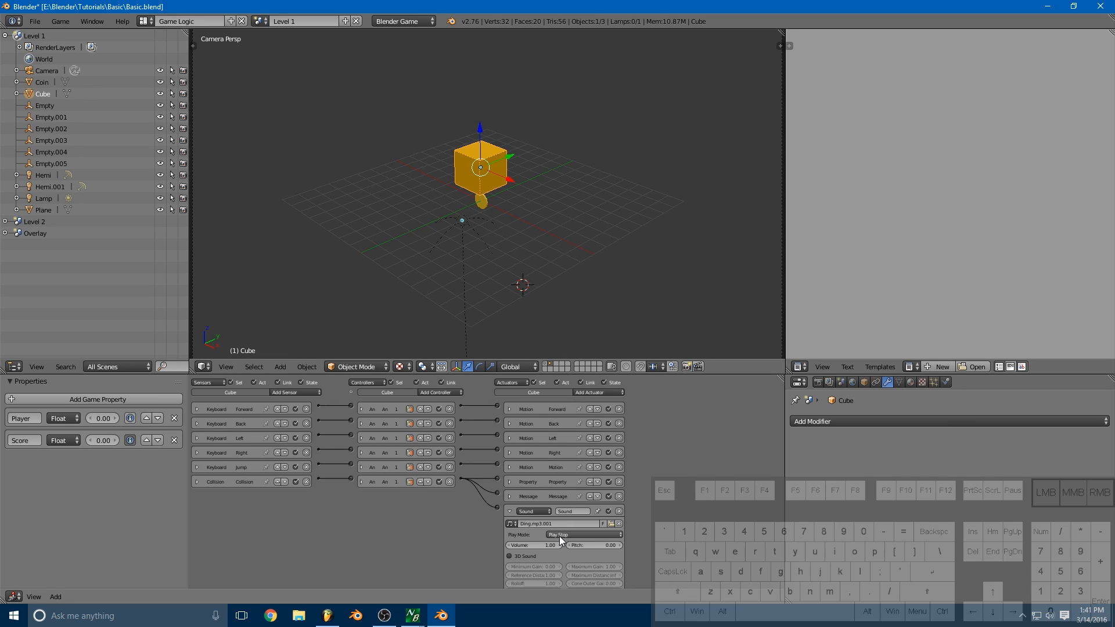
pyautogui.click(560, 535)
pyautogui.click(569, 518)
pyautogui.click(568, 535)
pyautogui.click(590, 535)
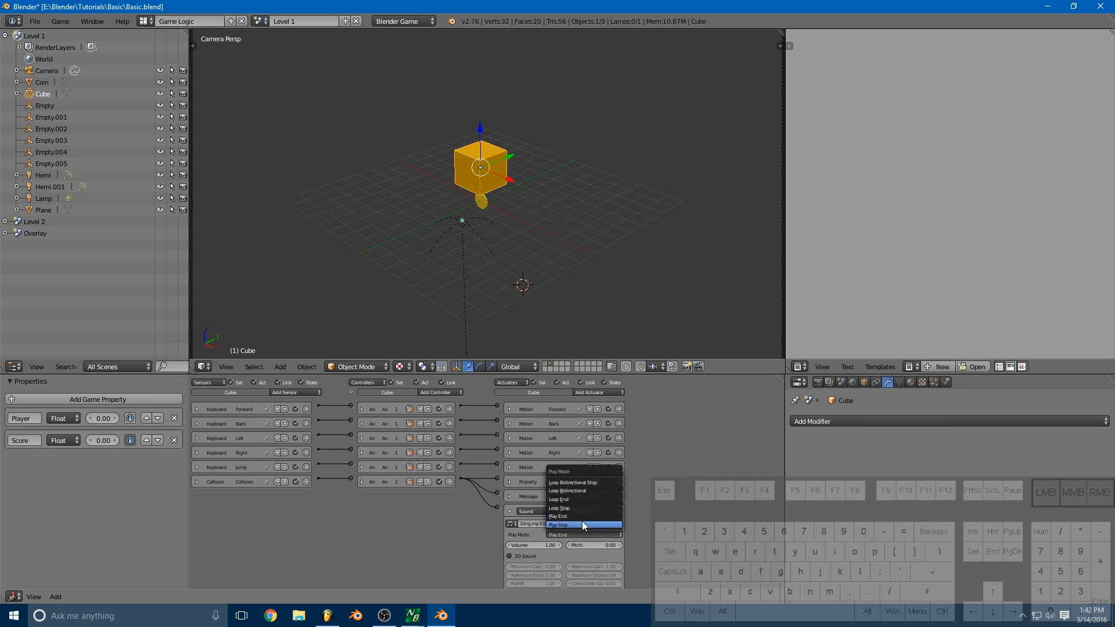
pyautogui.click(584, 514)
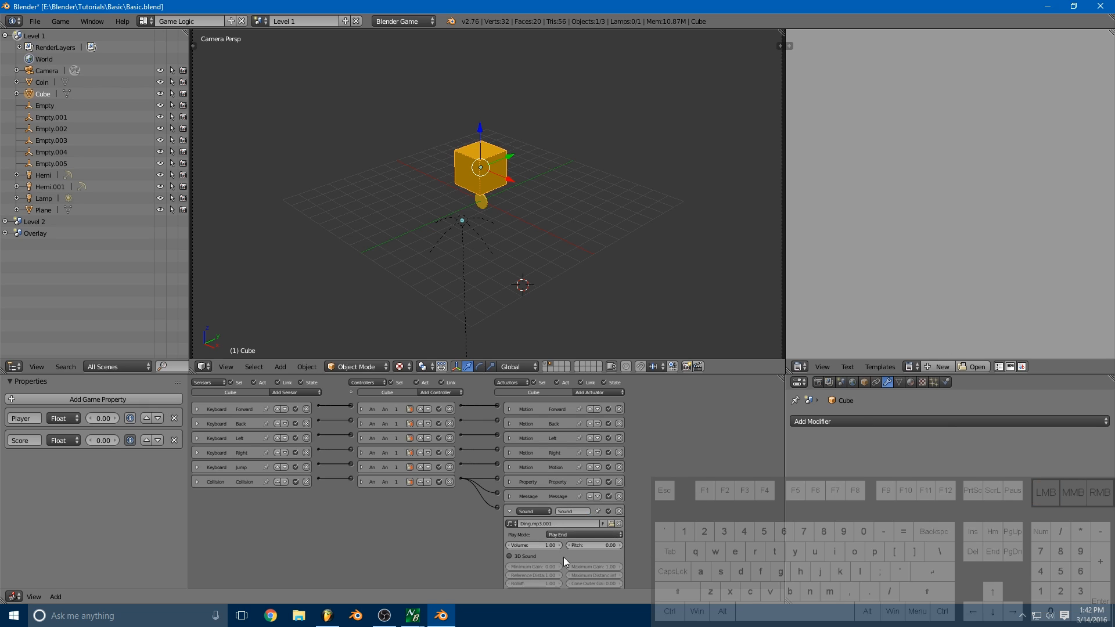
# Step: Return to layer 1 and play-test the game, steering the cube into all the coins to check the pickup sound
pyautogui.click(544, 365)
pyautogui.scroll(-3, 452, 141)
pyautogui.scroll(2, 452, 141)
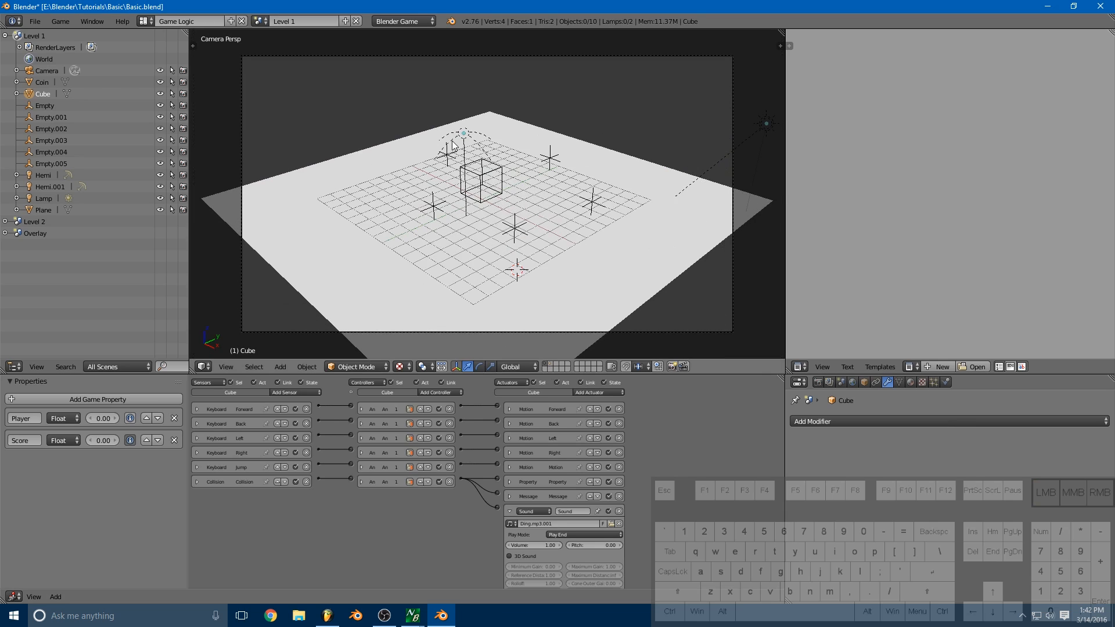
pyautogui.scroll(1, 457, 145)
pyautogui.press('p')
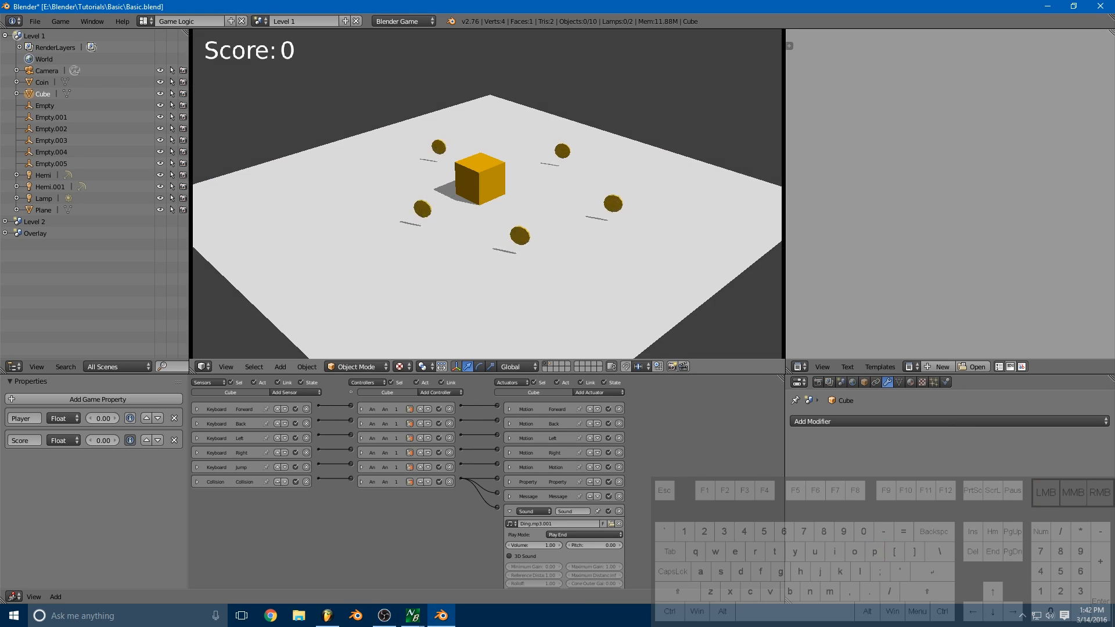
pyautogui.press('s')
pyautogui.press('d')
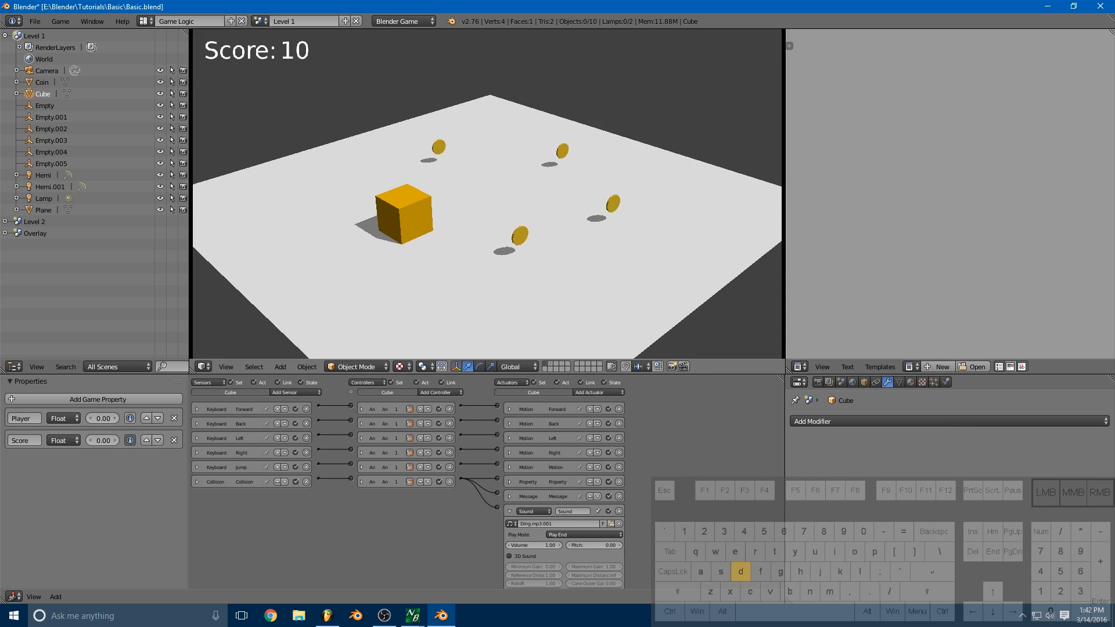
pyautogui.press('w')
pyautogui.press('w')
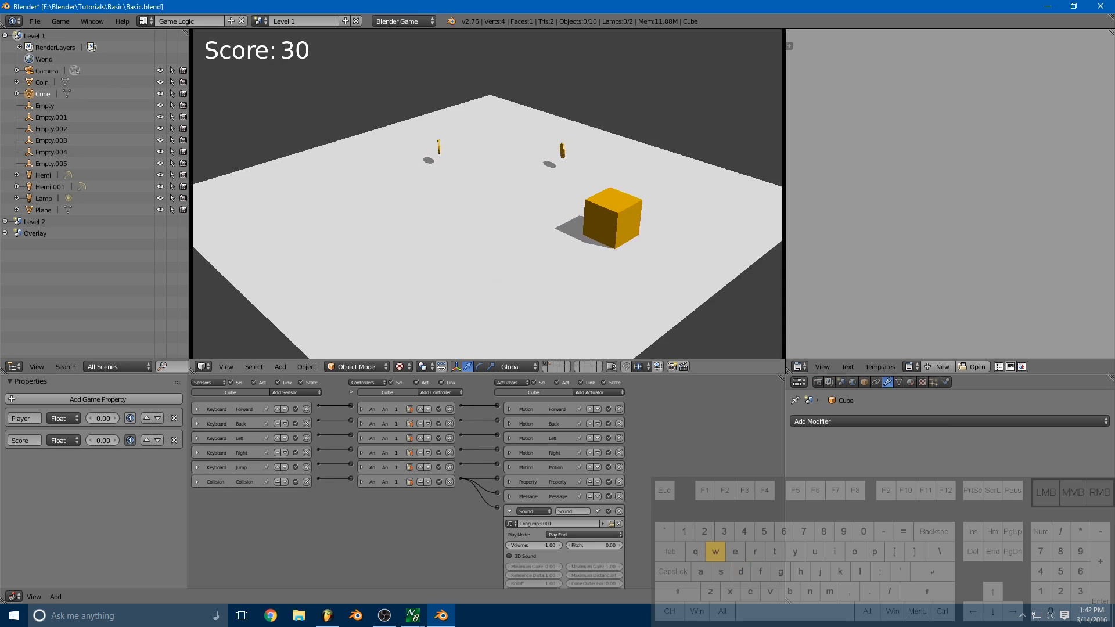
pyautogui.press('a')
pyautogui.press('s')
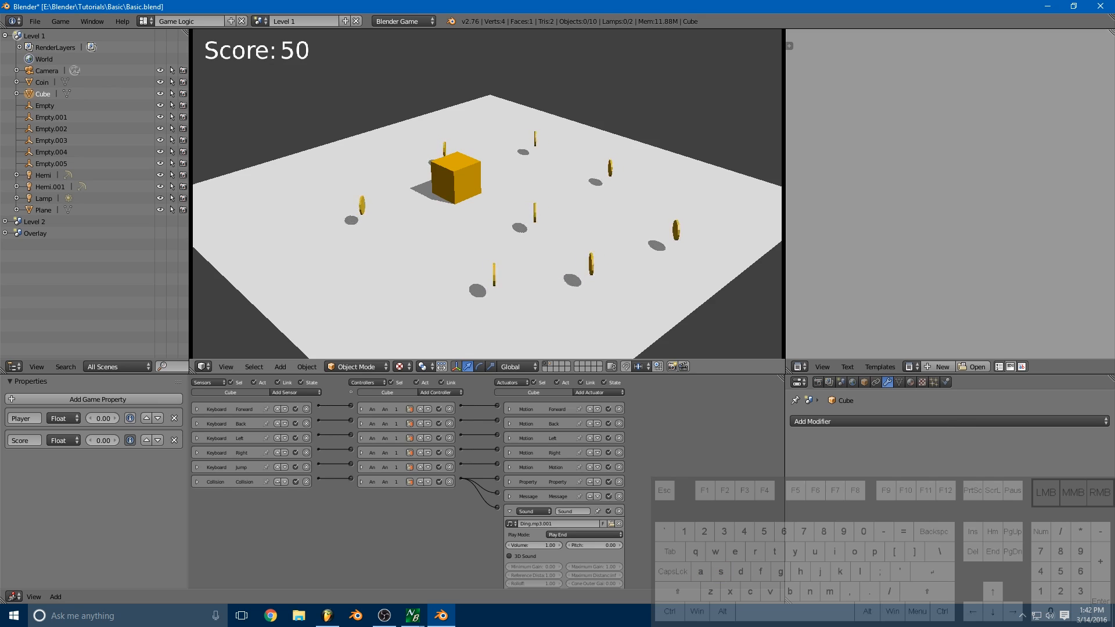
pyautogui.press('Escape')
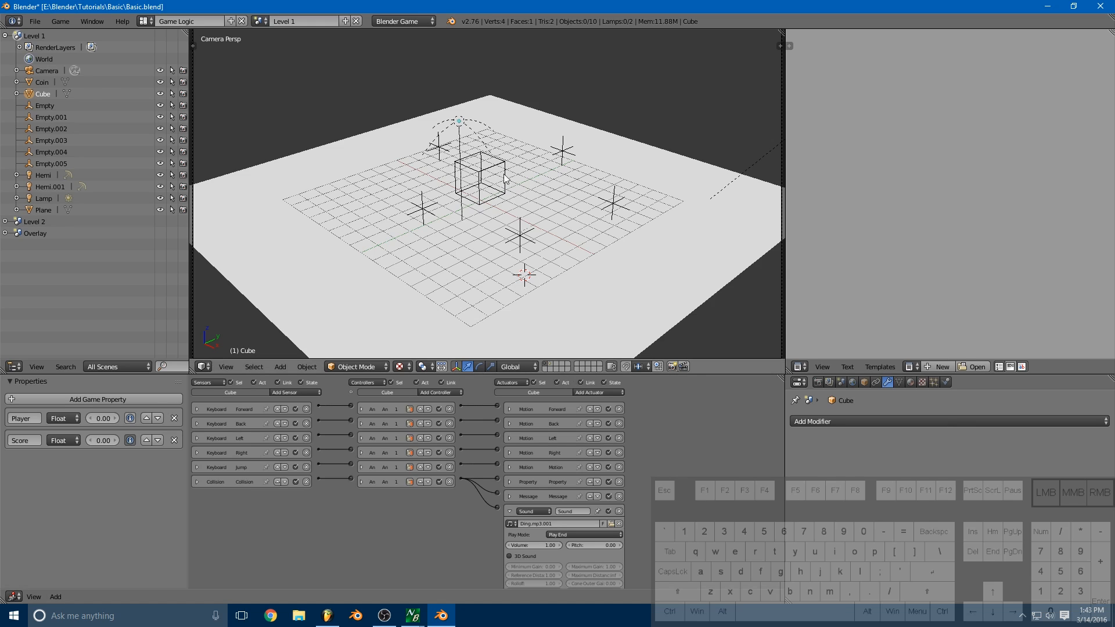
# Step: Review the Scene actuator on Empty.005 at the centre of the plane and add a Sound actuator to that empty
pyautogui.rightClick(482, 175)
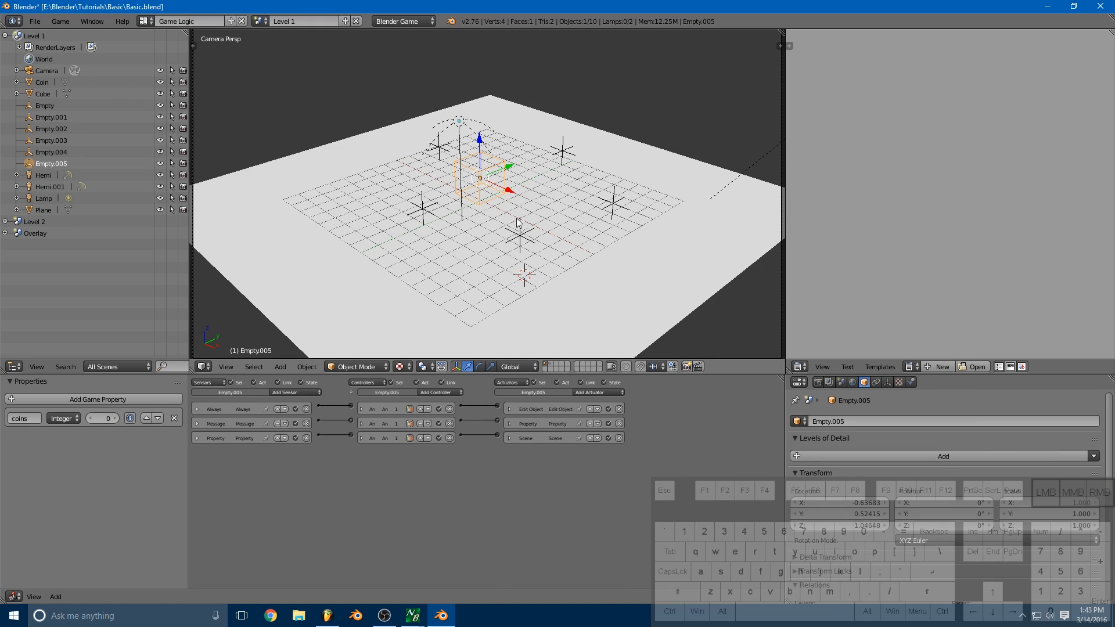
pyautogui.click(510, 439)
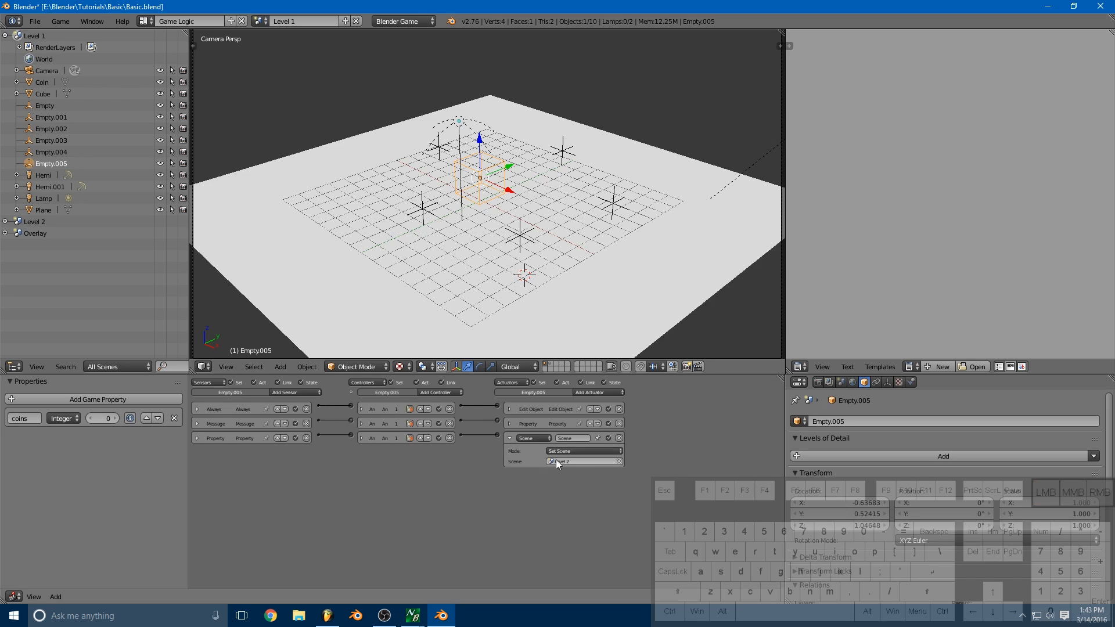
pyautogui.click(509, 439)
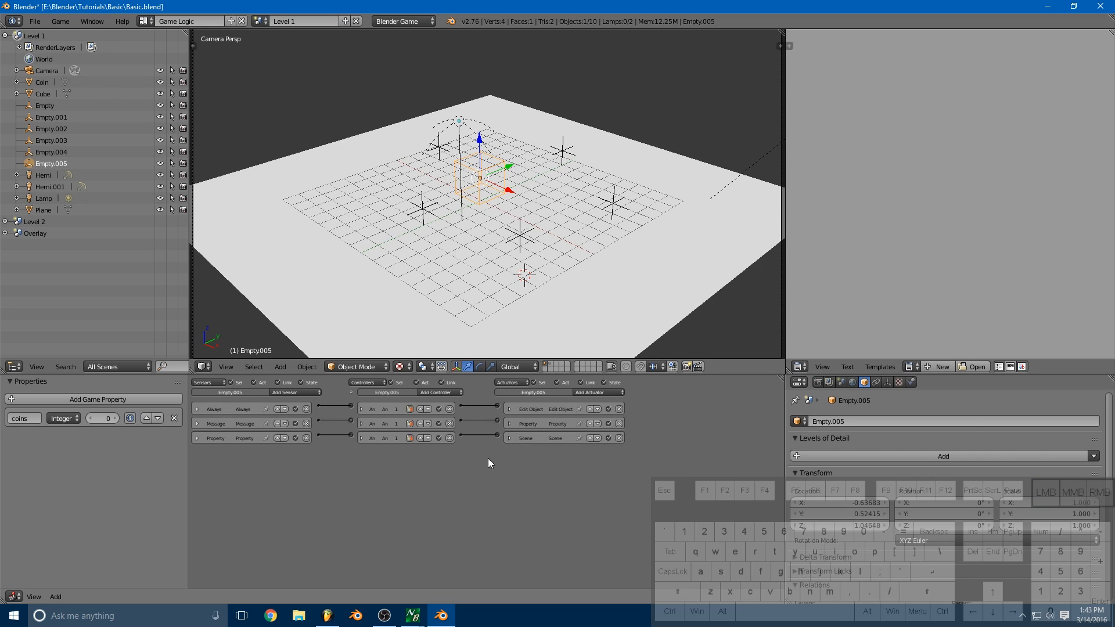
pyautogui.click(591, 393)
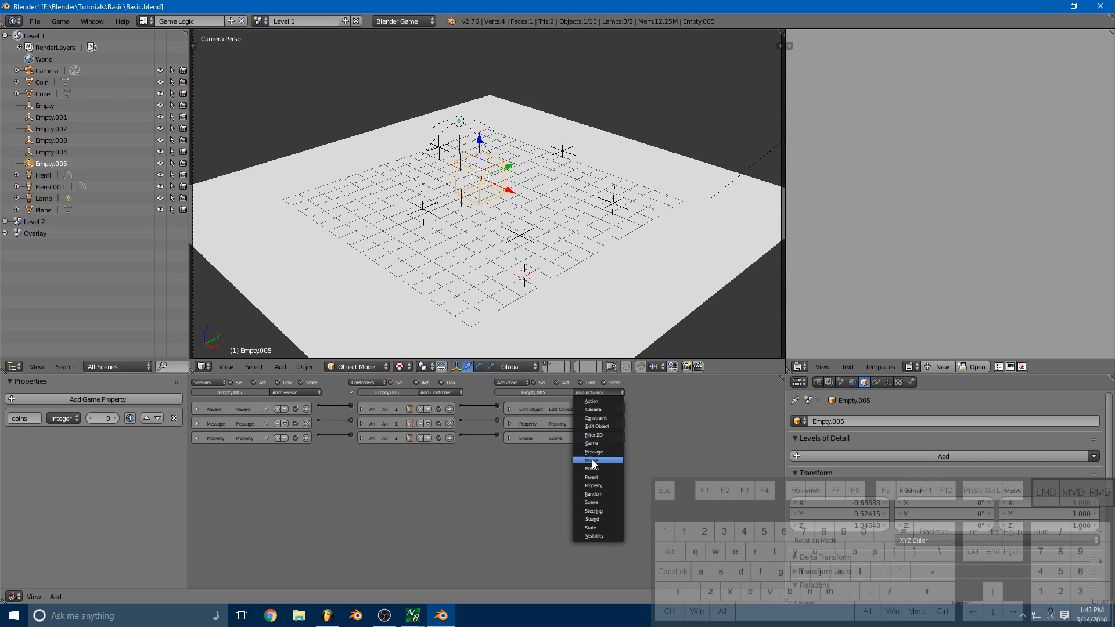
pyautogui.click(598, 519)
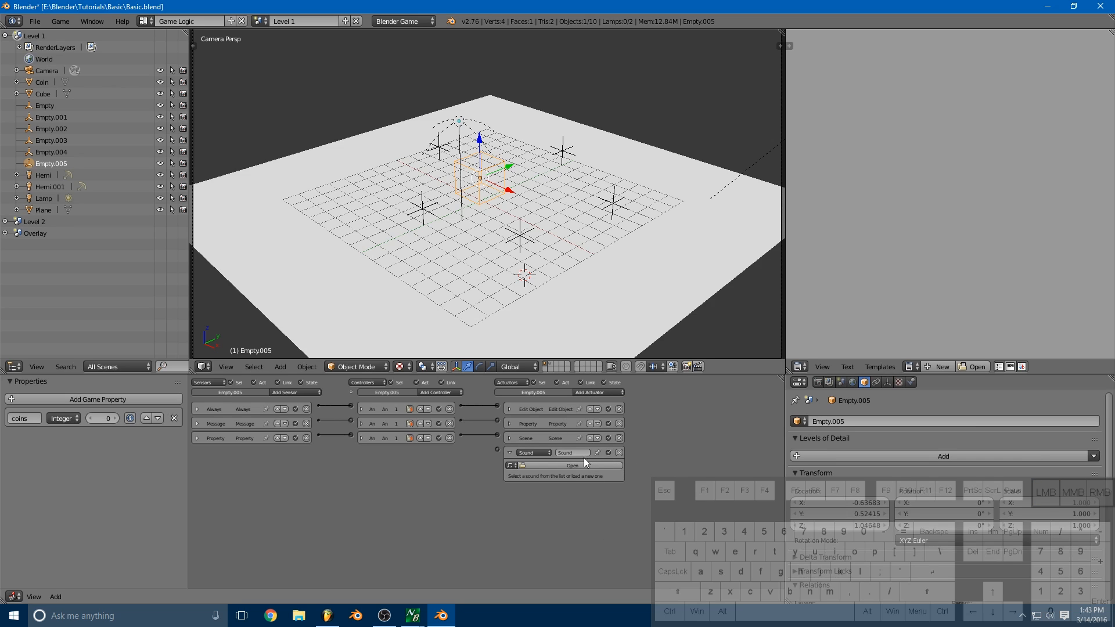
# Step: Load Chime.mp3 with play mode Play End into the new Sound actuator and link it to the Property sensor's controller
pyautogui.click(544, 465)
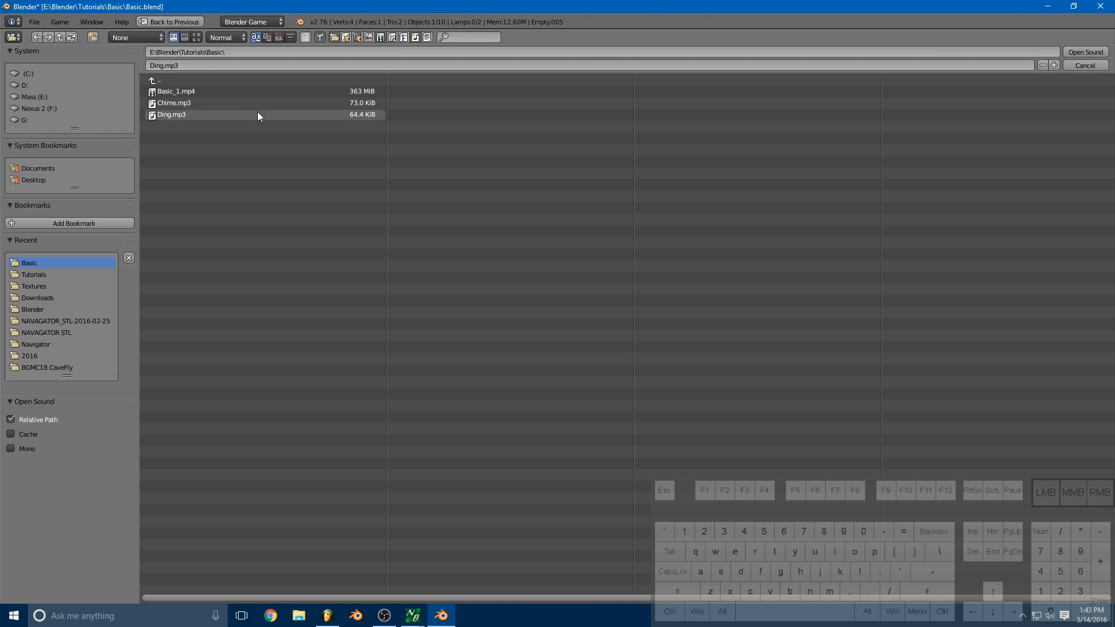
pyautogui.click(176, 102)
pyautogui.click(1086, 52)
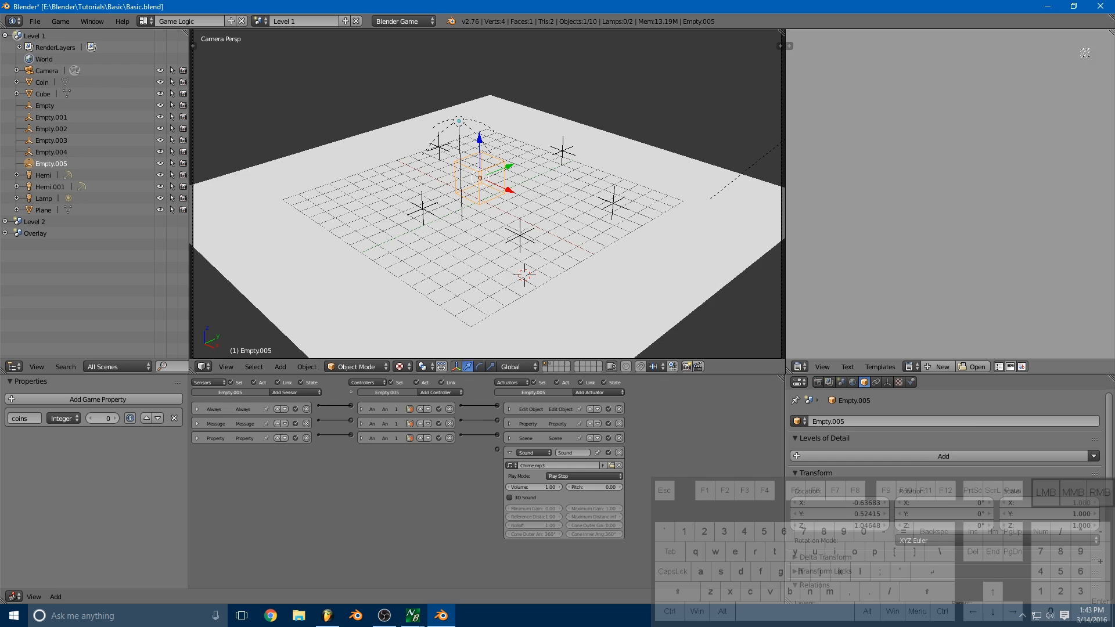
pyautogui.click(566, 476)
pyautogui.click(570, 457)
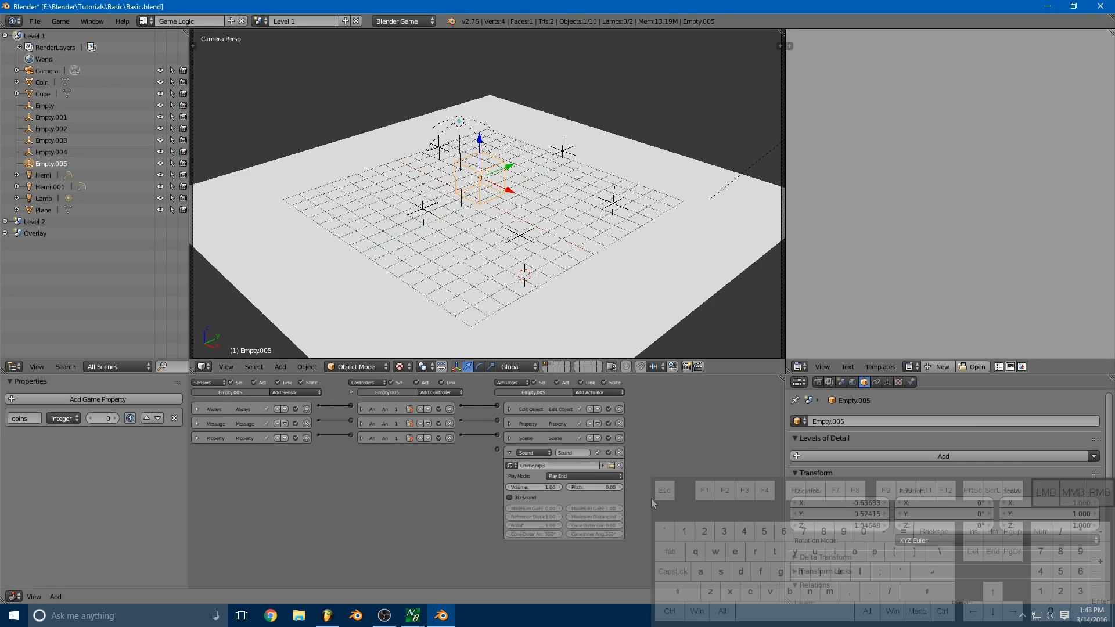
pyautogui.click(509, 452)
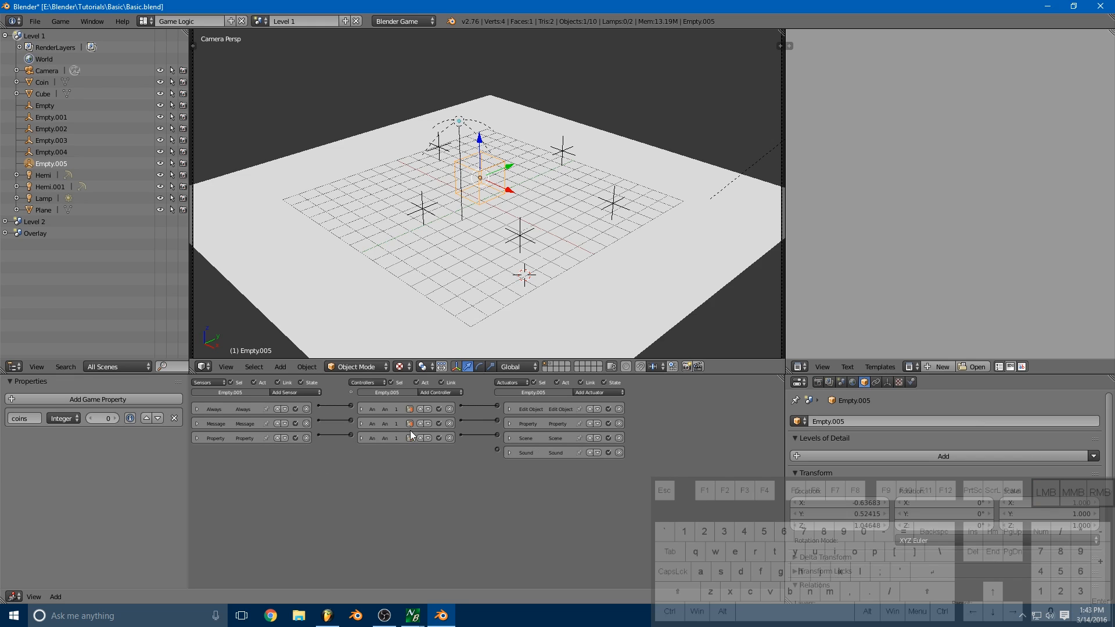
pyautogui.moveTo(460, 433); pyautogui.dragTo(498, 450)
# Step: Play-test the first level by collecting every coin to check the chime at the level change
pyautogui.press('p')
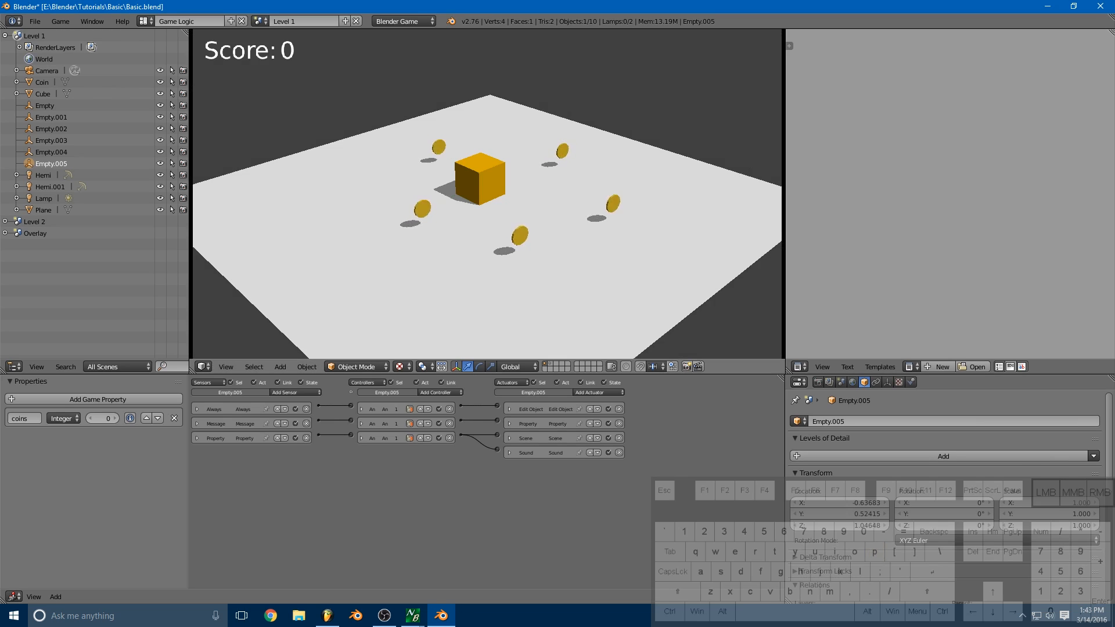
pyautogui.press('s')
pyautogui.press('d')
pyautogui.press('w')
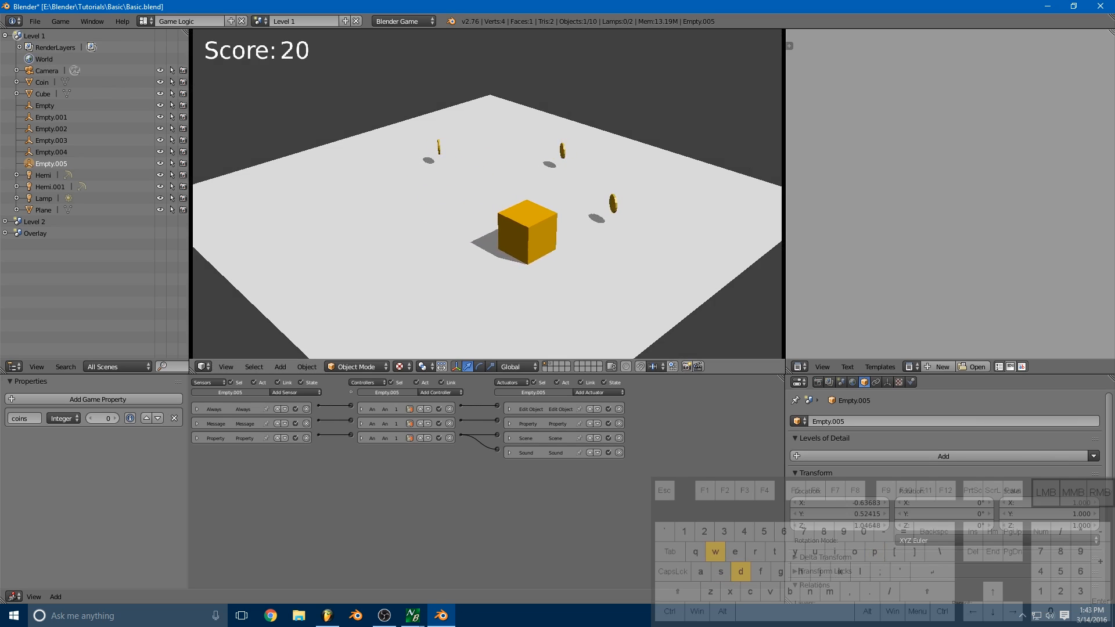
pyautogui.press('a')
pyautogui.press('s')
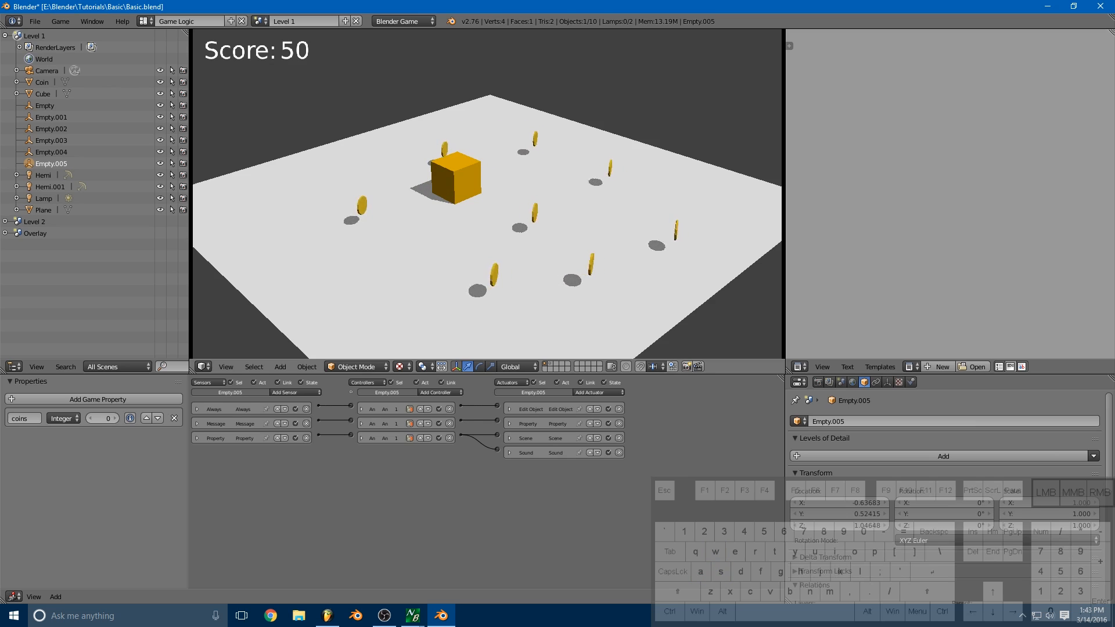
pyautogui.press('Escape')
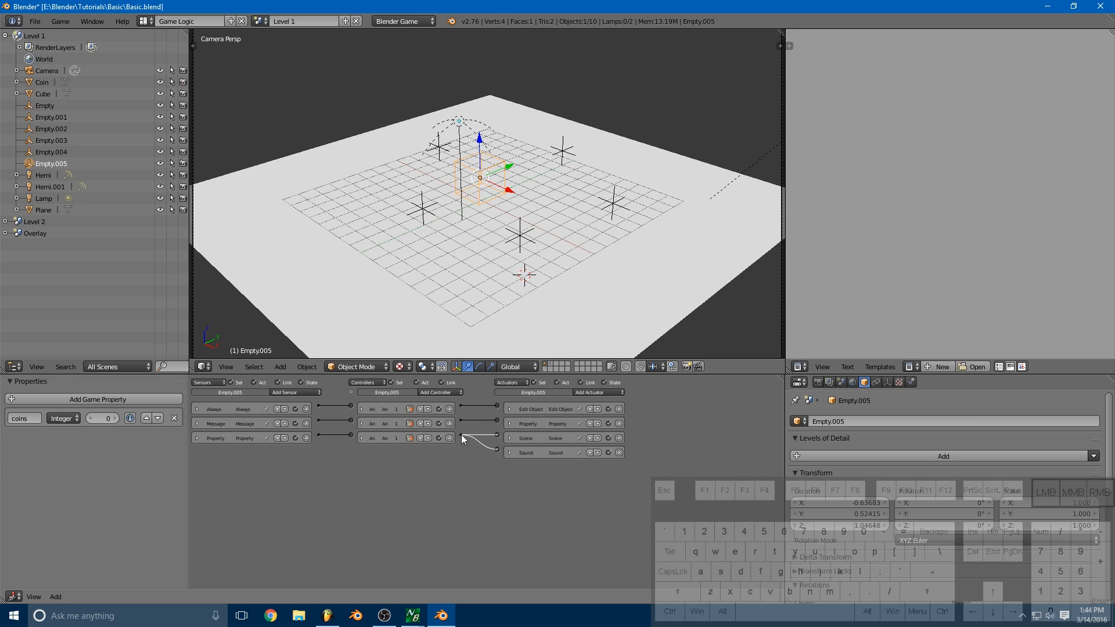
# Step: Unlink the Scene actuator from the Property sensor's controller and move it below the Sound actuator
pyautogui.moveTo(499, 435); pyautogui.dragTo(461, 434)
pyautogui.click(599, 438)
# Step: Add an Actuator sensor to Empty.005 that monitors the Sound actuator
pyautogui.click(310, 393)
pyautogui.click(301, 401)
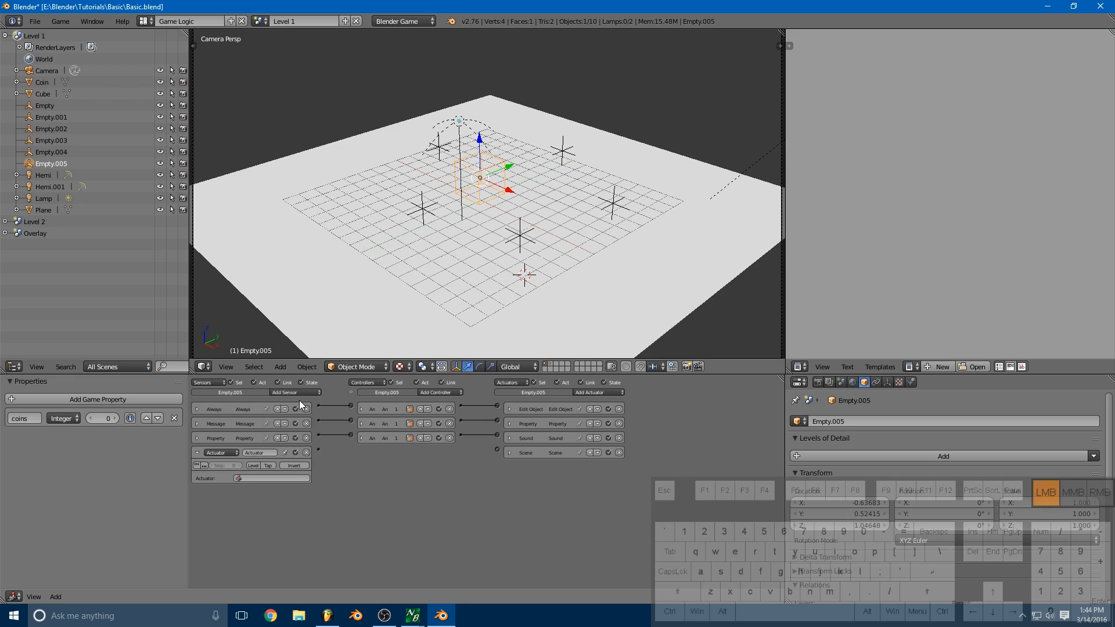
pyautogui.click(263, 478)
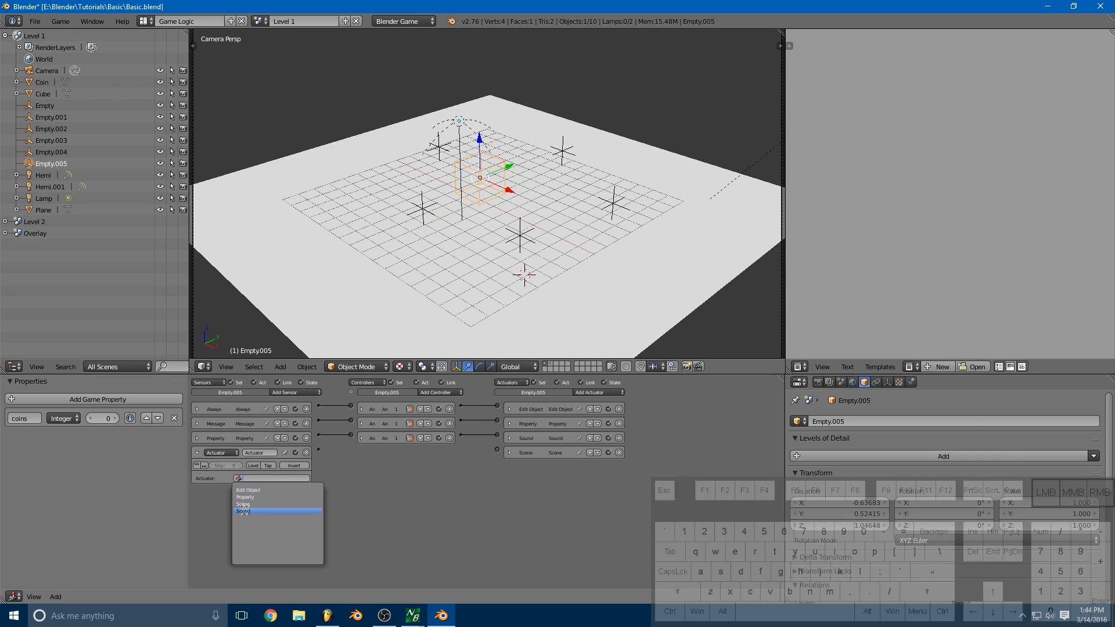
pyautogui.click(247, 512)
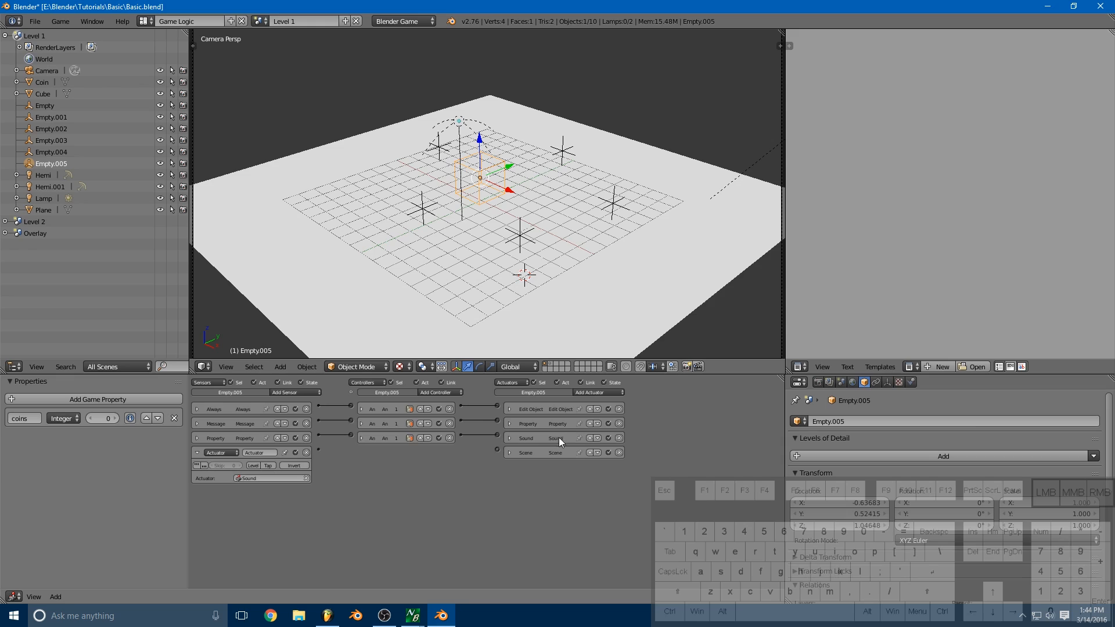
# Step: Add a Nand controller to Empty.005, link the Actuator sensor to it and collapse both bricks
pyautogui.click(444, 392)
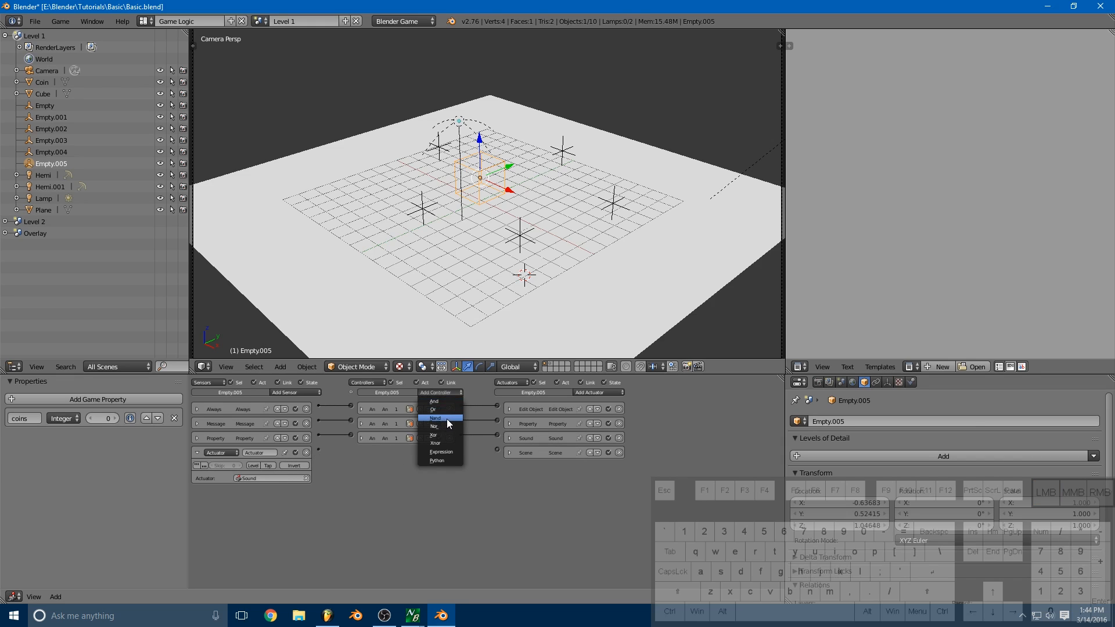
pyautogui.click(439, 418)
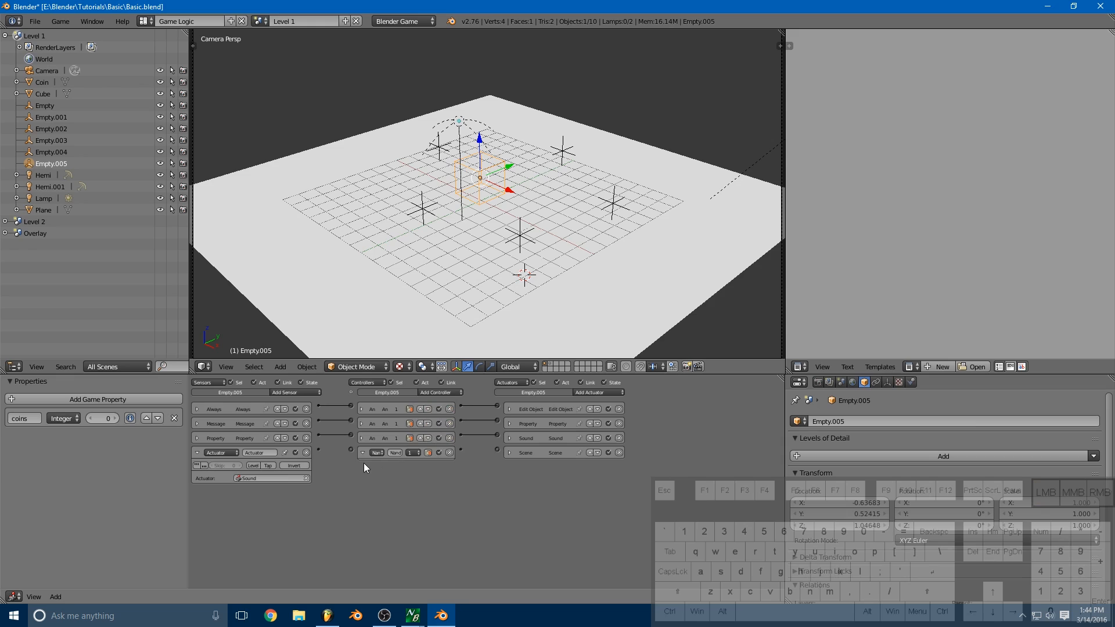
pyautogui.click(326, 448)
pyautogui.moveTo(350, 448); pyautogui.dragTo(352, 450)
pyautogui.click(363, 452)
pyautogui.click(197, 453)
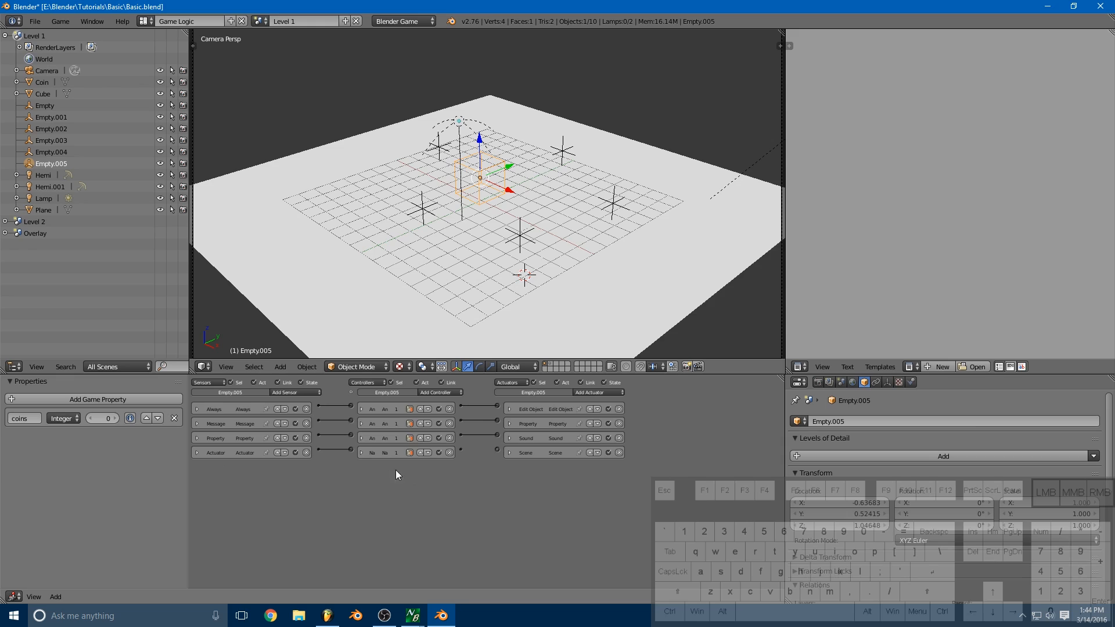
# Step: Link the Nand controller of Empty.005 to the Scene actuator
pyautogui.click(463, 449)
pyautogui.moveTo(498, 450); pyautogui.dragTo(497, 452)
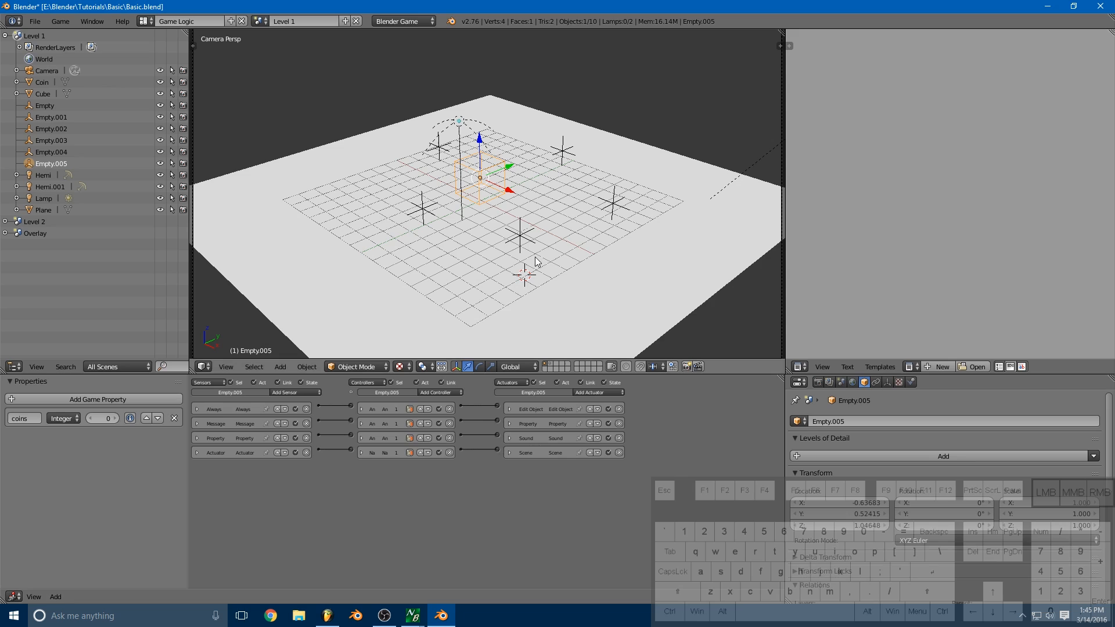
# Step: Play-test the first level by collecting every coin to check the chime and scene change, and end the game
pyautogui.press('p')
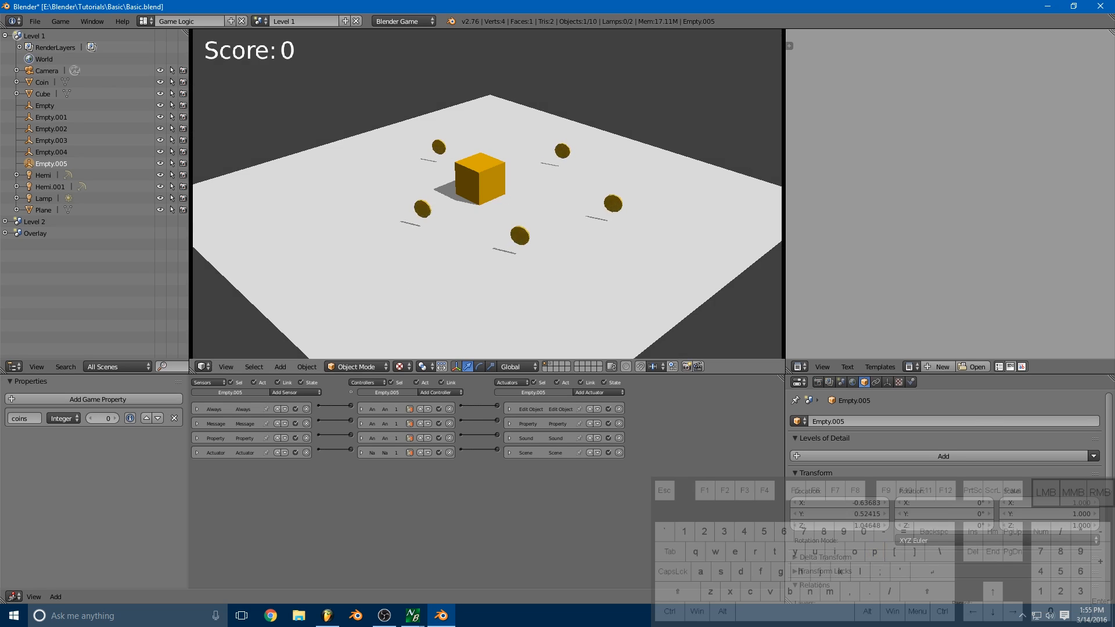
pyautogui.press('d')
pyautogui.press('a')
pyautogui.press('s')
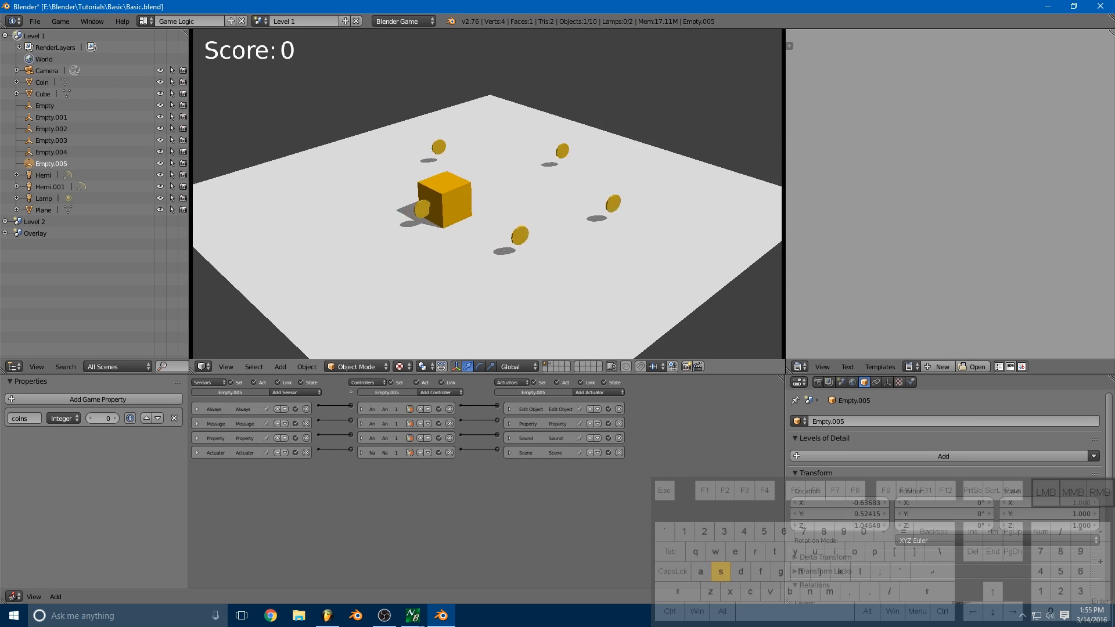
pyautogui.press('d')
pyautogui.press('w')
pyautogui.press('a')
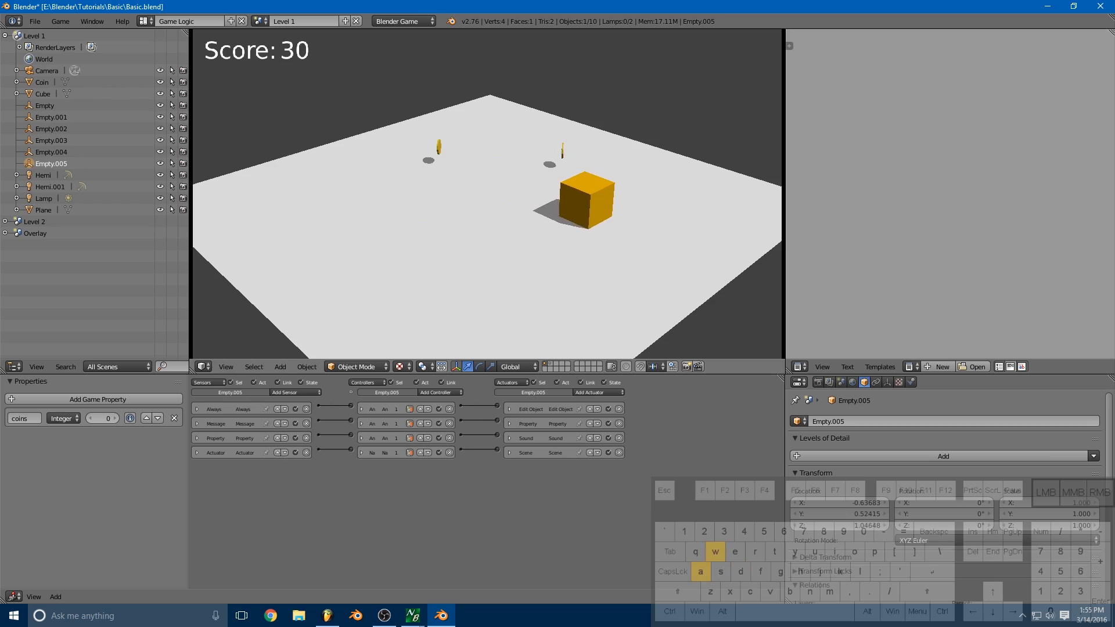
pyautogui.press('s')
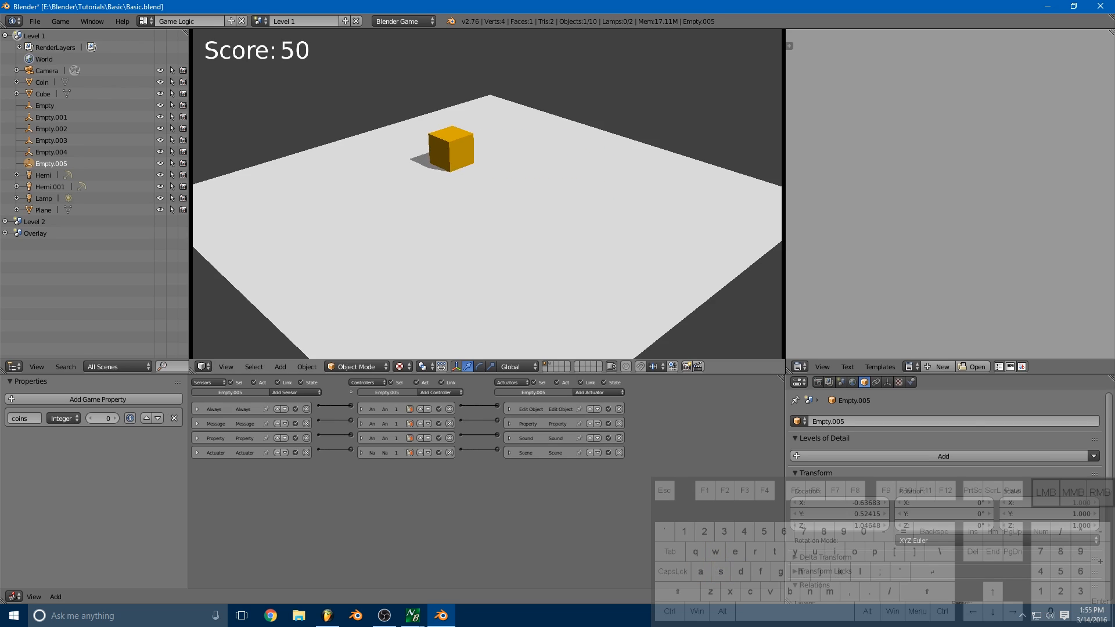
pyautogui.press('s')
pyautogui.press('d')
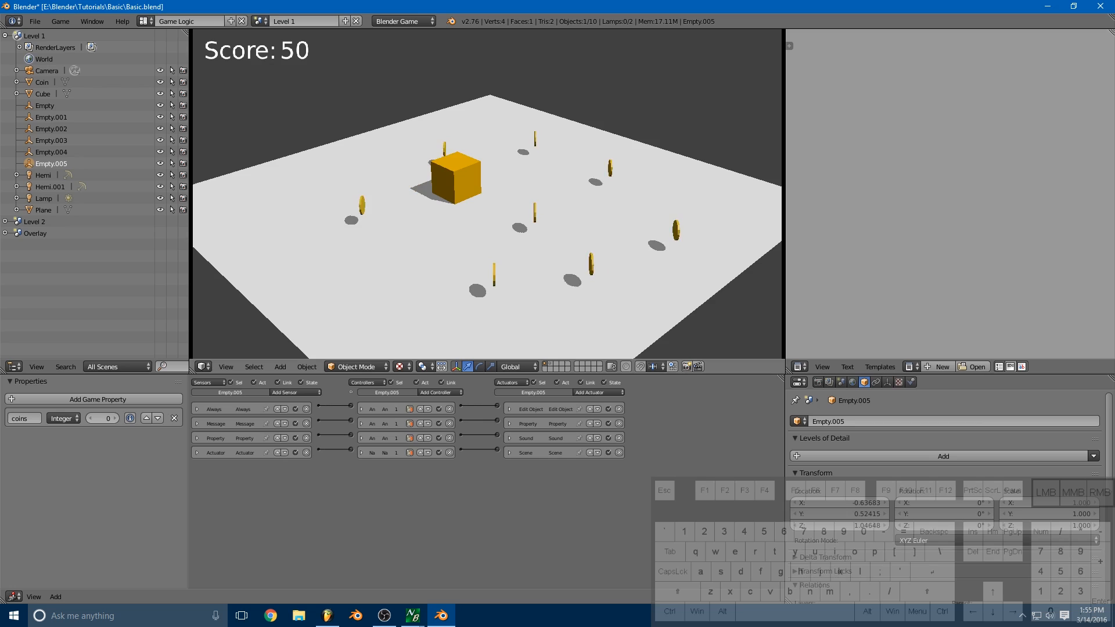
pyautogui.press('Escape')
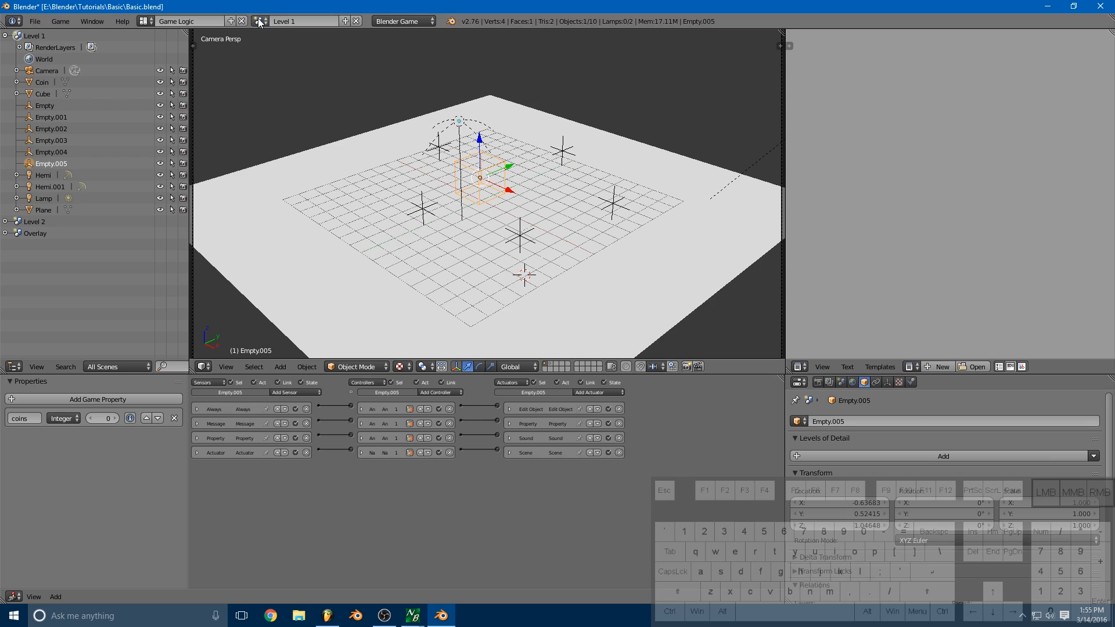
# Step: Create a new empty scene and set its engine to Blender Game
pyautogui.scroll(-3, 478, 116)
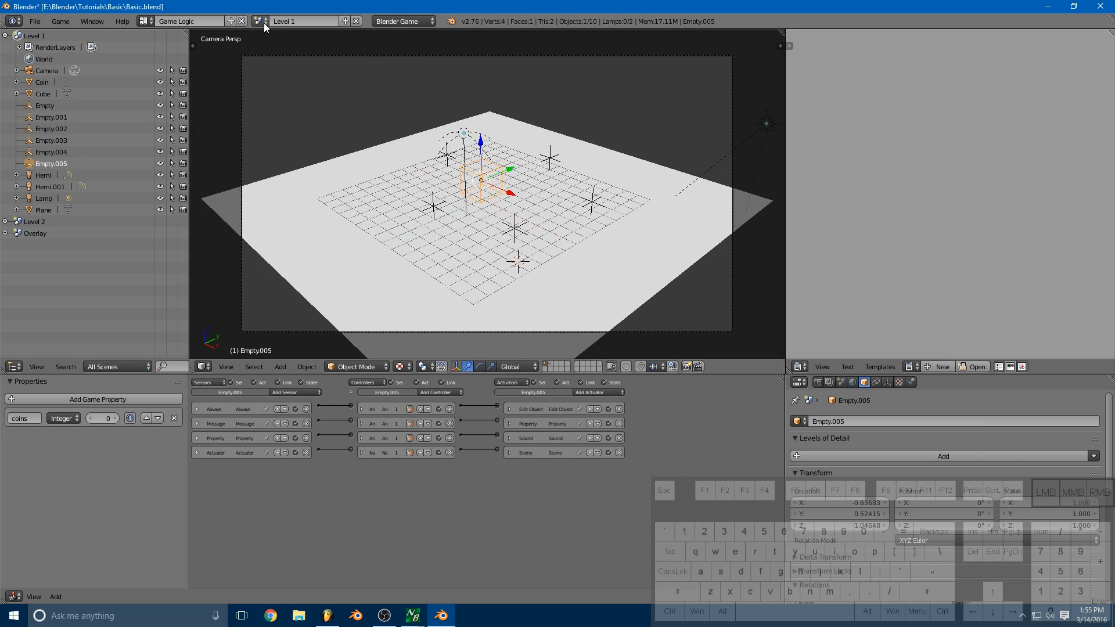
pyautogui.click(346, 21)
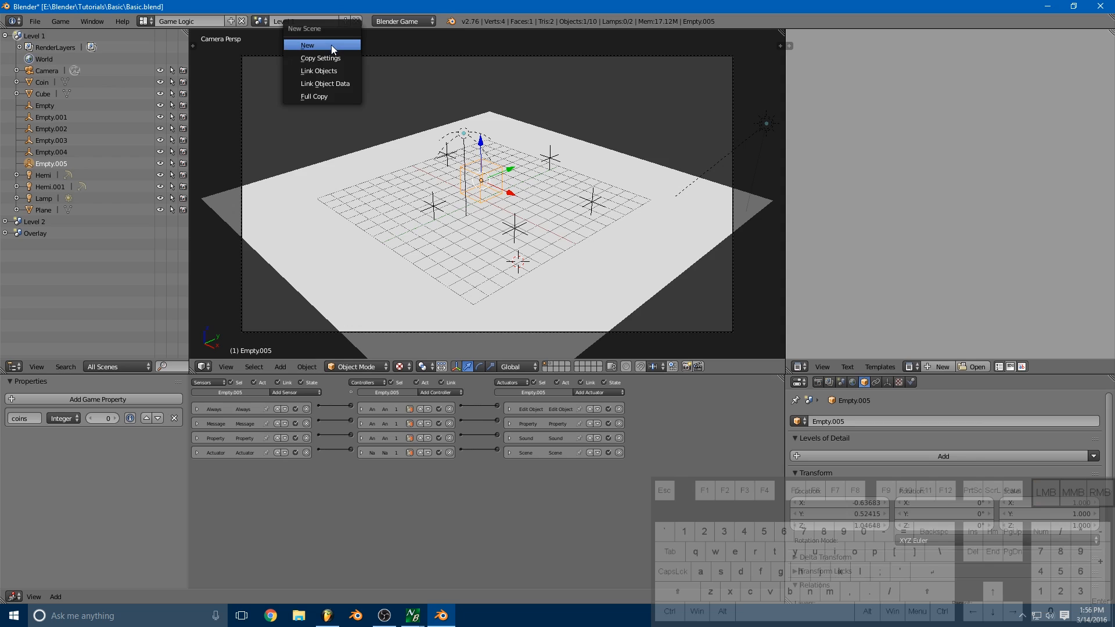
pyautogui.click(333, 47)
pyautogui.scroll(3, 488, 140)
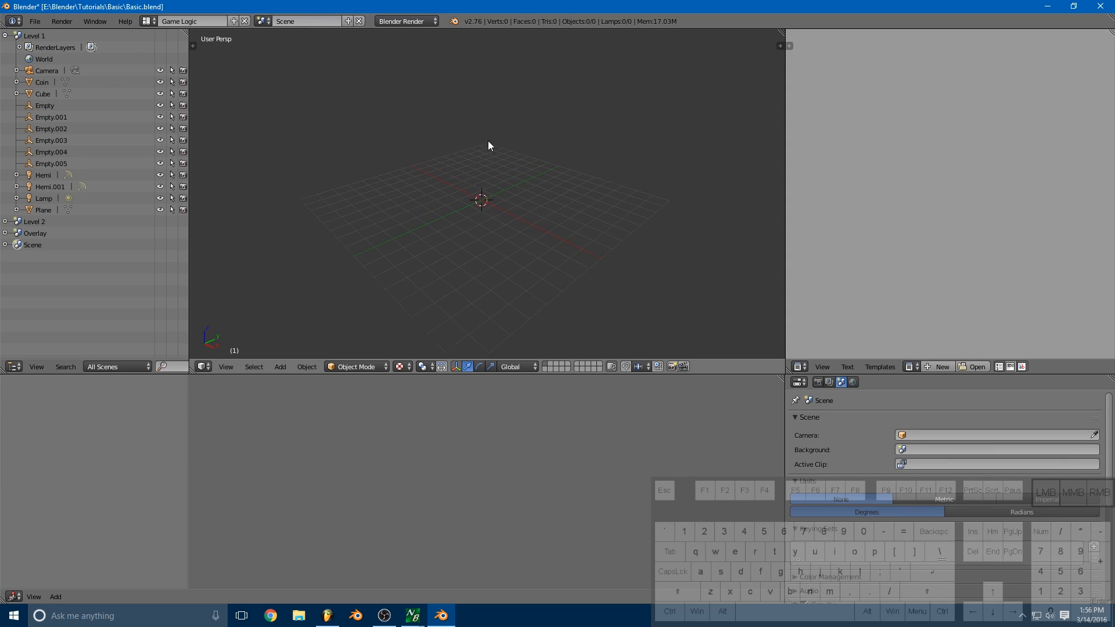
pyautogui.scroll(-2, 503, 163)
pyautogui.click(425, 22)
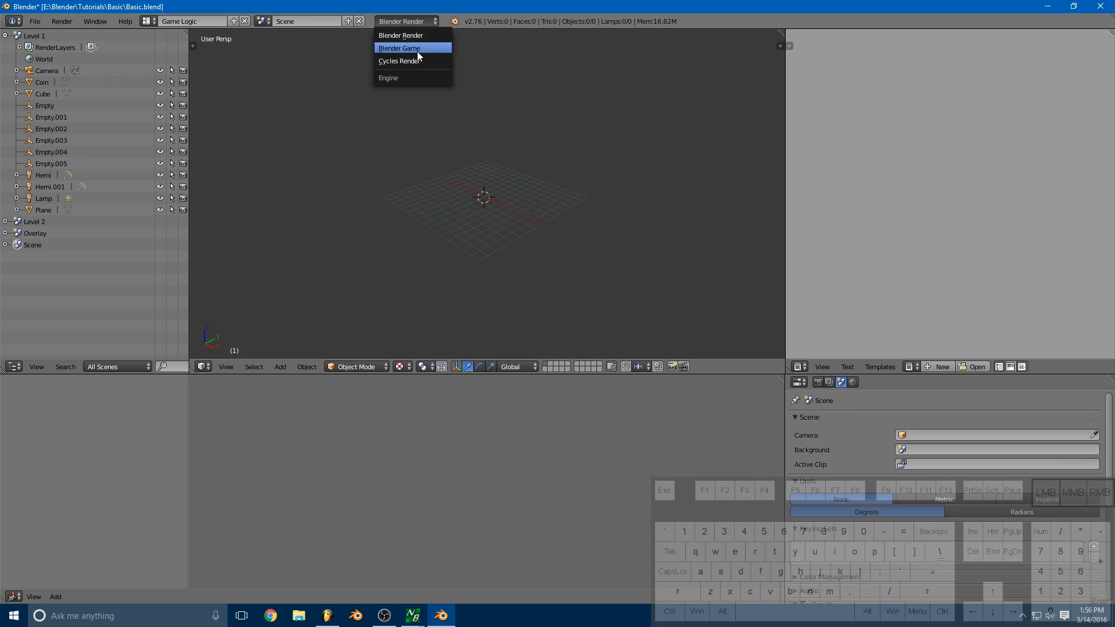
pyautogui.click(416, 48)
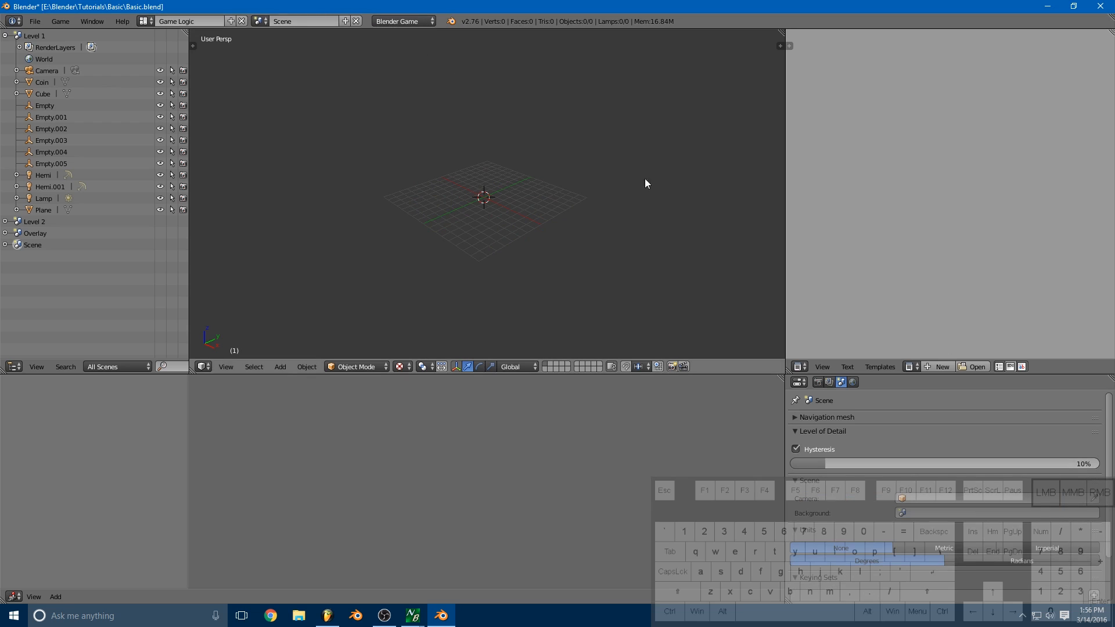
# Step: Set the new scene's game shading mode to GLSL
pyautogui.click(818, 382)
pyautogui.scroll(-6, 933, 501)
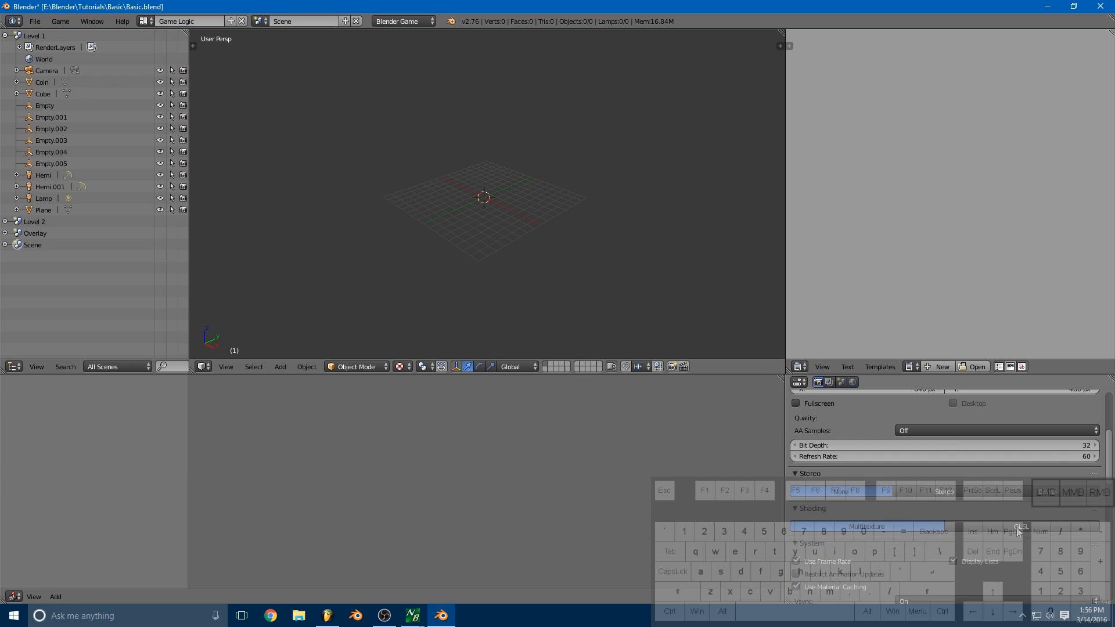
pyautogui.click(1022, 527)
# Step: Add a plane at the origin and scale it up by a factor of about 13, well beyond the grid
pyautogui.scroll(3, 635, 272)
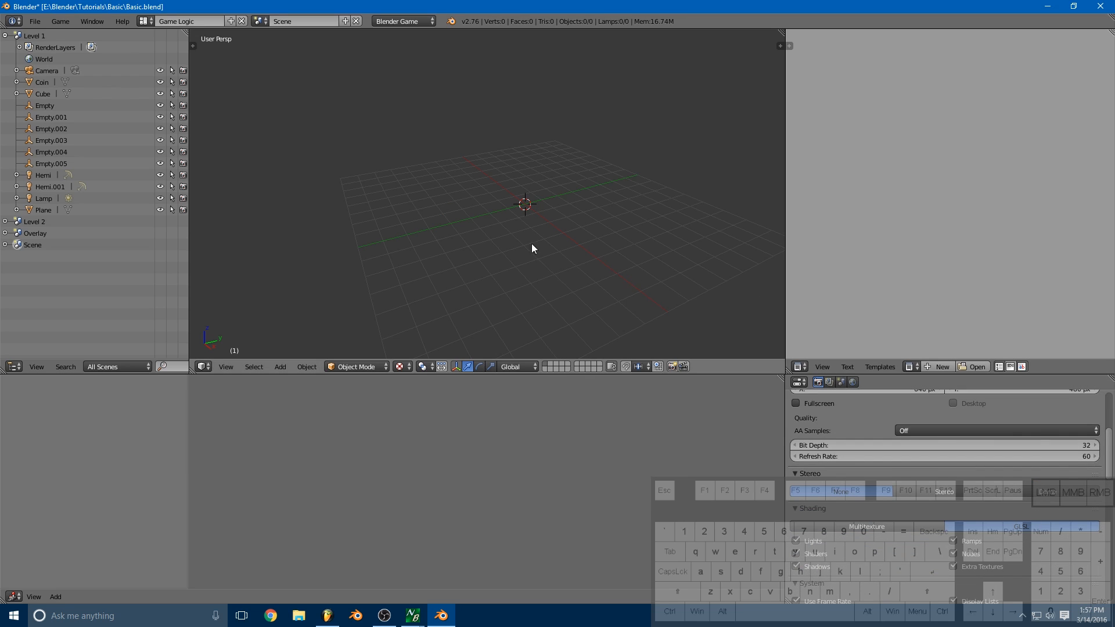
pyautogui.scroll(2, 544, 203)
pyautogui.scroll(-1, 548, 221)
pyautogui.hotkey('shift', 'a')
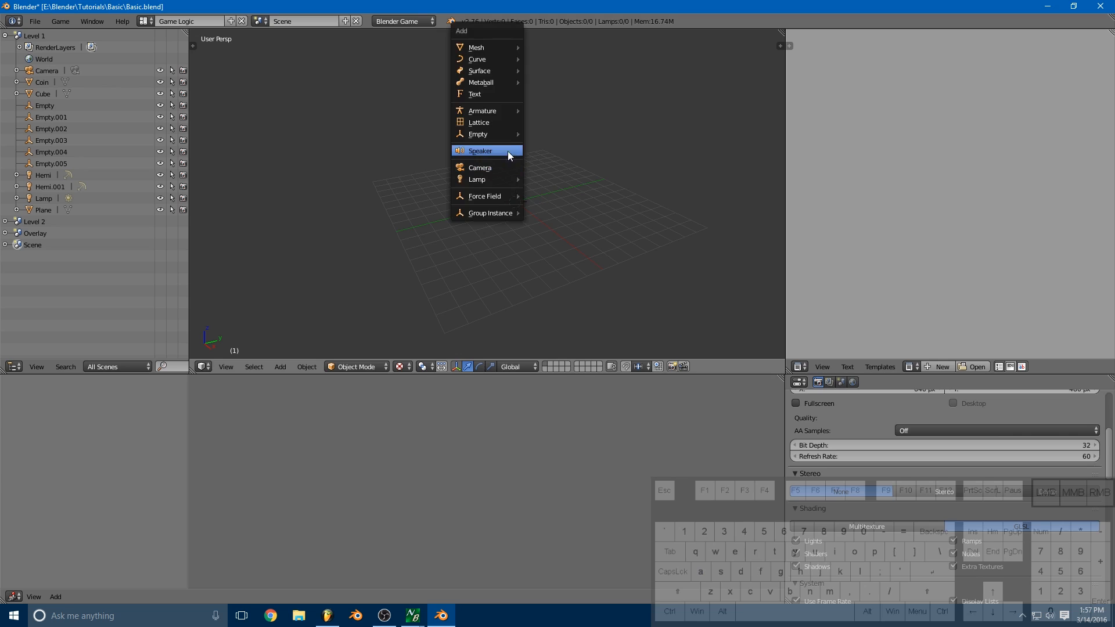
pyautogui.moveTo(465, 47)
pyautogui.click(549, 50)
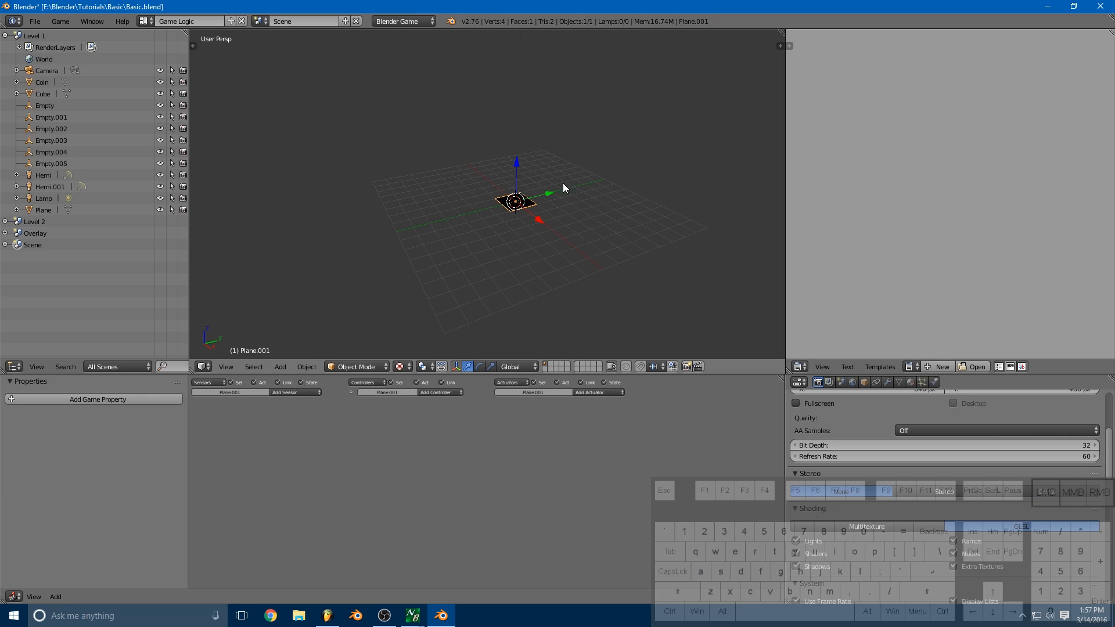
pyautogui.press('s')
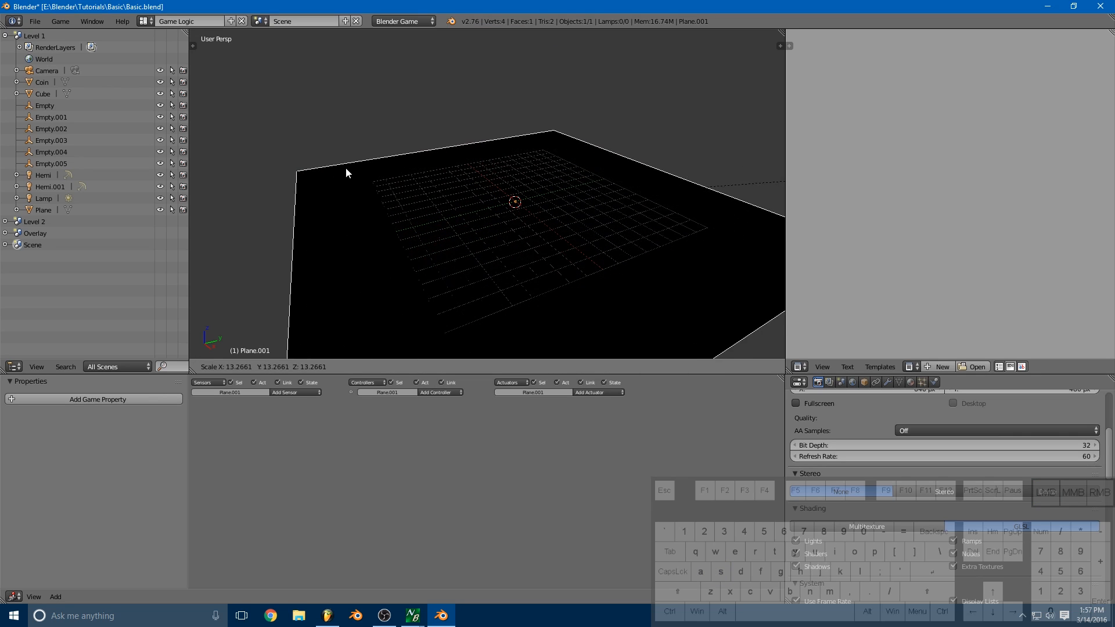
pyautogui.click(363, 166)
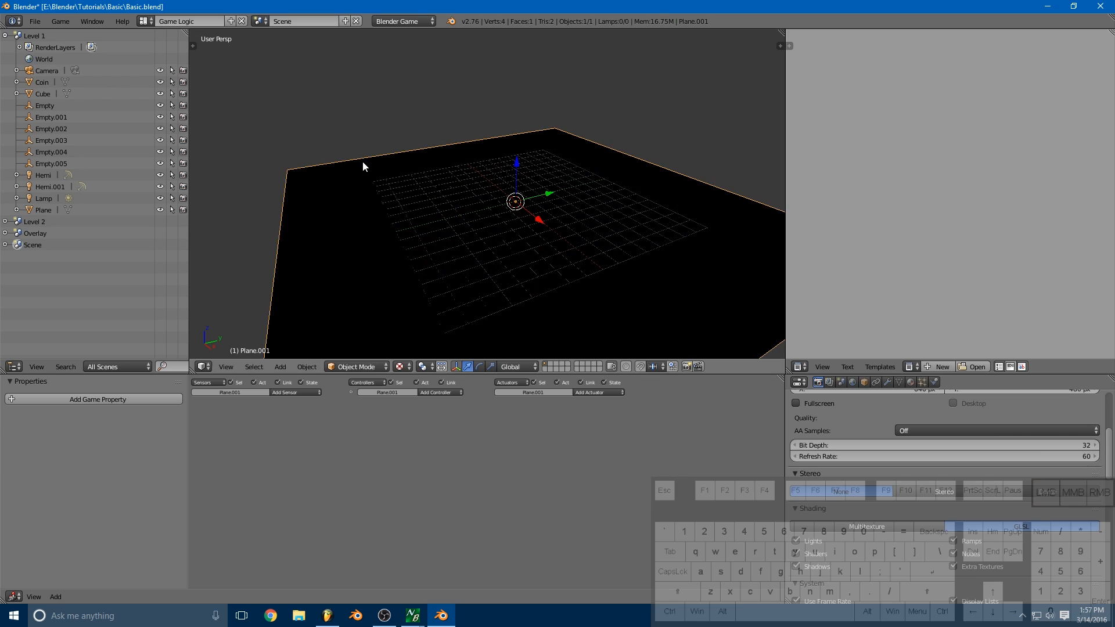
# Step: Add a Sun lamp, raise it above the plane and shift it away from the centre
pyautogui.moveTo(505, 232); pyautogui.dragTo(627, 234, button='middle')
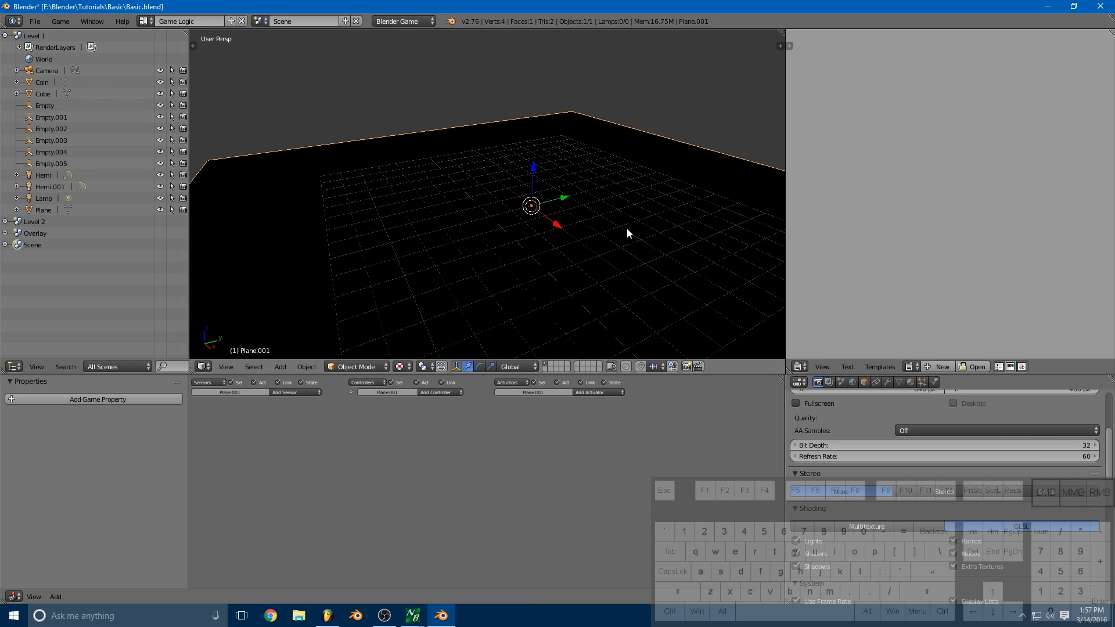
pyautogui.moveTo(503, 266); pyautogui.dragTo(546, 225, button='middle')
pyautogui.hotkey('shift', 'a')
pyautogui.moveTo(534, 361)
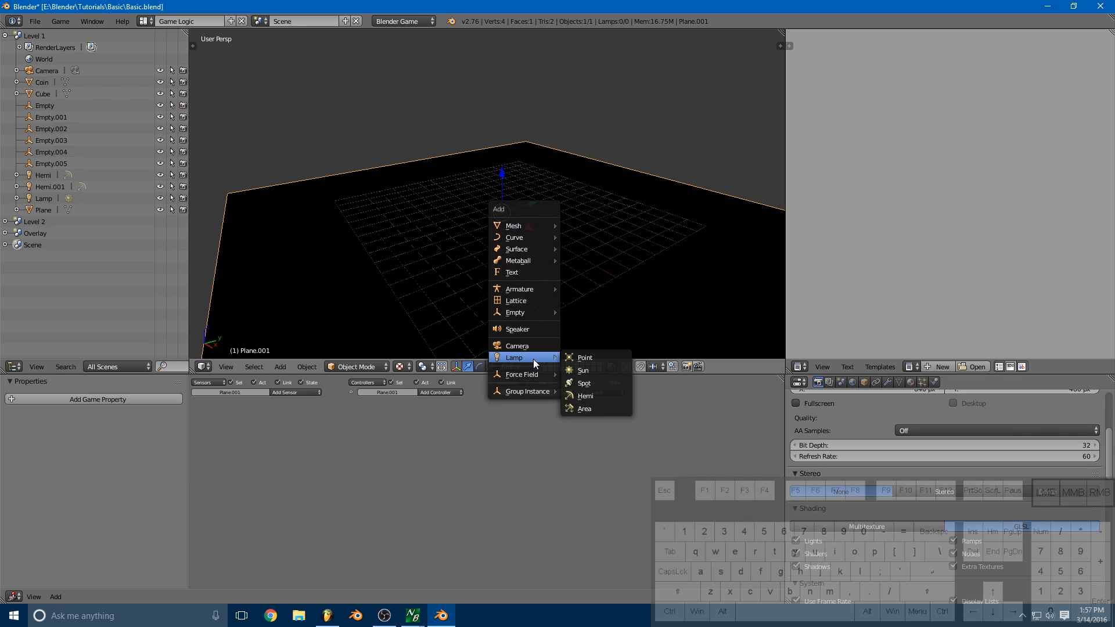
pyautogui.click(597, 368)
pyautogui.moveTo(503, 155); pyautogui.dragTo(504, 168)
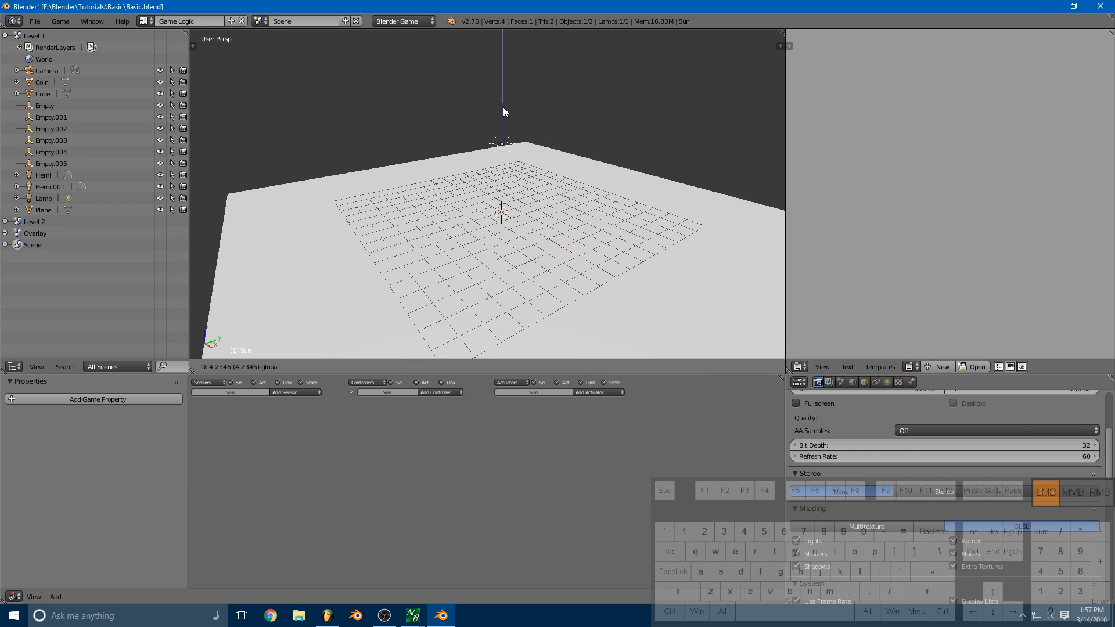
pyautogui.moveTo(503, 106); pyautogui.dragTo(507, 103)
pyautogui.scroll(1, 511, 116)
pyautogui.moveTo(553, 146)
pyautogui.mouseDown()
pyautogui.moveTo(587, 157)
pyautogui.moveTo(619, 137)
pyautogui.moveTo(553, 151)
pyautogui.mouseUp()
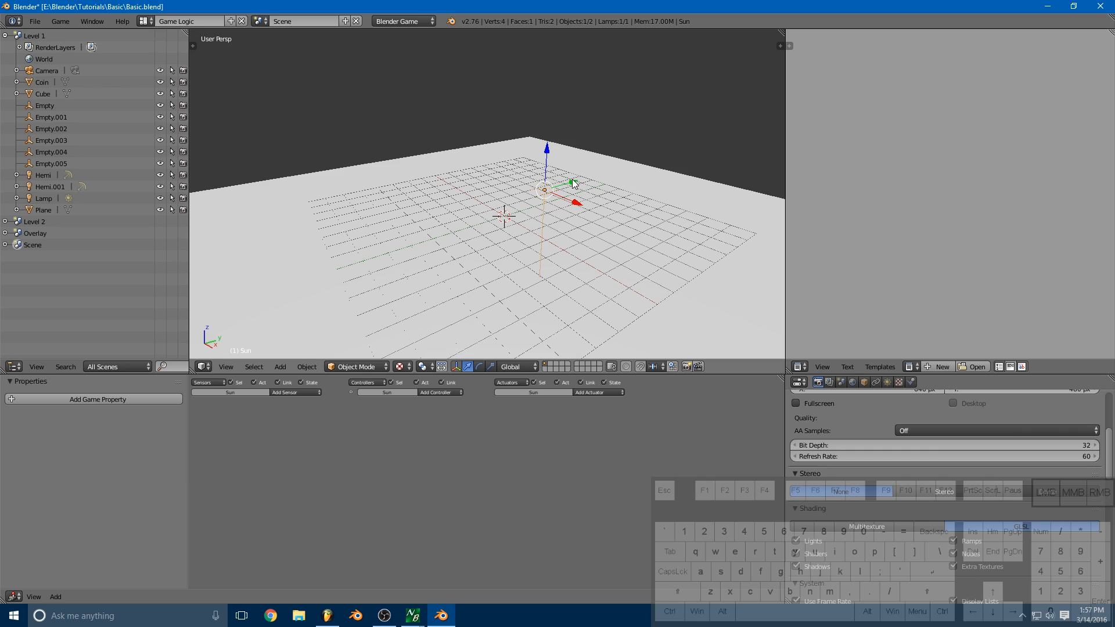
# Step: Rotate the Sun lamp to light the plane at an angle, including about global Z, and move it toward the grid's positive Y edge
pyautogui.moveTo(594, 187); pyautogui.dragTo(600, 219, button='middle')
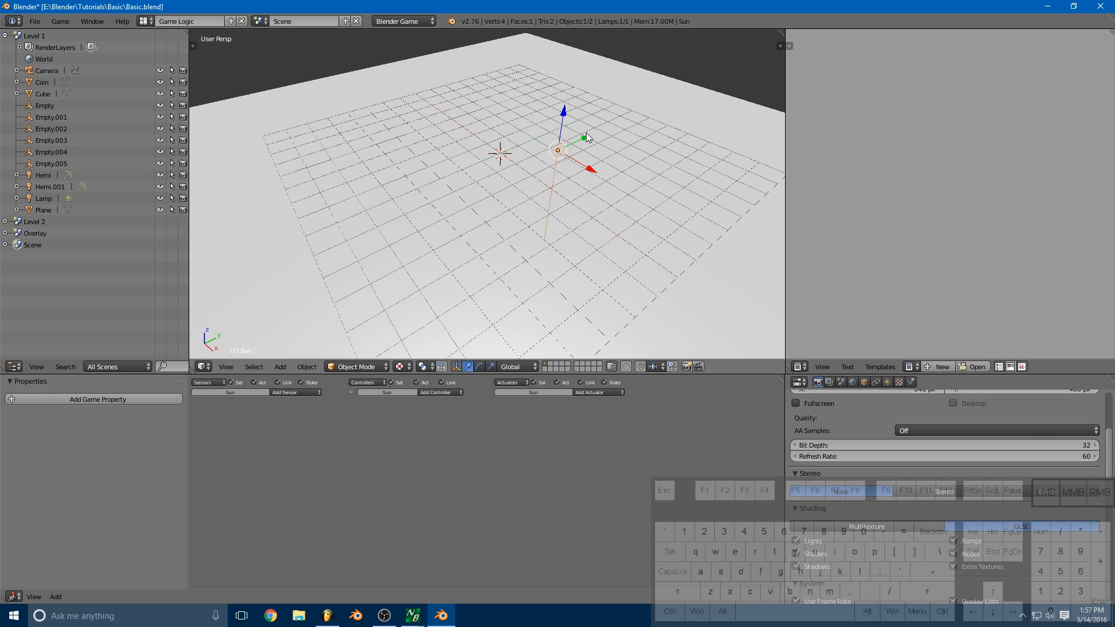
pyautogui.click(595, 193)
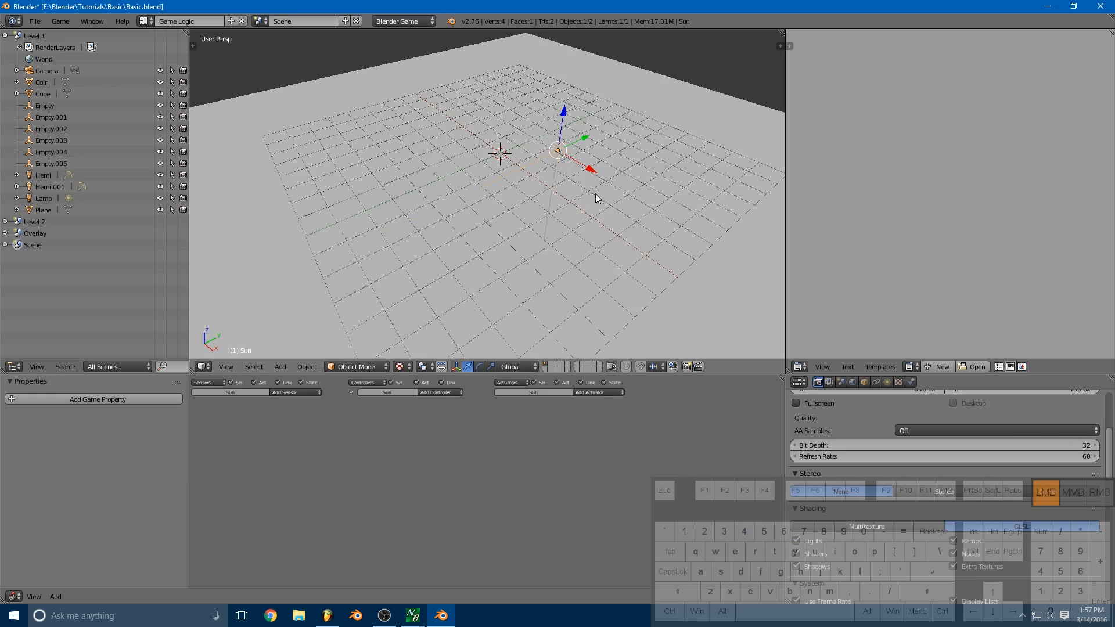
pyautogui.press('r')
pyautogui.press('z')
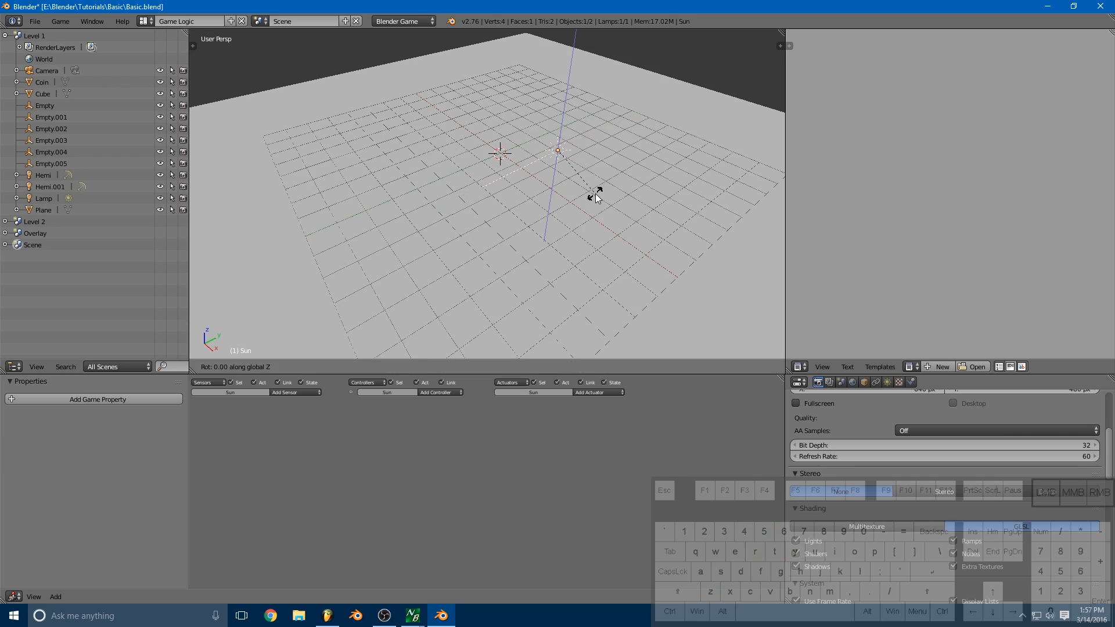
pyautogui.click(595, 193)
pyautogui.moveTo(595, 194); pyautogui.dragTo(611, 246, button='middle')
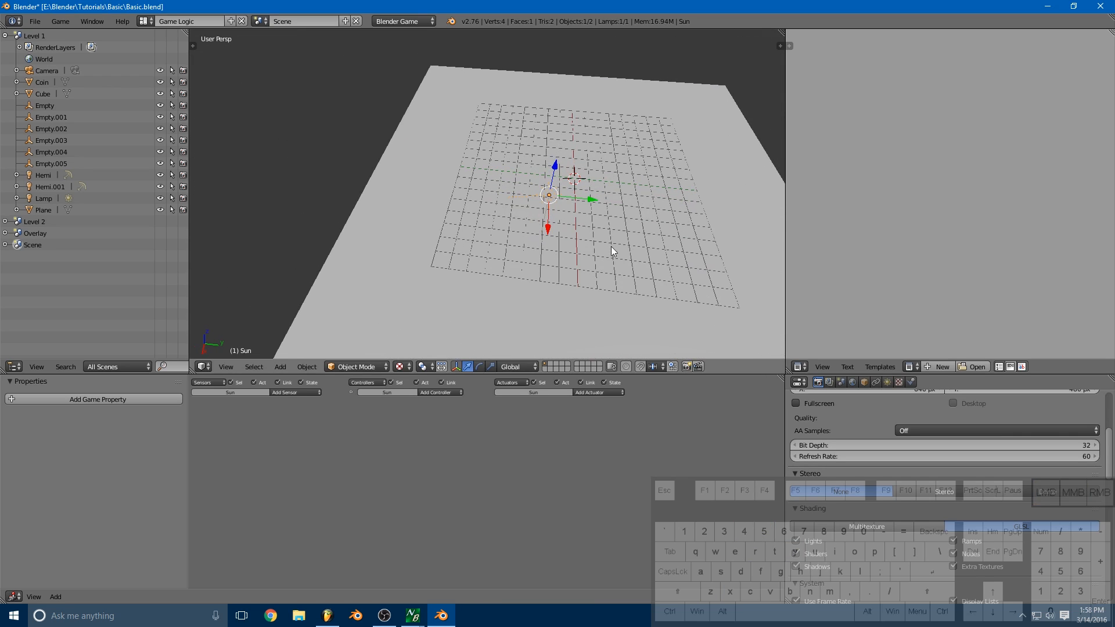
pyautogui.press('g')
pyautogui.click(726, 222)
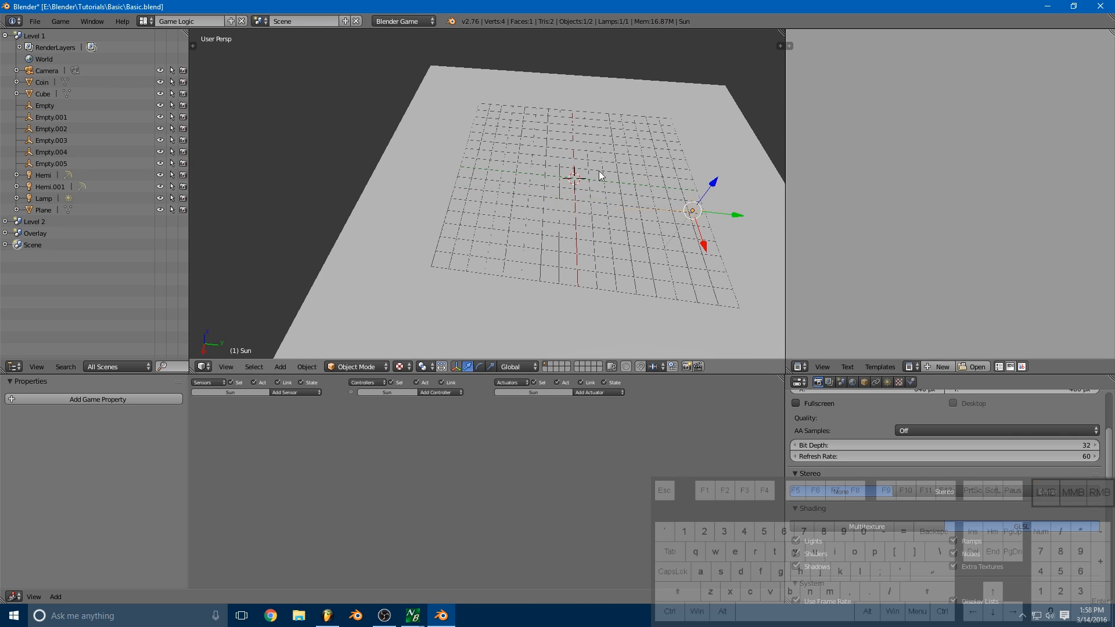
# Step: Replace the Sun lamp's data block with the existing Lamp data
pyautogui.click(888, 382)
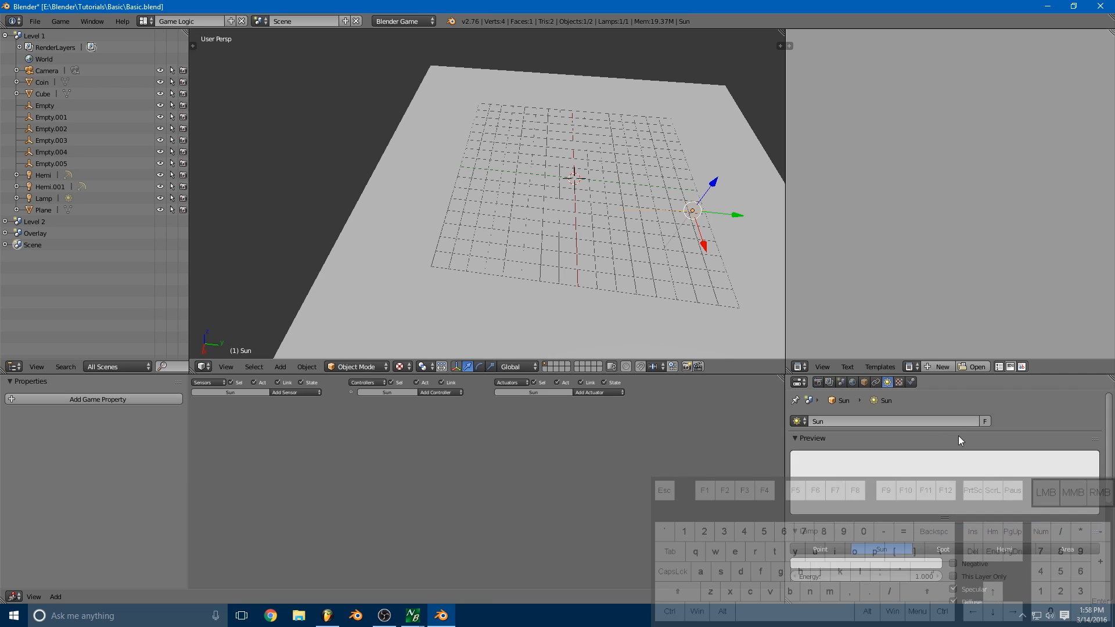
pyautogui.click(799, 398)
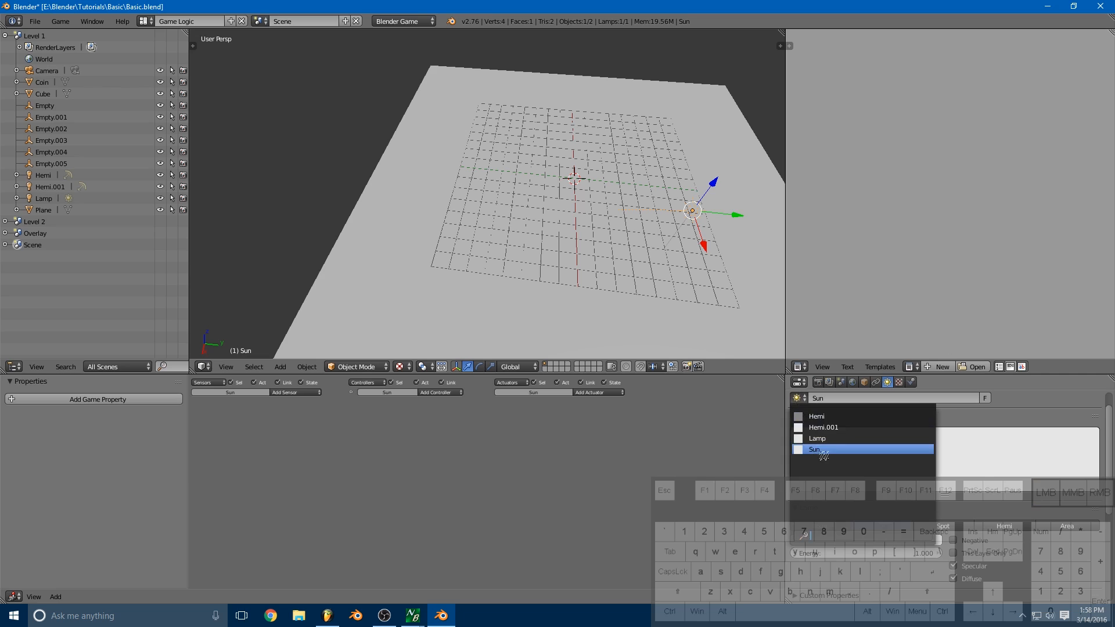
pyautogui.click(823, 438)
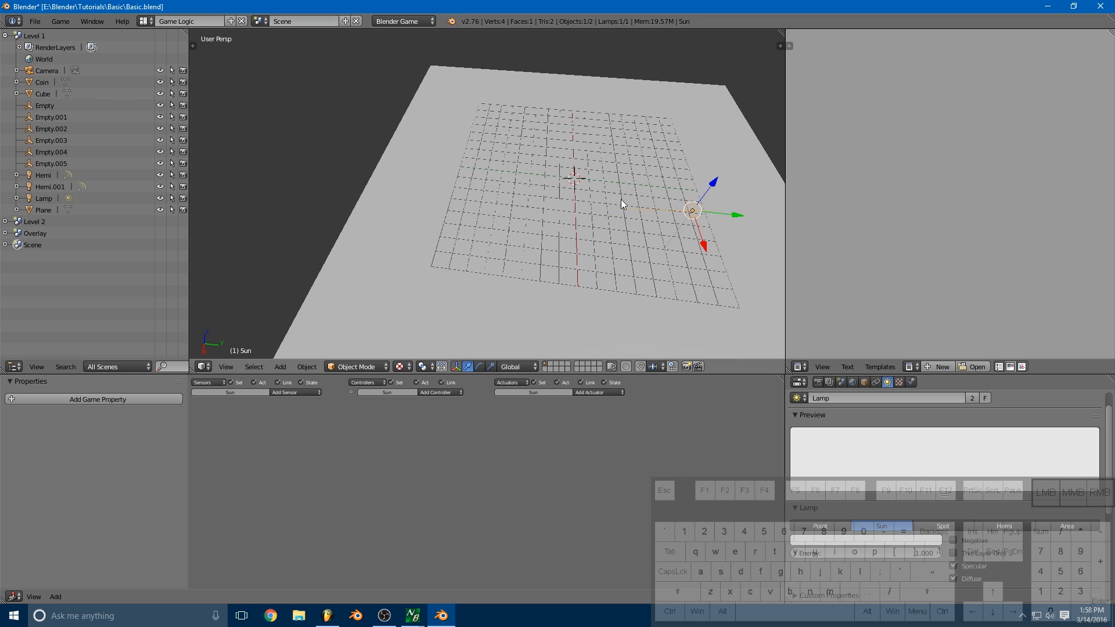
# Step: Add a Hemi lamp at the Sun lamp's location and assign it the existing Hemi lamp data
pyautogui.moveTo(621, 200); pyautogui.dragTo(702, 243, button='middle')
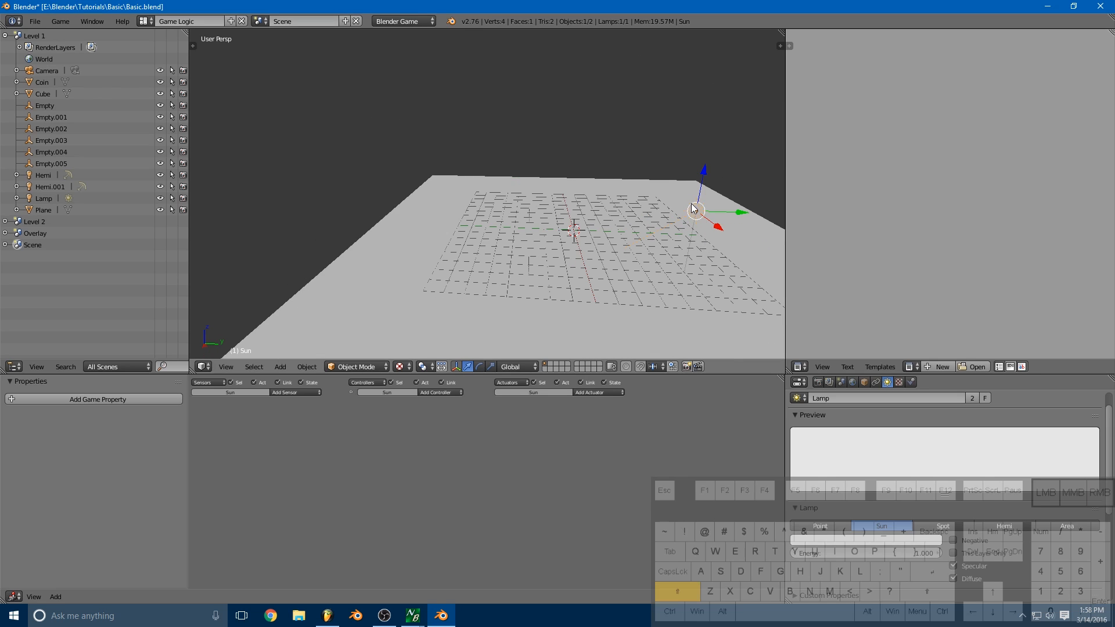
pyautogui.hotkey('shift', 's')
pyautogui.click(664, 245)
pyautogui.hotkey('shift', 'a')
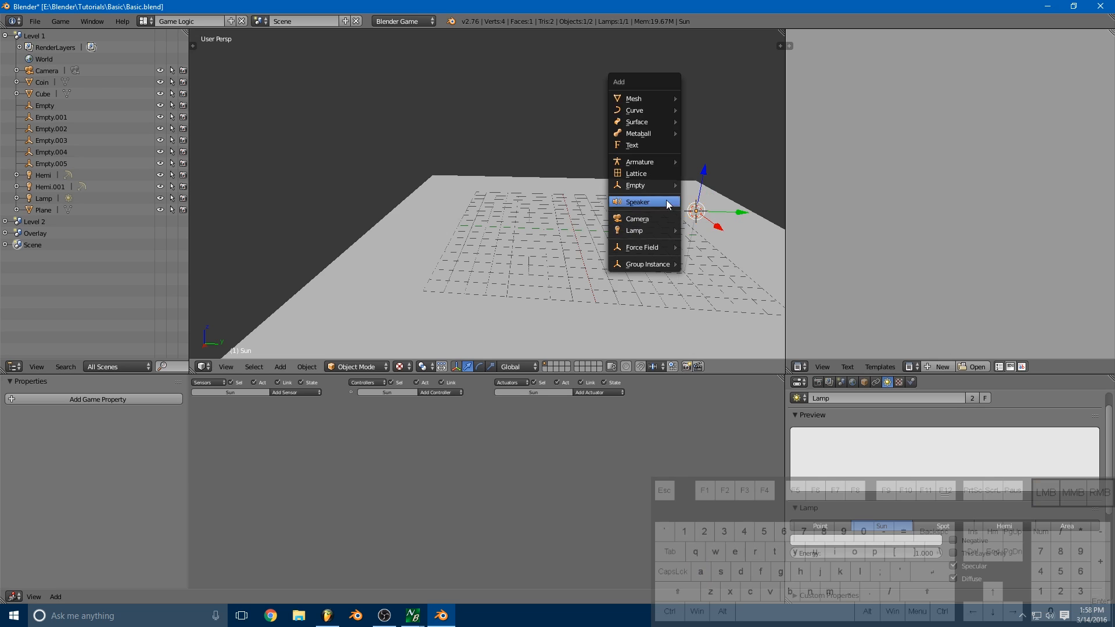
pyautogui.click(661, 230)
pyautogui.click(709, 268)
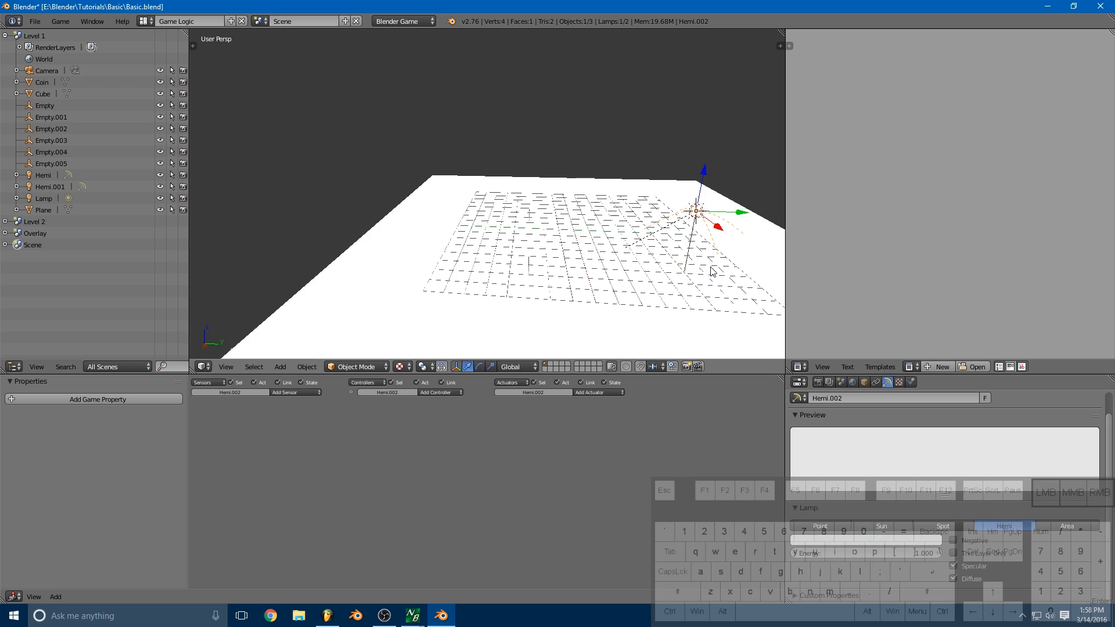
pyautogui.click(799, 398)
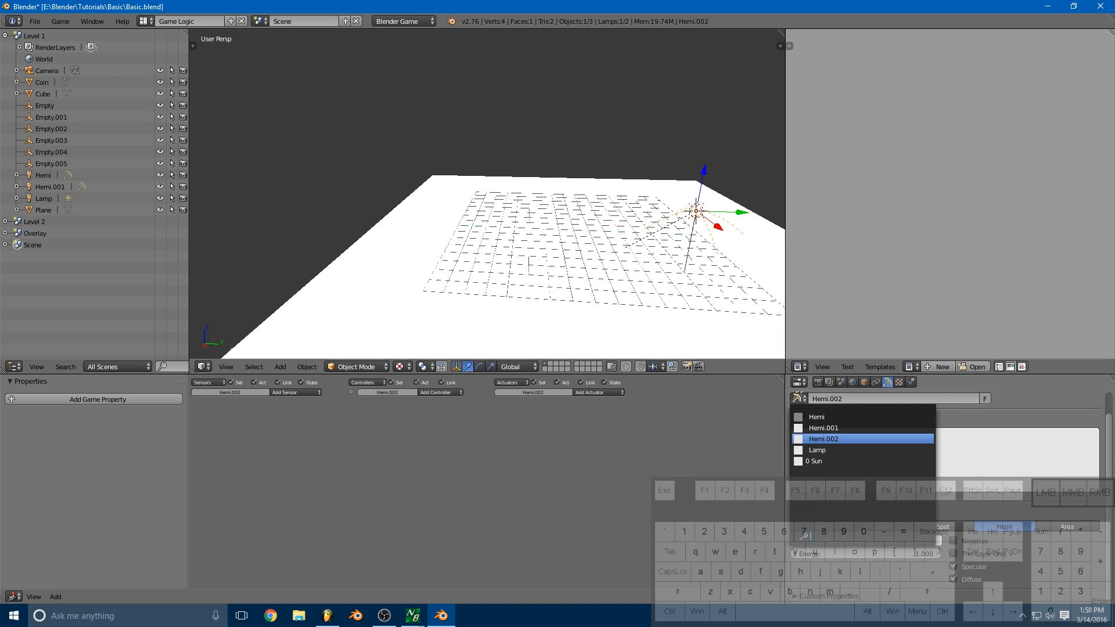
pyautogui.click(825, 418)
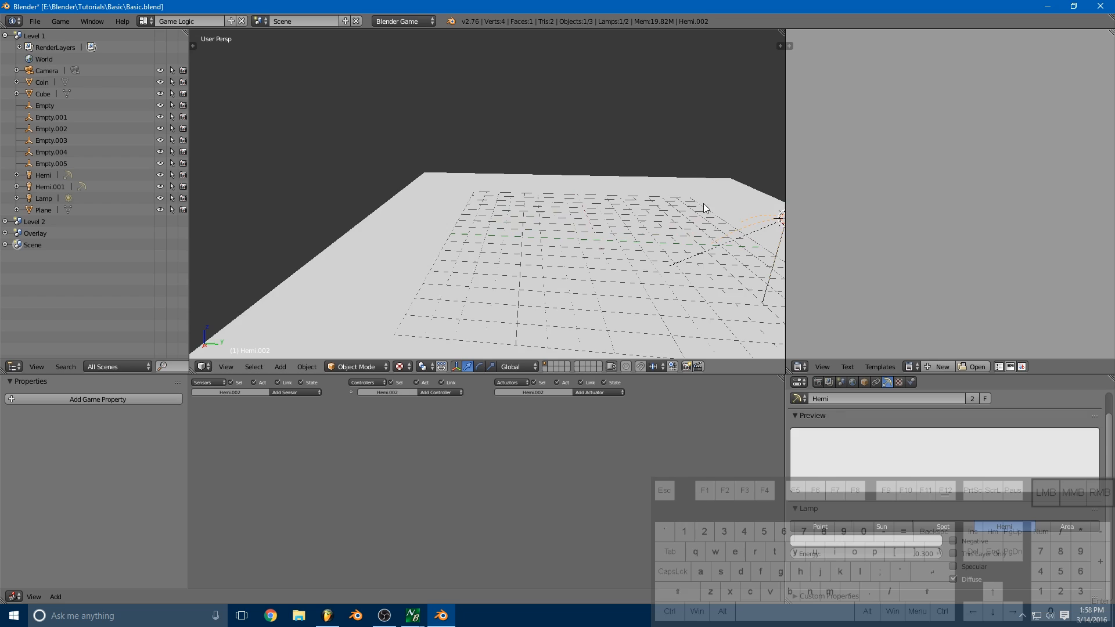
# Step: Snap the 3D cursor to the centre of the floor plane
pyautogui.moveTo(703, 204); pyautogui.dragTo(604, 226, button='middle')
pyautogui.rightClick(612, 236)
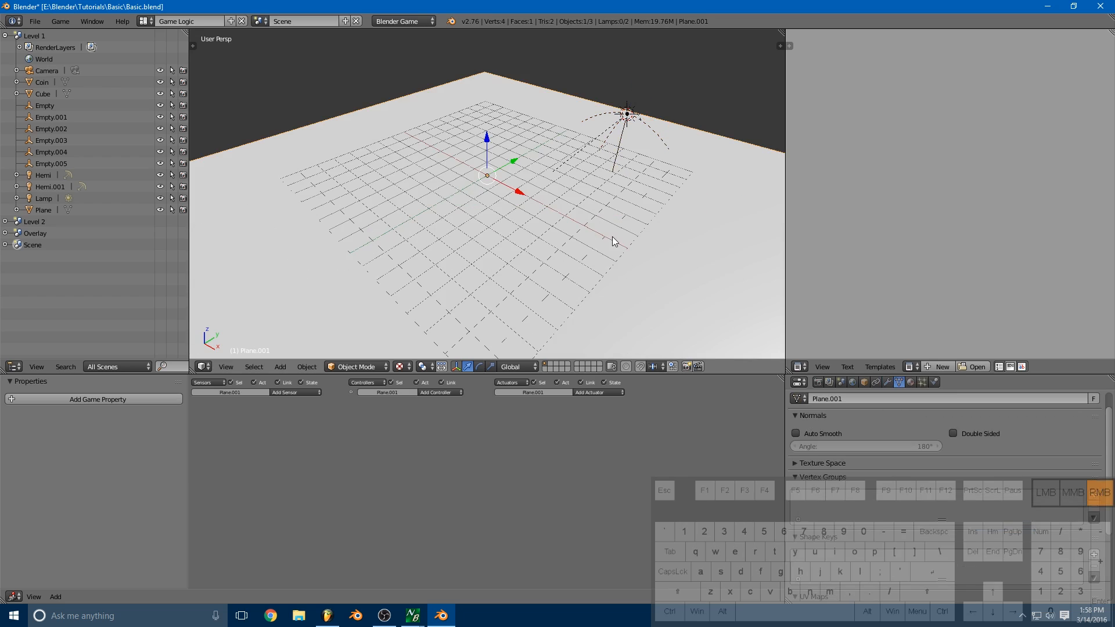
pyautogui.hotkey('shift', 's')
pyautogui.click(506, 186)
# Step: Add a cube at the 3D cursor, raise it along Z onto the floor plane and scale it down
pyautogui.moveTo(448, 129); pyautogui.dragTo(533, 196, button='middle')
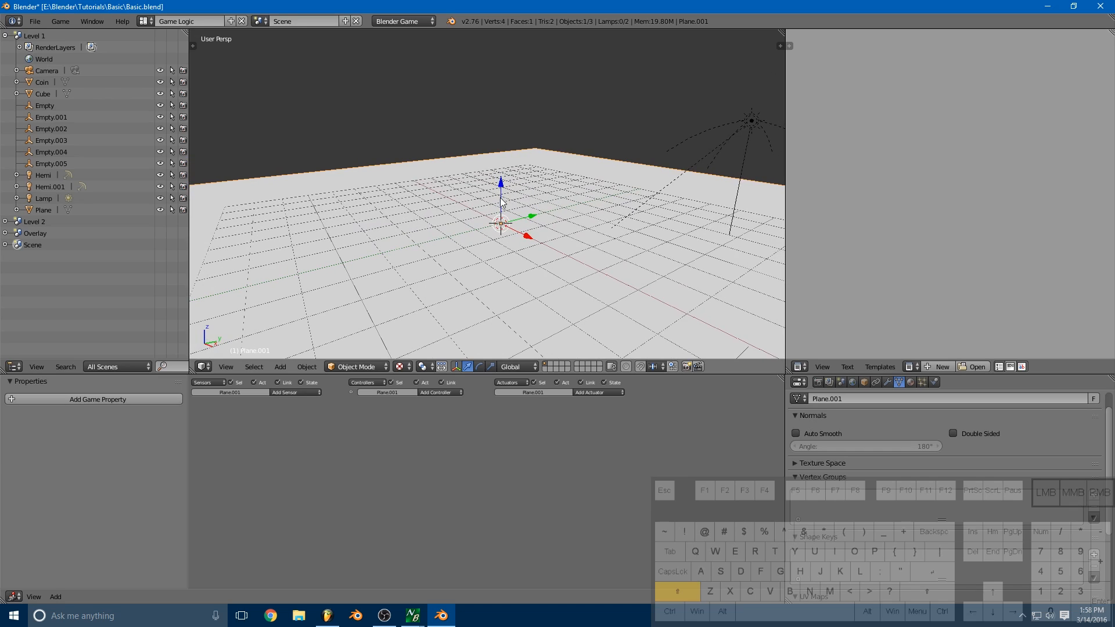
pyautogui.hotkey('shift', 'a')
pyautogui.moveTo(487, 65)
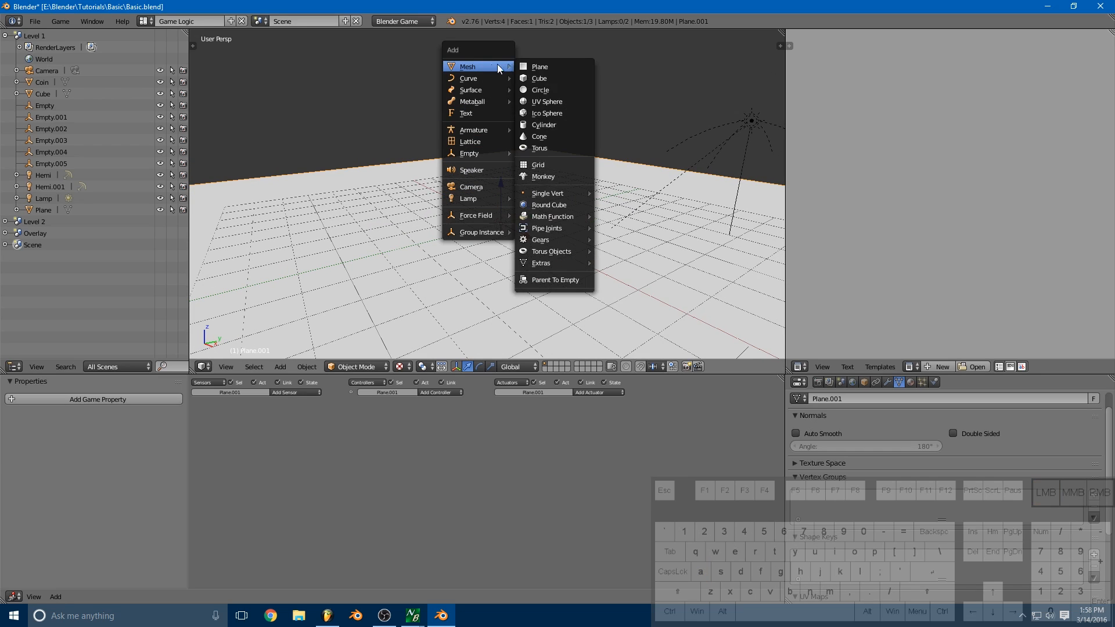
pyautogui.click(549, 78)
pyautogui.moveTo(501, 181)
pyautogui.mouseDown()
pyautogui.moveTo(502, 156)
pyautogui.moveTo(509, 177)
pyautogui.mouseUp()
pyautogui.press('s')
pyautogui.click(519, 191)
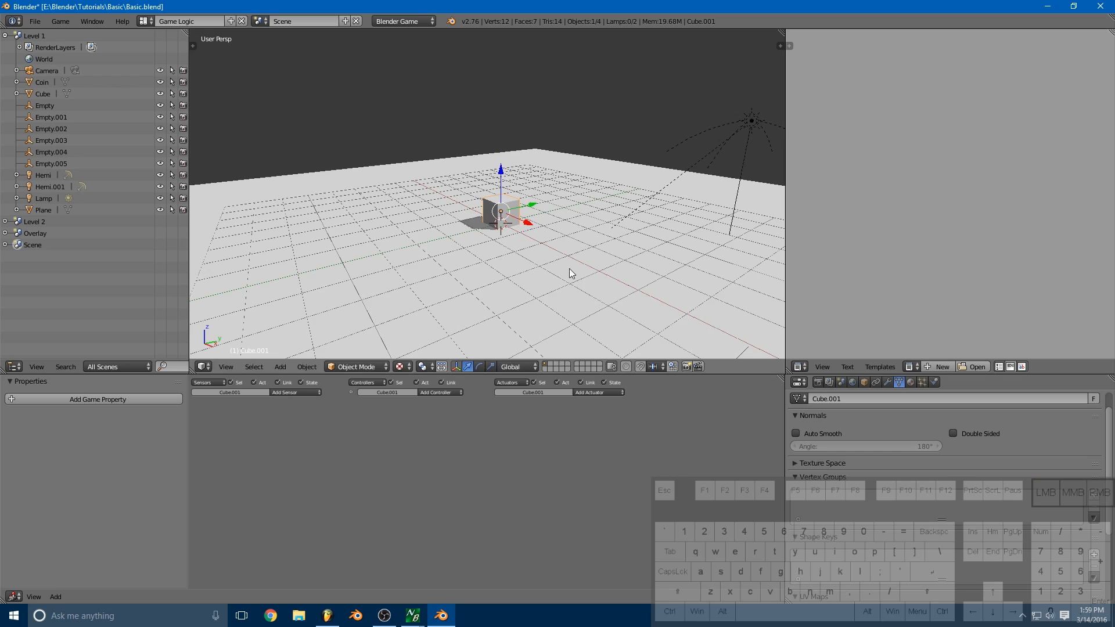
# Step: Assign the existing material named Material to the new cube
pyautogui.scroll(2, 570, 268)
pyautogui.moveTo(540, 189); pyautogui.dragTo(510, 206, button='middle')
pyautogui.scroll(-2, 511, 208)
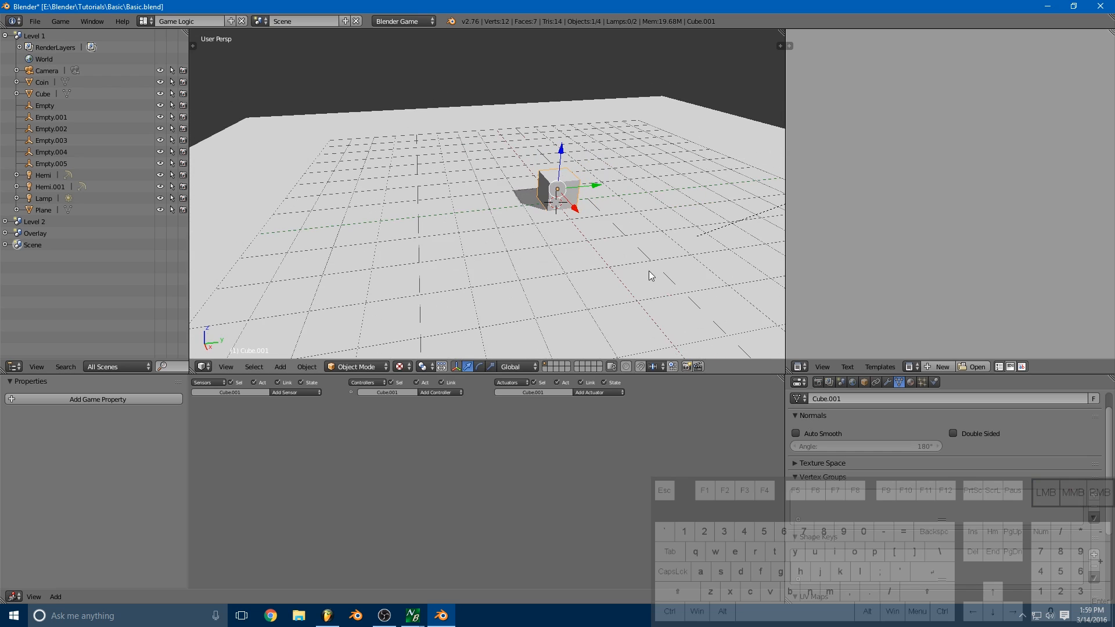
pyautogui.click(911, 385)
pyautogui.click(798, 459)
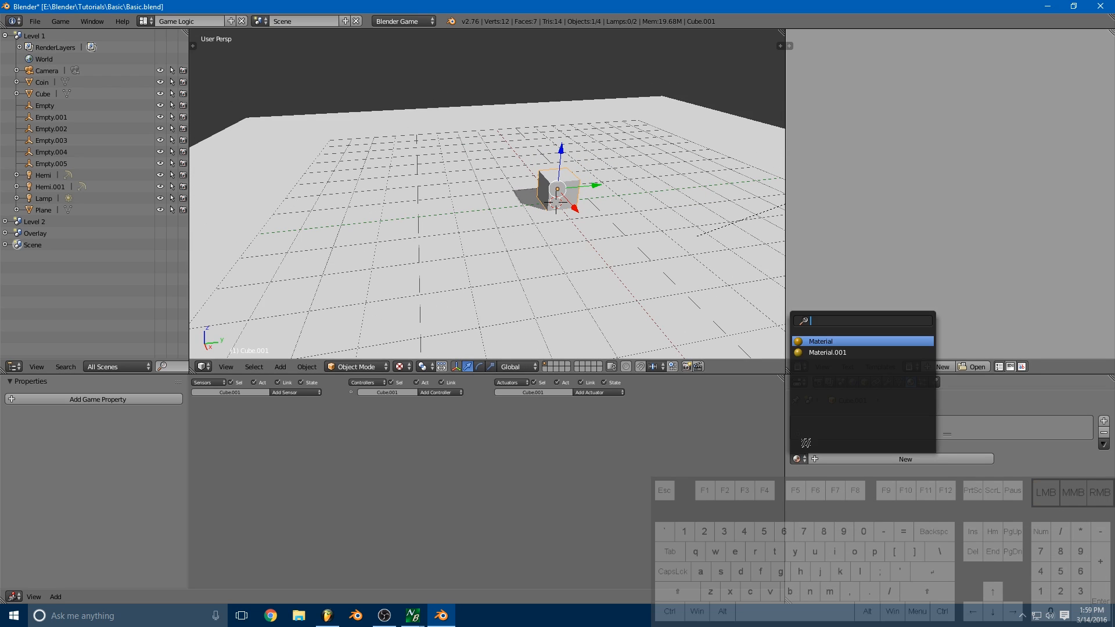
pyautogui.click(825, 340)
pyautogui.scroll(2, 612, 200)
pyautogui.scroll(-2, 607, 190)
pyautogui.moveTo(608, 189); pyautogui.dragTo(591, 197, button='middle')
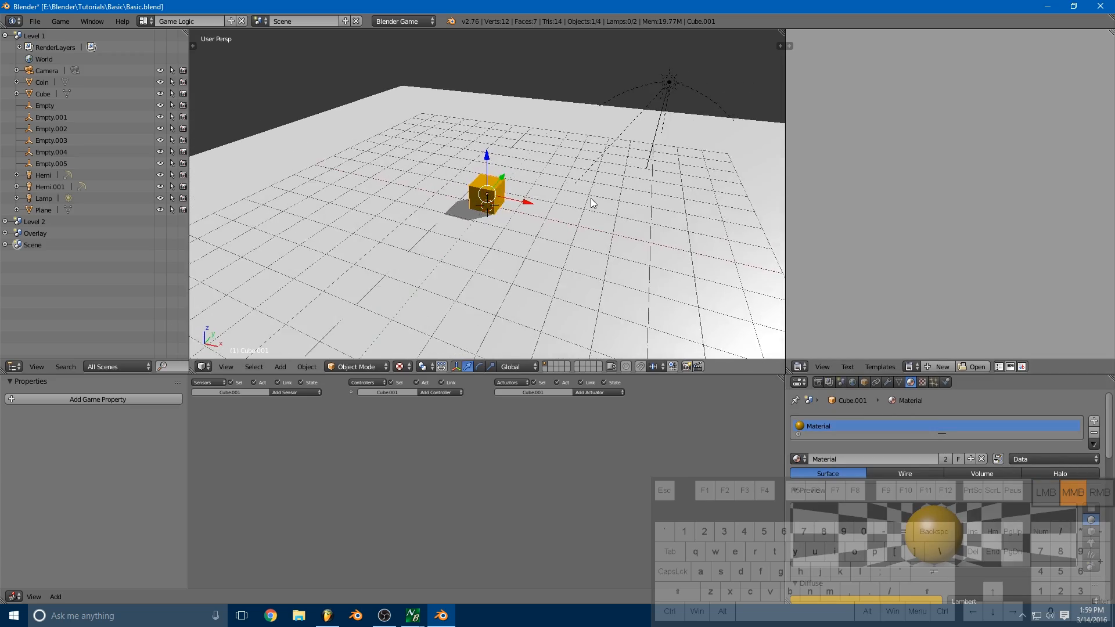
pyautogui.scroll(6, 570, 206)
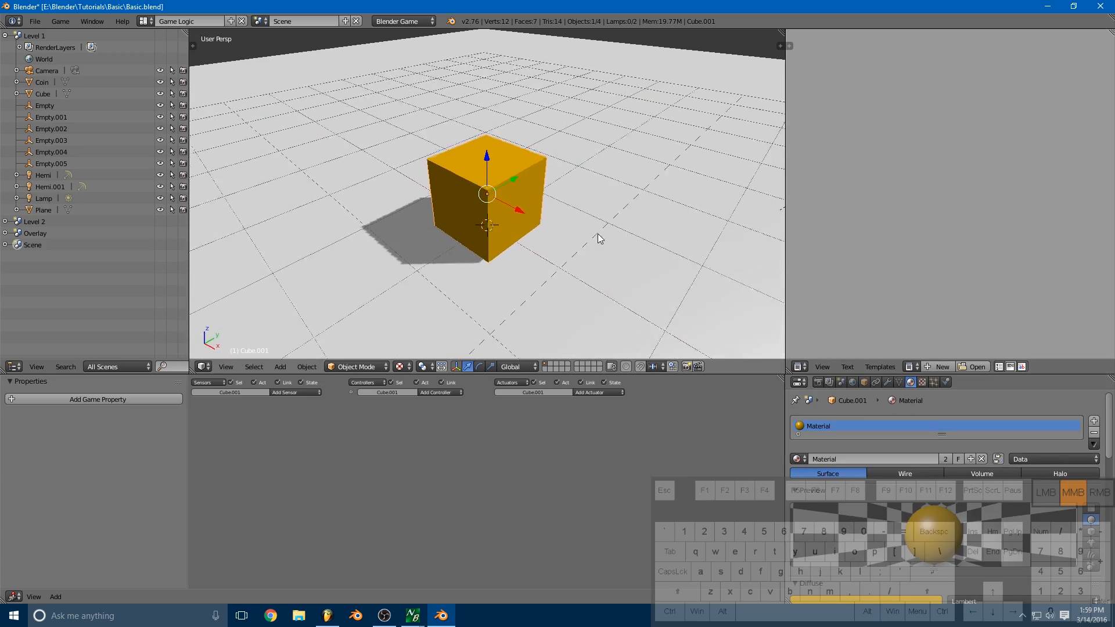
pyautogui.moveTo(600, 238); pyautogui.dragTo(420, 215, button='middle')
pyautogui.scroll(-5, 493, 196)
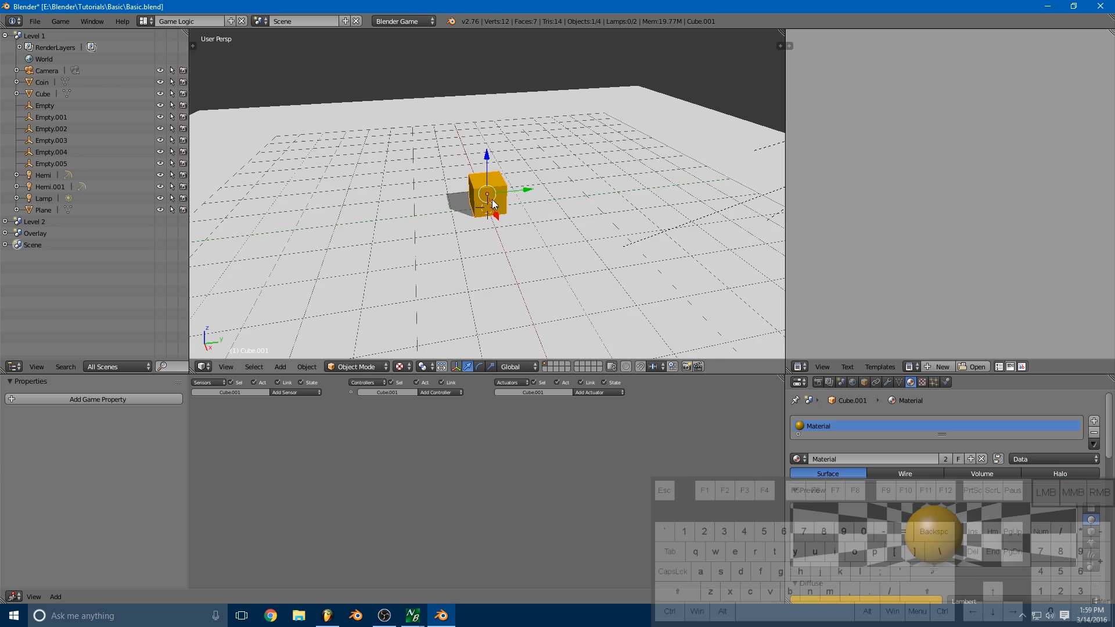
# Step: Add a camera at the 3D cursor, raise it above the floor and move it away from the cube along negative Y
pyautogui.moveTo(493, 197); pyautogui.dragTo(514, 192, button='middle')
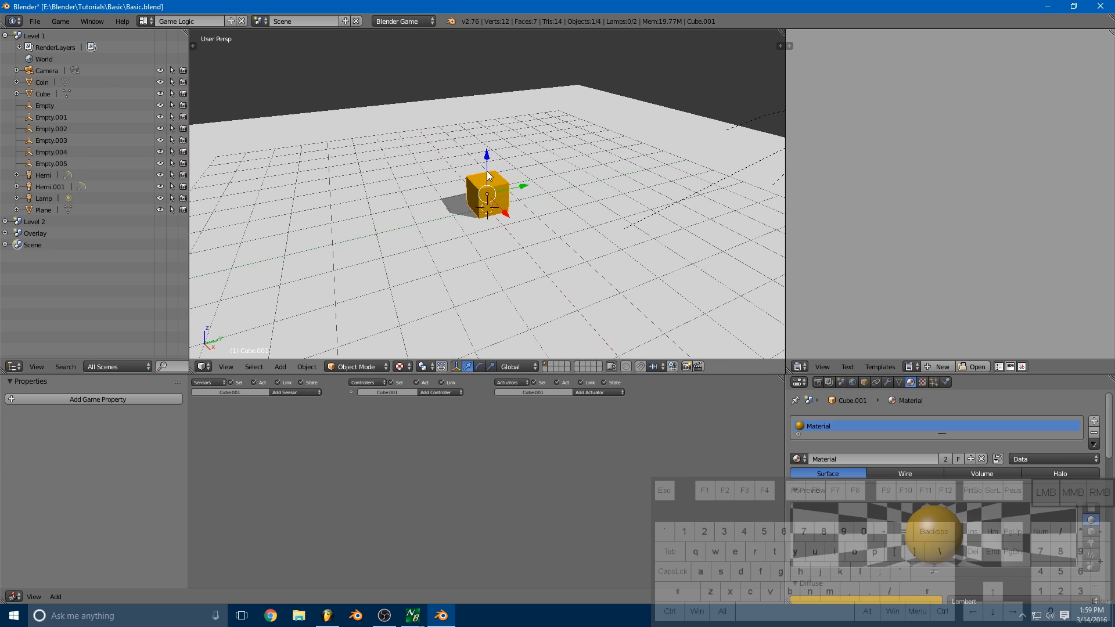
pyautogui.hotkey('shift', 'a')
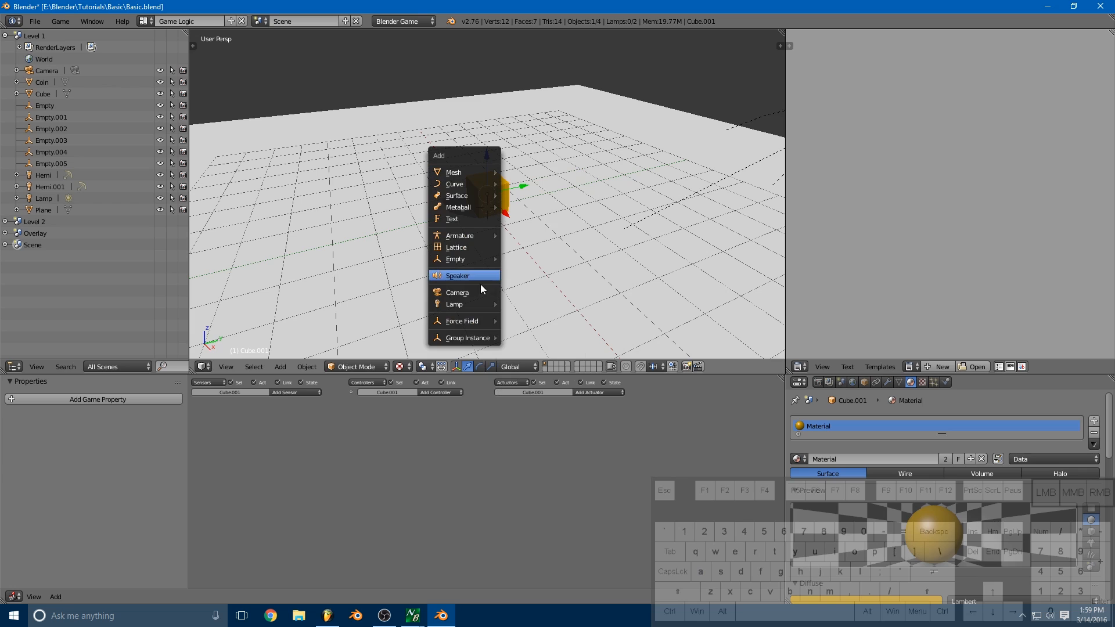
pyautogui.click(480, 292)
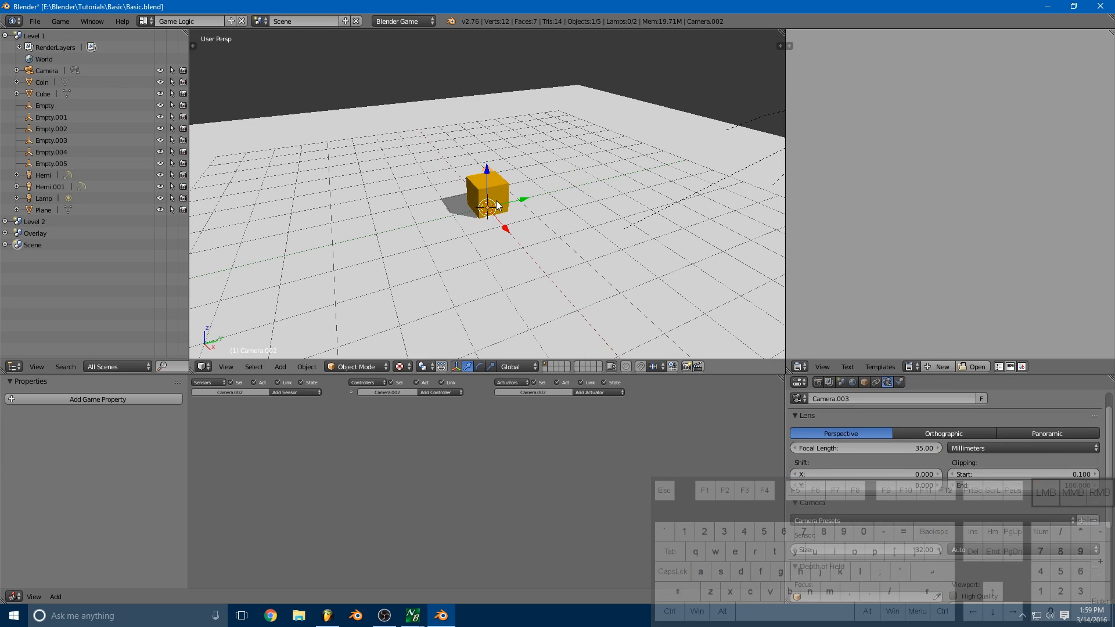
pyautogui.moveTo(497, 206); pyautogui.dragTo(537, 180, button='middle')
pyautogui.moveTo(490, 168); pyautogui.dragTo(503, 279)
pyautogui.scroll(-4, 517, 259)
pyautogui.moveTo(549, 233); pyautogui.dragTo(504, 254, button='middle')
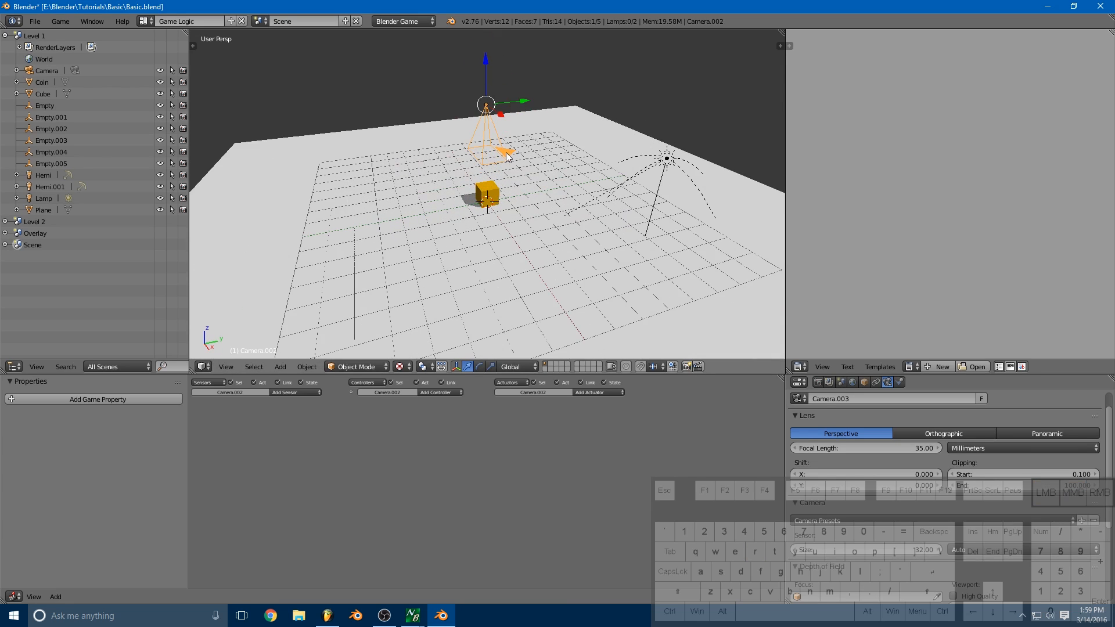
pyautogui.moveTo(485, 77); pyautogui.dragTo(452, 154)
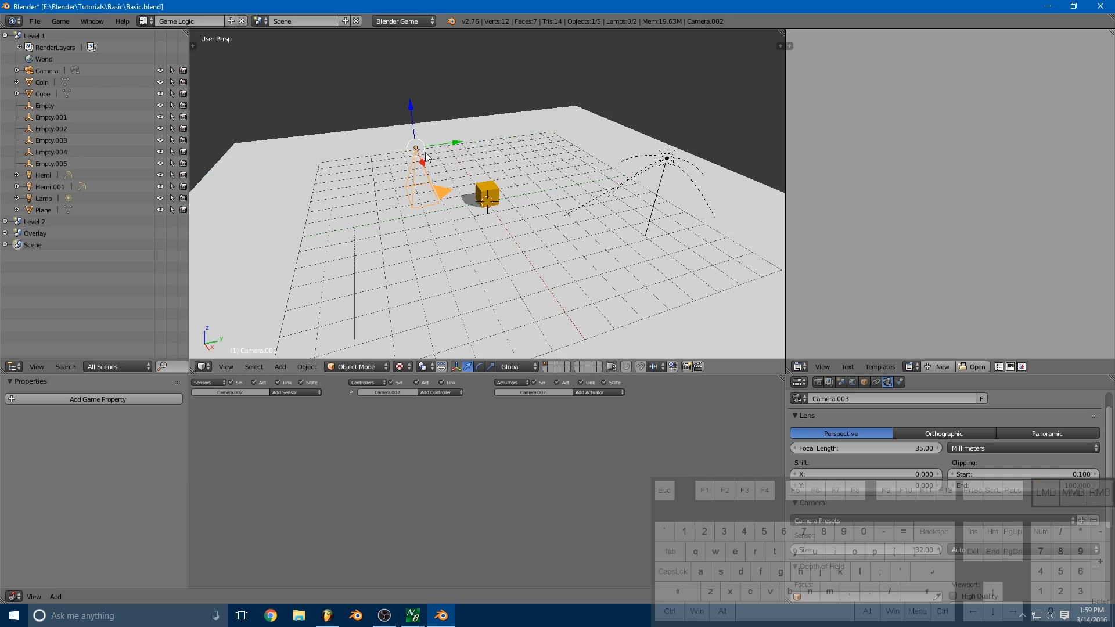
# Step: Rotate the camera about global X by 45 degrees and by a further 30 degrees
pyautogui.write('rx')
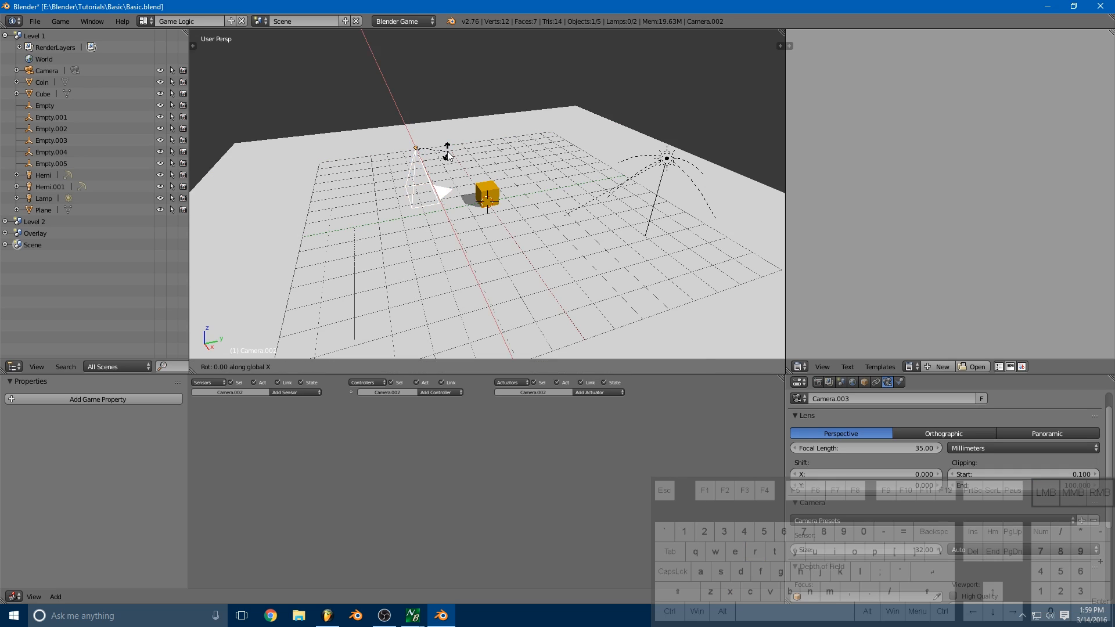
pyautogui.write('45')
pyautogui.press('Return')
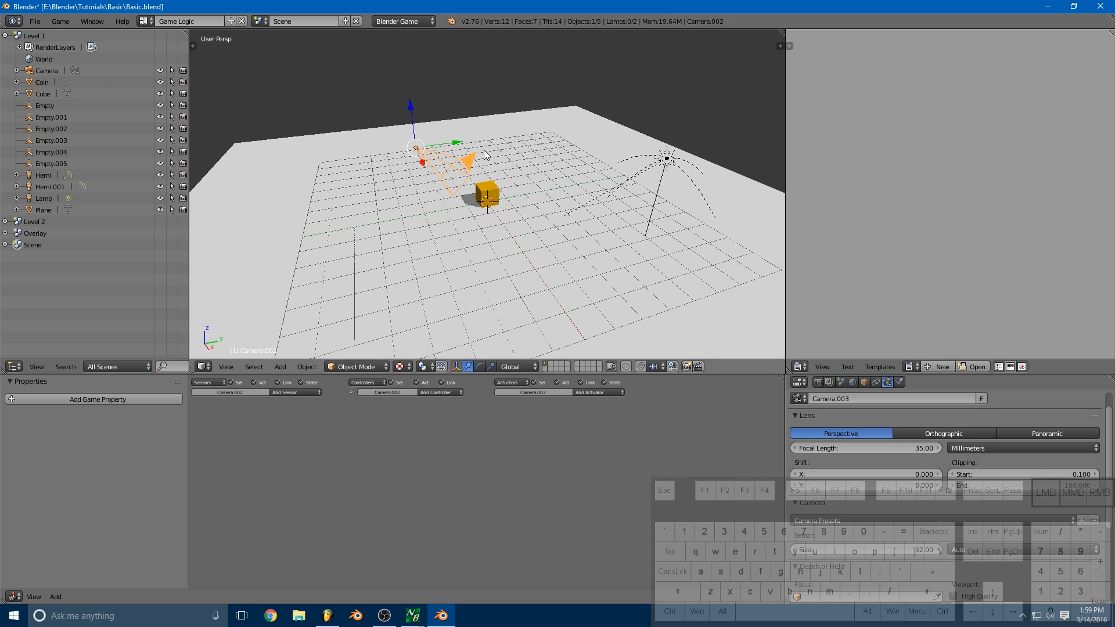
pyautogui.write('rx')
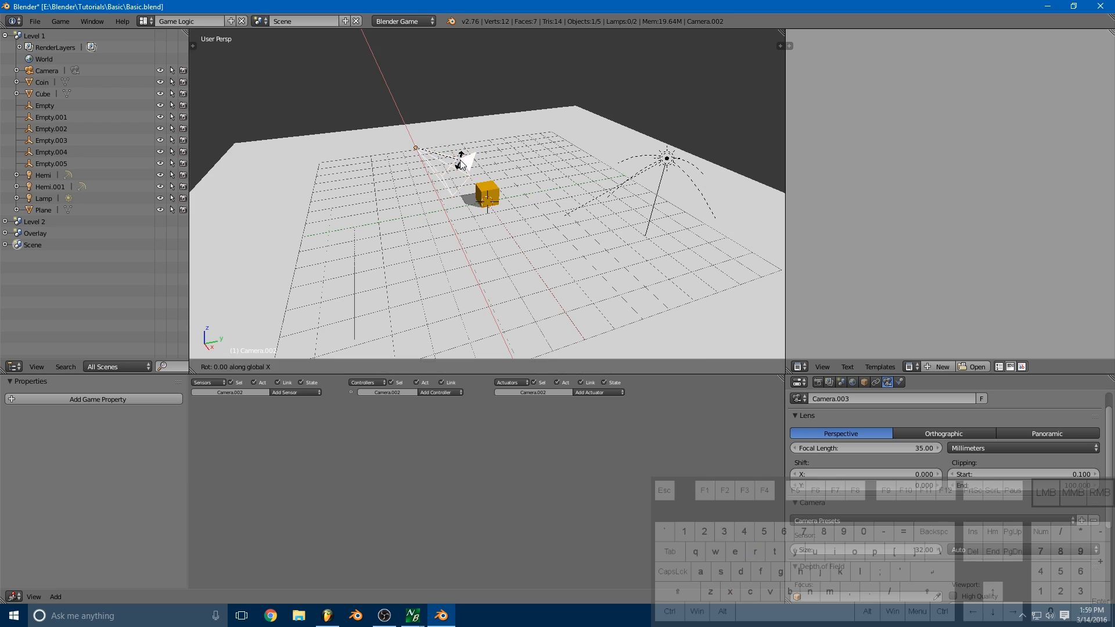
pyautogui.write('30')
pyautogui.click(459, 160)
# Step: Move the camera farther from the cube along negative Y and rotate it -10 degrees about global X
pyautogui.moveTo(456, 140); pyautogui.dragTo(416, 138)
pyautogui.moveTo(416, 137); pyautogui.dragTo(438, 116, button='middle')
pyautogui.write('rx')
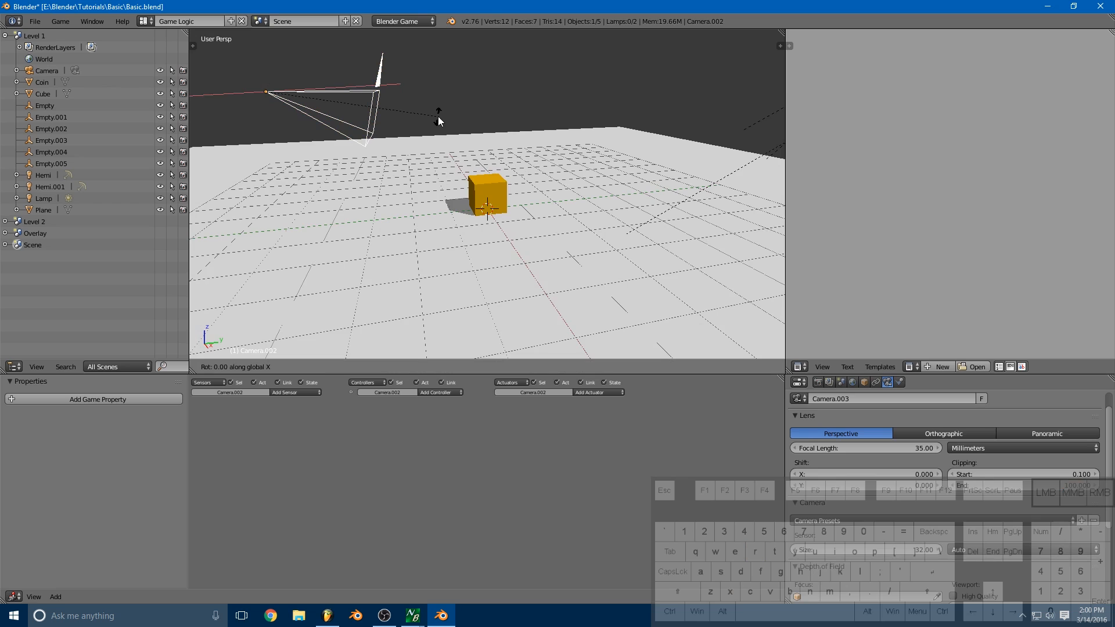
pyautogui.write('-1')
pyautogui.write('0')
pyautogui.press('Return')
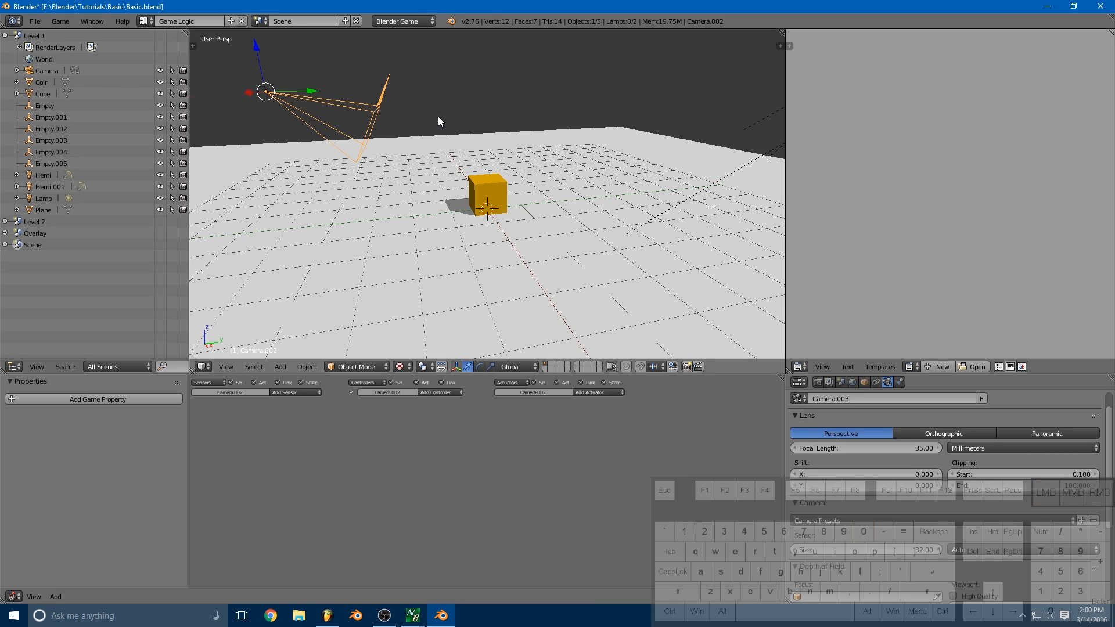
# Step: Look through the new camera and move it slightly lower so the cube sits nearer the middle of the frame
pyautogui.scroll(-2, 330, 149)
pyautogui.scroll(3, 410, 180)
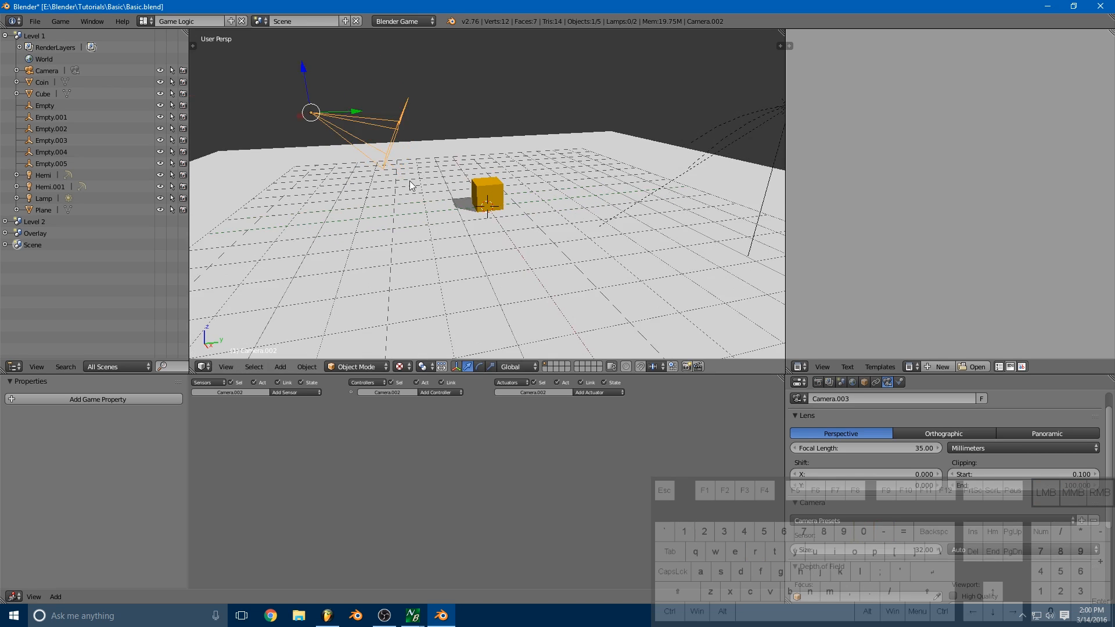
pyautogui.scroll(-1, 416, 169)
pyautogui.moveTo(416, 169); pyautogui.dragTo(431, 183, button='middle')
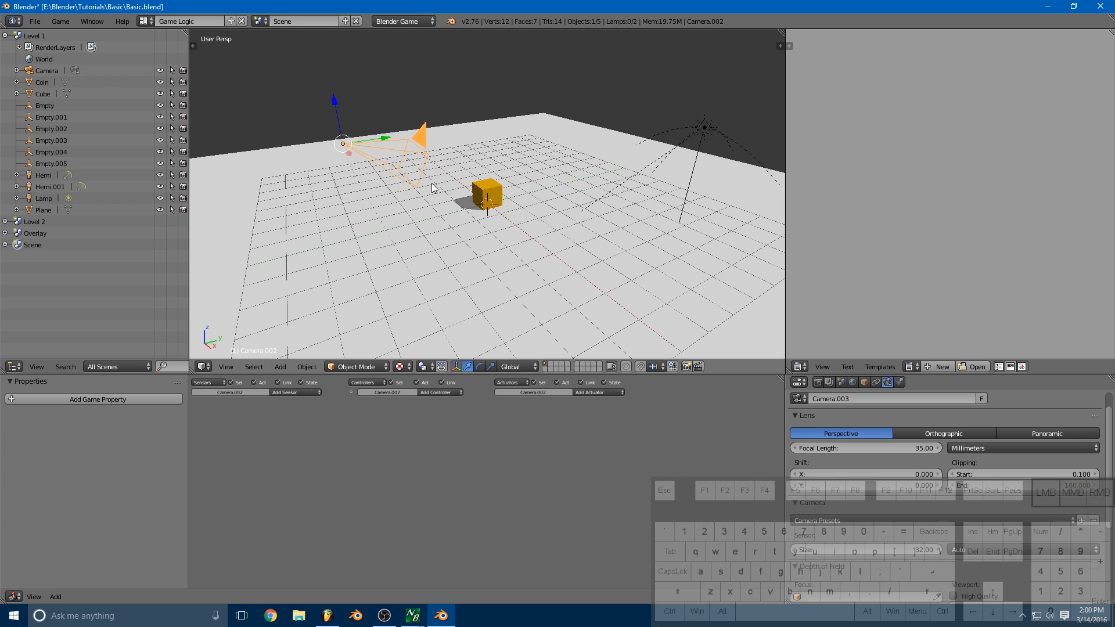
pyautogui.press('KP_0')
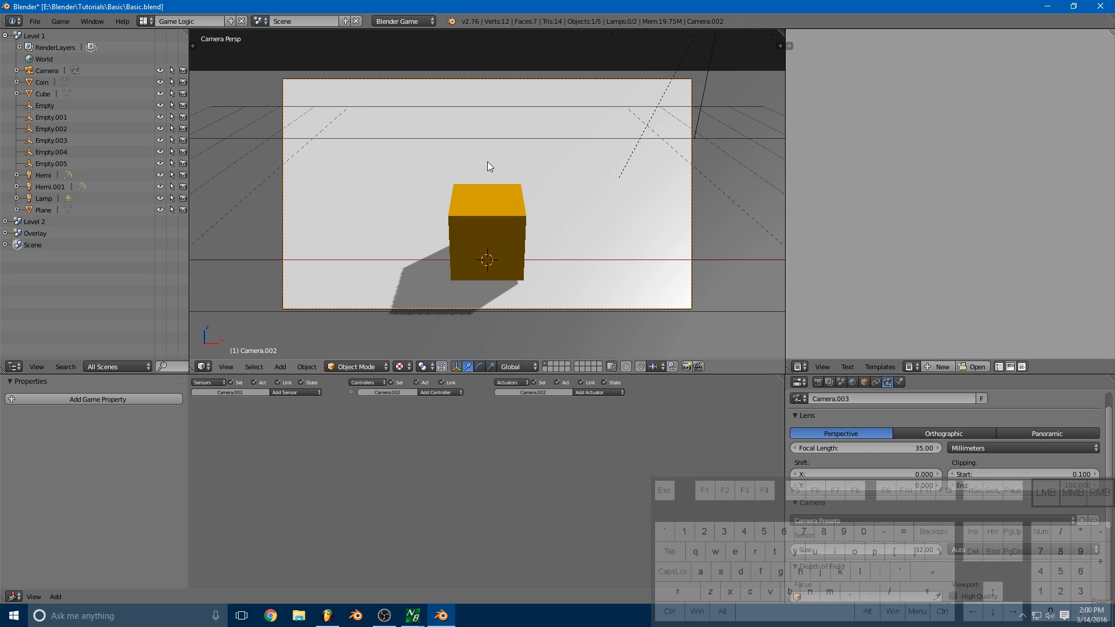
pyautogui.press('g')
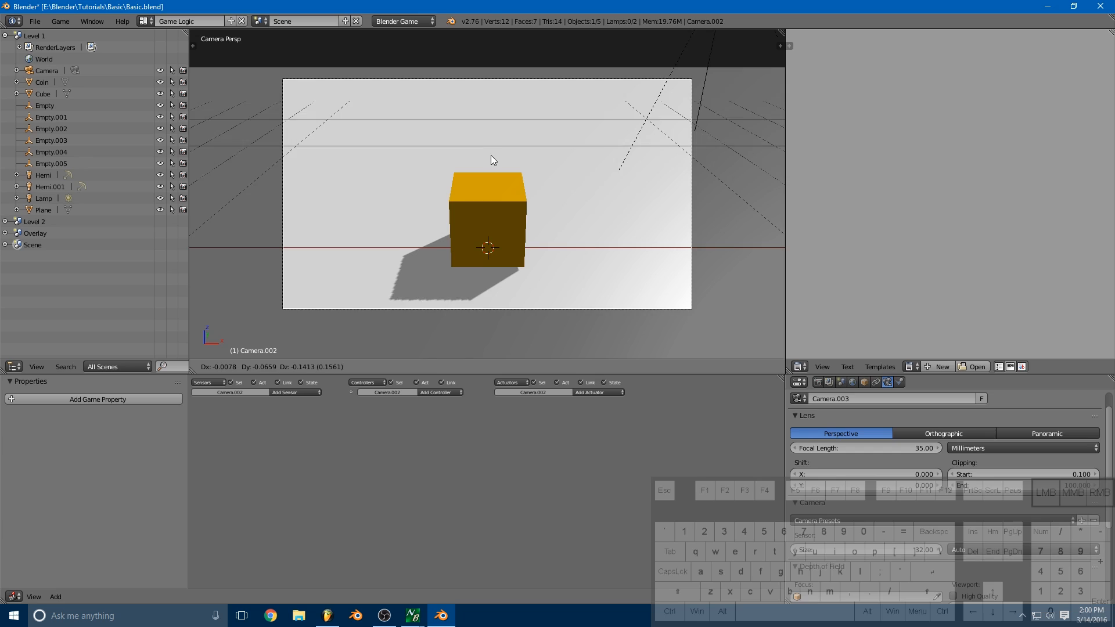
pyautogui.click(490, 155)
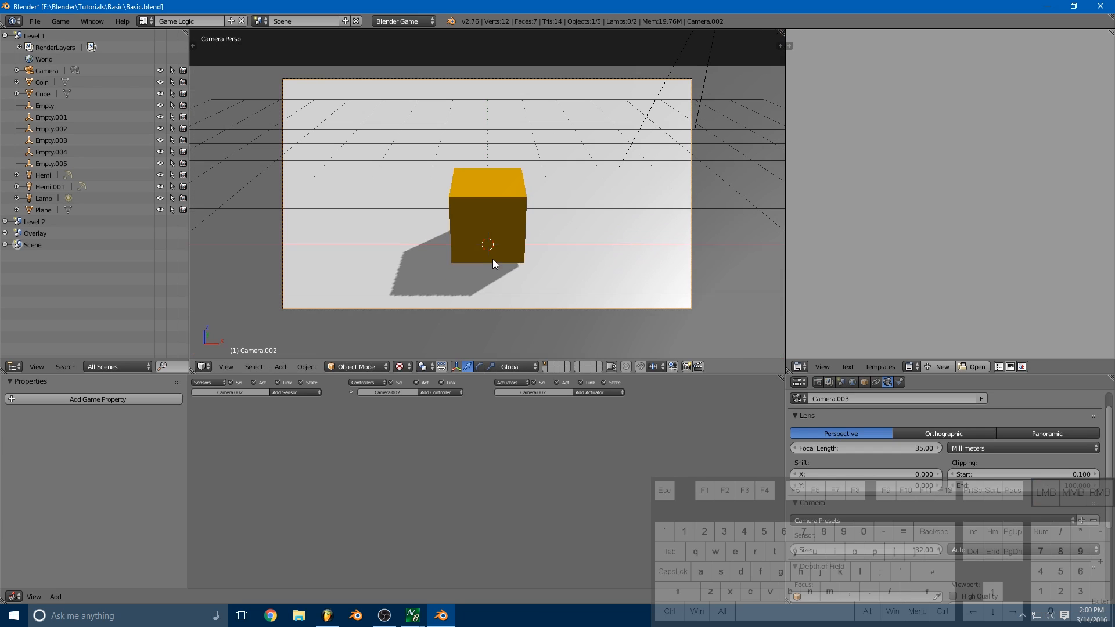
# Step: Add an Arrows empty at the 3D cursor, at the base of the cube
pyautogui.hotkey('shift', 'a')
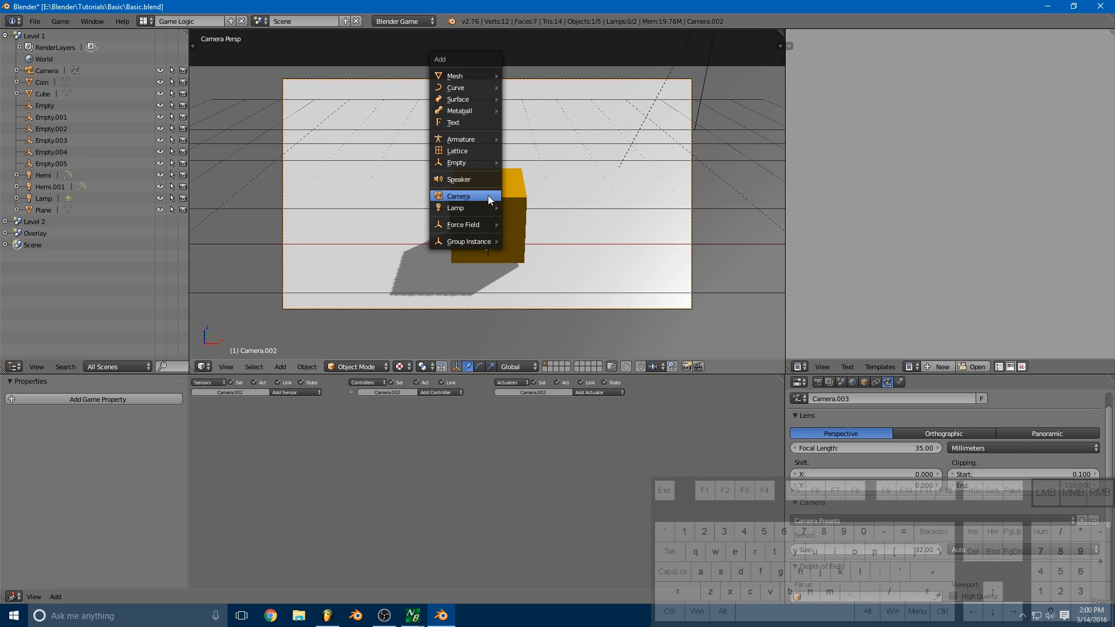
pyautogui.moveTo(478, 160)
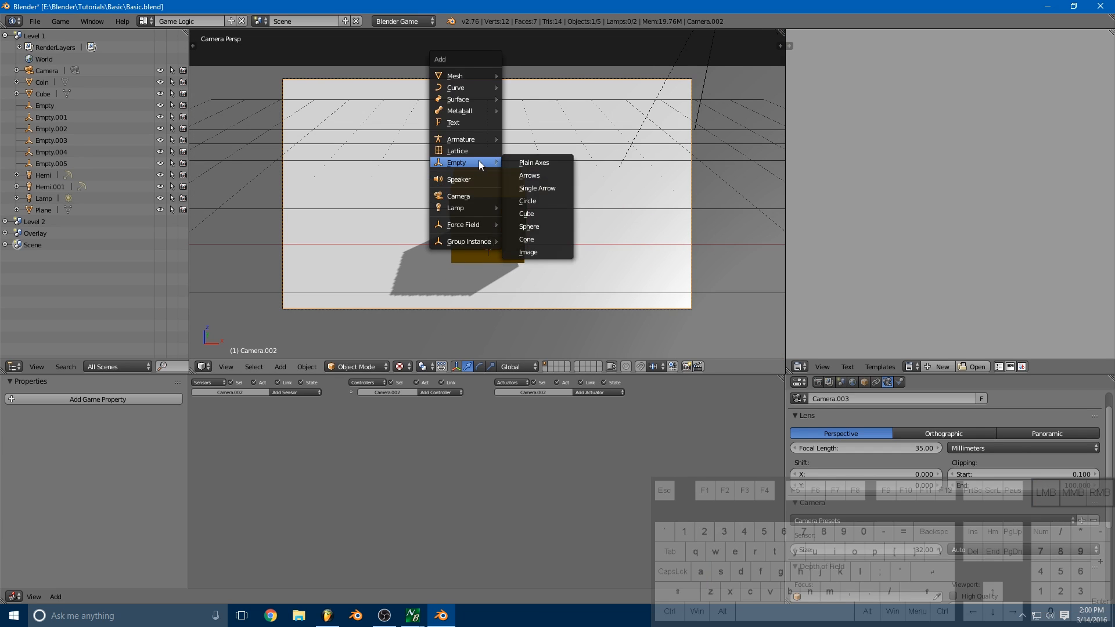
pyautogui.click(535, 175)
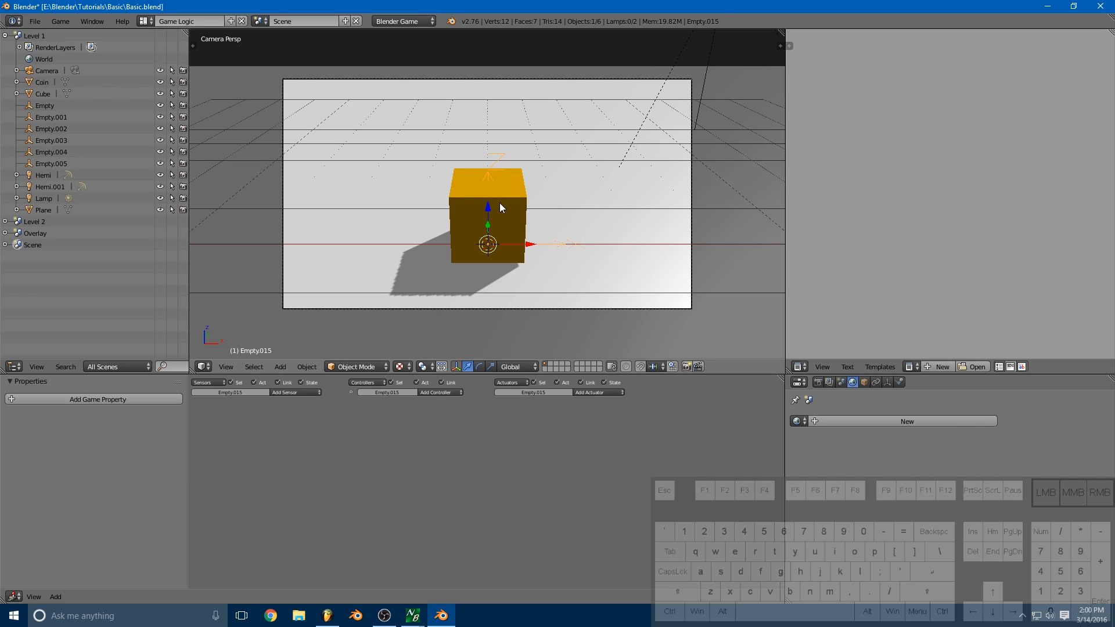
# Step: Parent the camera to the Arrows empty using the Object option
pyautogui.rightClick(692, 198)
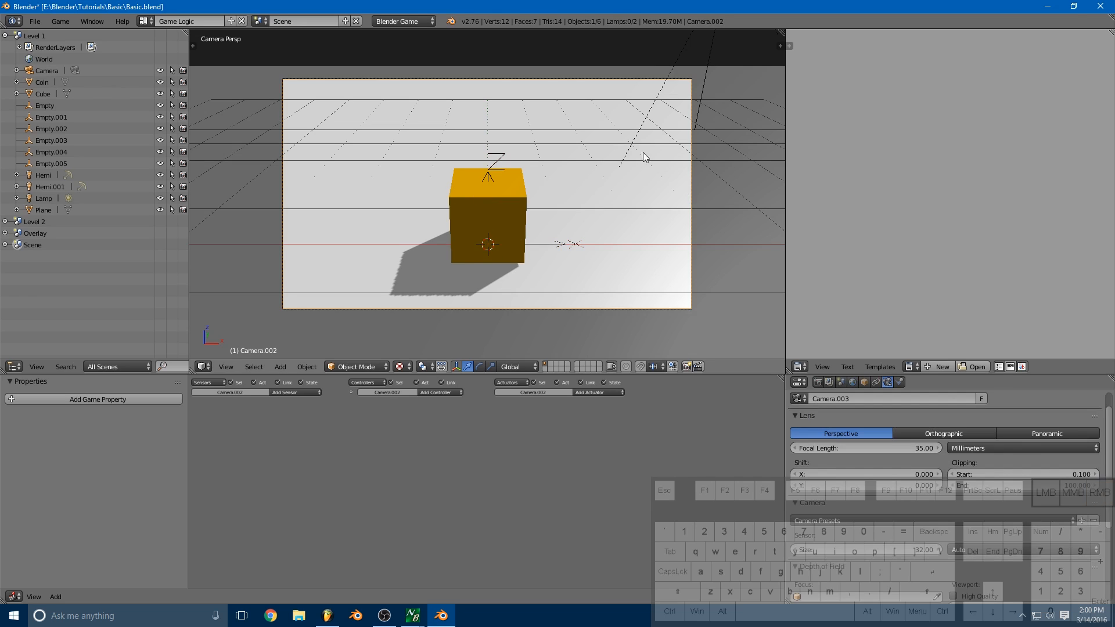
pyautogui.keyDown('shift'); pyautogui.rightClick(502, 155); pyautogui.keyUp('shift')
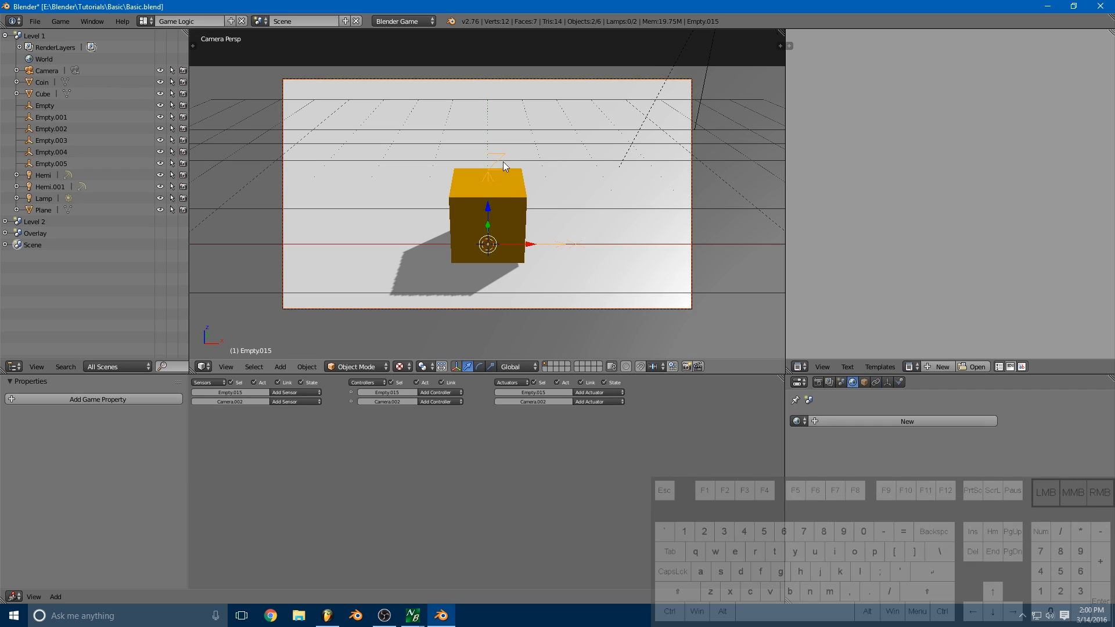
pyautogui.hotkey('ctrl', 'p')
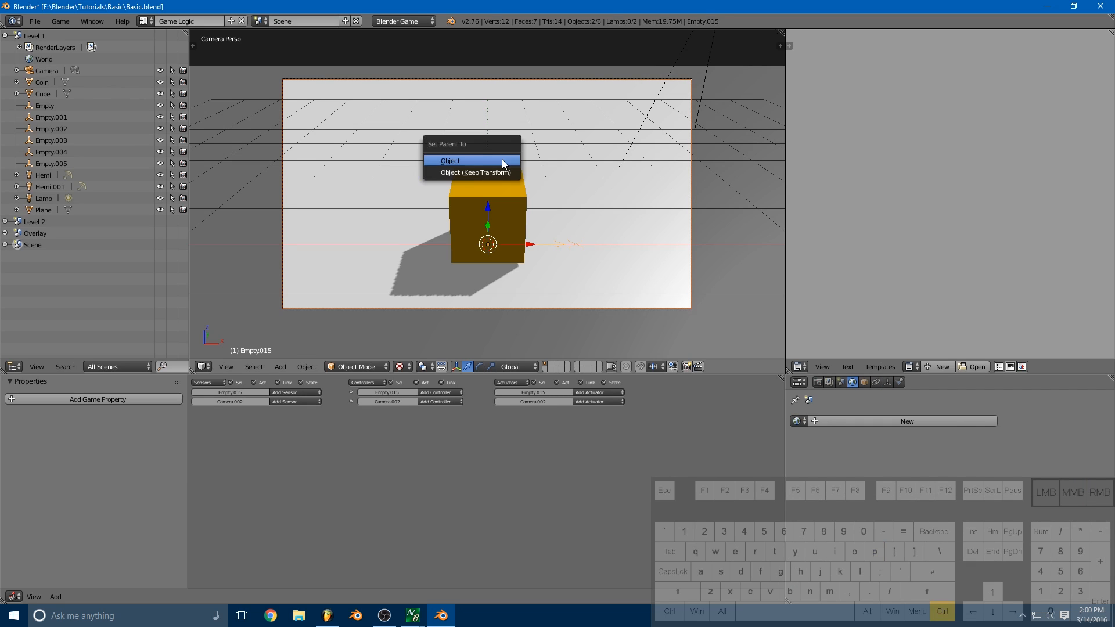
pyautogui.click(490, 162)
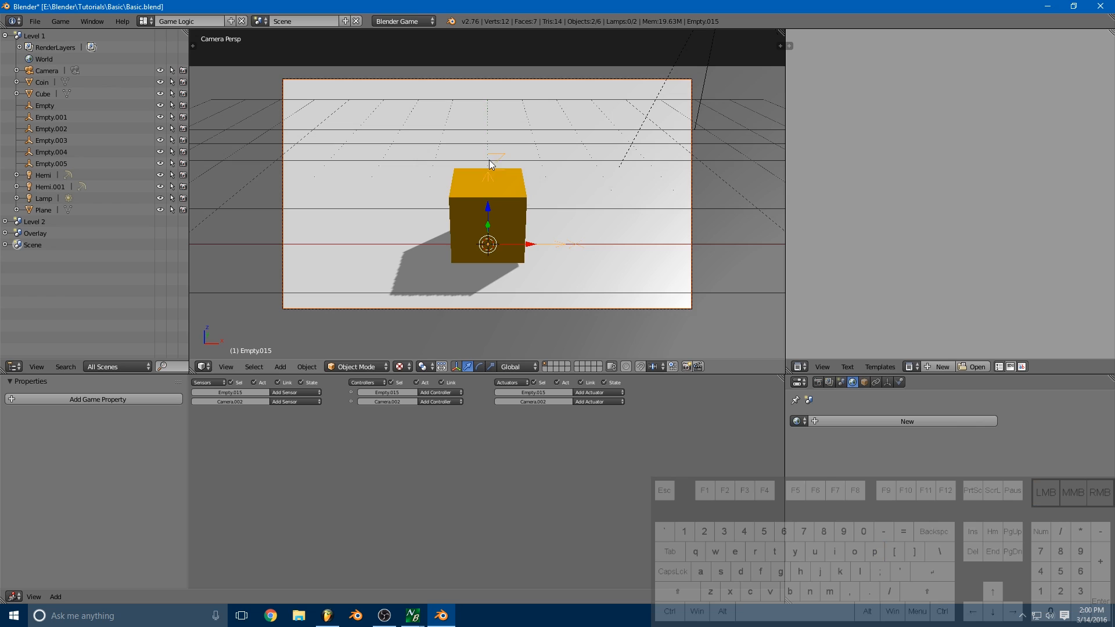
# Step: Select only the Arrows empty and test the camera parenting with a trial move that is cancelled
pyautogui.rightClick(504, 154)
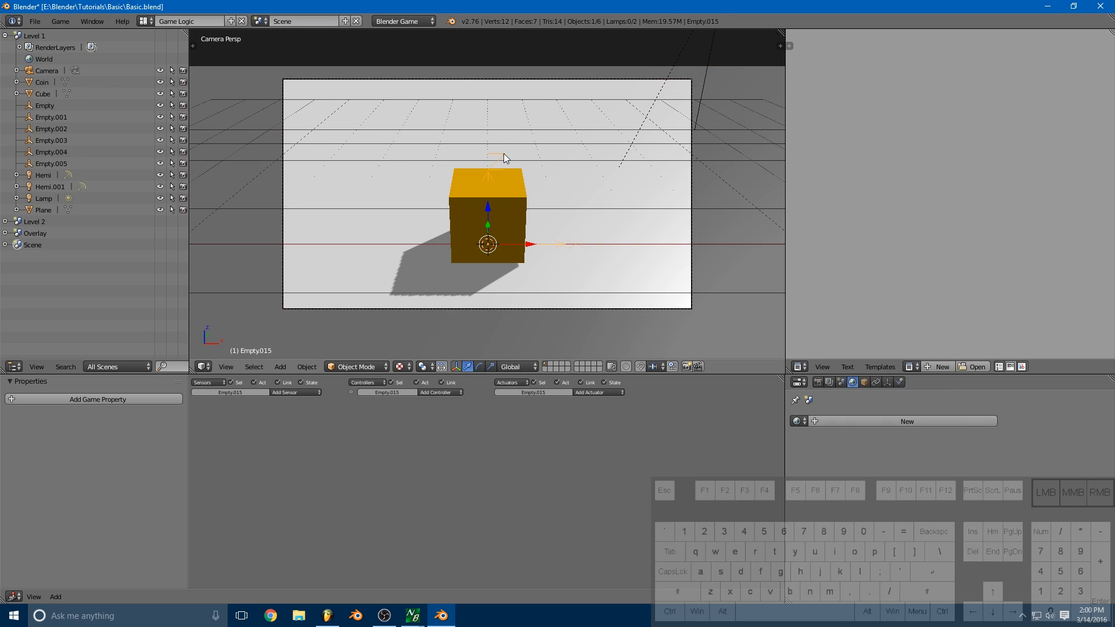
pyautogui.press('g')
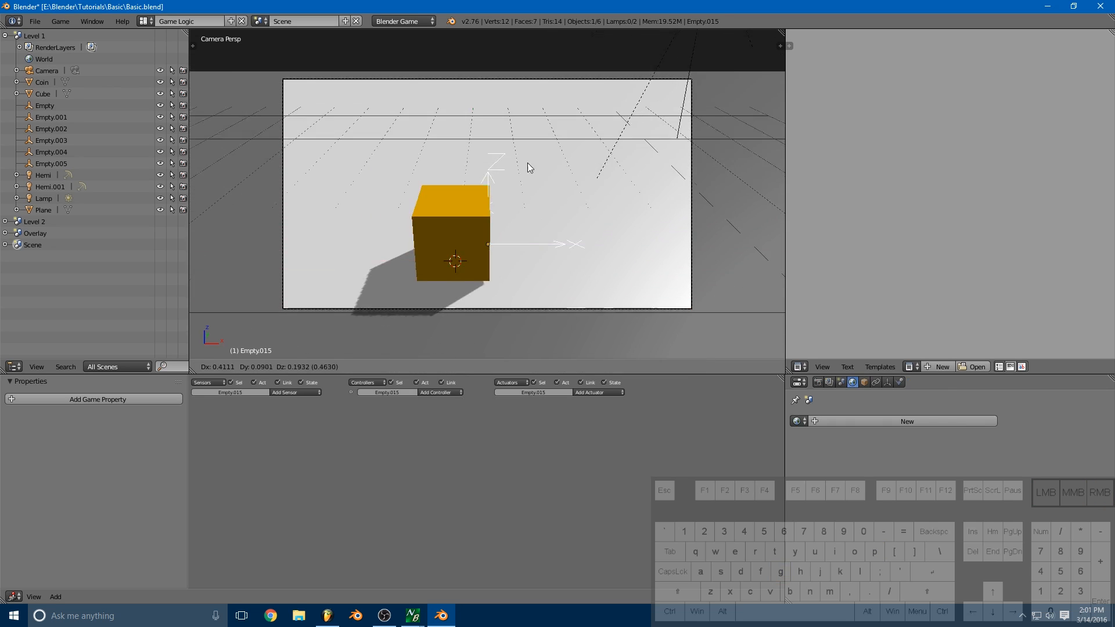
pyautogui.rightClick(540, 164)
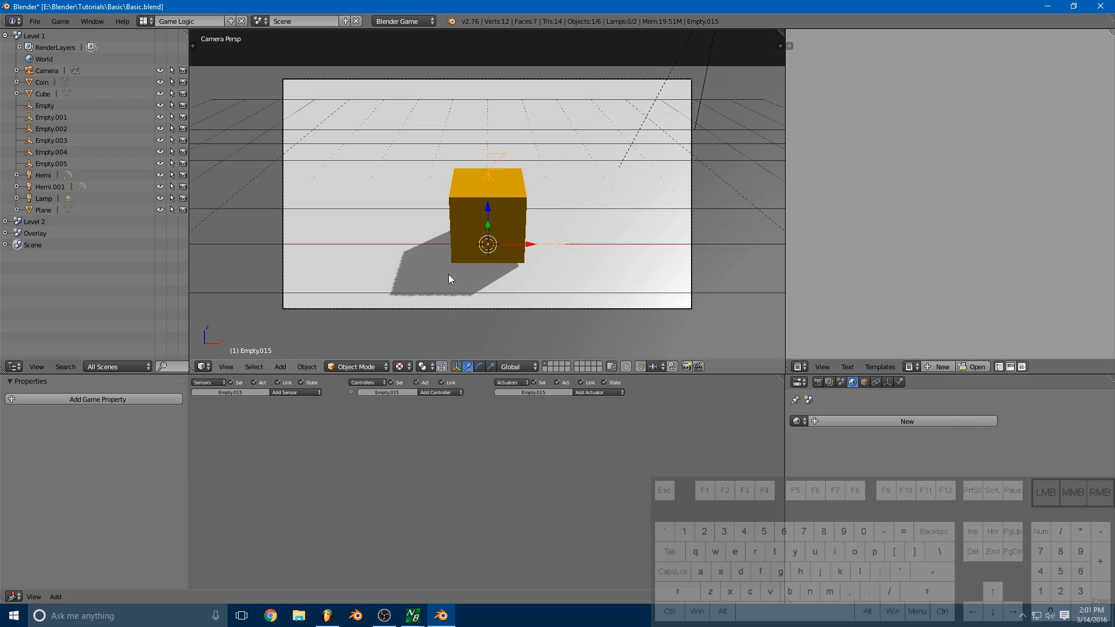
# Step: Build logic for the Arrows empty: an Always sensor linked to an And controller, linked to a Motion actuator
pyautogui.click(298, 392)
pyautogui.click(299, 405)
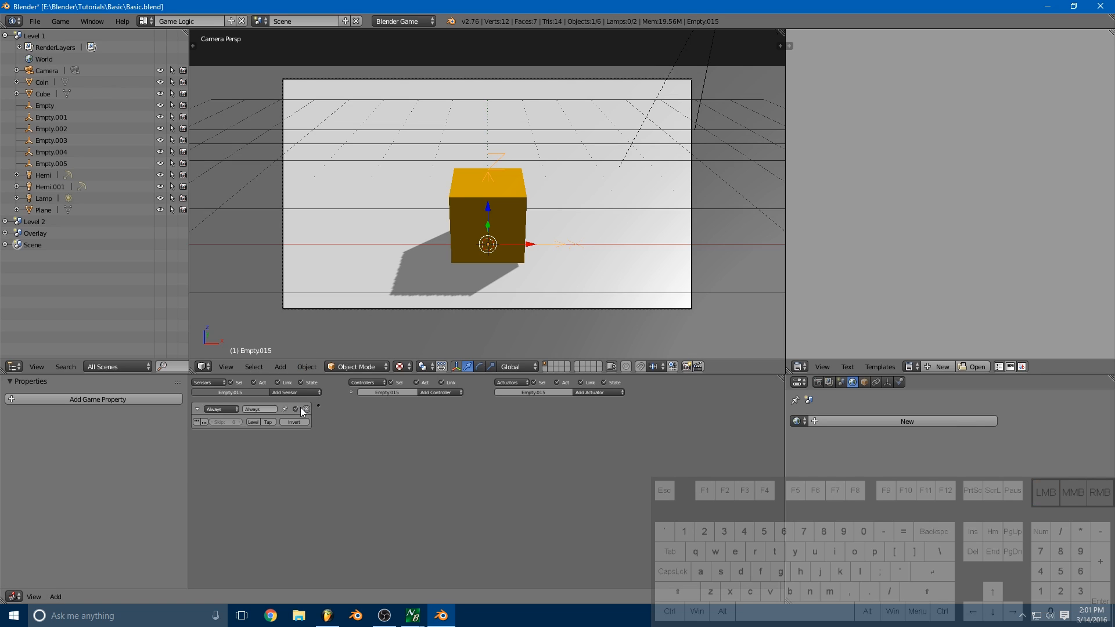
pyautogui.click(443, 392)
pyautogui.click(440, 401)
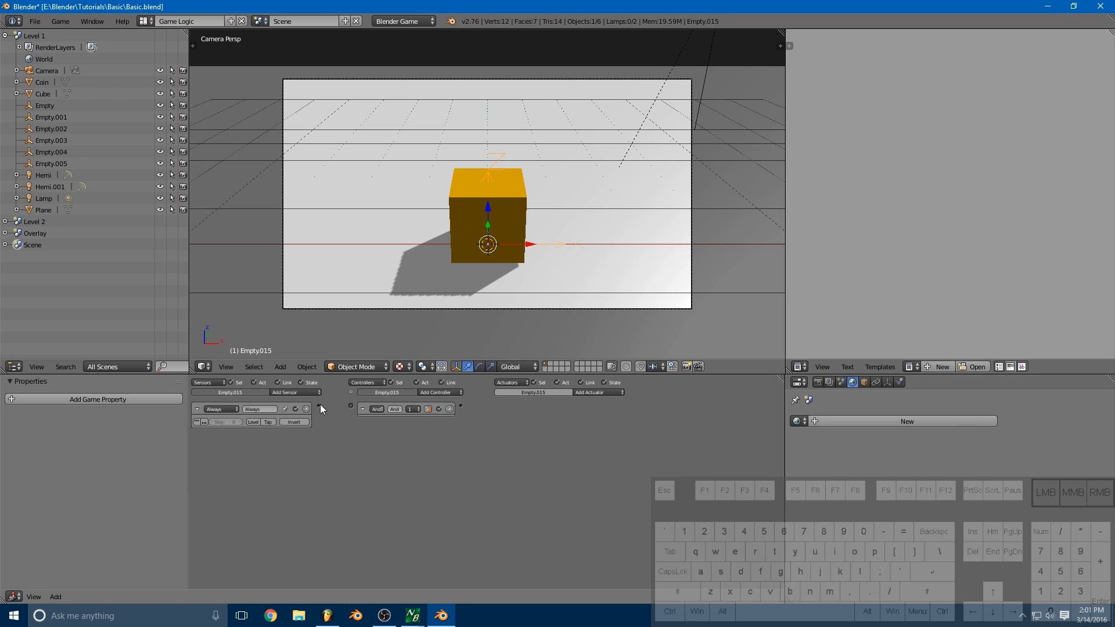
pyautogui.moveTo(319, 406); pyautogui.dragTo(351, 406)
pyautogui.click(604, 392)
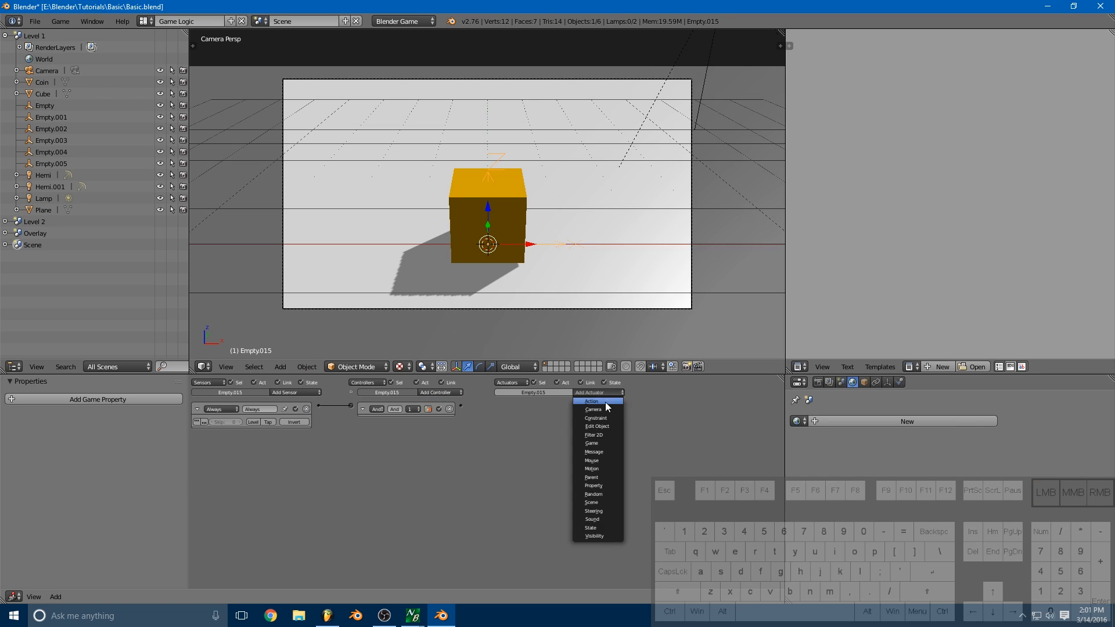
pyautogui.click(596, 468)
pyautogui.moveTo(461, 405); pyautogui.dragTo(497, 406)
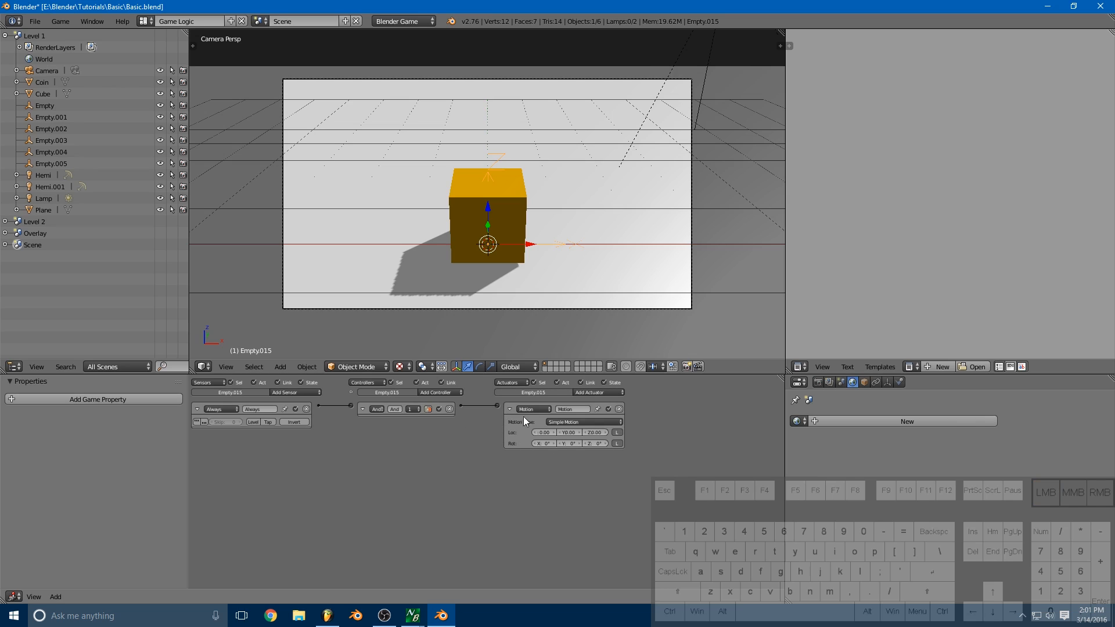
# Step: Set the Motion actuator's Z rotation to 0.1° and run the game briefly to preview the camera orbiting the cube
pyautogui.click(607, 444)
pyautogui.press('p')
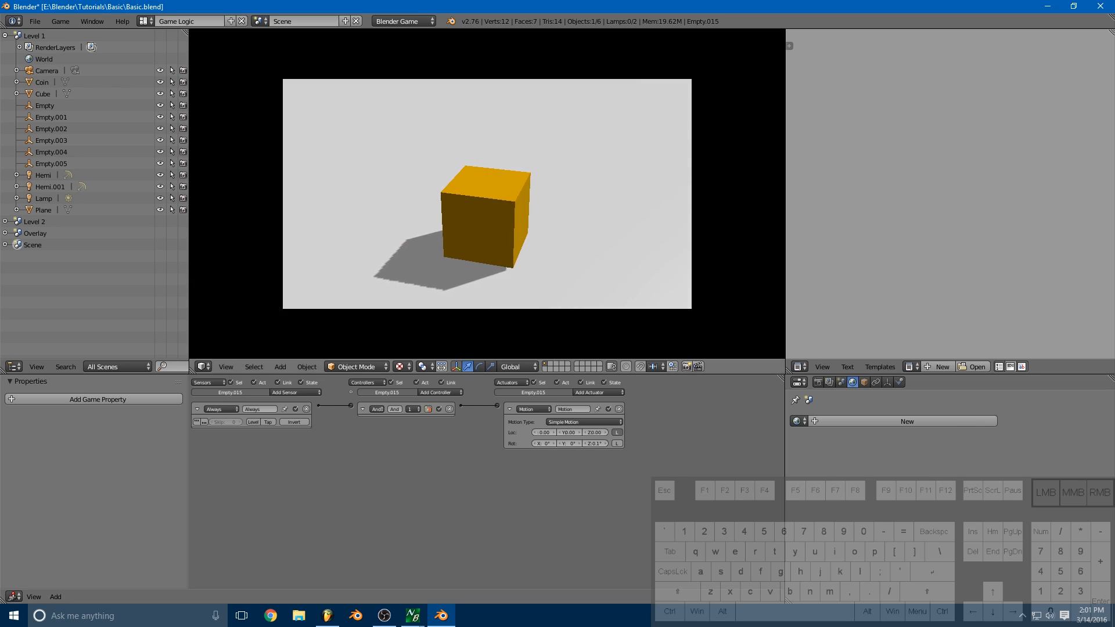
pyautogui.press('Escape')
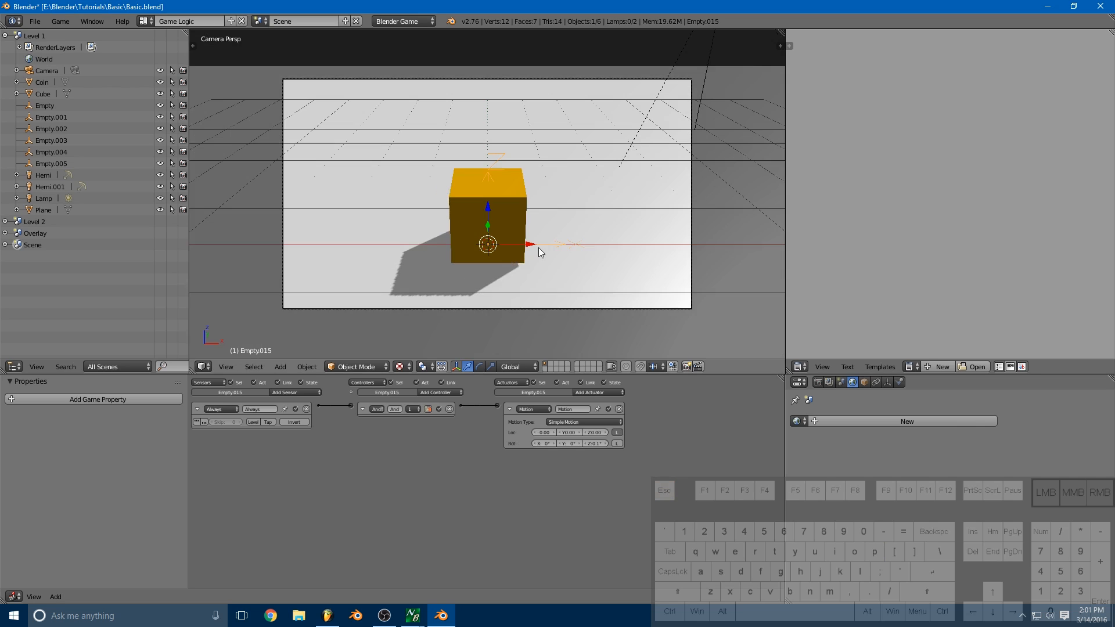
# Step: Set the Motion actuator's Z rotation to 0.5° and run the game again to preview the orbit speed
pyautogui.click(607, 443)
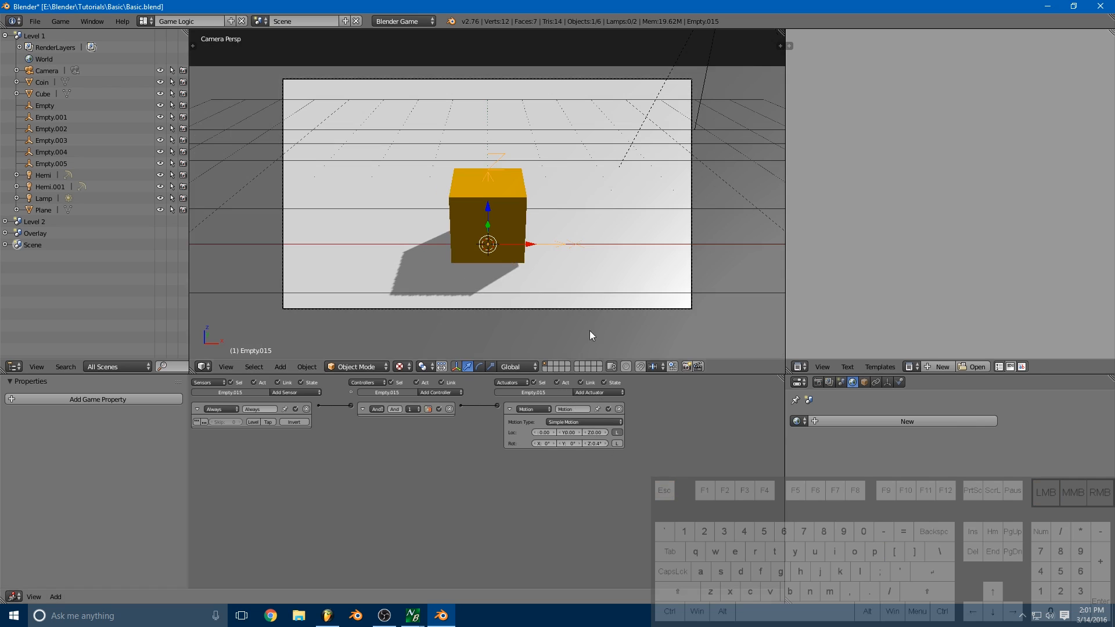
pyautogui.click(607, 444)
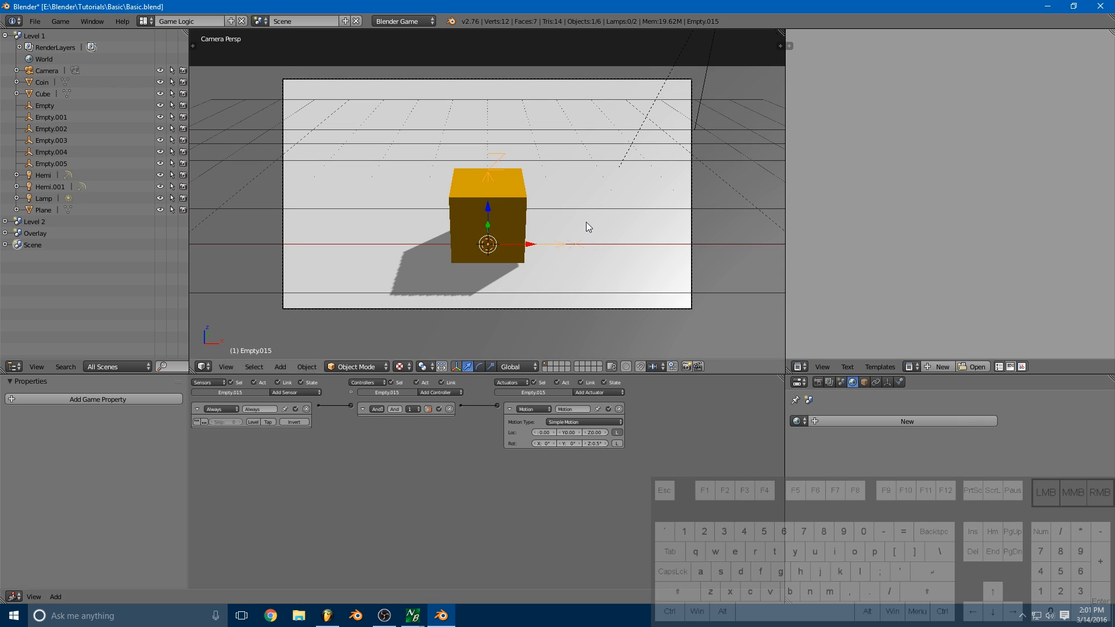
pyautogui.press('p')
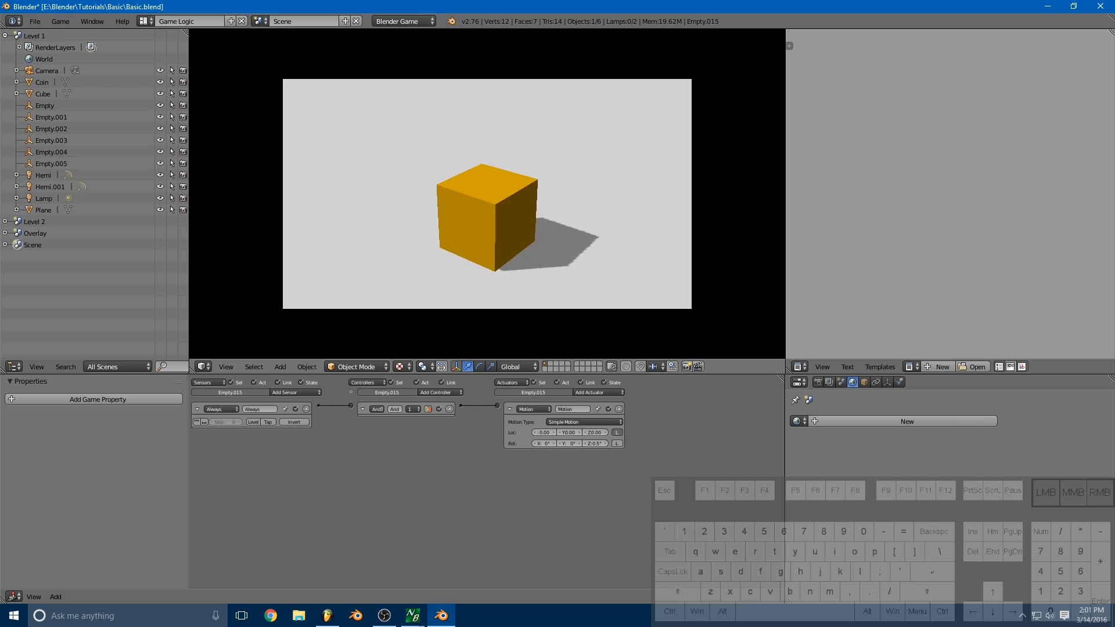
pyautogui.press('Escape')
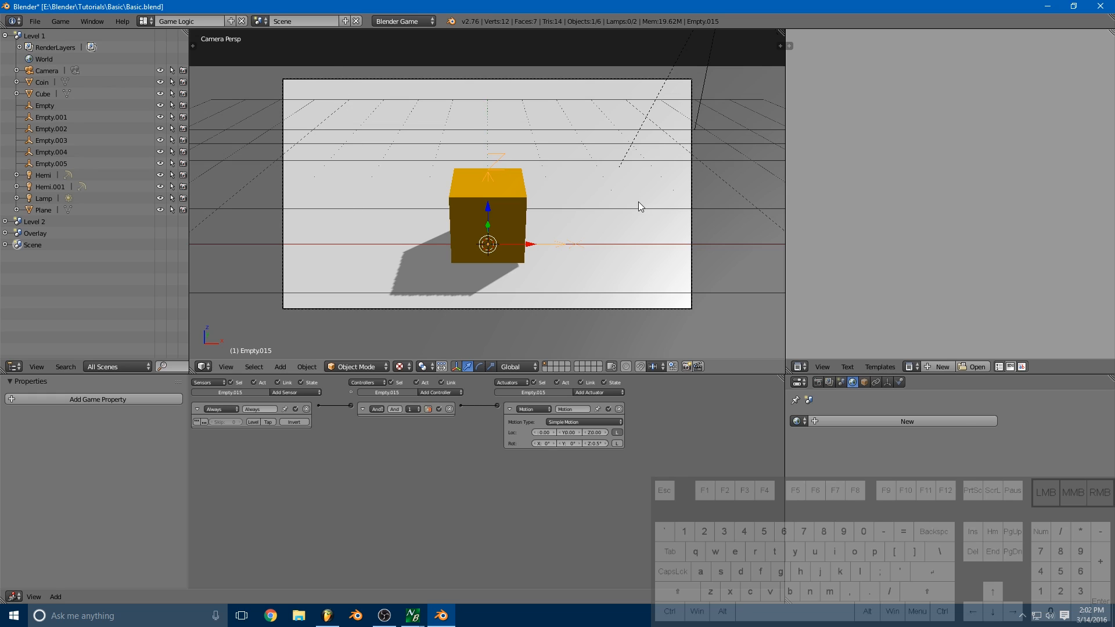
# Step: Collapse the empty's Motion actuator, And controller and Always sensor logic bricks
pyautogui.click(510, 409)
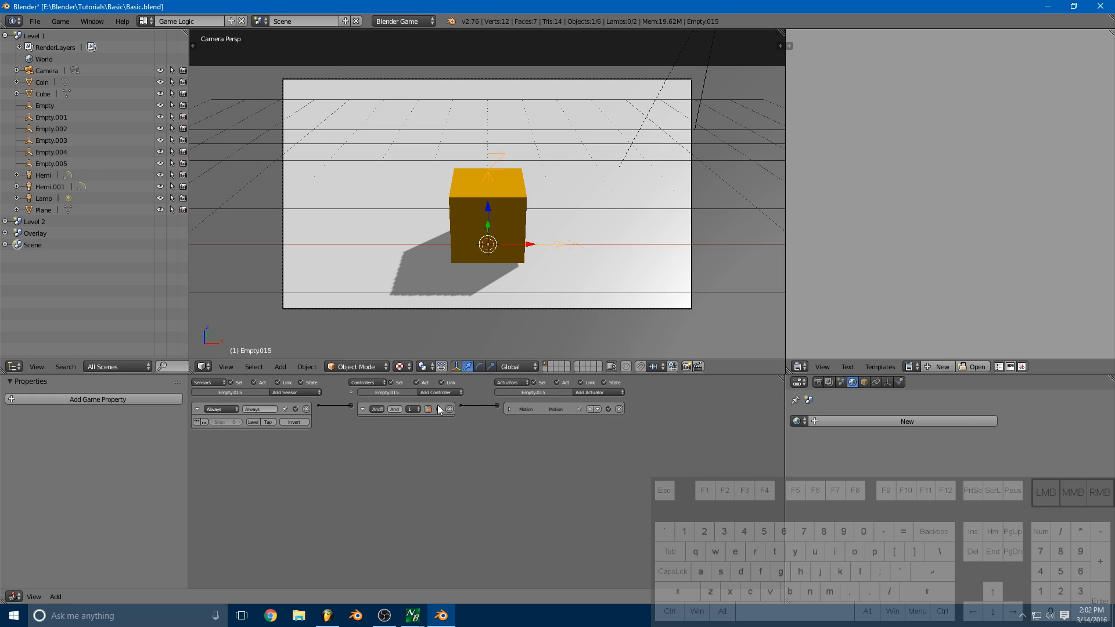
pyautogui.click(362, 409)
pyautogui.click(197, 409)
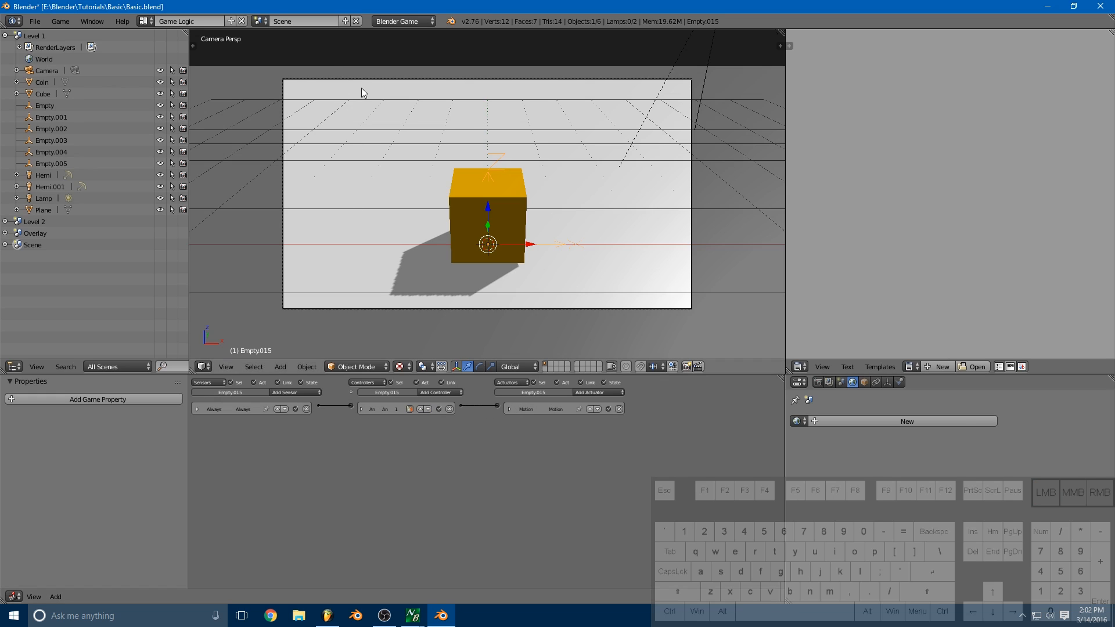
# Step: Rename the current scene, which contains the cube and the orbiting camera, as Menu
pyautogui.click(298, 22)
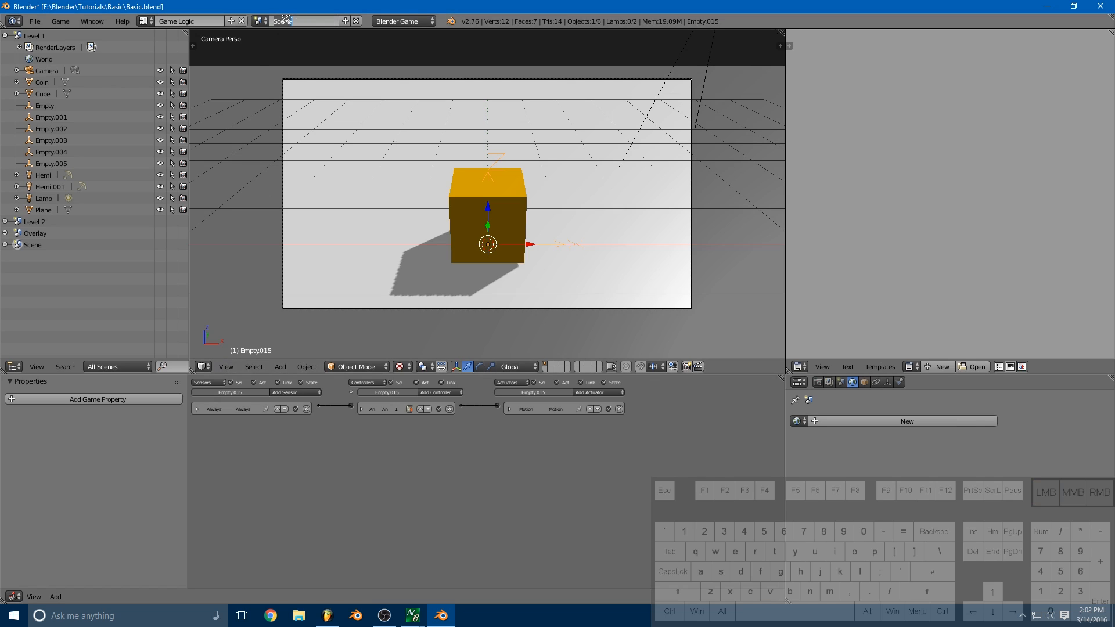
pyautogui.write('Menu')
pyautogui.press('Return')
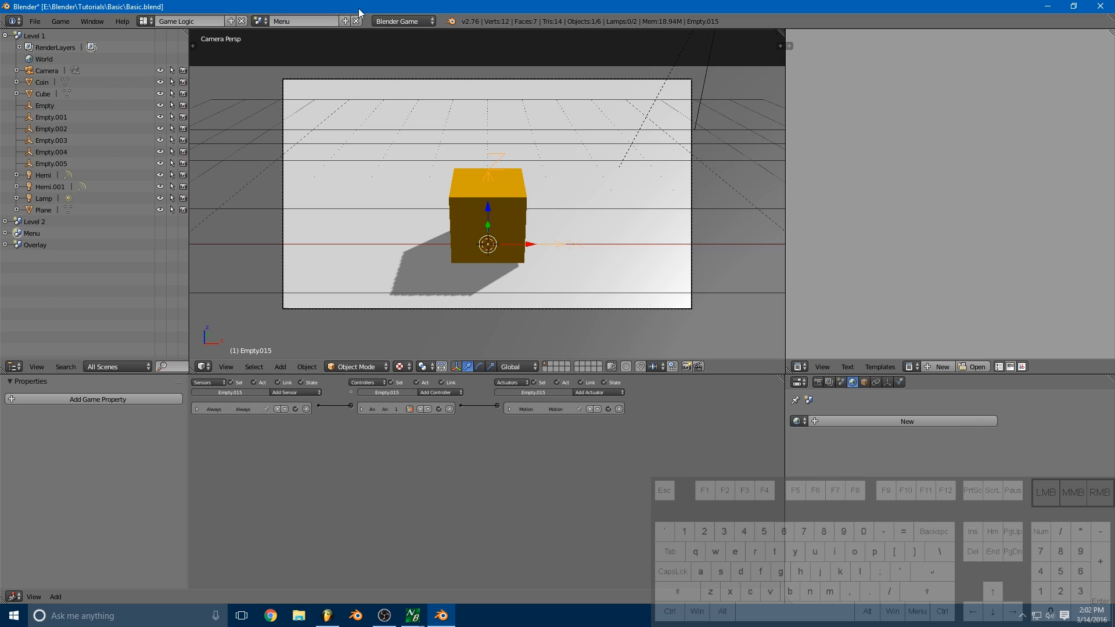
# Step: Create a new empty scene and name it Menu Overlay
pyautogui.click(346, 22)
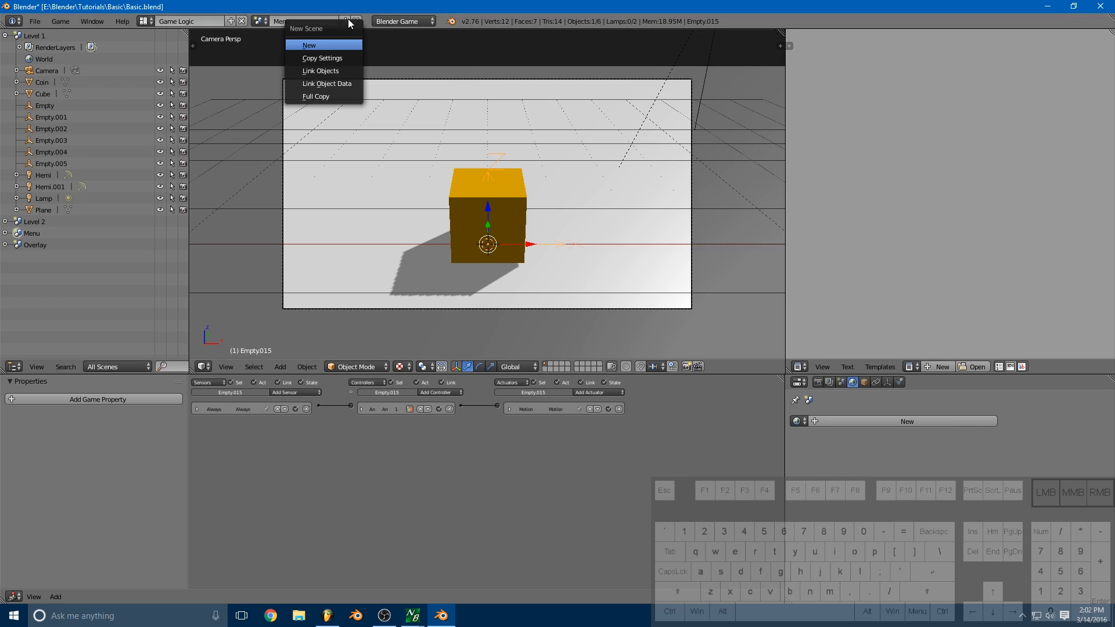
pyautogui.click(308, 45)
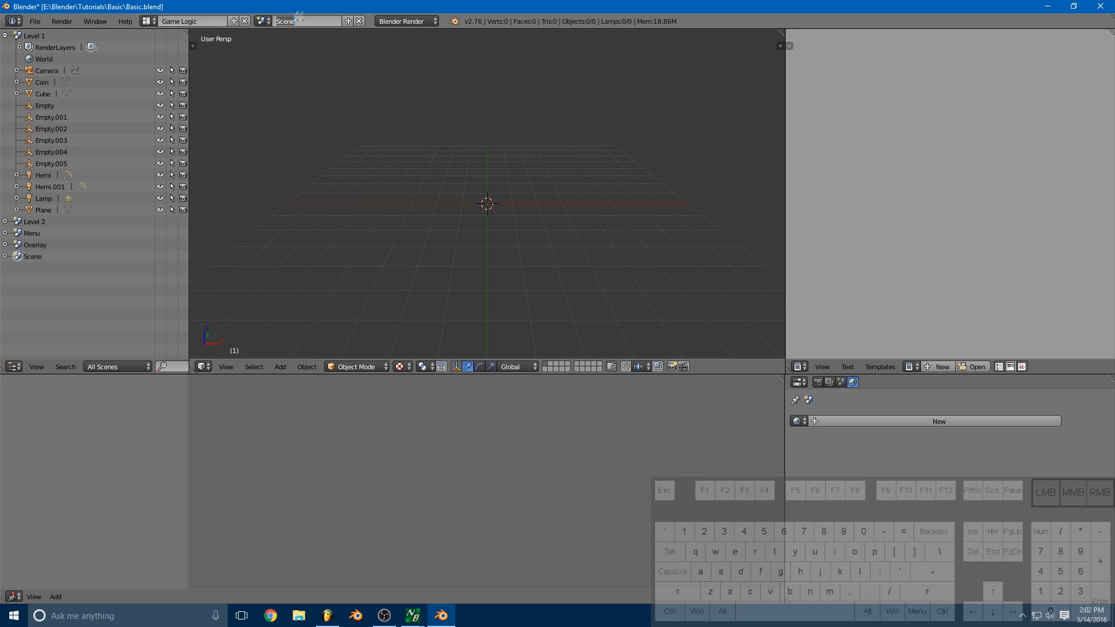
pyautogui.write('Menu Overlay')
pyautogui.press('Return')
# Step: Switch the Menu Overlay scene to the Blender Game engine and set its shading mode to GLSL
pyautogui.click(419, 19)
pyautogui.click(411, 37)
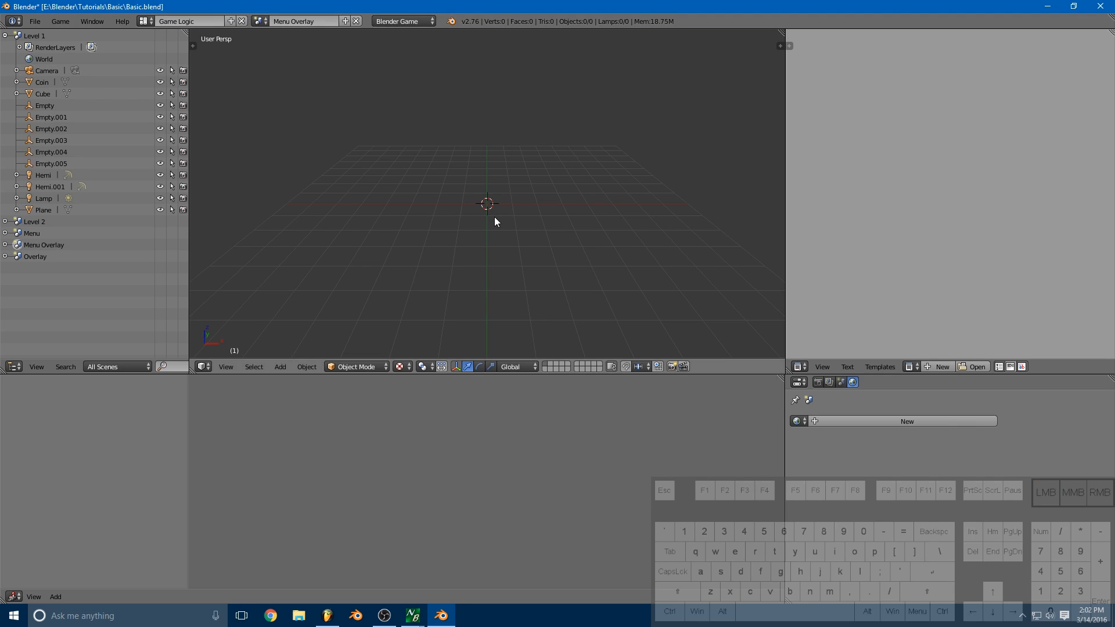
pyautogui.click(819, 382)
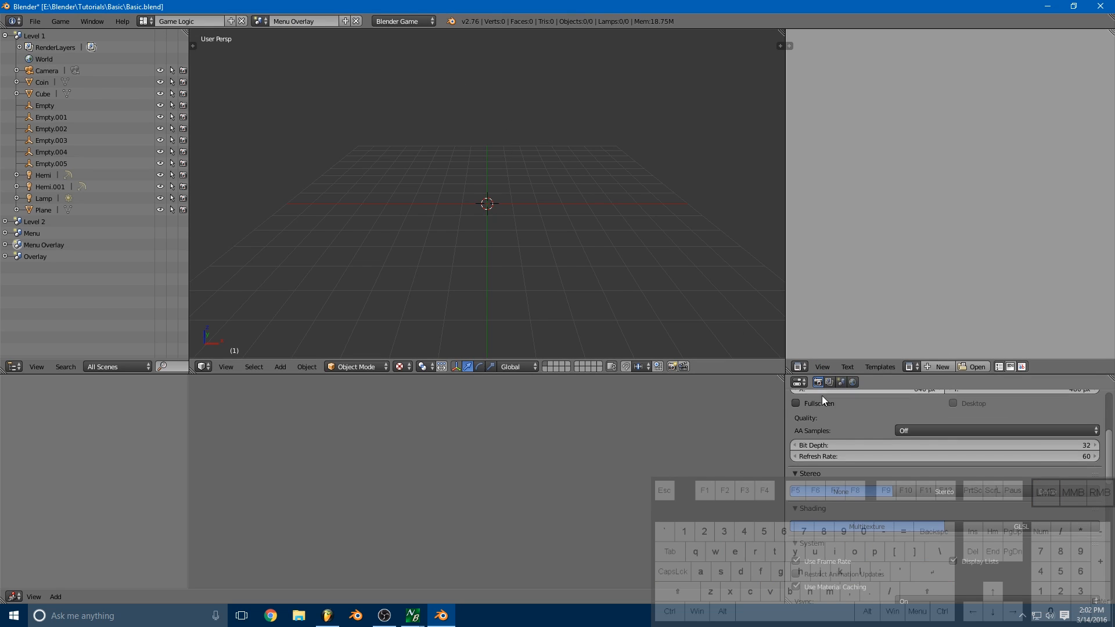
pyautogui.click(1000, 529)
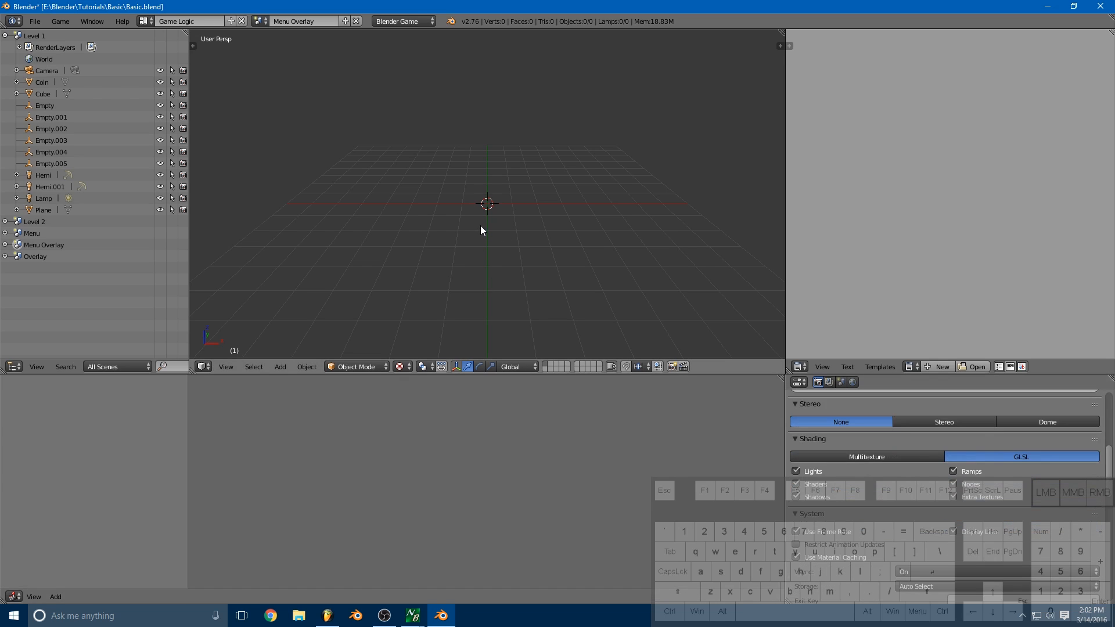
# Step: Add a camera at the 3D cursor, clear its rotation so it points straight down, and raise it high along Z
pyautogui.hotkey('shift', 'a')
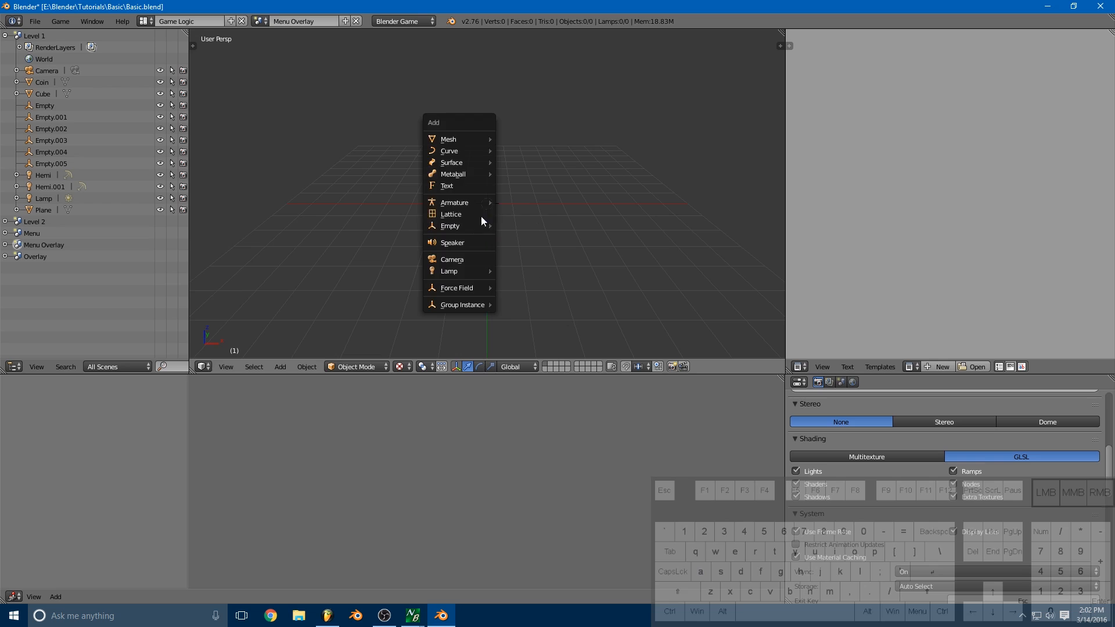
pyautogui.click(476, 260)
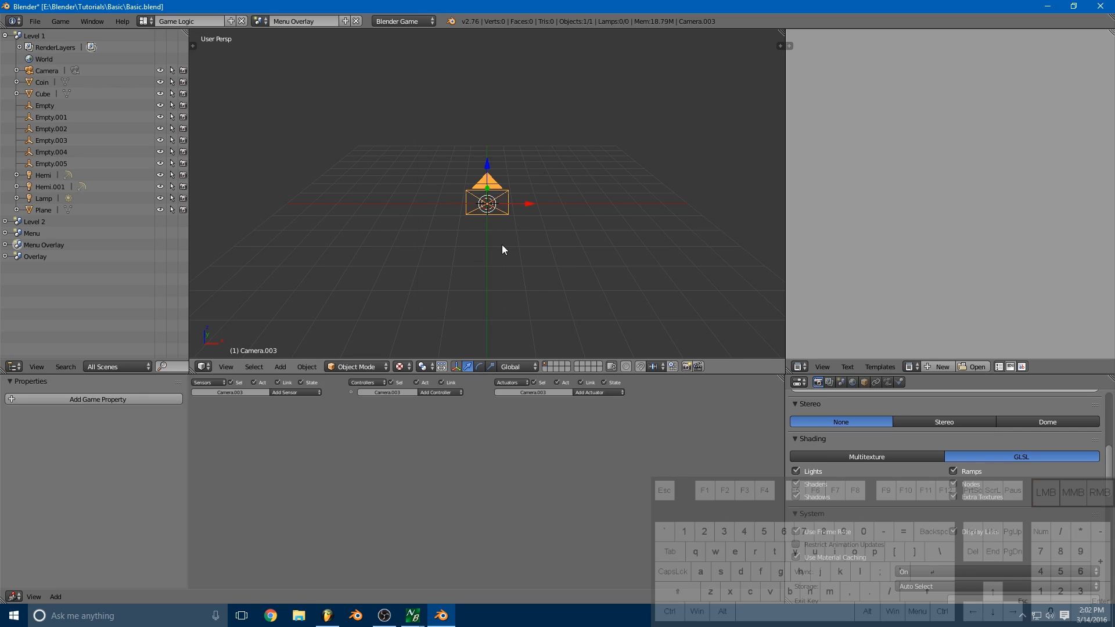
pyautogui.hotkey('alt', 'r')
pyautogui.moveTo(592, 256); pyautogui.dragTo(470, 260, button='middle')
pyautogui.moveTo(487, 161); pyautogui.dragTo(495, 321)
# Step: Add a Hemi lamp at the 3D cursor and raise it along Z to just below the camera
pyautogui.hotkey('shift', 'a')
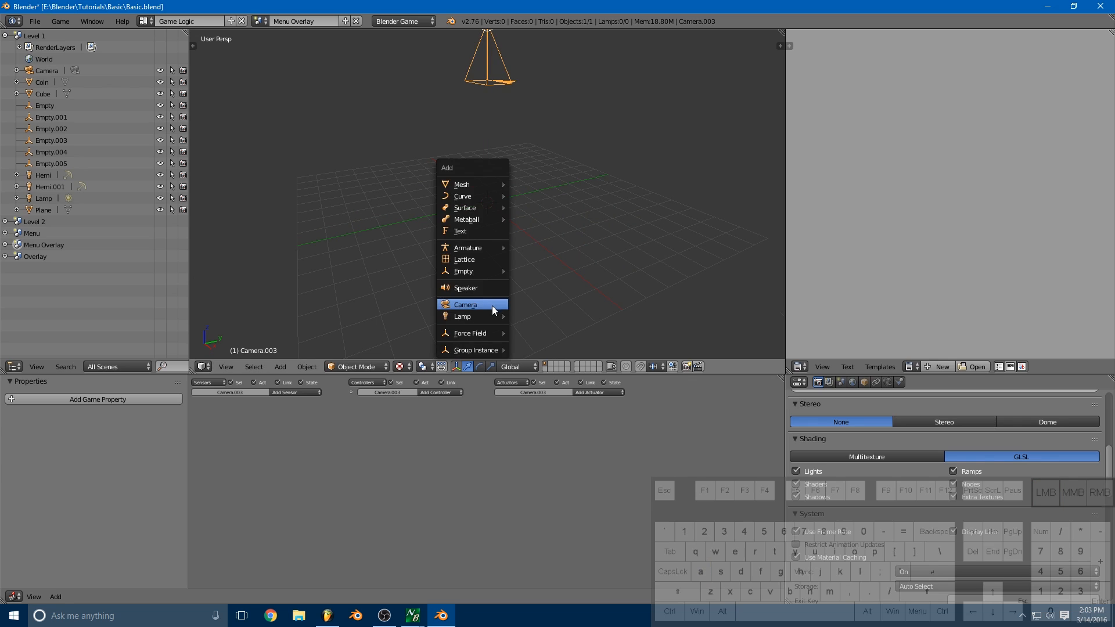
pyautogui.moveTo(493, 317)
pyautogui.click(533, 354)
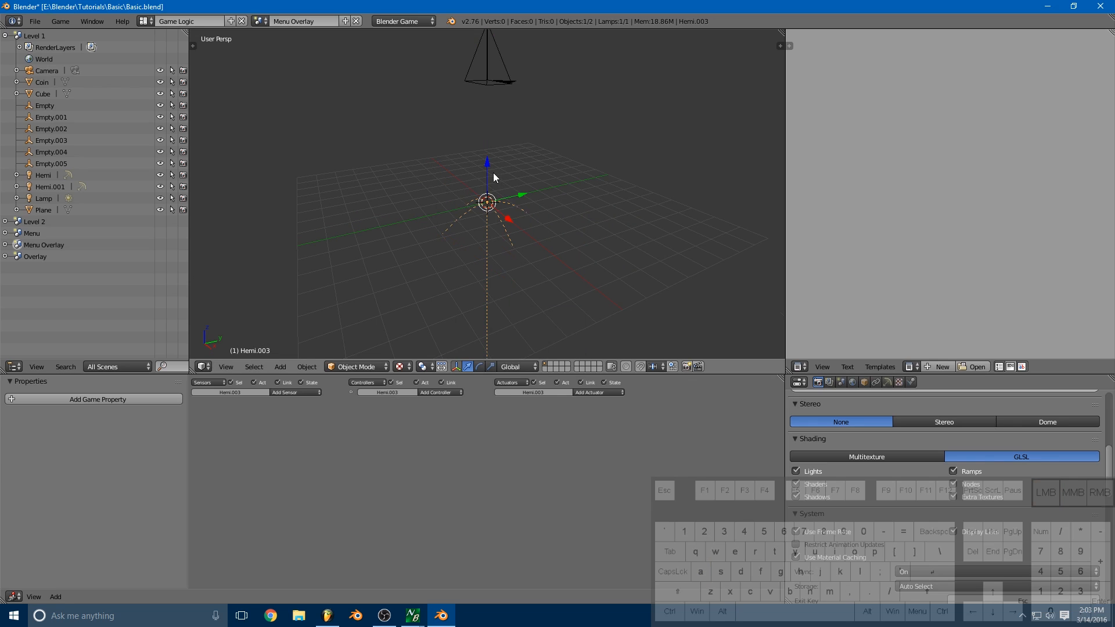
pyautogui.moveTo(493, 172); pyautogui.dragTo(481, 68)
pyautogui.moveTo(545, 204); pyautogui.dragTo(455, 168, button='middle')
pyautogui.scroll(3, 529, 180)
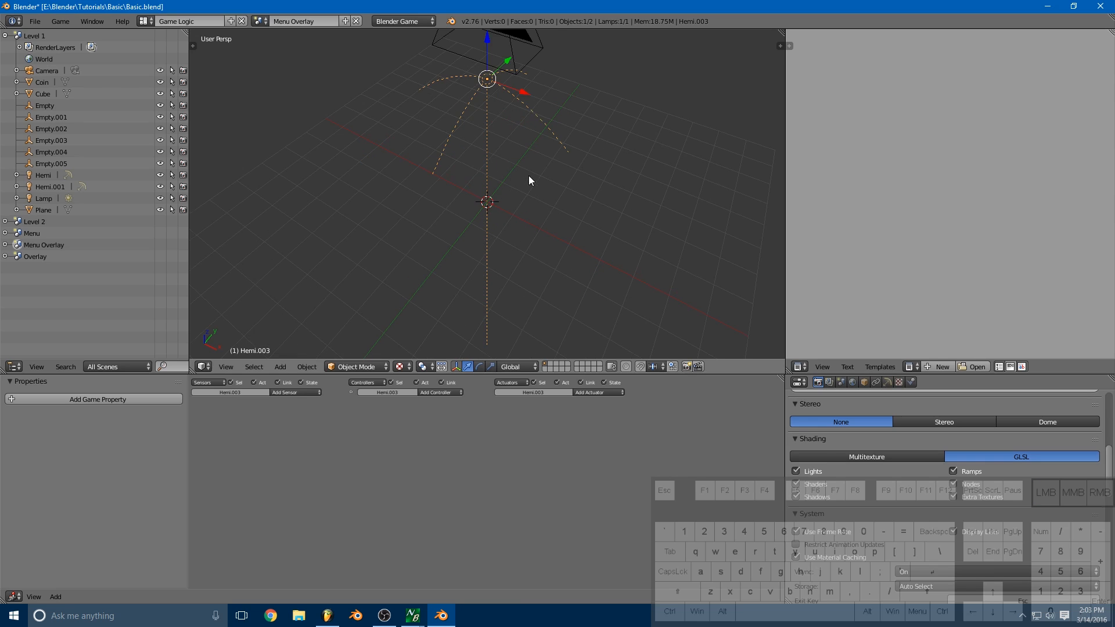
# Step: Look through the camera, add a mesh plane at the 3D cursor, and scale it down to about a quarter of its size
pyautogui.press('KP_0')
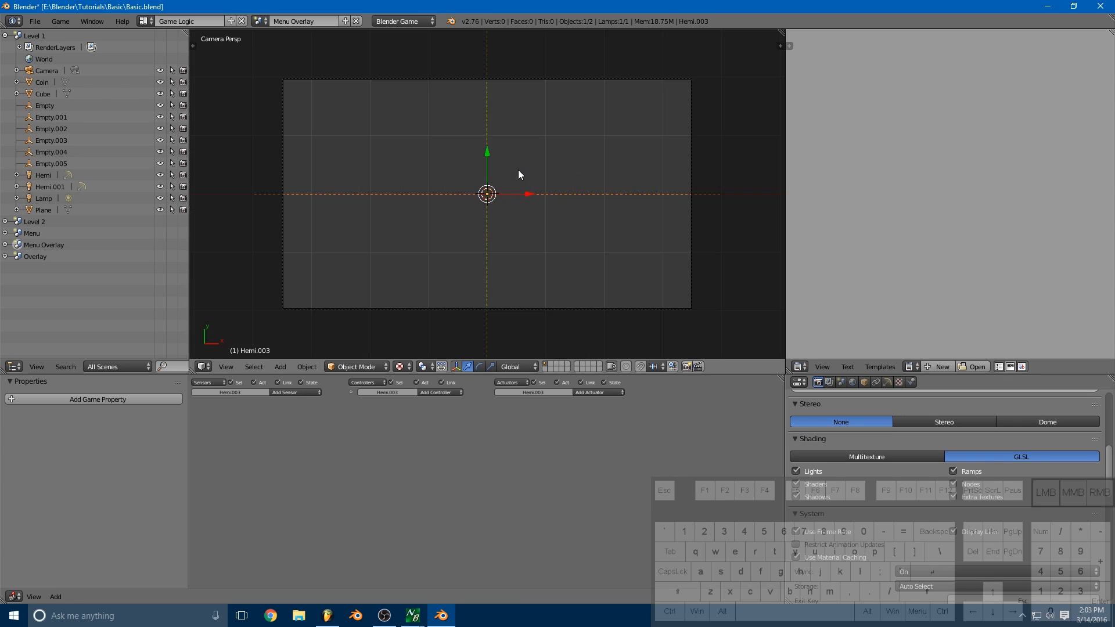
pyautogui.scroll(-2, 591, 145)
pyautogui.scroll(2, 461, 180)
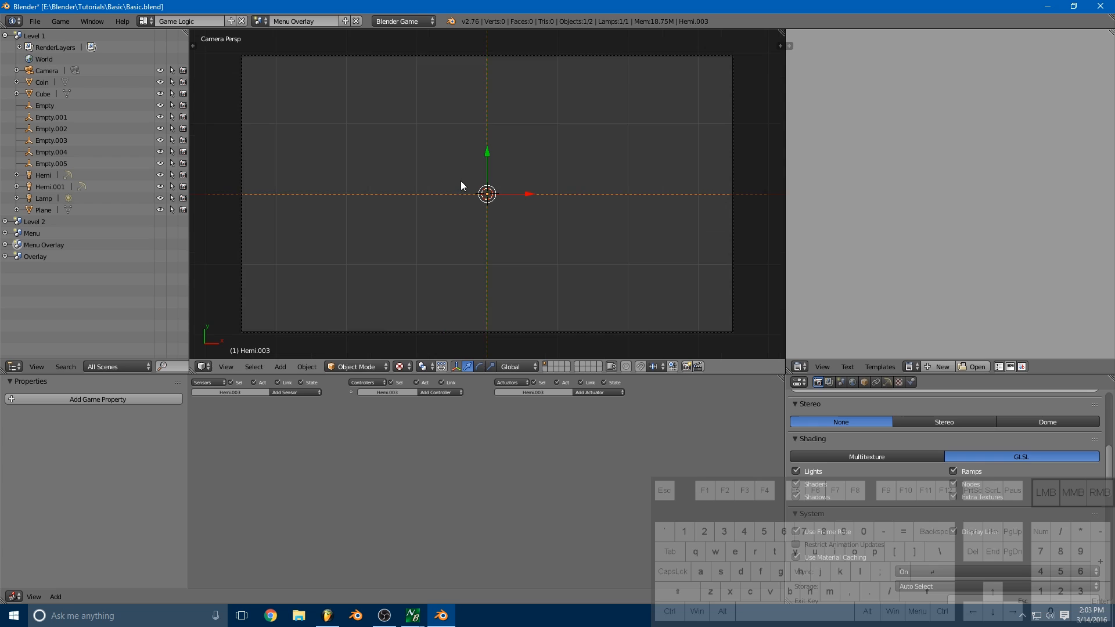
pyautogui.hotkey('shift', 'a')
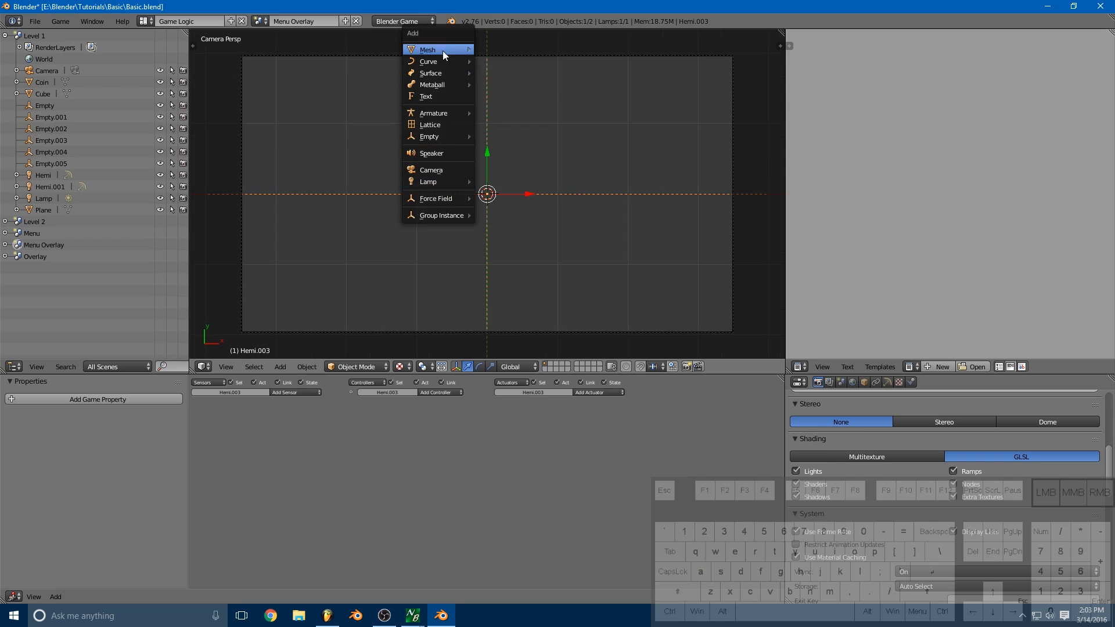
pyautogui.moveTo(447, 48)
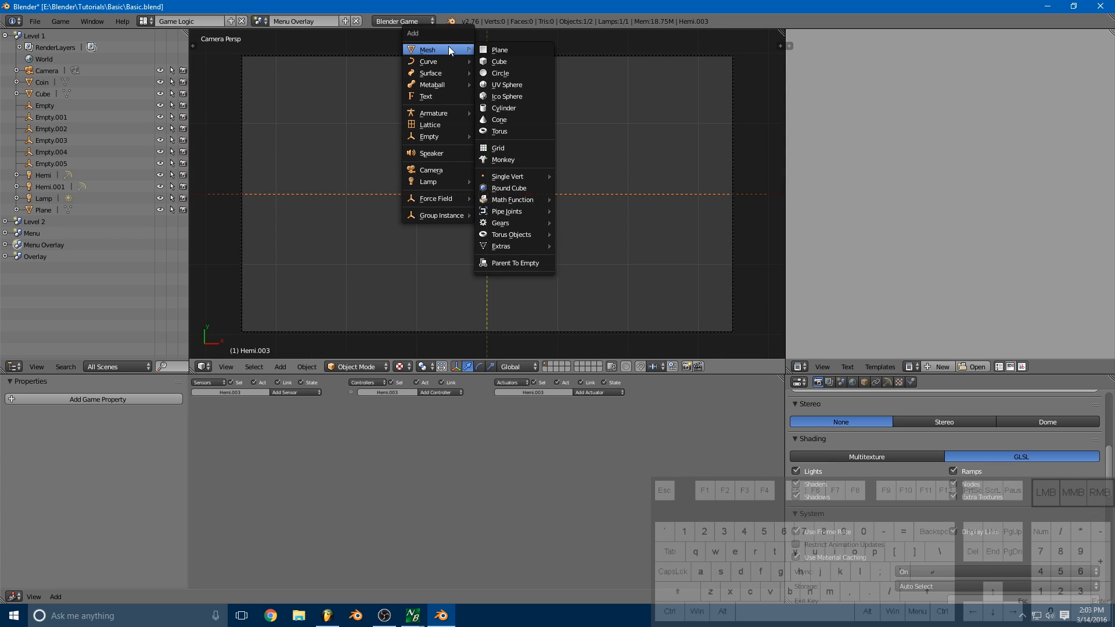
pyautogui.click(500, 49)
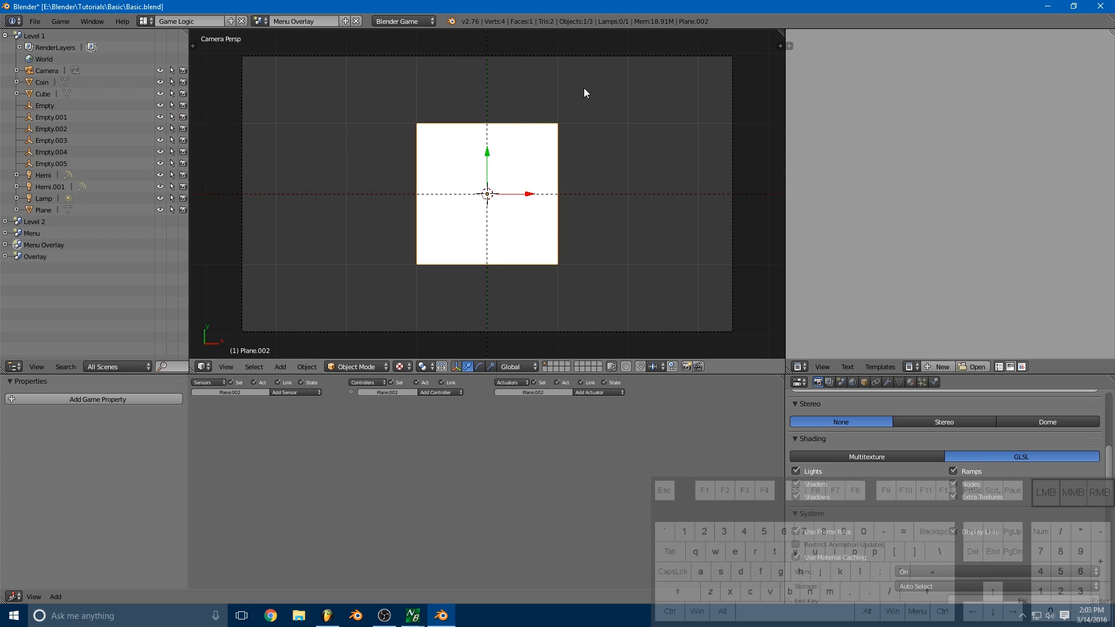
pyautogui.press('s')
pyautogui.click(514, 171)
# Step: Stretch the small plane to about three times its width along X and shrink it into a compact, button-shaped rectangle
pyautogui.press('s')
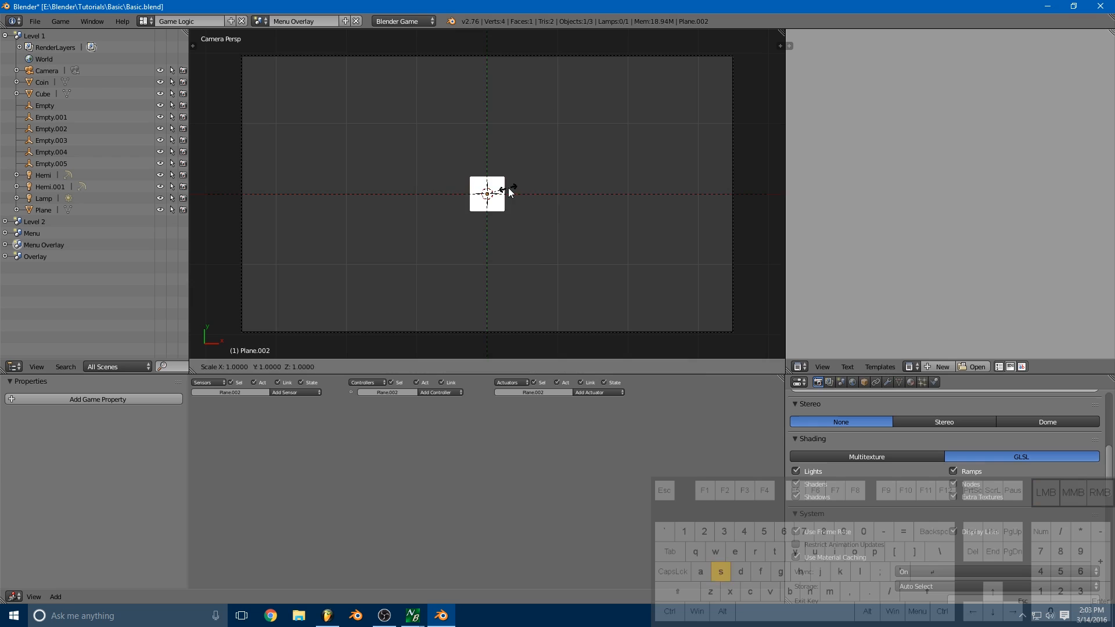
pyautogui.middleClick(508, 187)
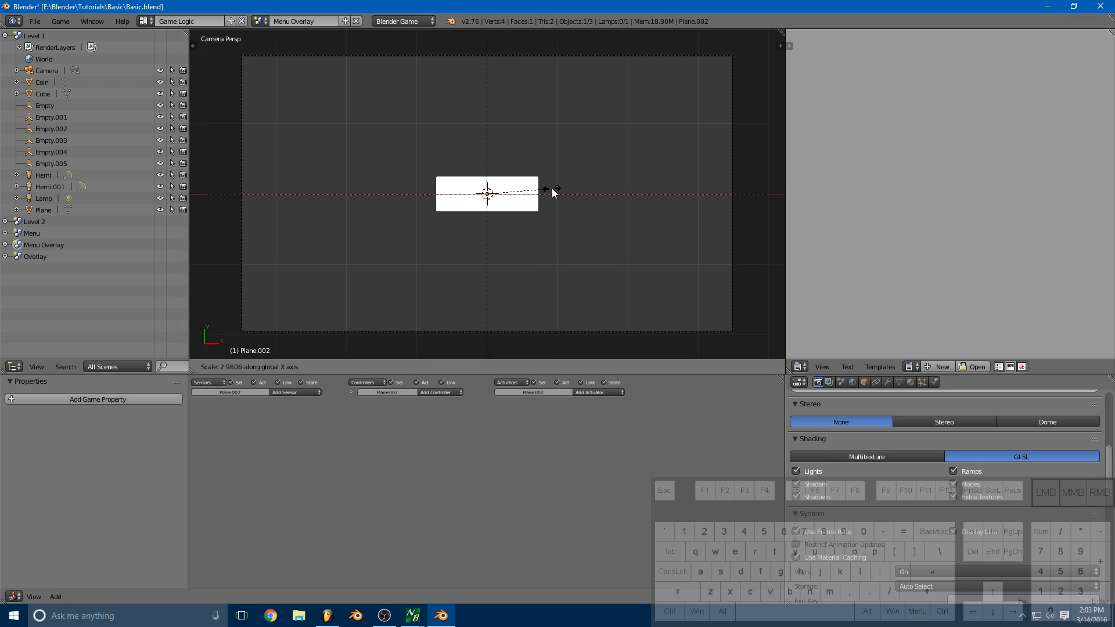
pyautogui.click(556, 184)
pyautogui.press('s')
pyautogui.click(543, 174)
pyautogui.press('s')
pyautogui.middleClick(546, 182)
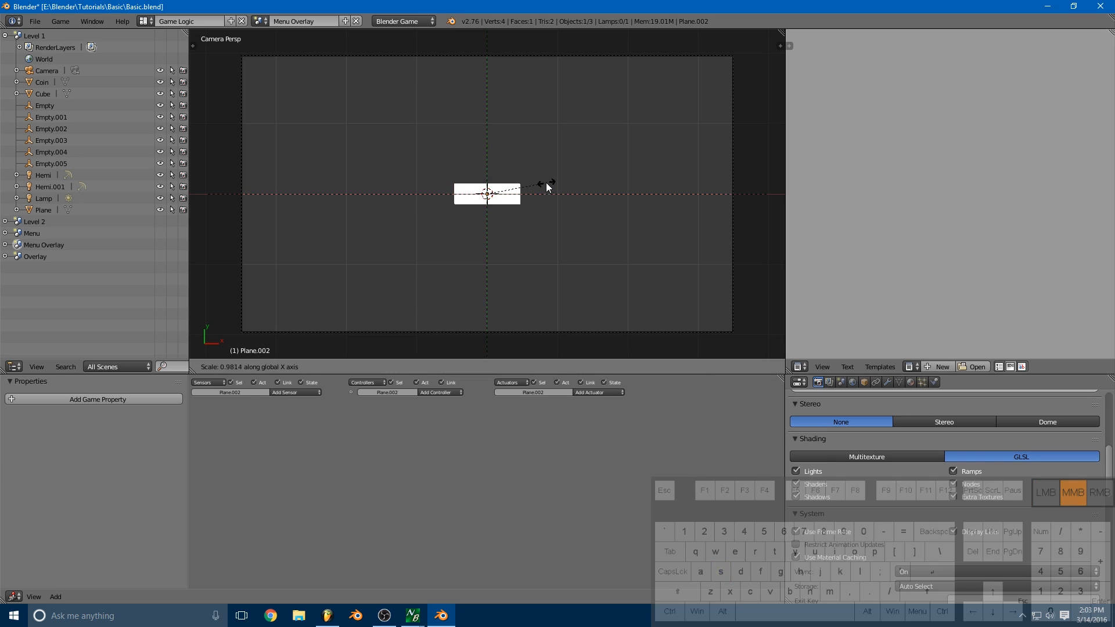
pyautogui.click(538, 181)
# Step: Move the button plane along X and Y to near the upper-right corner of the camera frame
pyautogui.moveTo(522, 192); pyautogui.dragTo(700, 206)
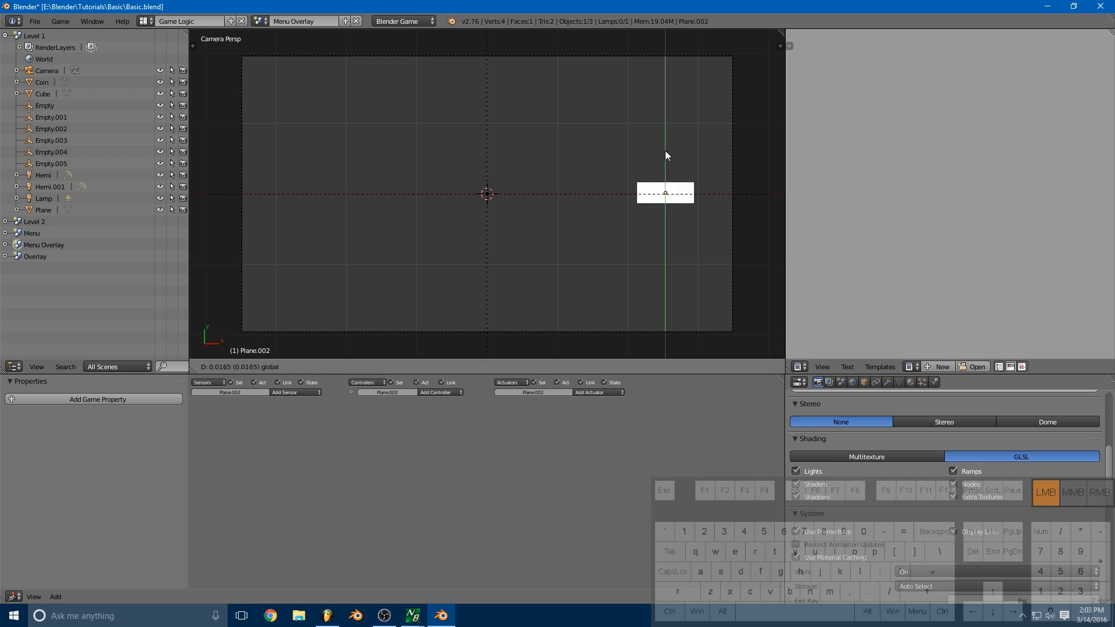
pyautogui.moveTo(665, 152); pyautogui.dragTo(678, 57)
pyautogui.moveTo(712, 101); pyautogui.dragTo(718, 99)
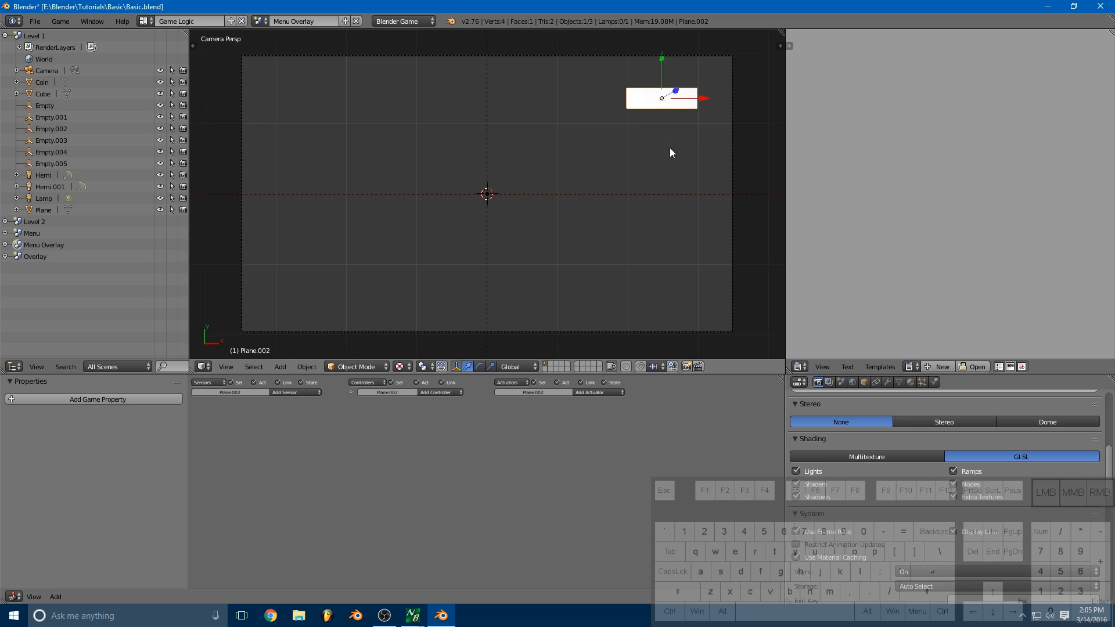
# Step: Keyframe the button plane's scaling at frame 1 and again at frame 2 slightly enlarged, and return to frame 1
pyautogui.press('i')
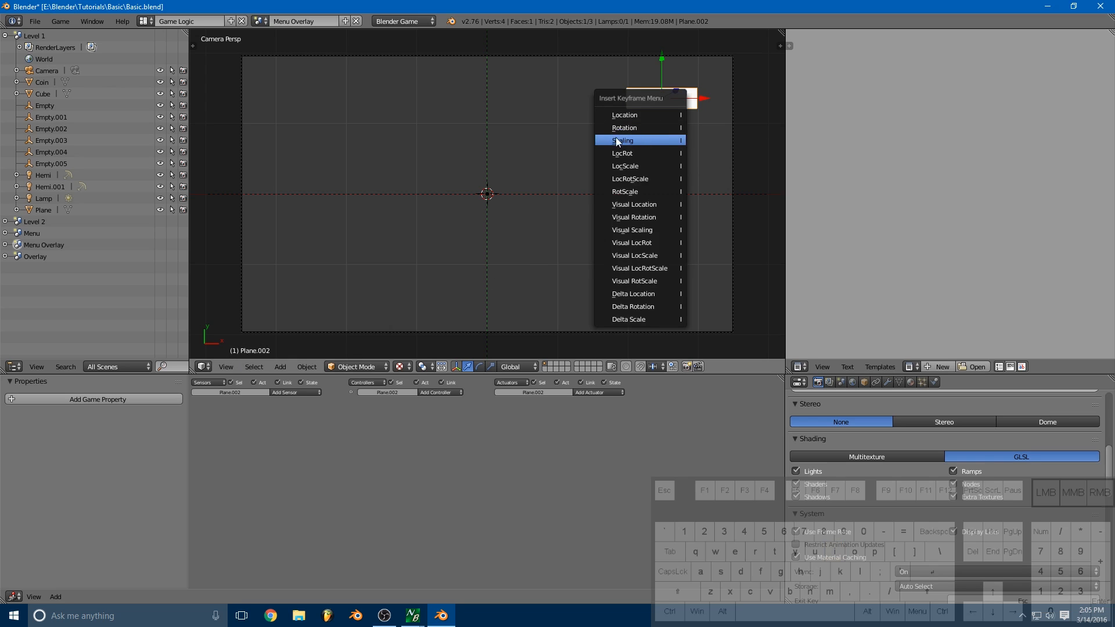
pyautogui.click(634, 142)
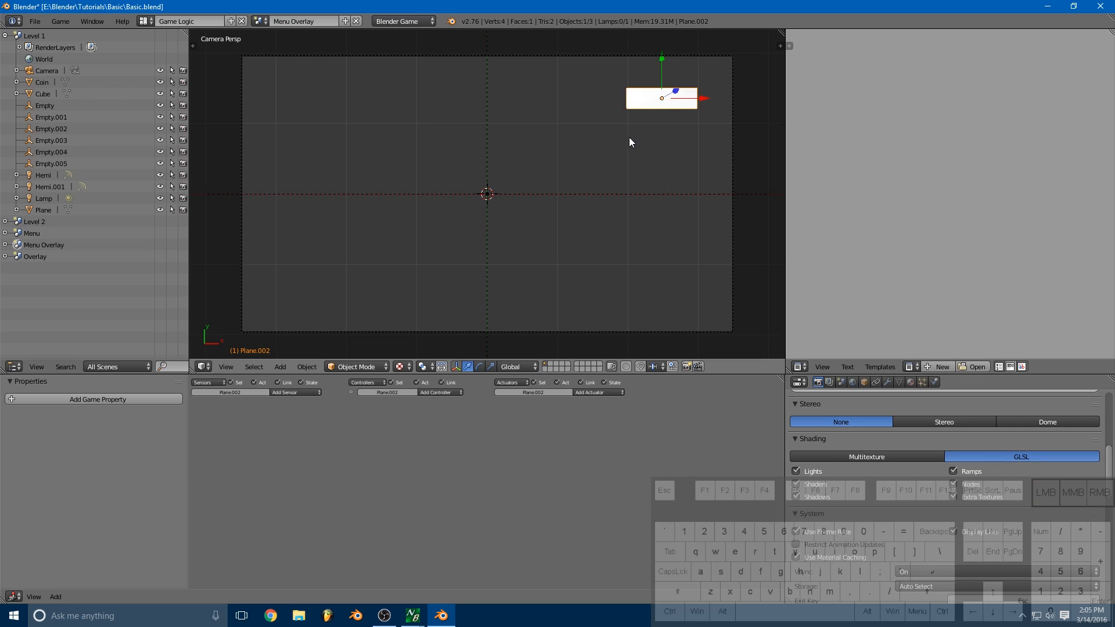
pyautogui.press('Right')
pyautogui.press('s')
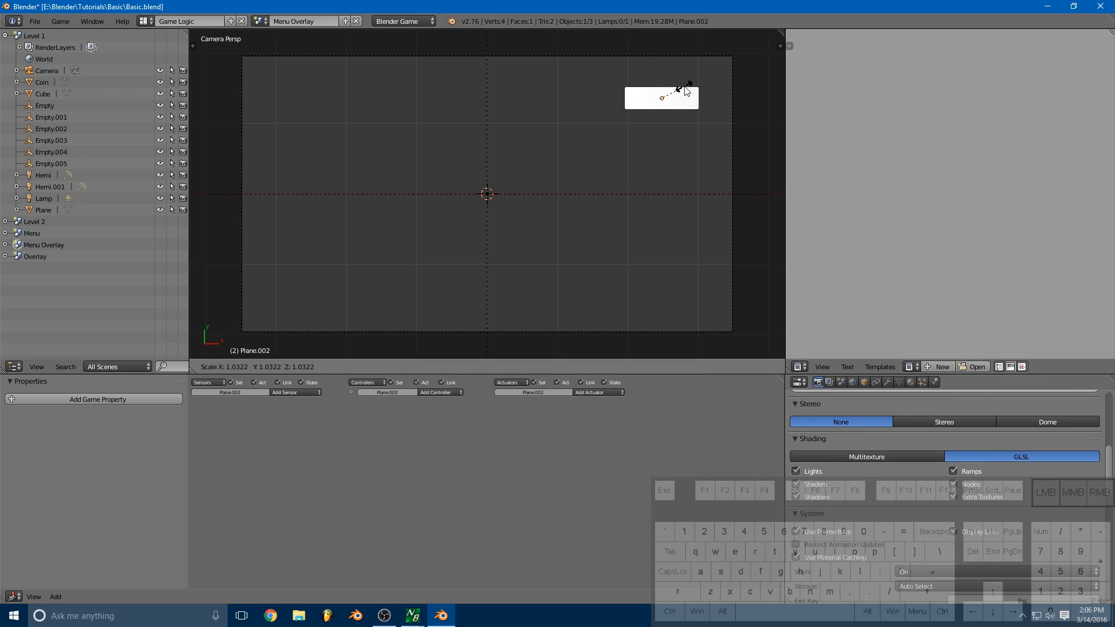
pyautogui.click(688, 89)
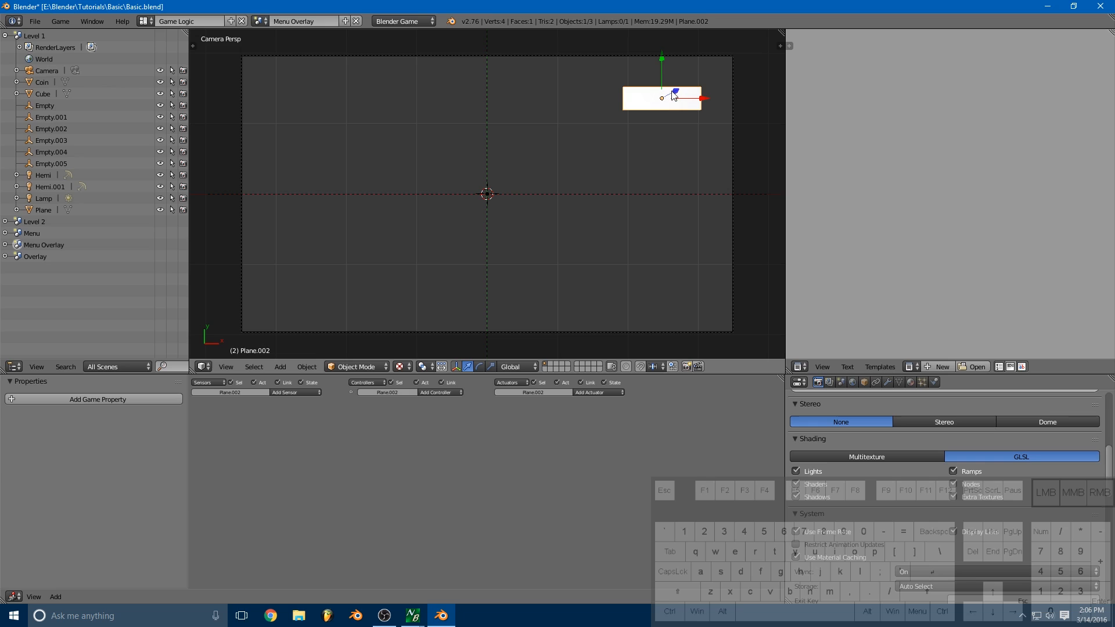
pyautogui.press('i')
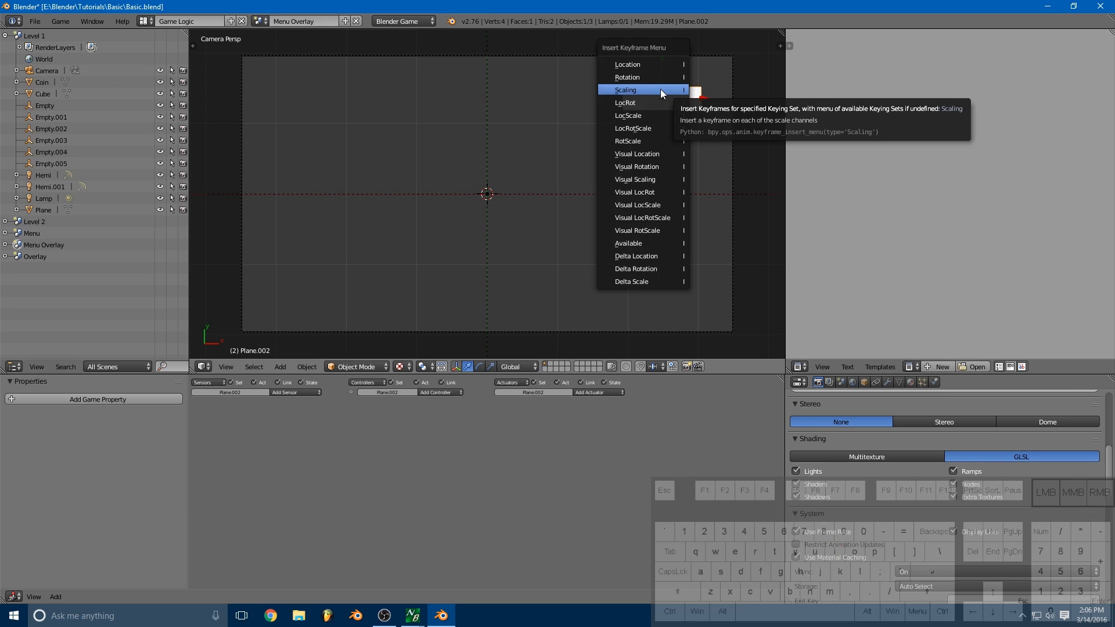
pyautogui.click(621, 90)
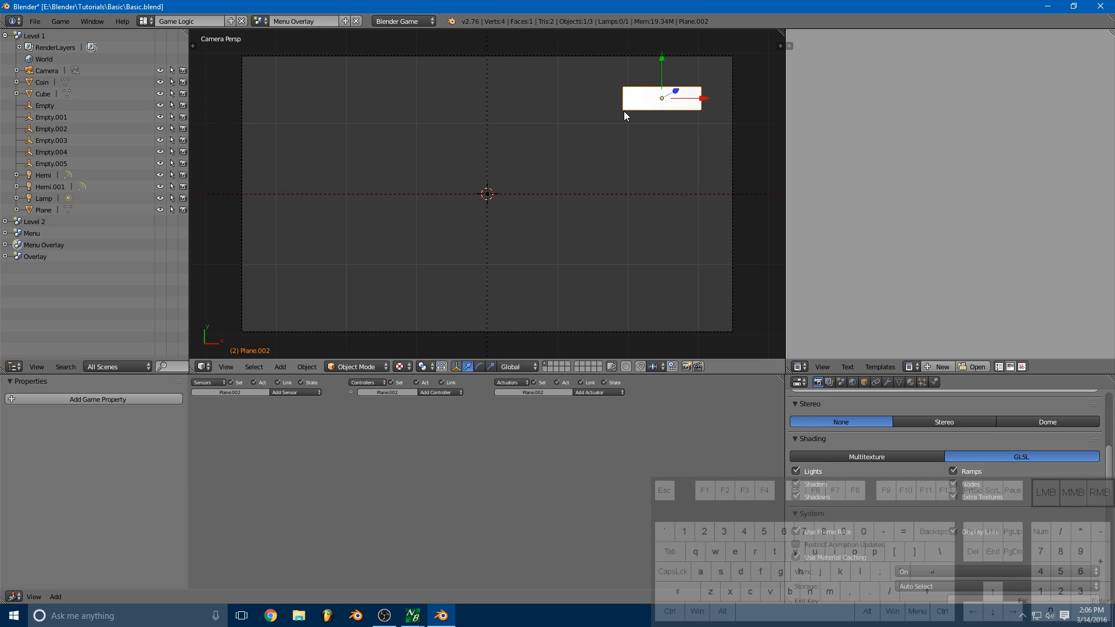
pyautogui.press('Left')
# Step: Add a Mouse sensor to the button plane and set its mouse event to Mouse Over
pyautogui.click(310, 393)
pyautogui.click(299, 459)
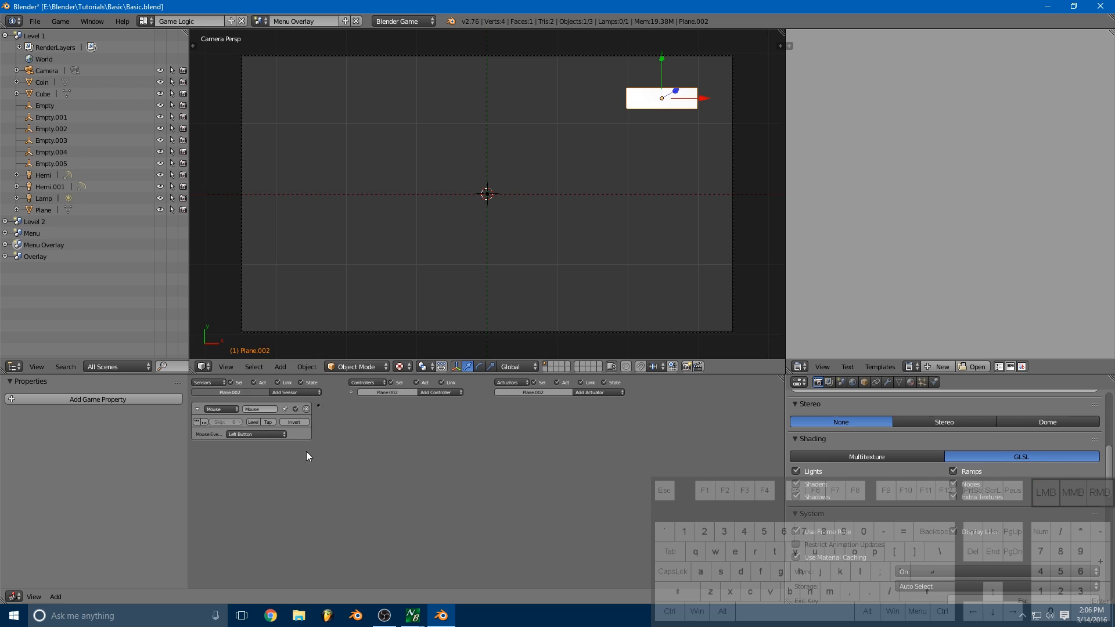
pyautogui.click(240, 436)
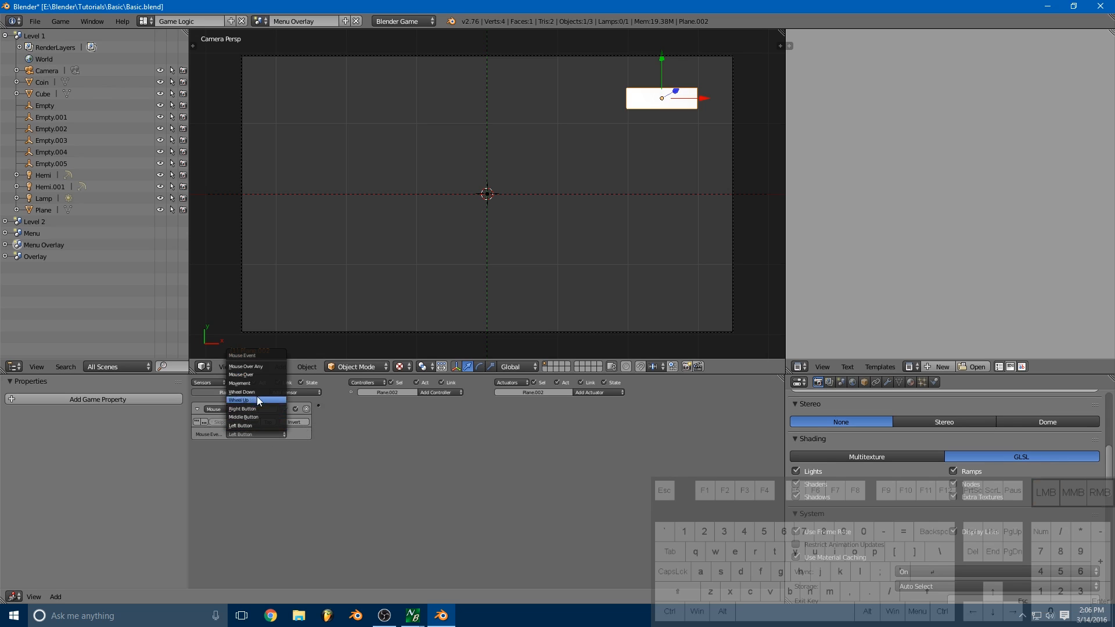
pyautogui.click(258, 375)
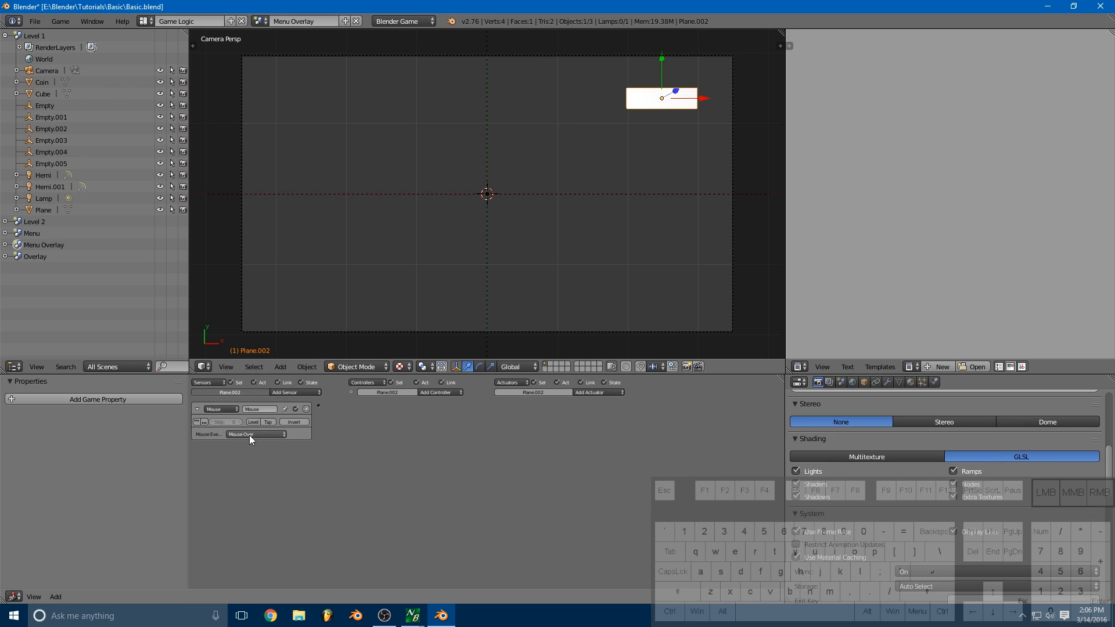
pyautogui.click(198, 409)
# Step: Add an And and a Nand controller to the button plane and link the Mouse sensor to both
pyautogui.click(458, 395)
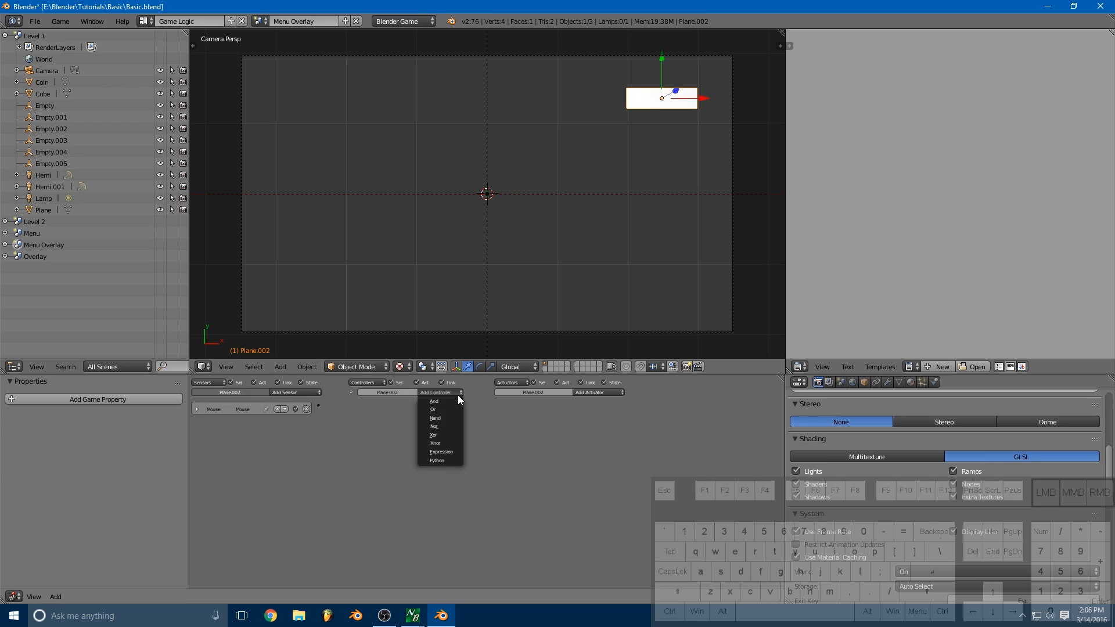
pyautogui.click(457, 399)
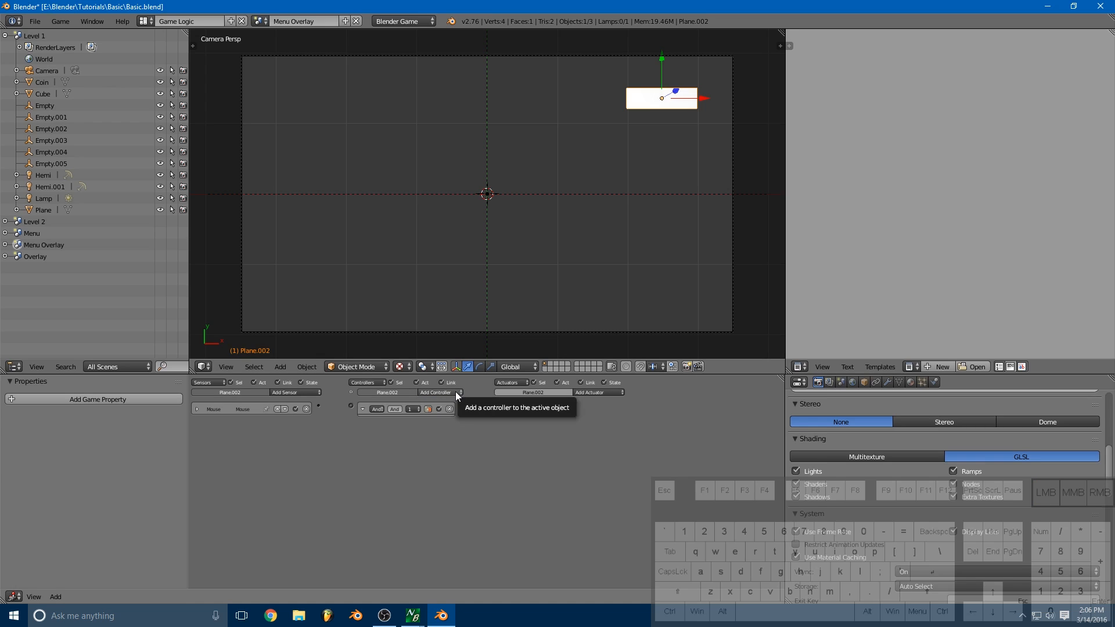
pyautogui.click(455, 392)
pyautogui.click(448, 414)
pyautogui.moveTo(318, 406)
pyautogui.mouseDown()
pyautogui.moveTo(351, 406)
pyautogui.moveTo(318, 406)
pyautogui.mouseUp()
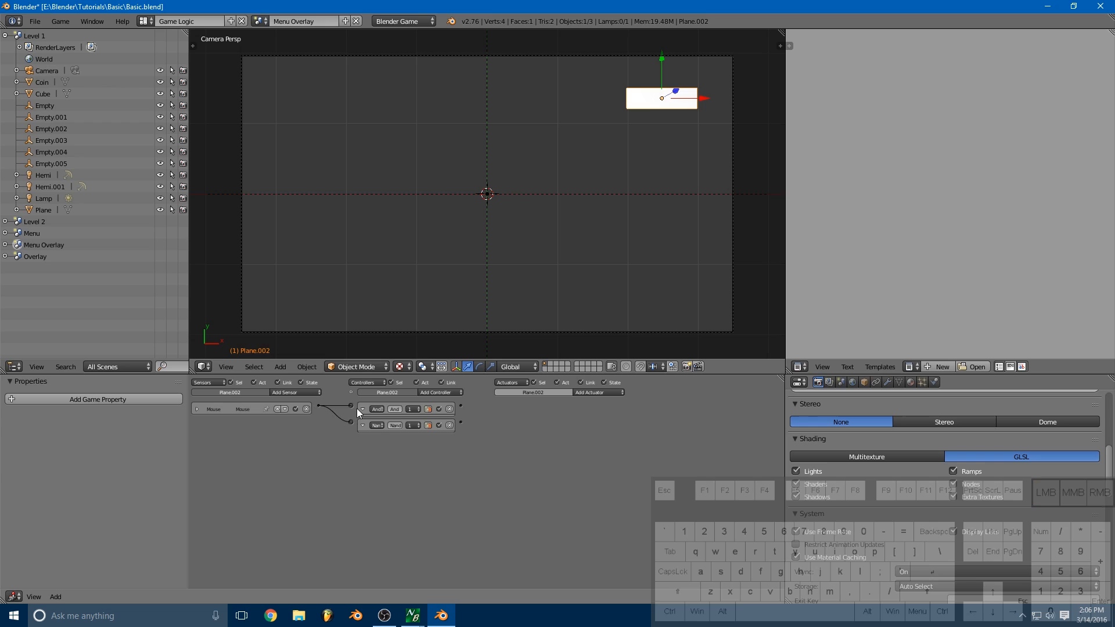
pyautogui.click(362, 409)
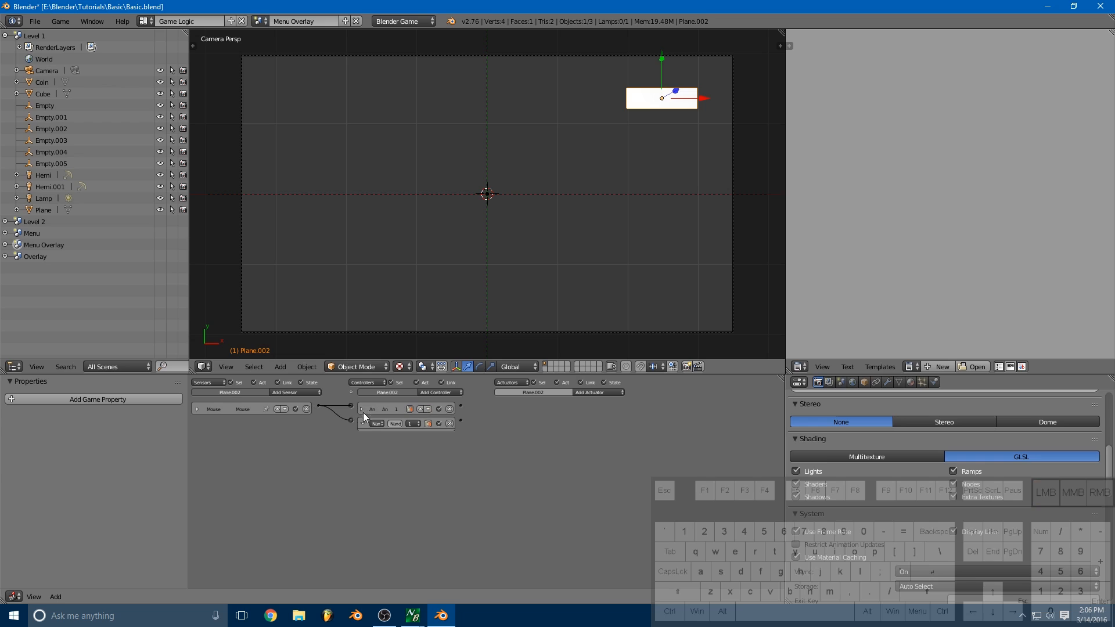
# Step: Add an Action actuator linked to the And controller, playing Plane.002Action from start frame 1 to end frame 2
pyautogui.click(606, 394)
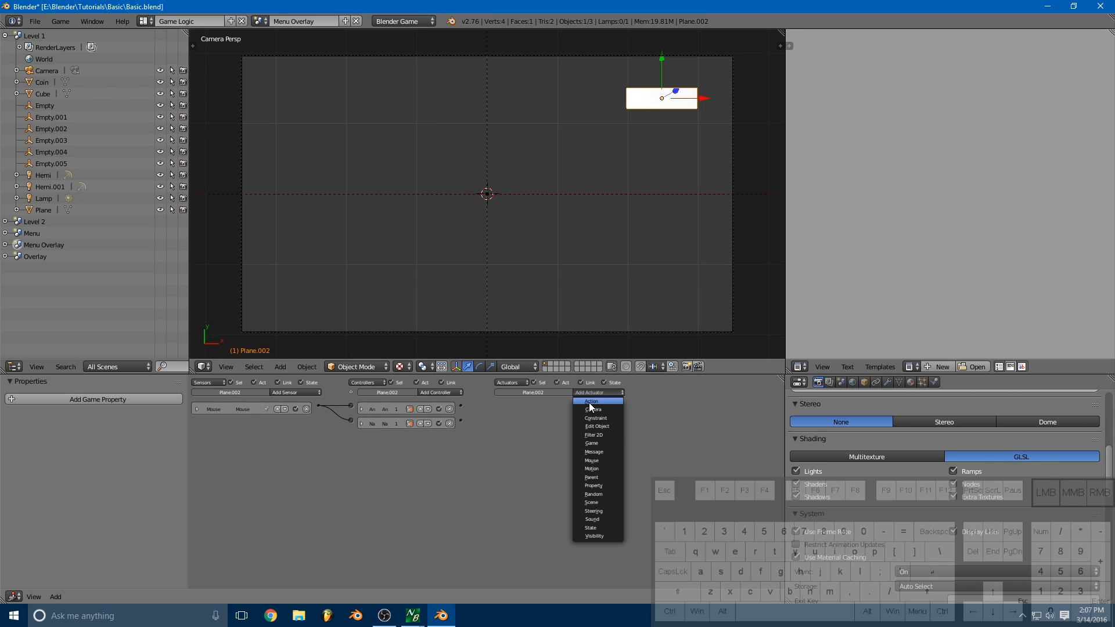
pyautogui.click(589, 403)
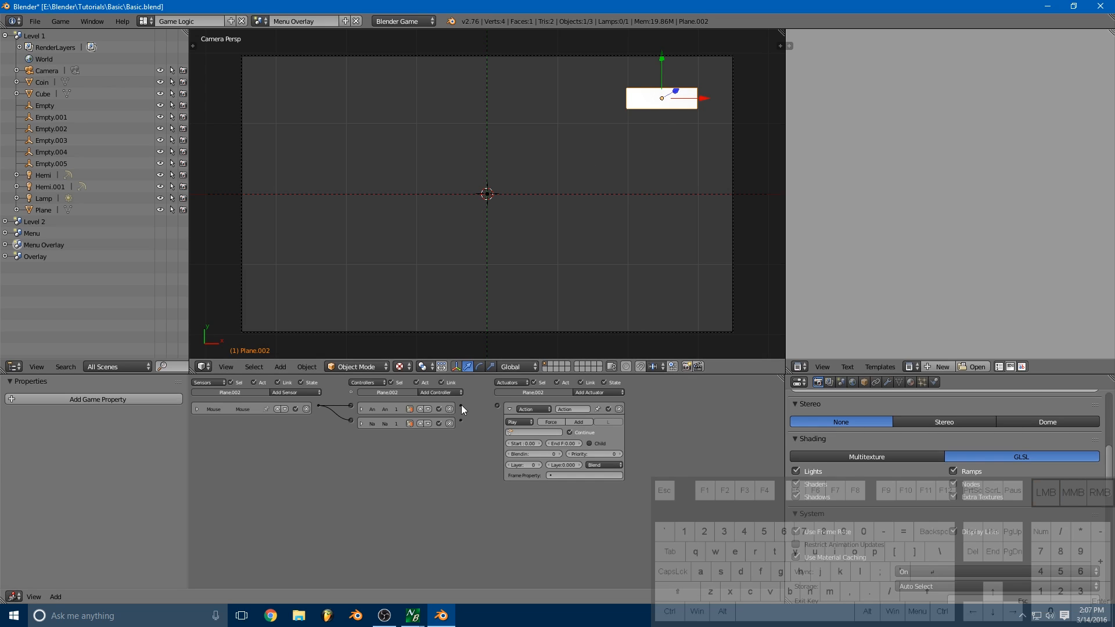
pyautogui.moveTo(462, 406); pyautogui.dragTo(497, 405)
pyautogui.click(518, 434)
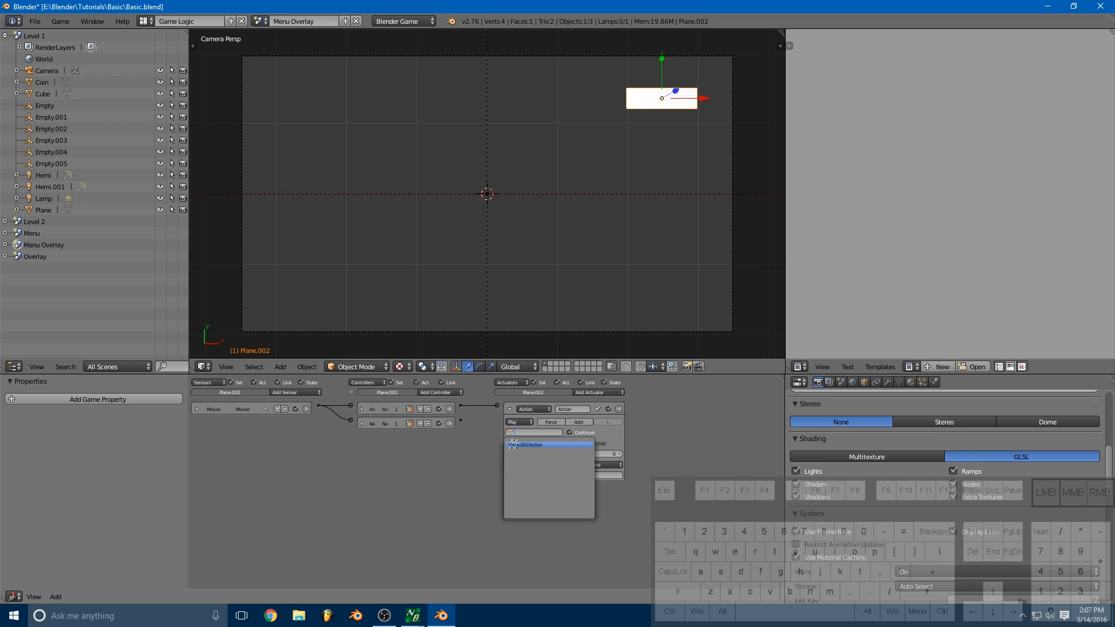
pyautogui.click(531, 445)
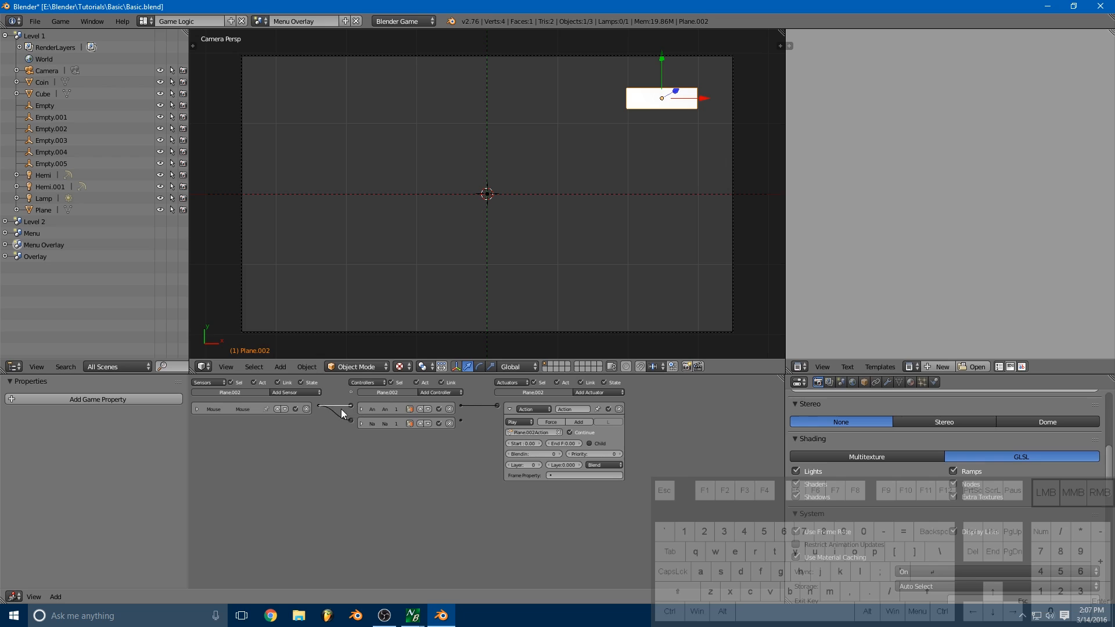
pyautogui.click(539, 445)
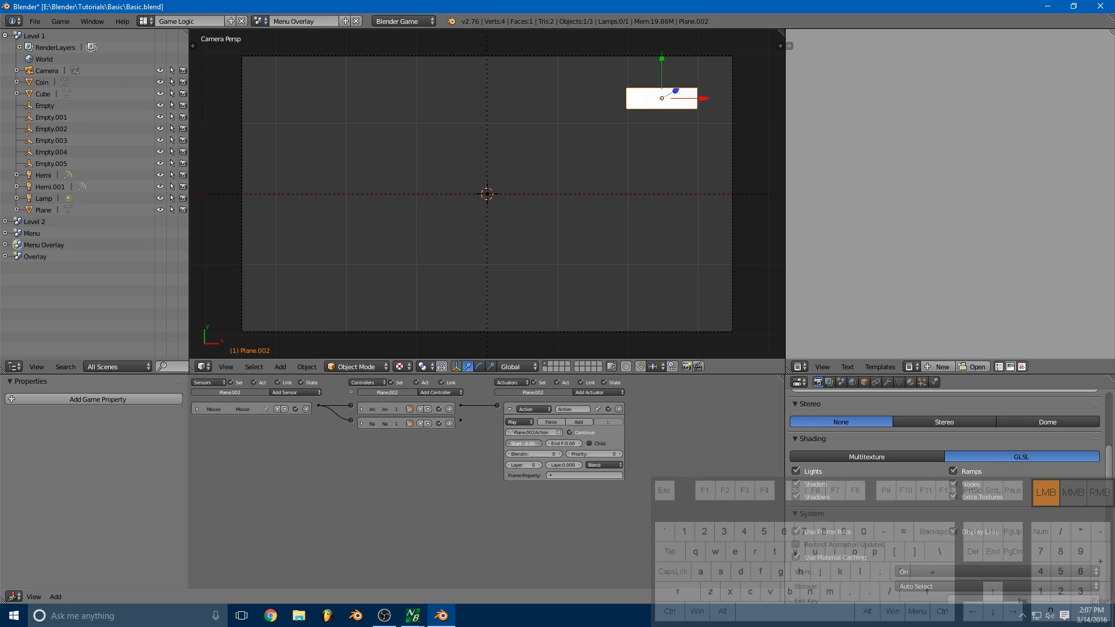
pyautogui.click(577, 444)
pyautogui.click(577, 444)
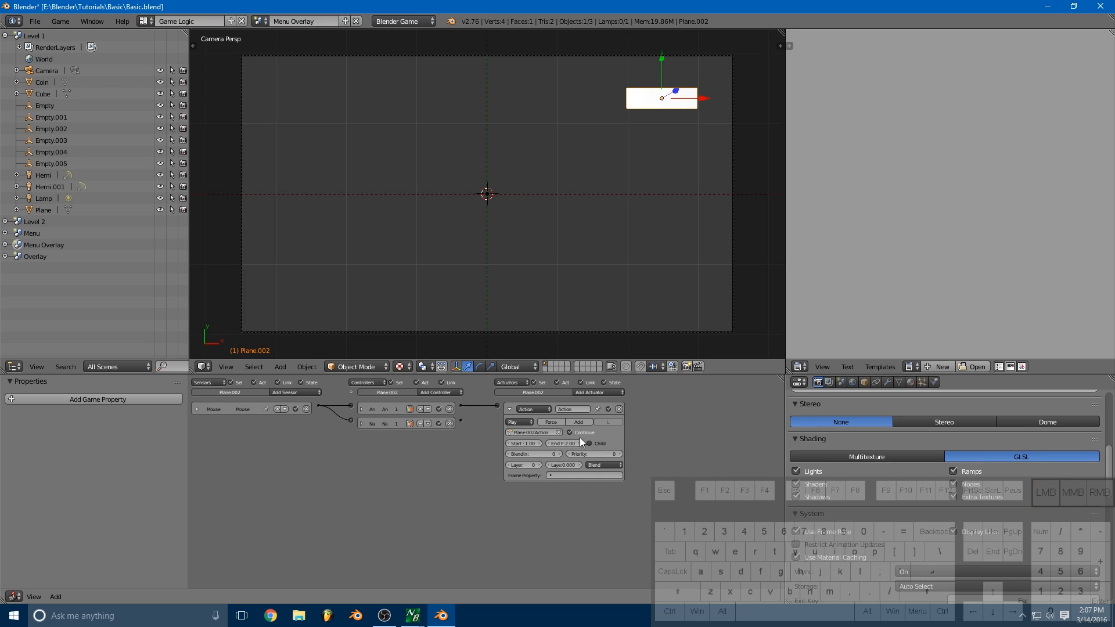
pyautogui.click(509, 409)
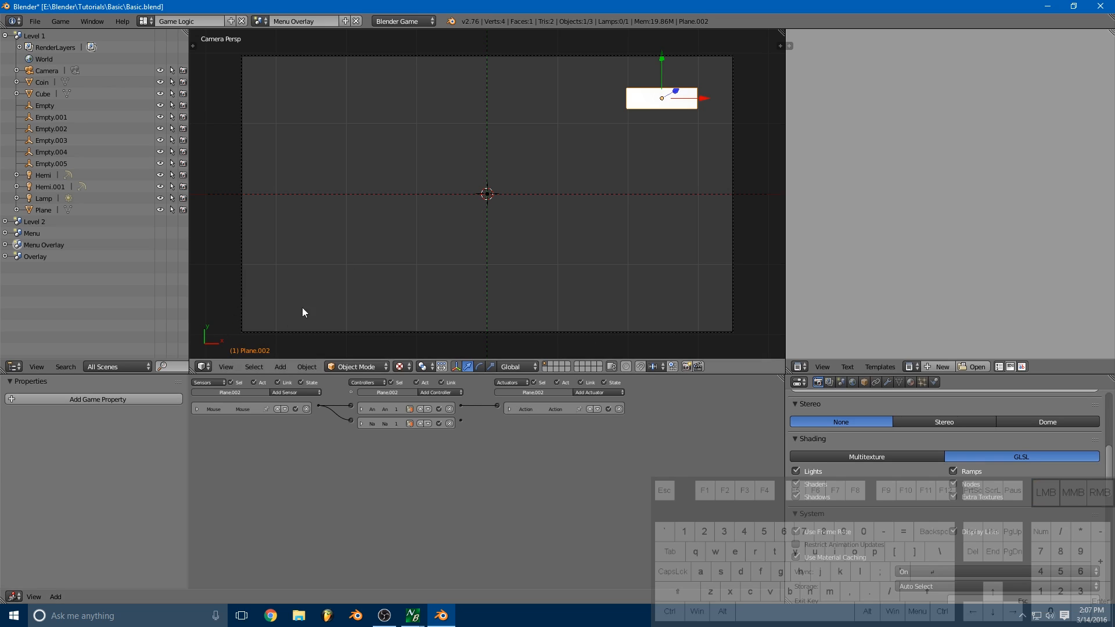
# Step: Add a second Action actuator linked to the Nand controller, assign Plane.002Action to it, and adjust its start frame
pyautogui.press('Right')
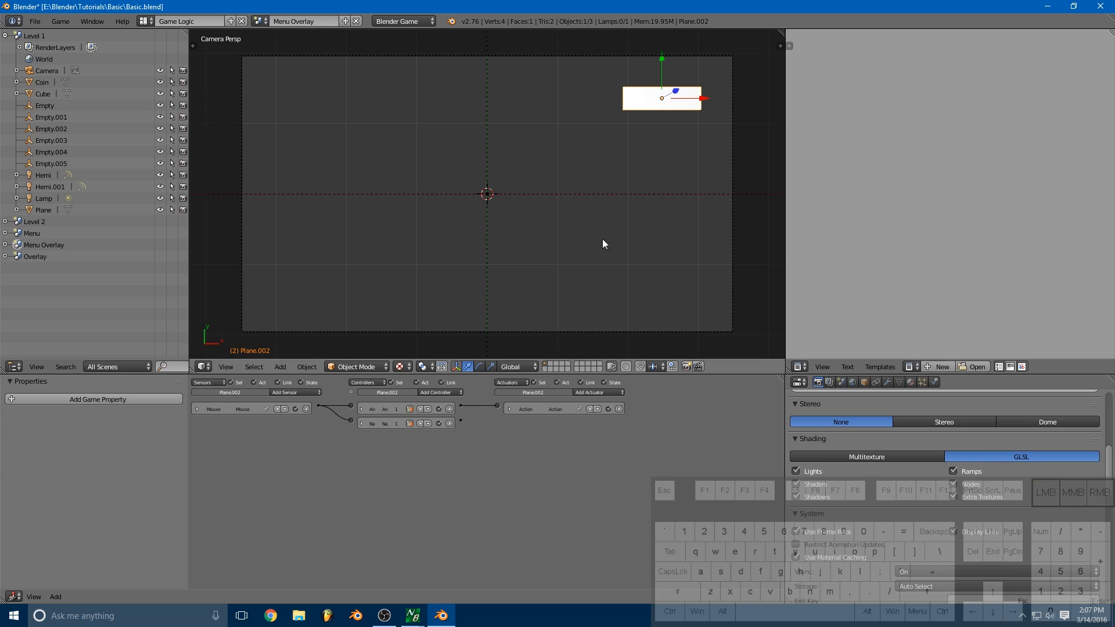
pyautogui.press('Left')
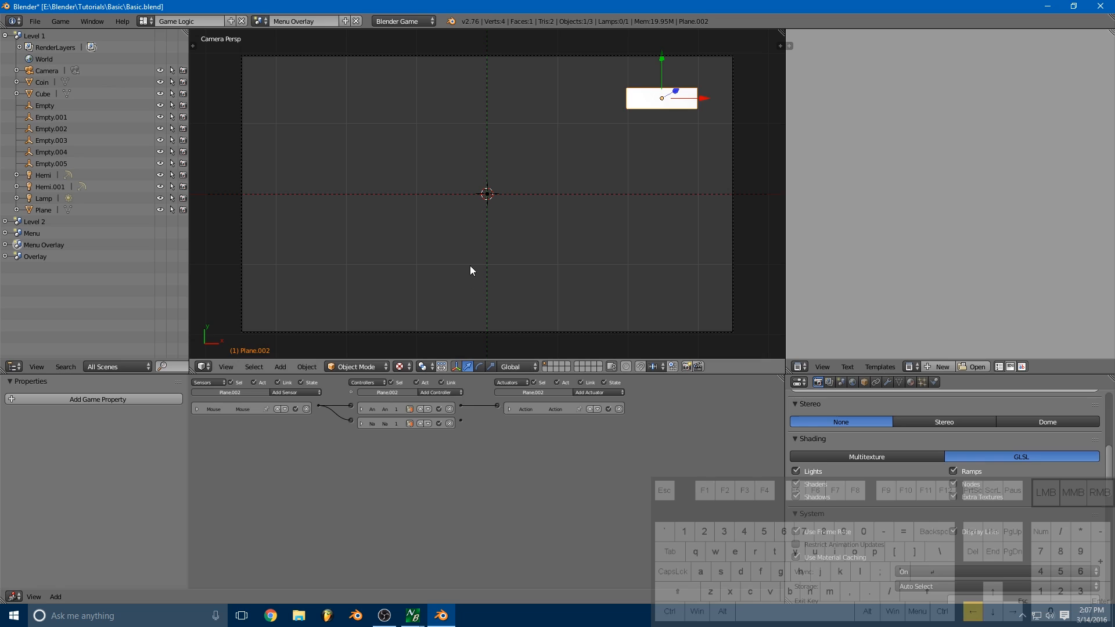
pyautogui.click(598, 392)
pyautogui.click(600, 401)
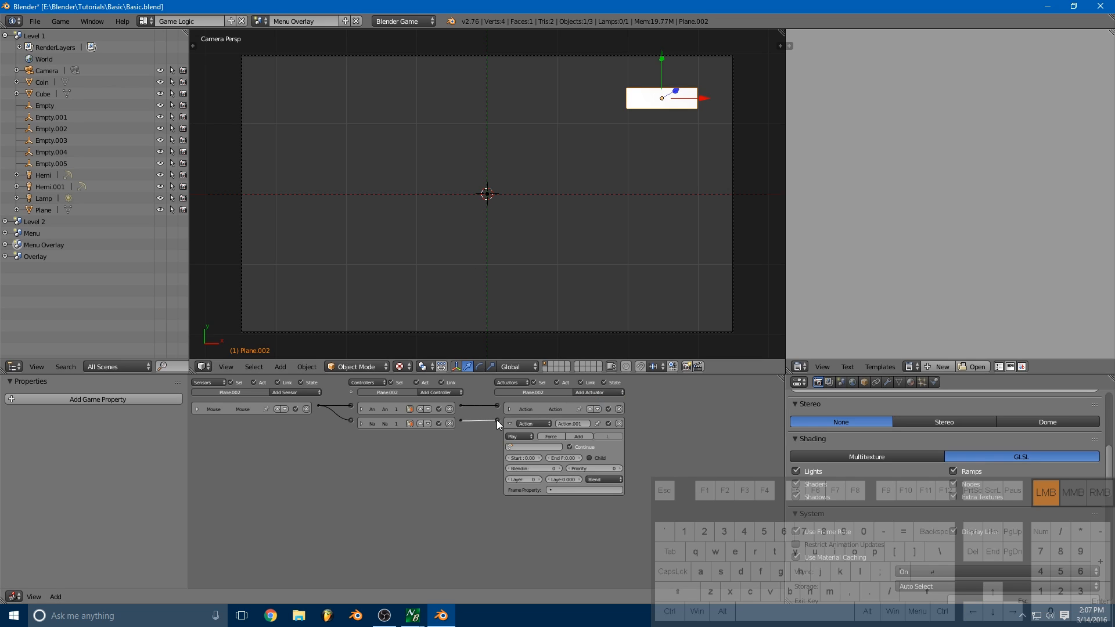
pyautogui.moveTo(497, 421); pyautogui.dragTo(497, 421)
pyautogui.click(537, 446)
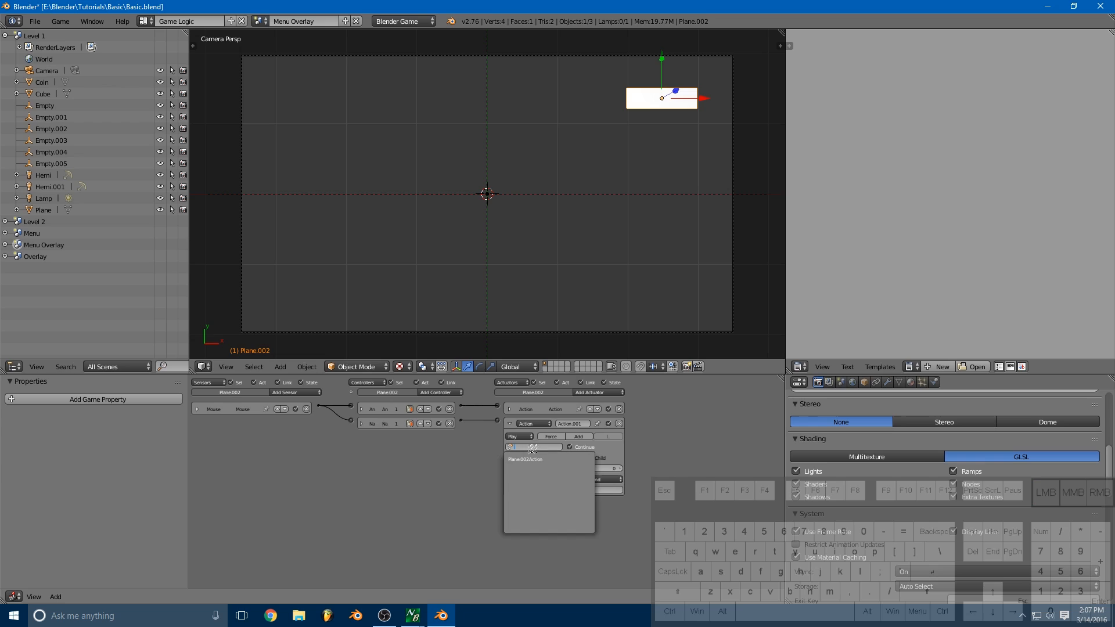
pyautogui.click(542, 452)
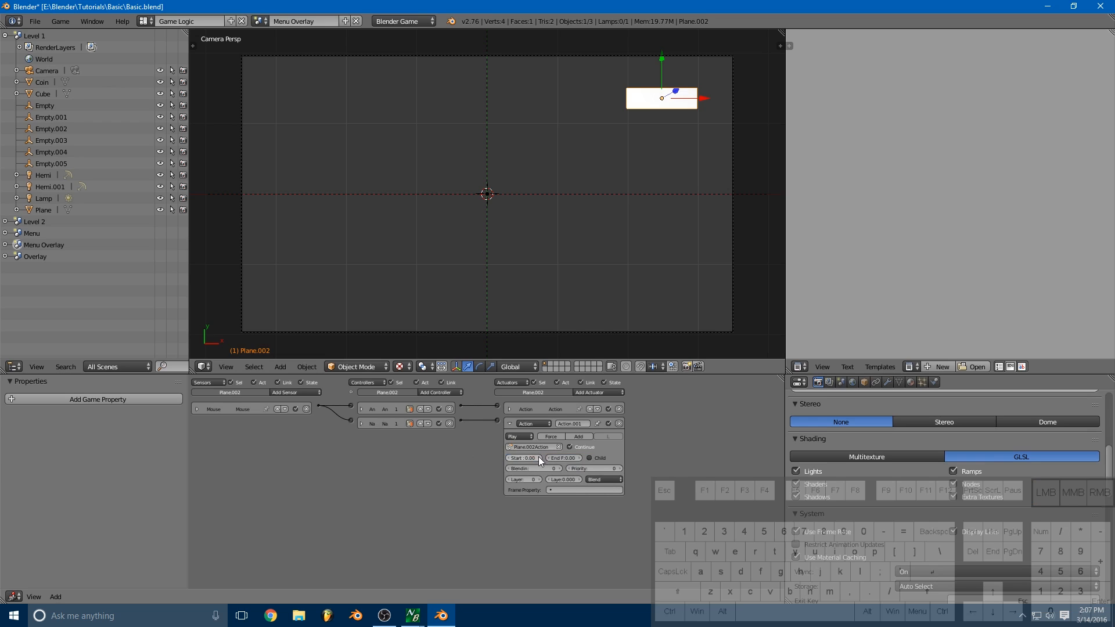
pyautogui.click(539, 458)
pyautogui.click(510, 423)
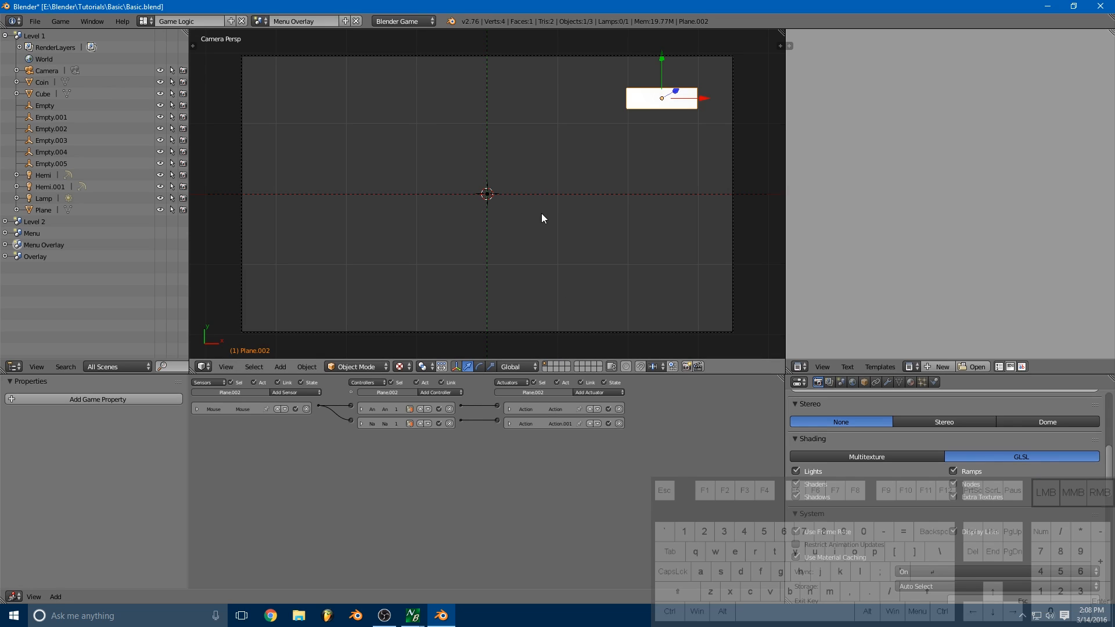
# Step: Enable the visible Mouse Cursor for the game player and test the button's hover animation in the running game
pyautogui.press('p')
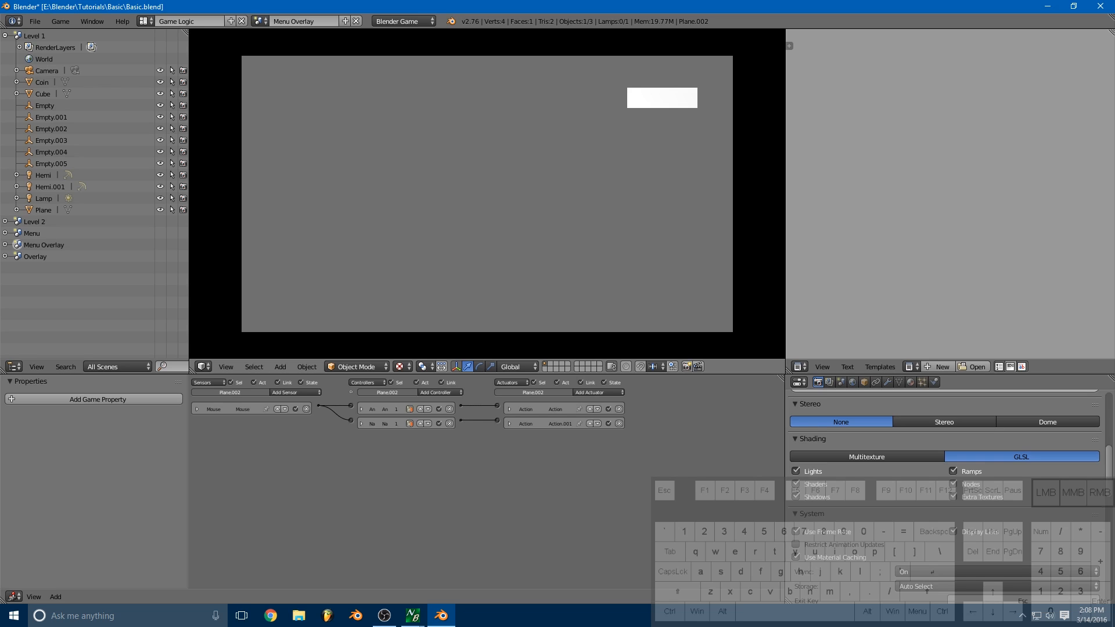
pyautogui.press('Escape')
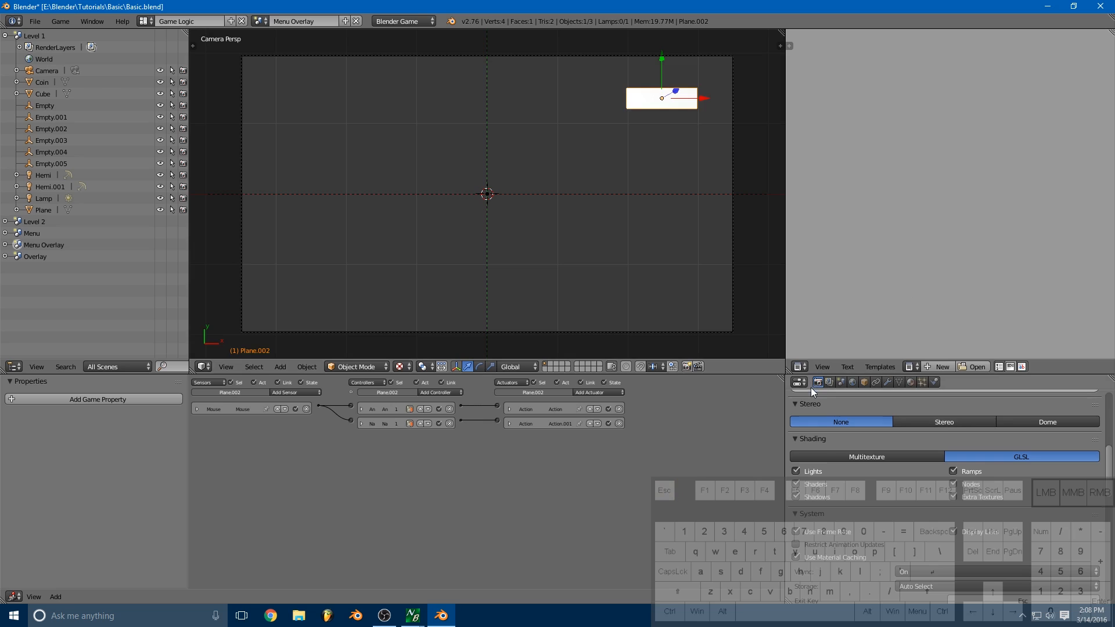
pyautogui.scroll(-6, 898, 454)
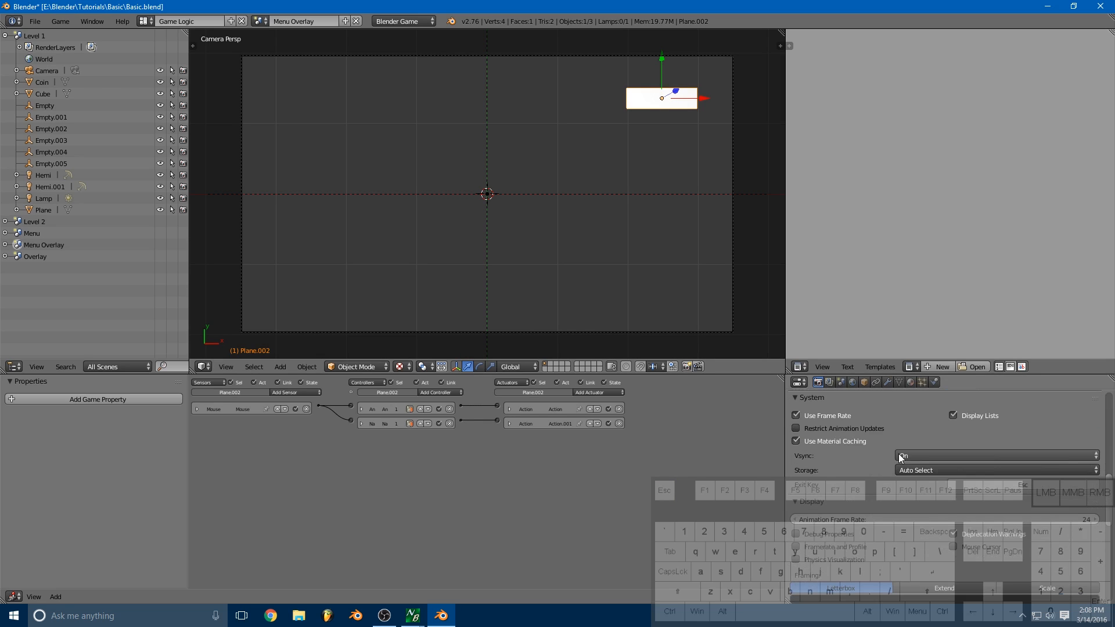
pyautogui.scroll(-3, 898, 454)
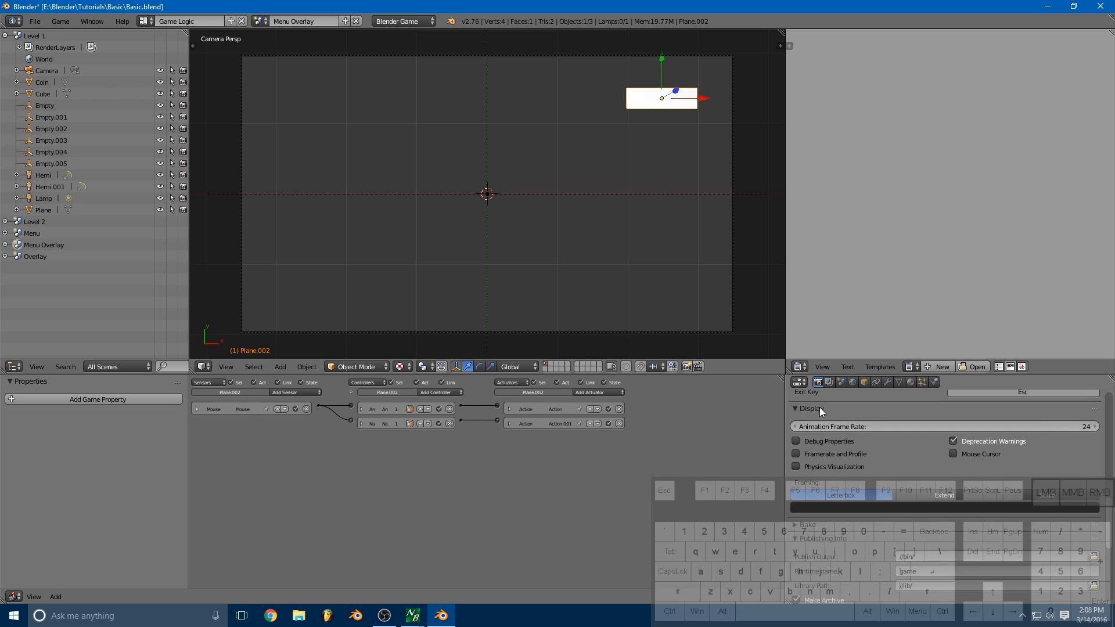
pyautogui.click(953, 454)
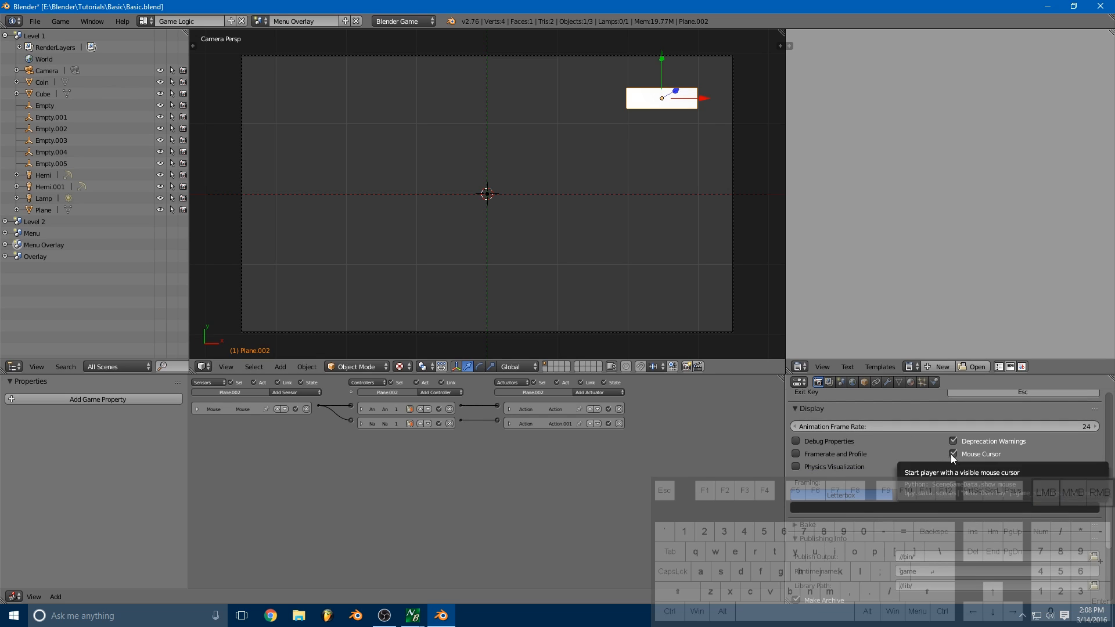
pyautogui.press('p')
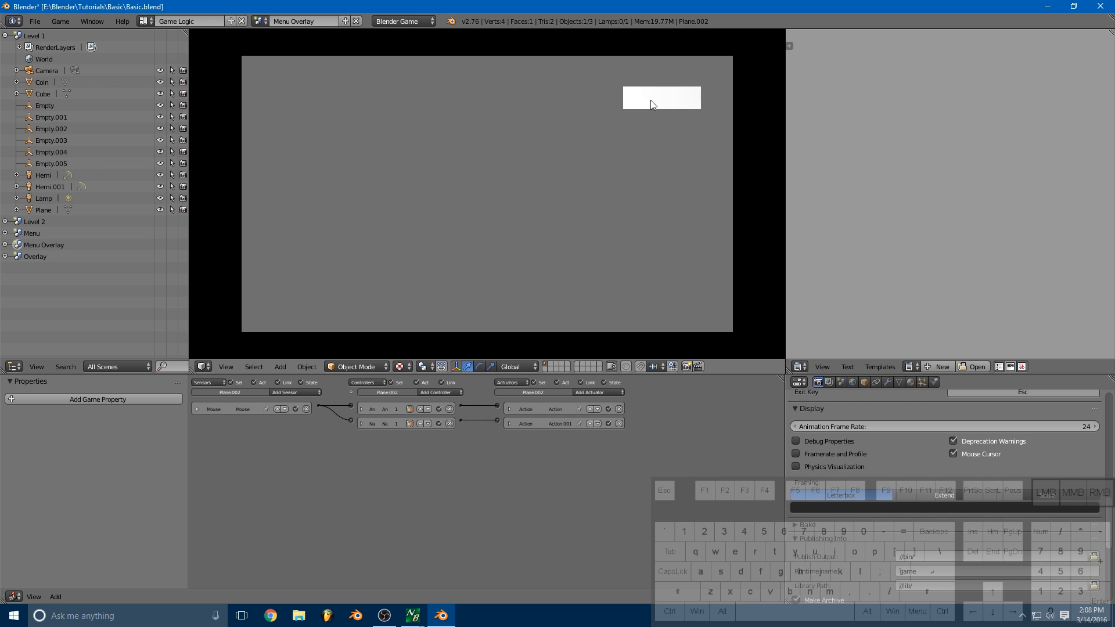
pyautogui.press('Escape')
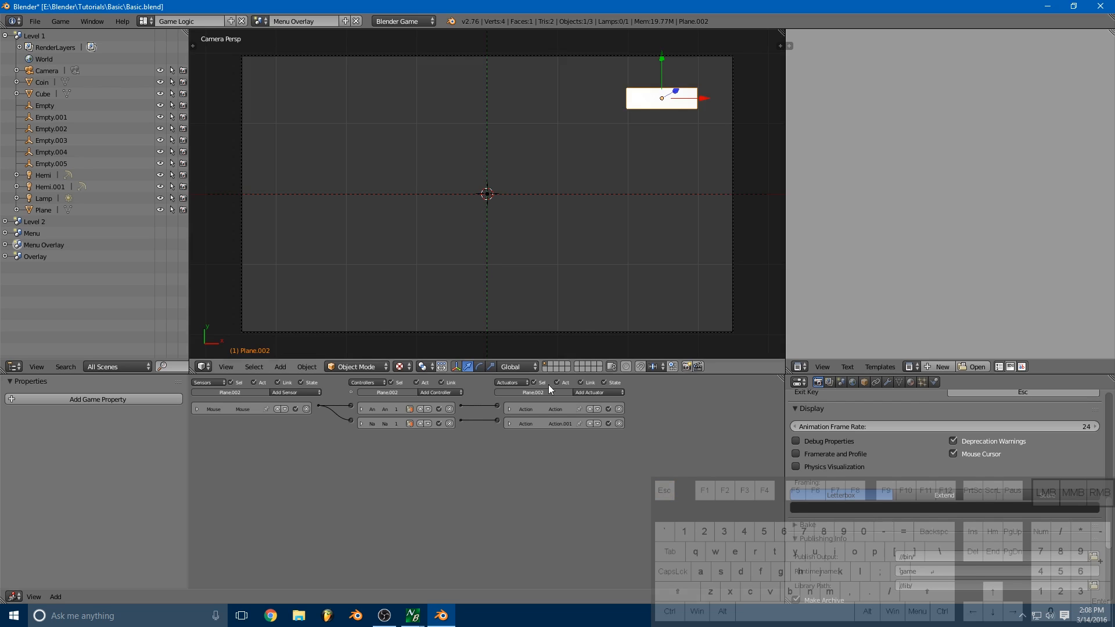
# Step: Add a Sound actuator to the button plane, link it to the And controller, and load tap.mp3 into it
pyautogui.click(616, 394)
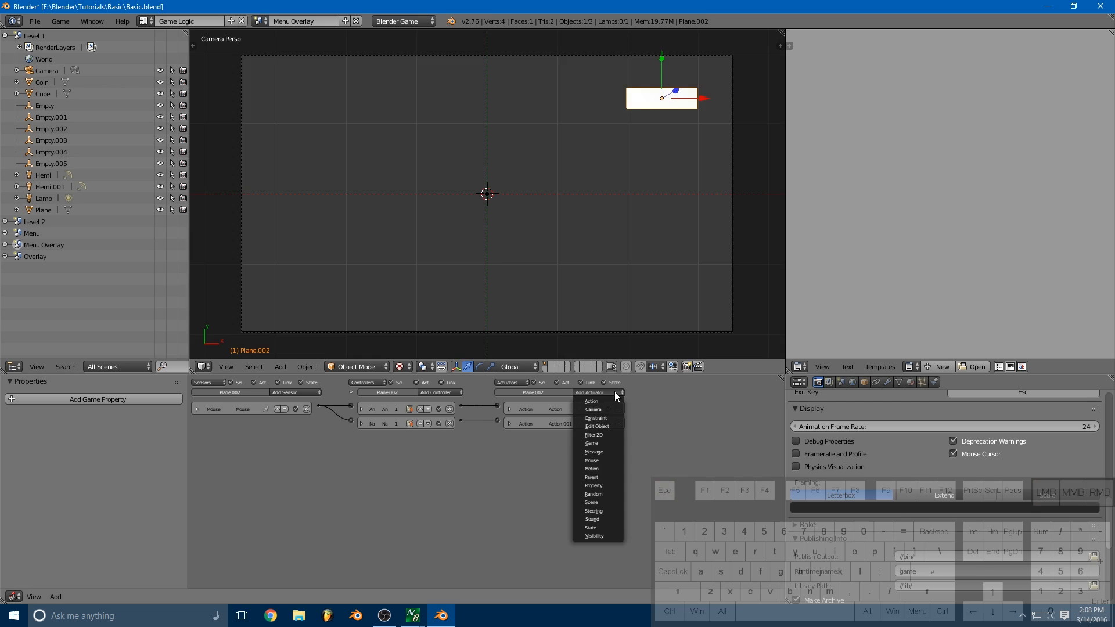
pyautogui.click(602, 518)
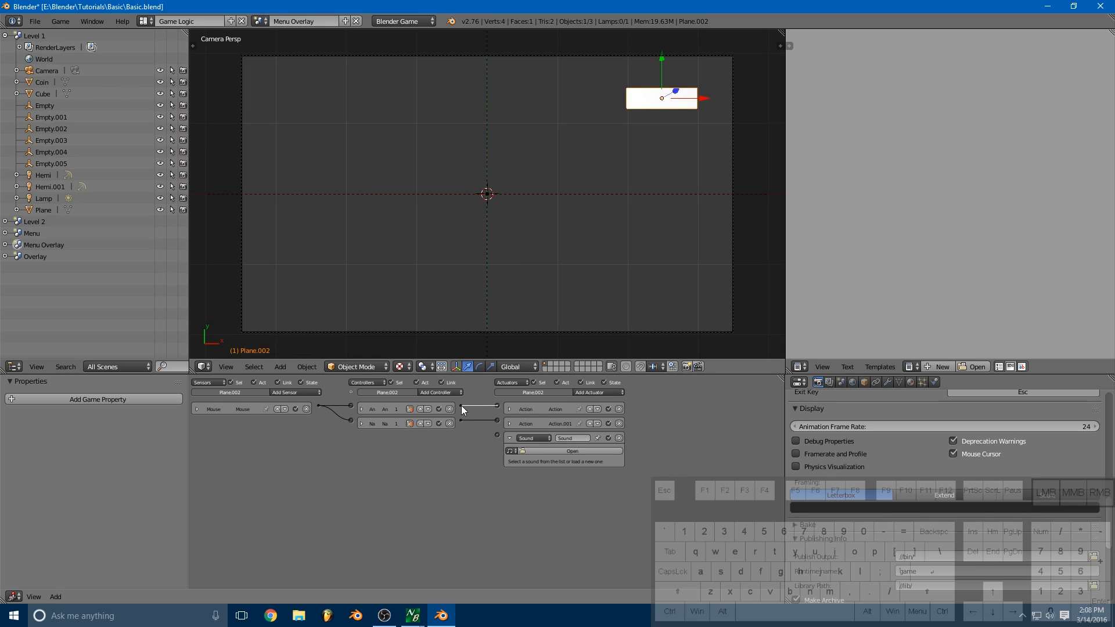
pyautogui.moveTo(462, 405); pyautogui.dragTo(497, 435)
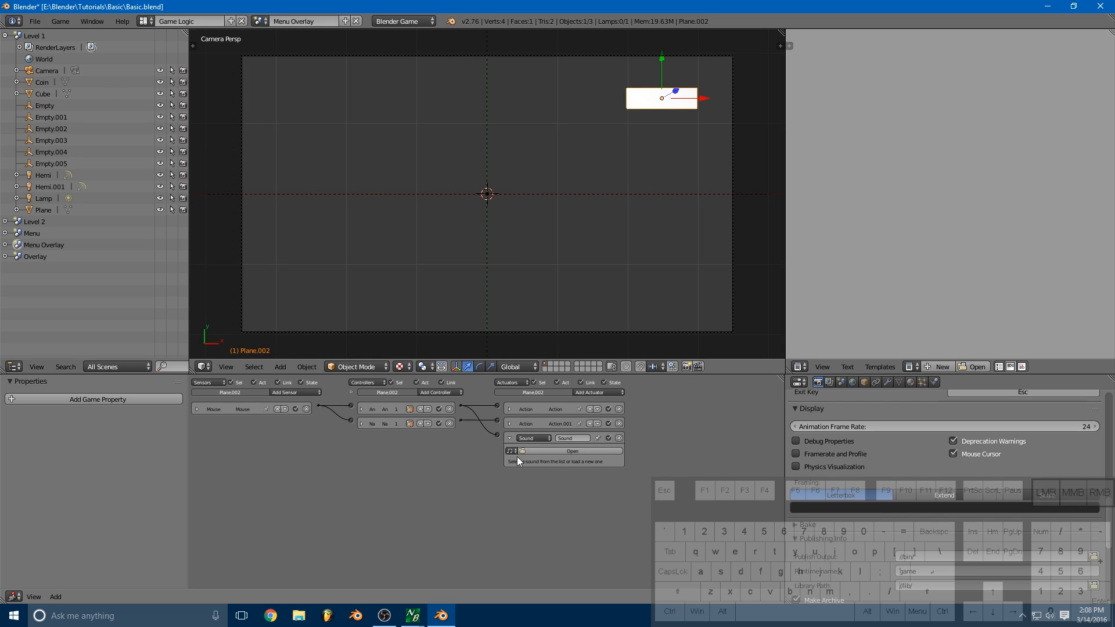
pyautogui.click(554, 452)
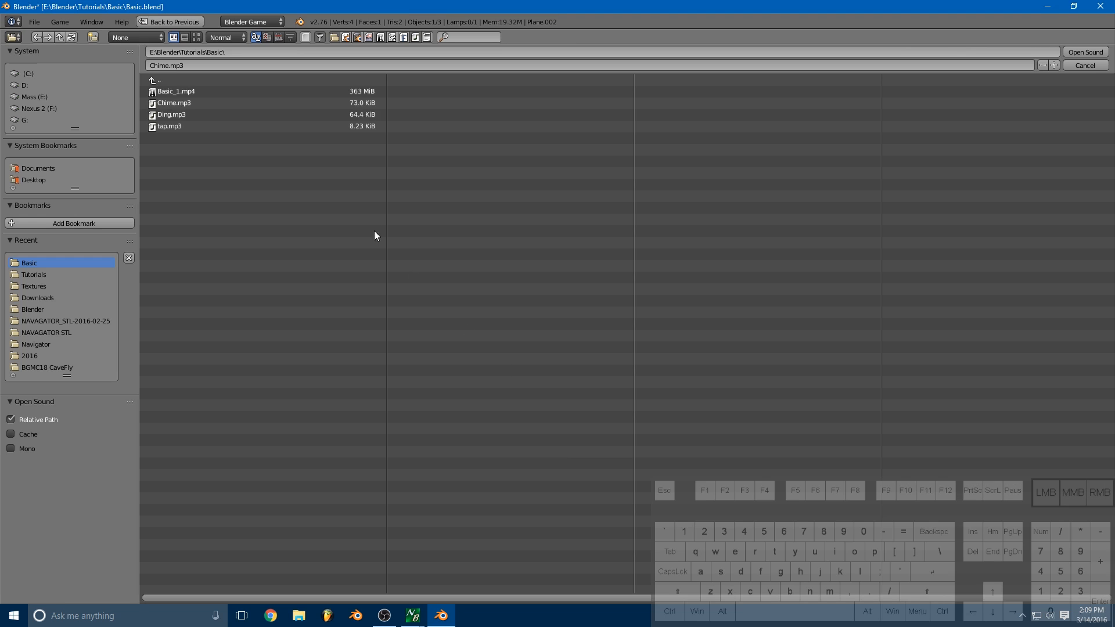
pyautogui.click(181, 127)
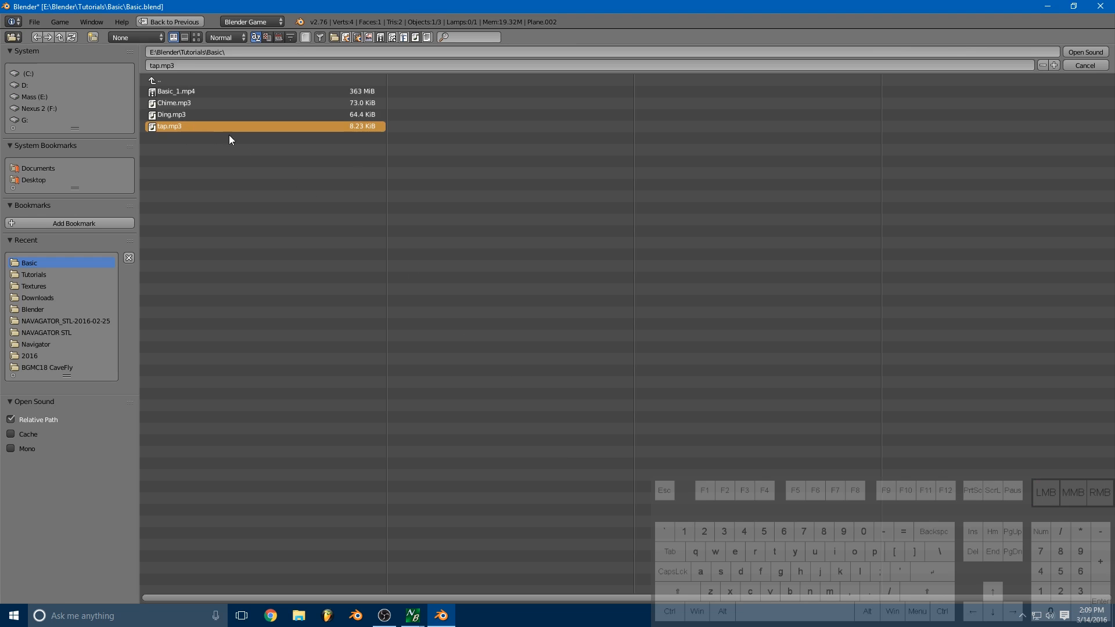
pyautogui.click(1099, 53)
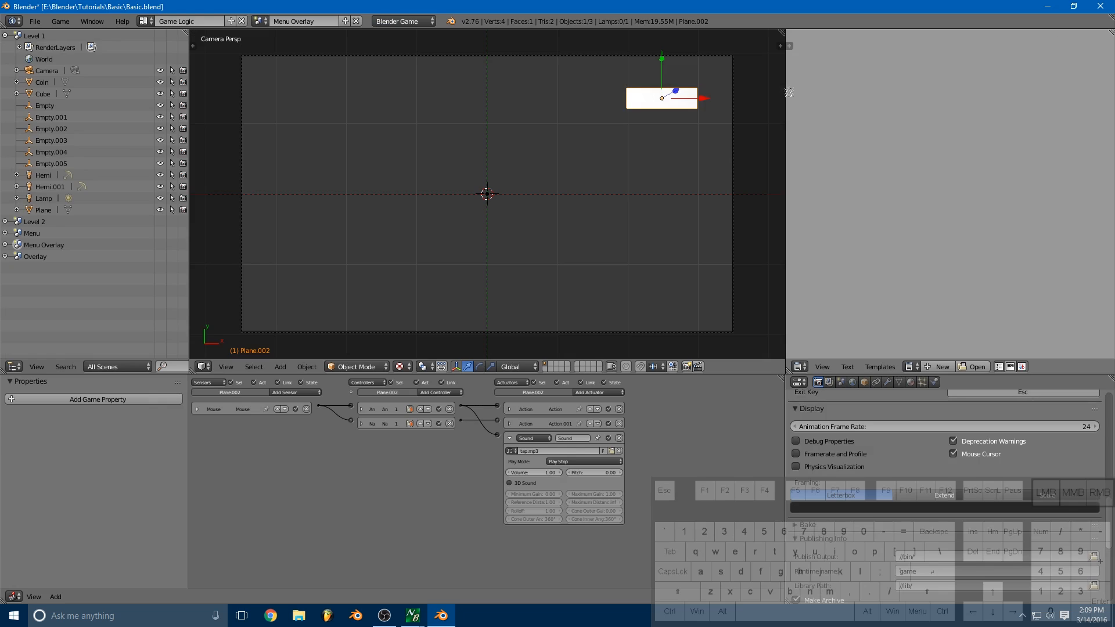
# Step: Set the Sound actuator's play mode to Play End and test the button's hover sound in the running game
pyautogui.click(572, 461)
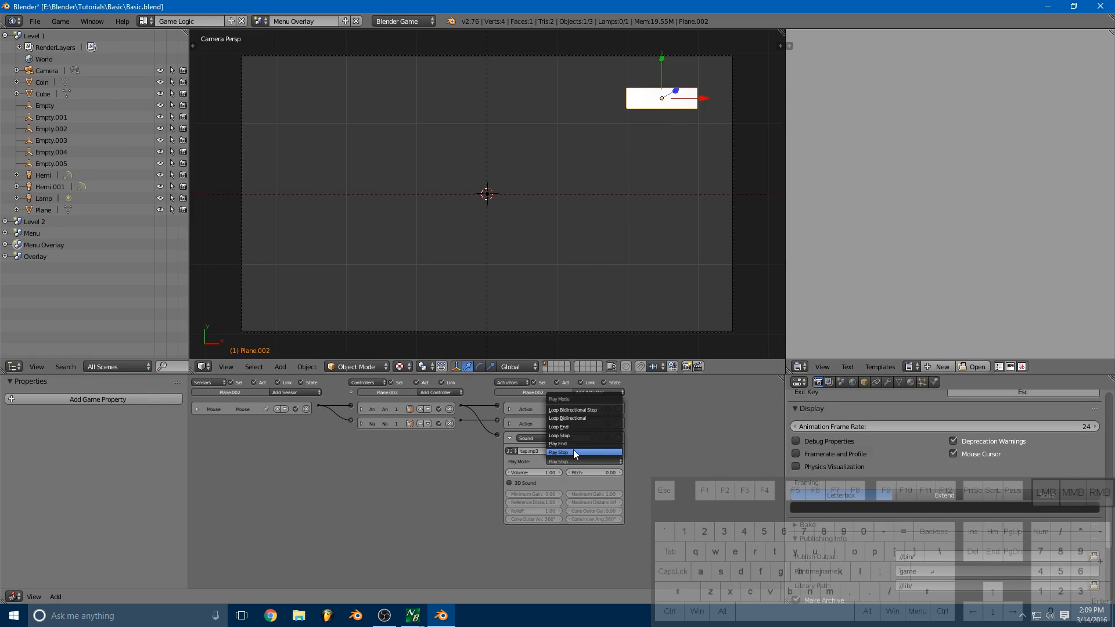
pyautogui.click(575, 446)
pyautogui.click(511, 438)
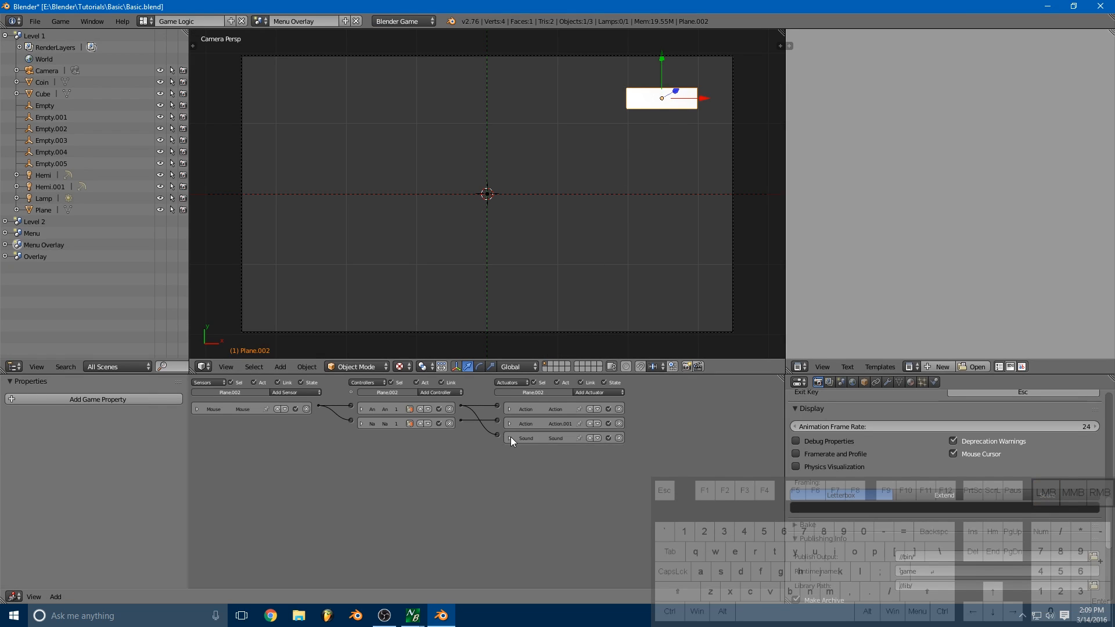
pyautogui.press('p')
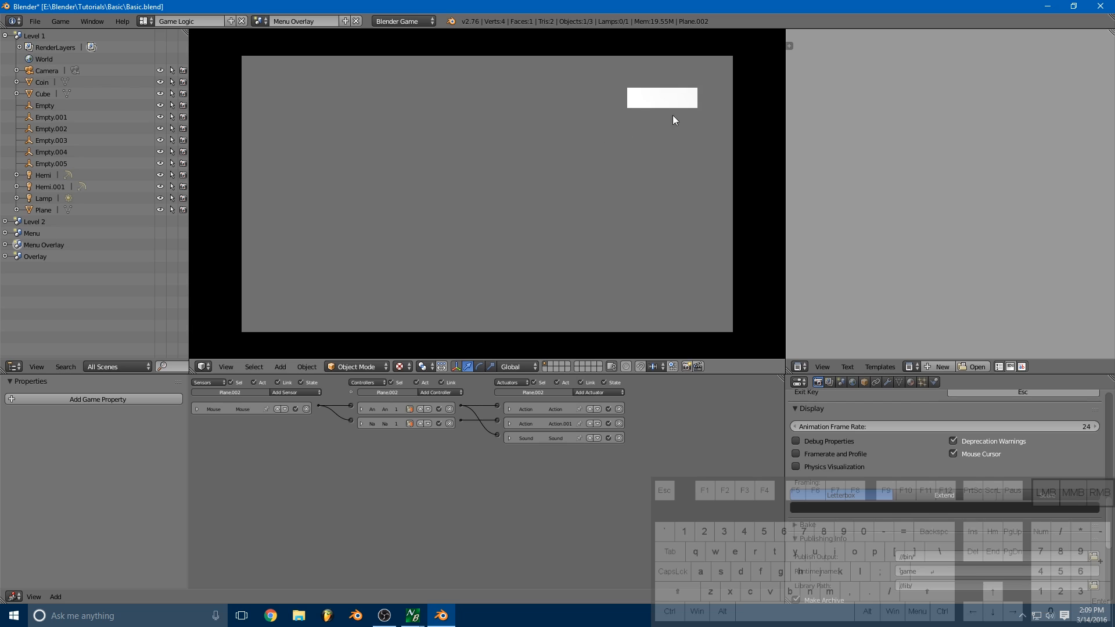
pyautogui.click(674, 100)
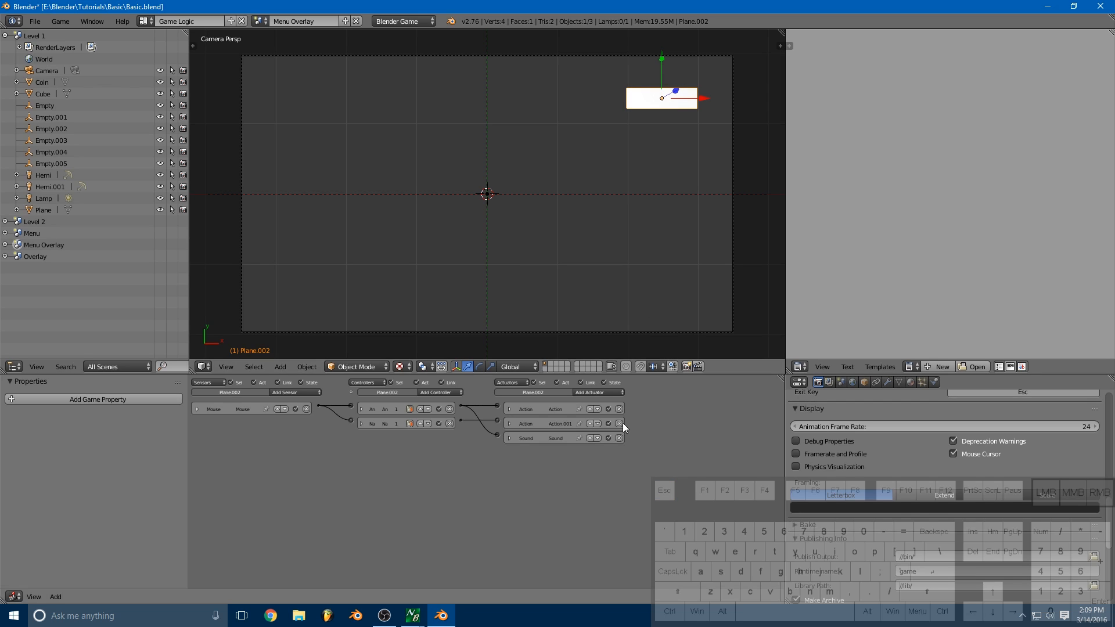
# Step: Move the Sound actuator above the second Action actuator and add another And controller
pyautogui.click(590, 438)
pyautogui.click(447, 393)
pyautogui.click(447, 401)
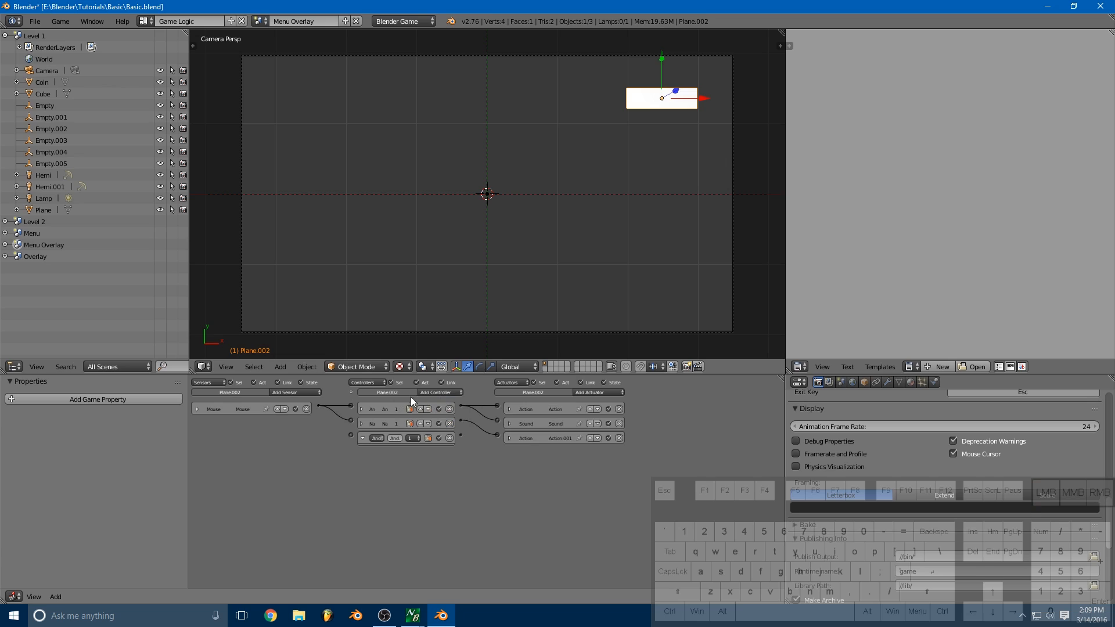
# Step: Add a second Mouse sensor for the Left Button and link both Mouse sensors to the new And controller
pyautogui.click(295, 392)
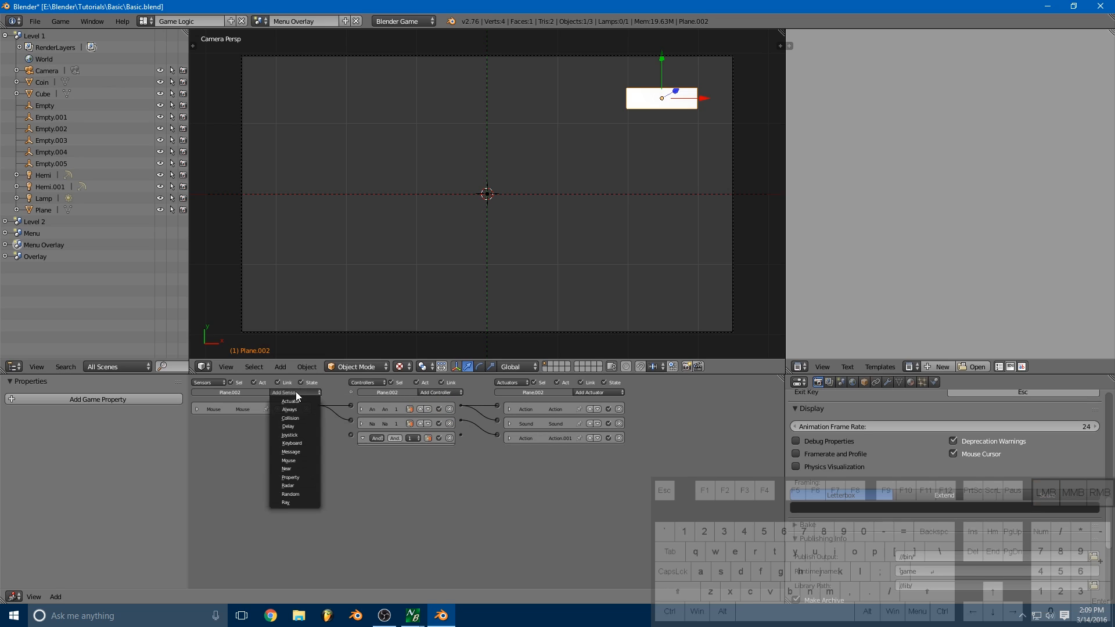
pyautogui.click(291, 460)
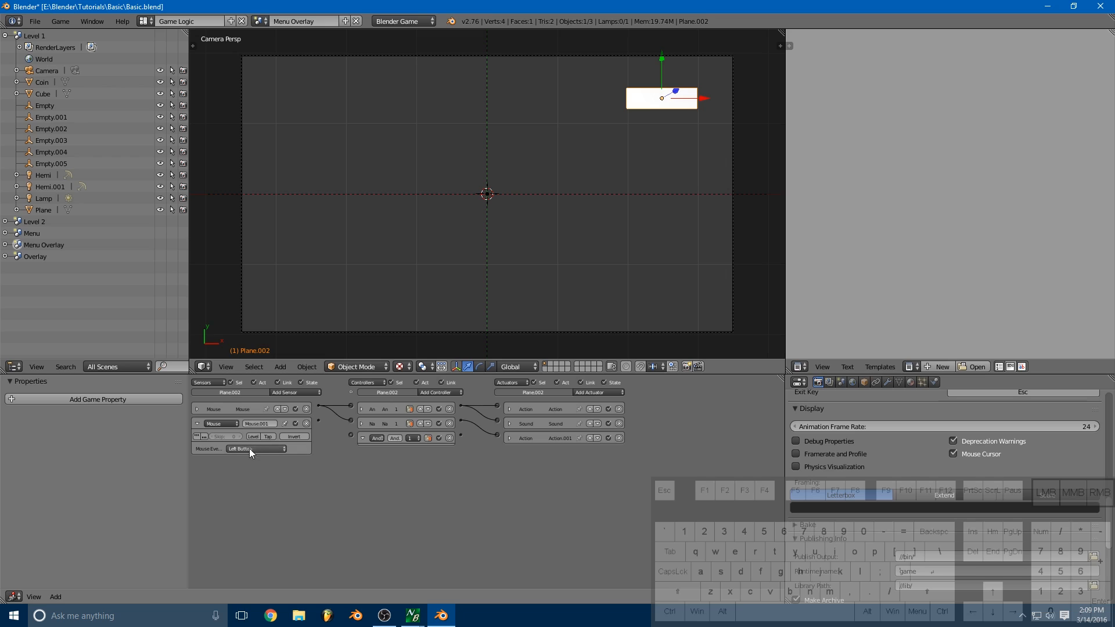
pyautogui.moveTo(318, 420); pyautogui.dragTo(351, 437)
pyautogui.click(362, 437)
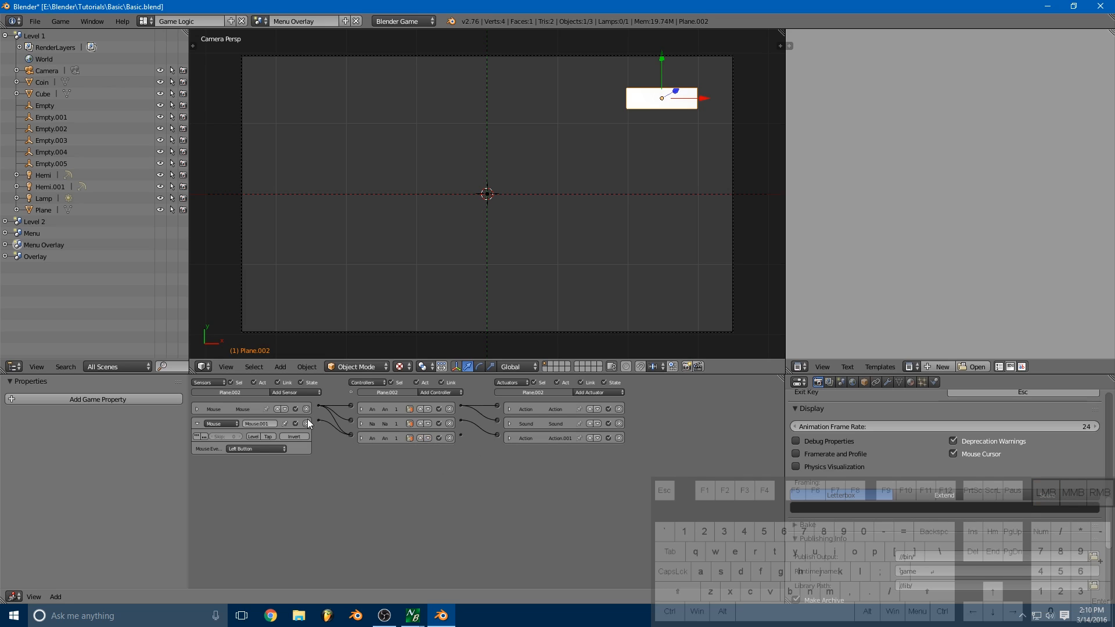
pyautogui.click(198, 409)
pyautogui.click(198, 409)
pyautogui.click(199, 423)
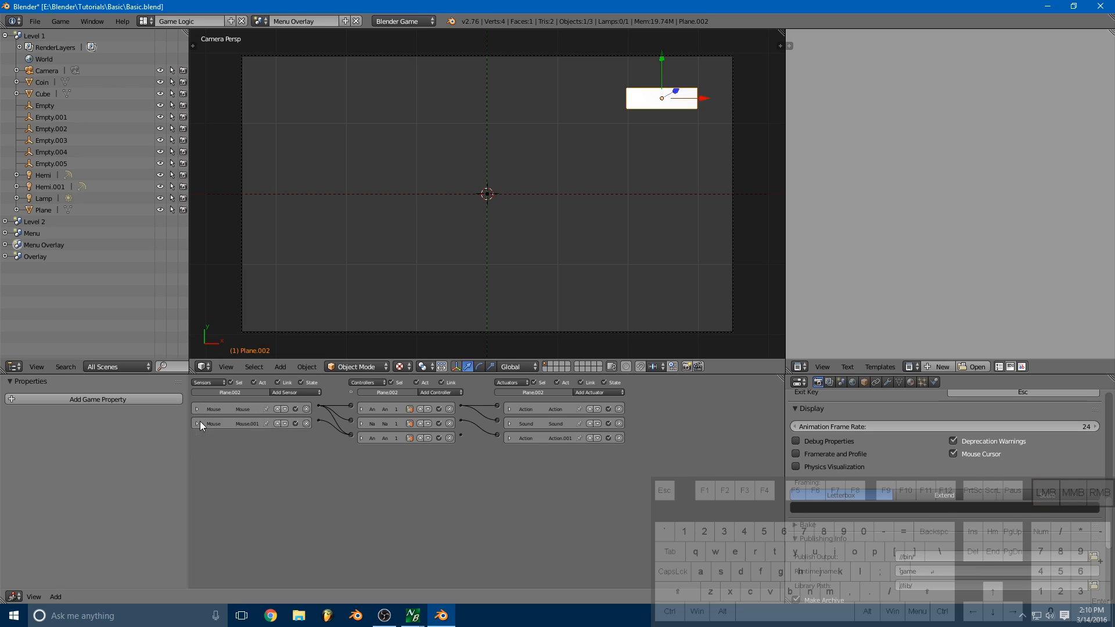
# Step: Add a Scene actuator linked to the new And controller, with mode Set Scene and Level 1 as the scene
pyautogui.click(588, 393)
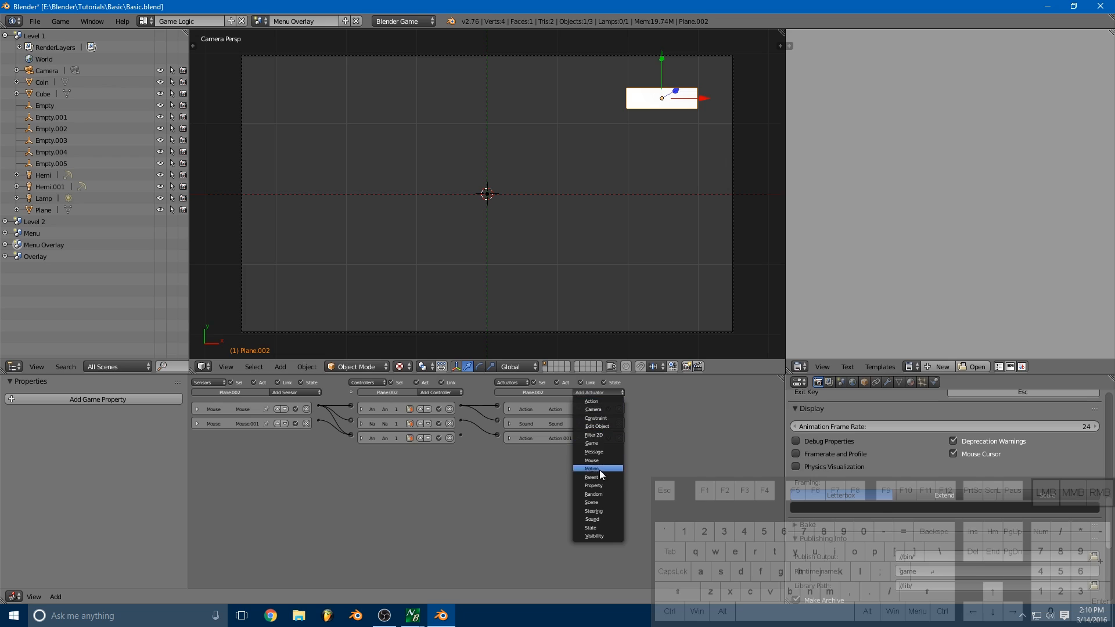
pyautogui.click(603, 503)
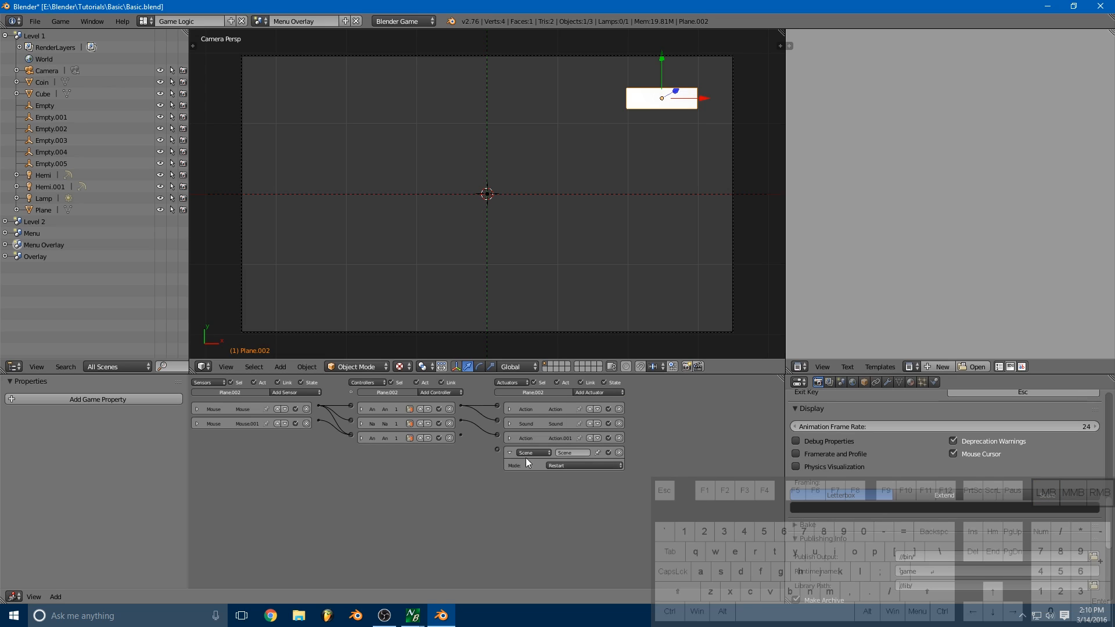
pyautogui.click(467, 437)
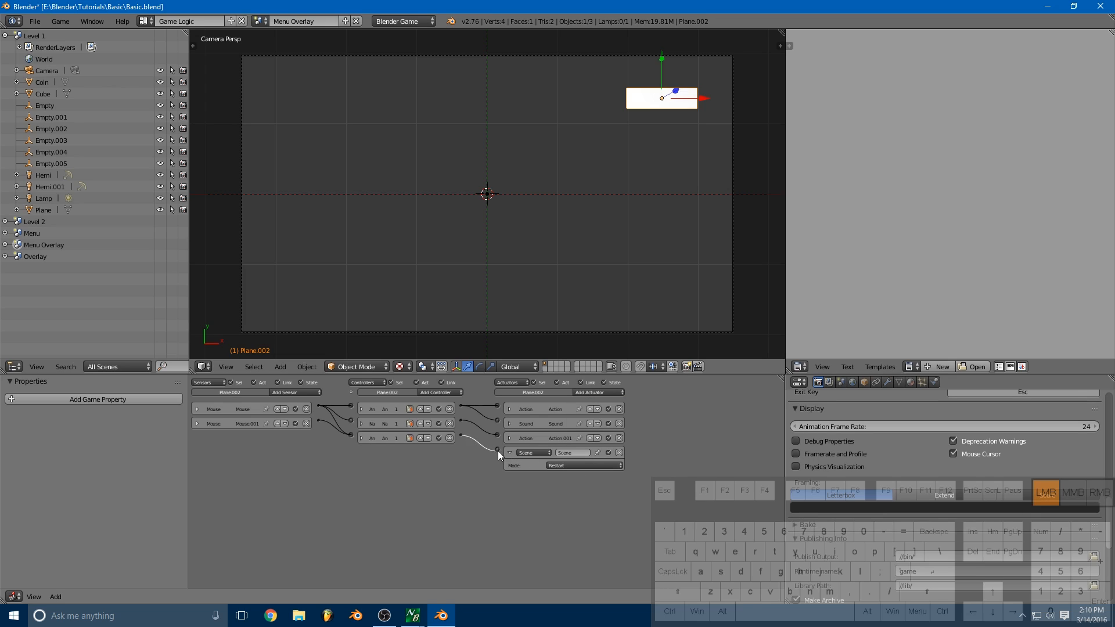
pyautogui.click(584, 465)
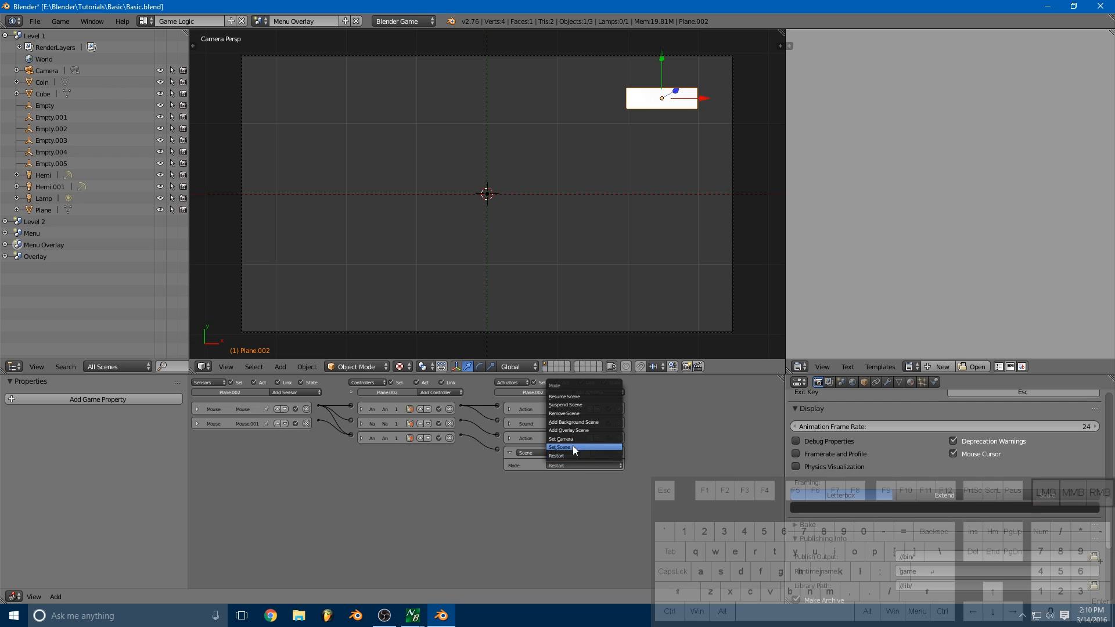
pyautogui.click(572, 445)
pyautogui.click(575, 475)
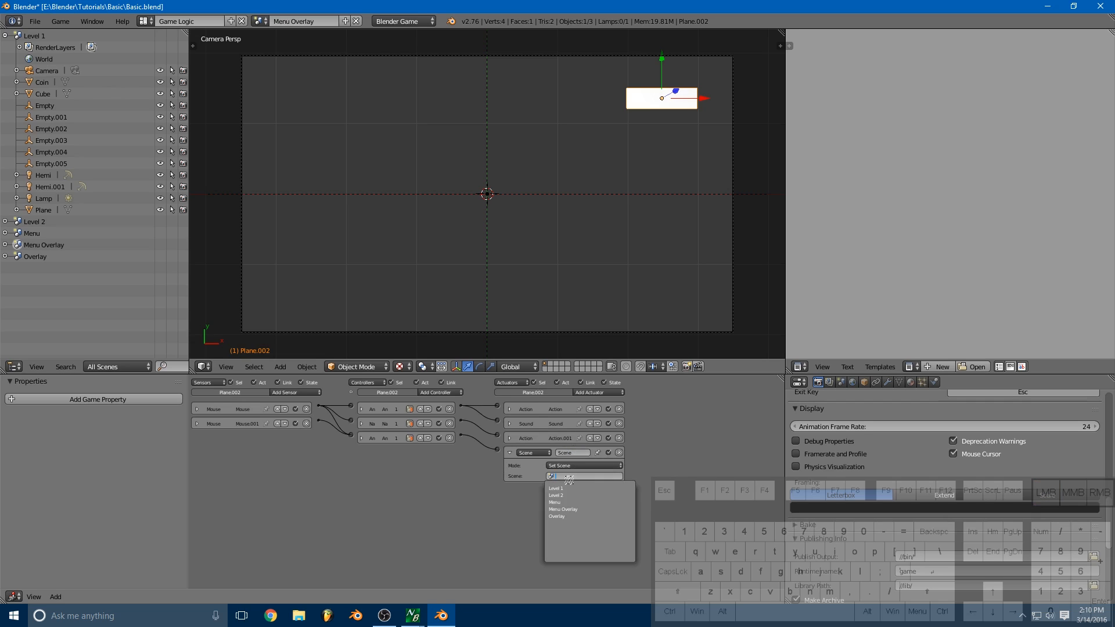
pyautogui.click(564, 488)
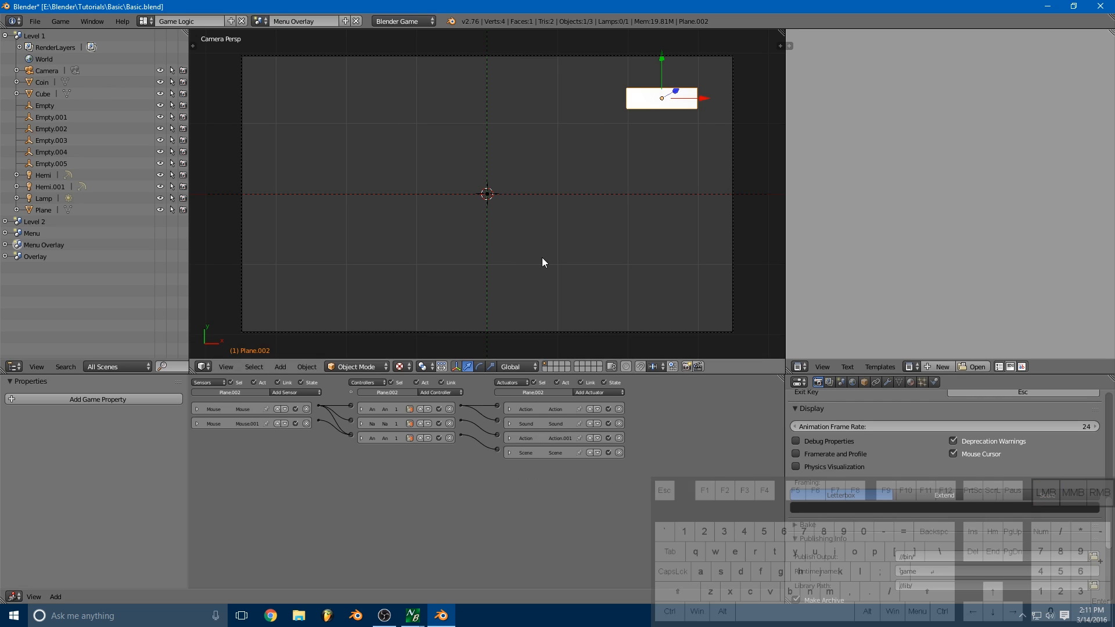
# Step: Run the game, activate the button to test its switch to Level 1, and quit the game
pyautogui.press('p')
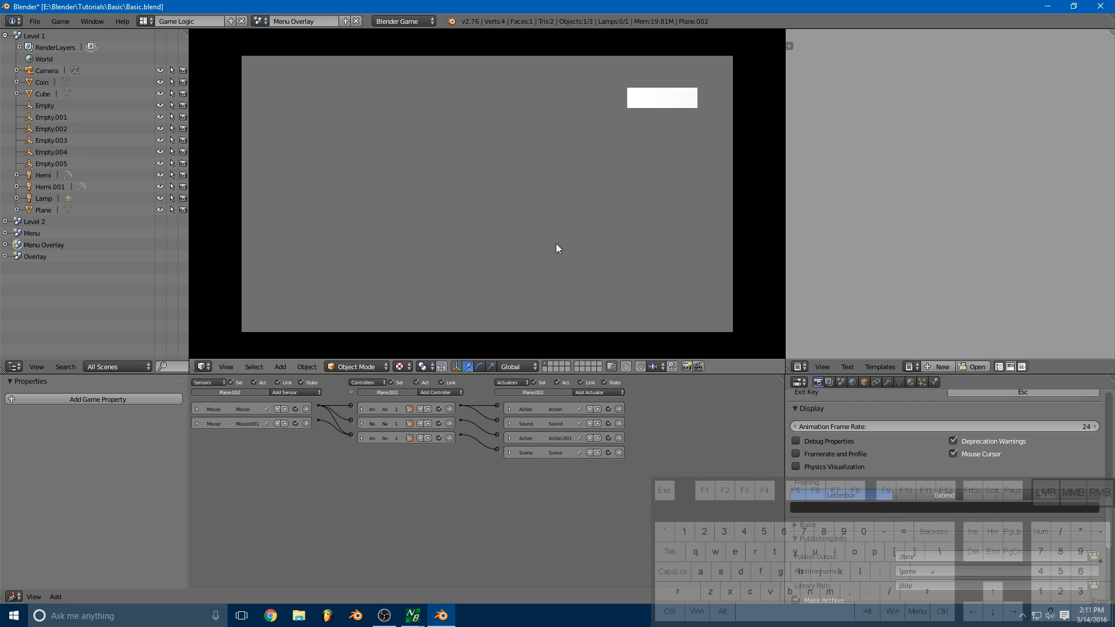
pyautogui.click(657, 100)
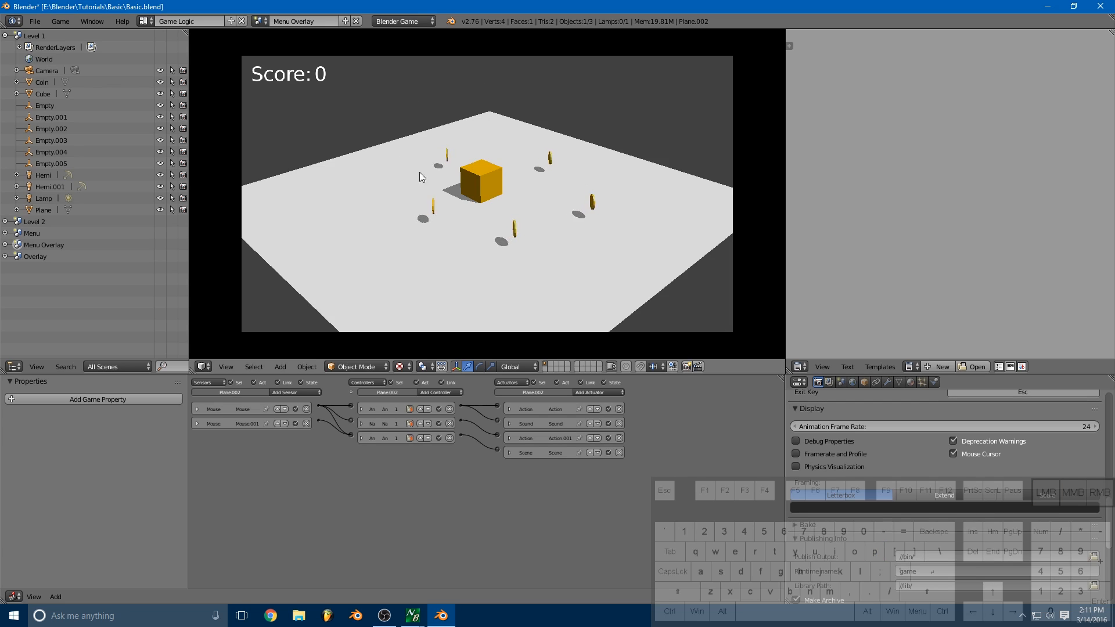
pyautogui.press('Escape')
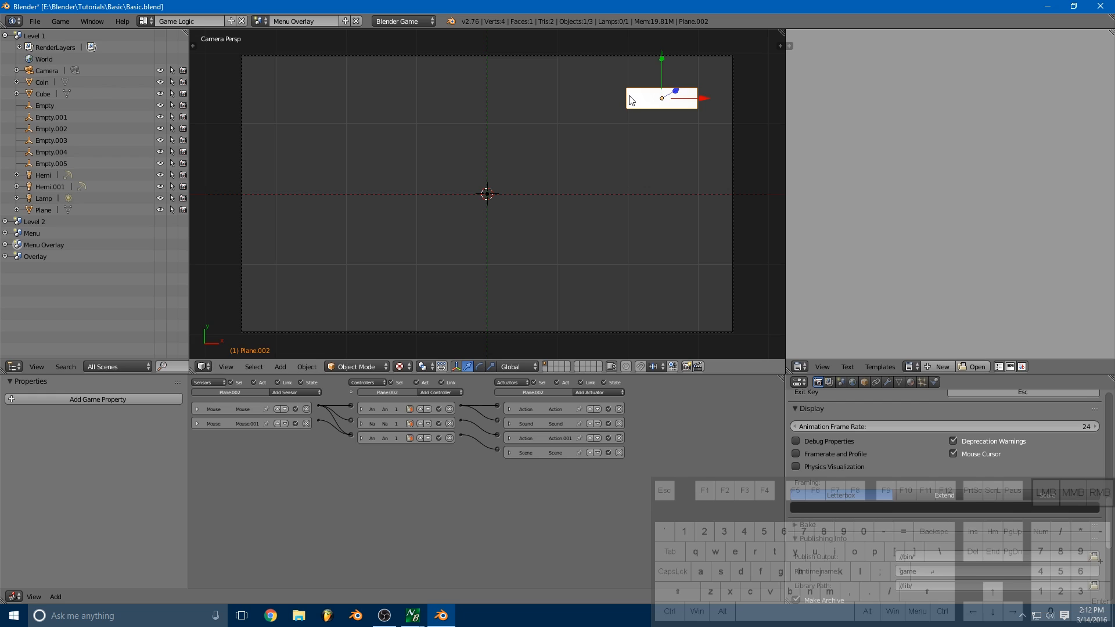
# Step: Snap the 3D cursor to the button plane and add a Text object there
pyautogui.hotkey('shift', 's')
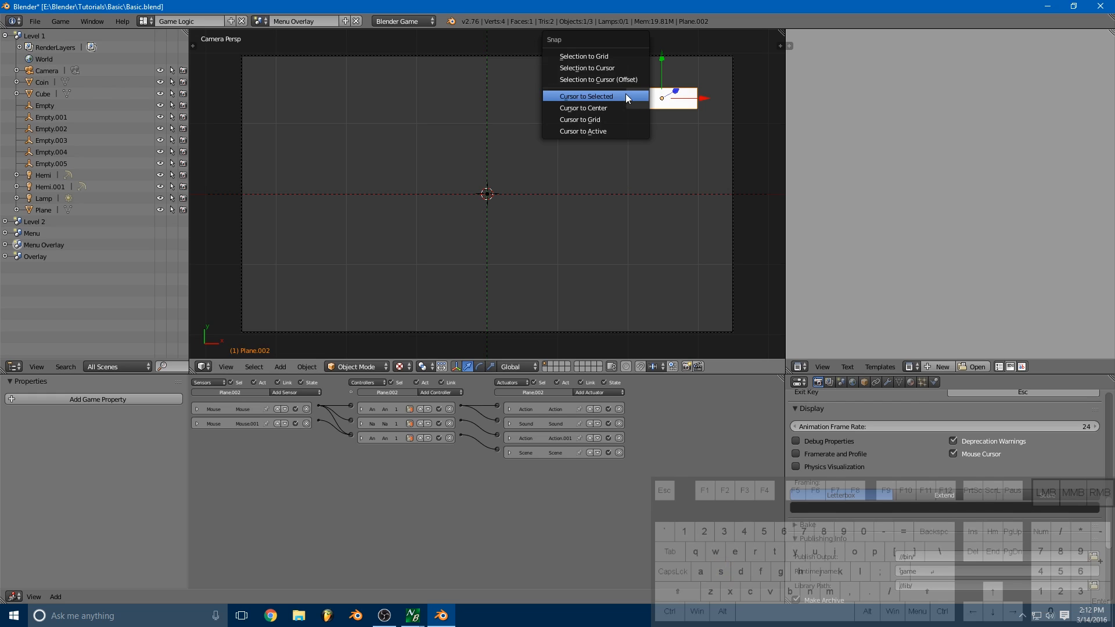
pyautogui.click(615, 96)
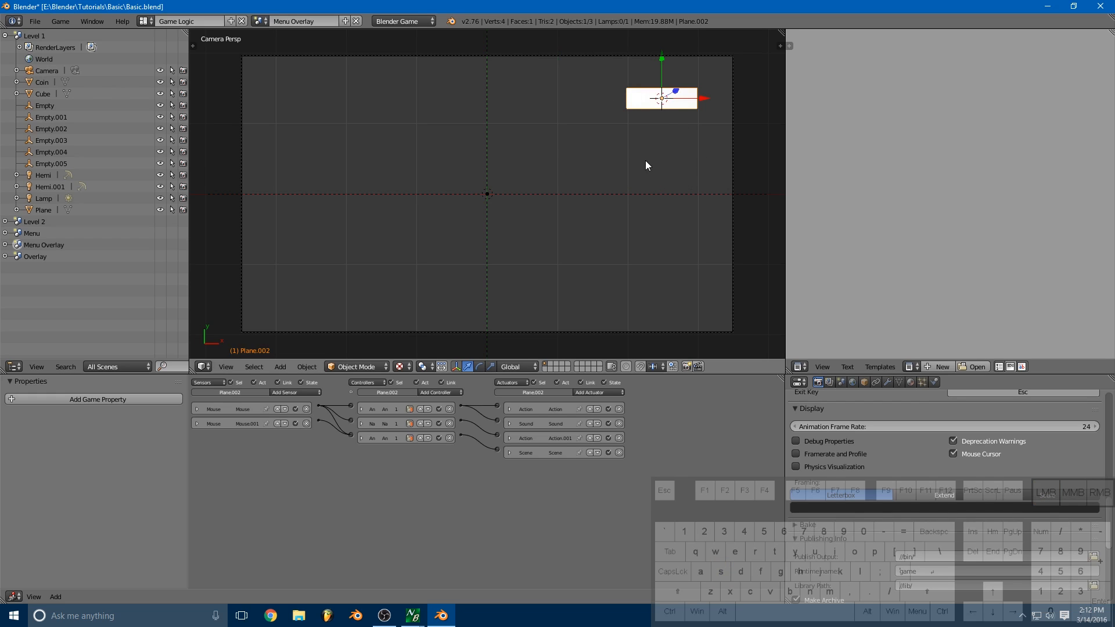
pyautogui.scroll(2, 645, 160)
pyautogui.scroll(-3, 645, 159)
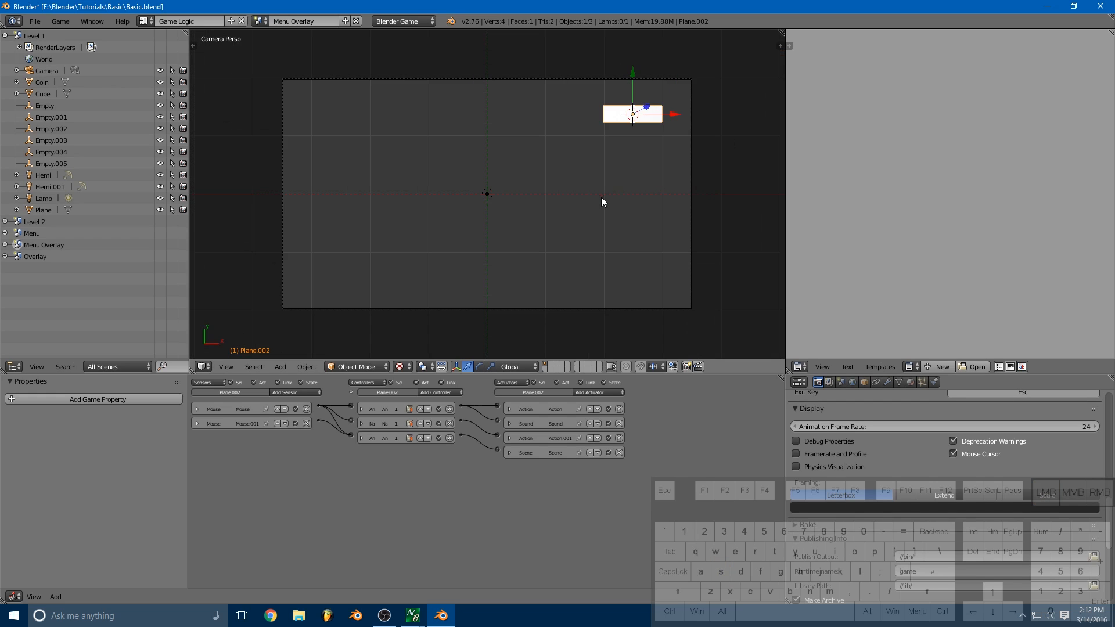
pyautogui.moveTo(601, 198); pyautogui.dragTo(513, 129, button='middle')
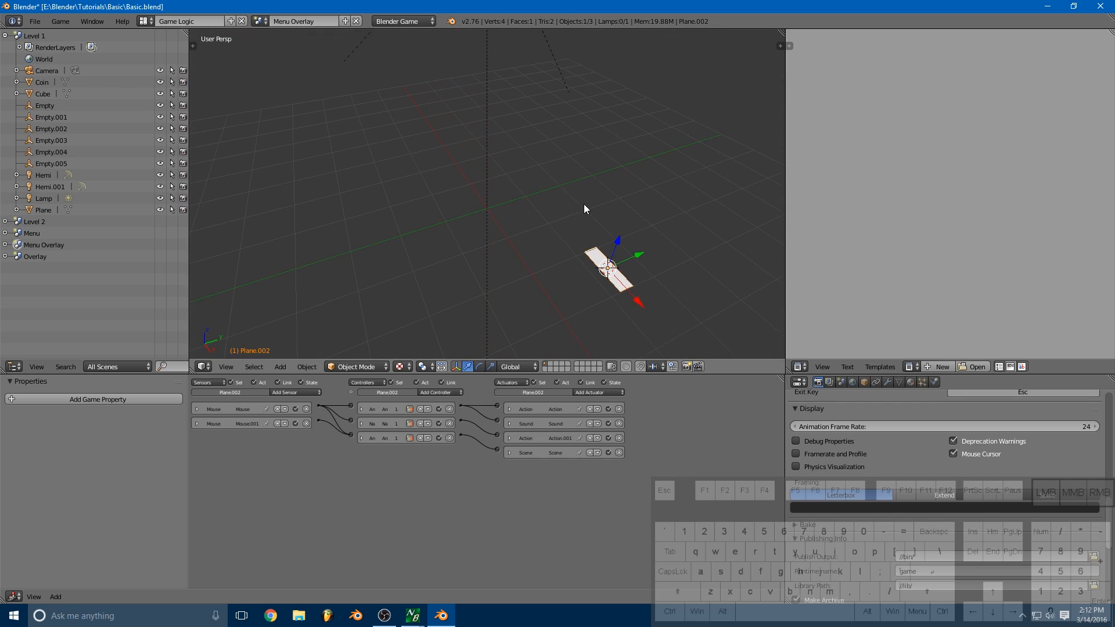
pyautogui.press('KP_Decimal')
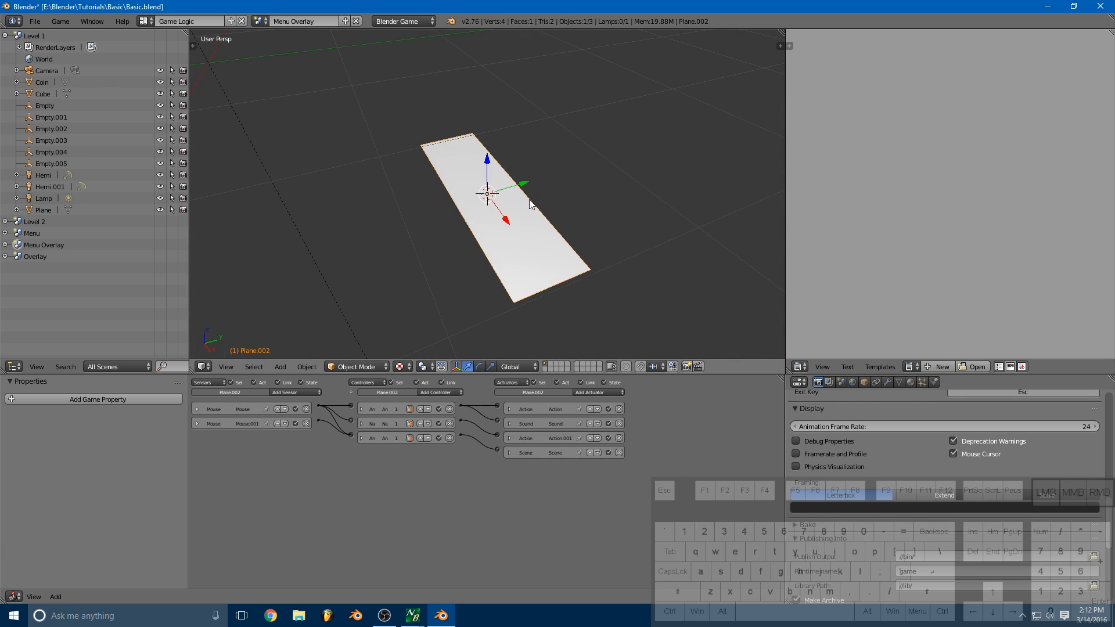
pyautogui.hotkey('shift', 'a')
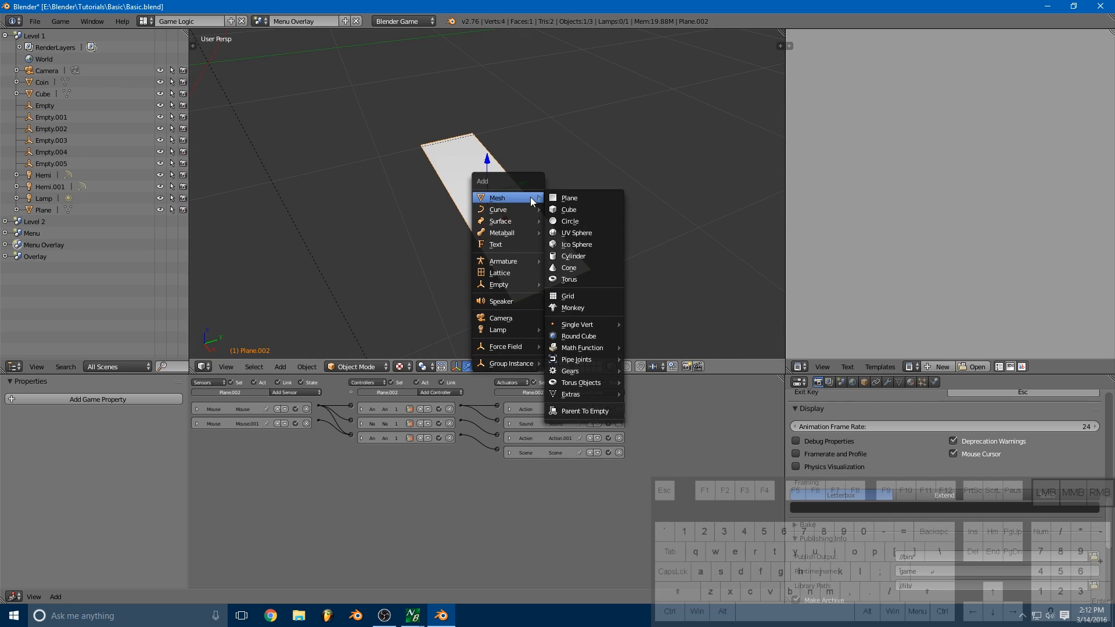
pyautogui.click(529, 245)
# Step: Raise the text object slightly along Z so it sits just above the button plane
pyautogui.moveTo(549, 166); pyautogui.dragTo(524, 149, button='middle')
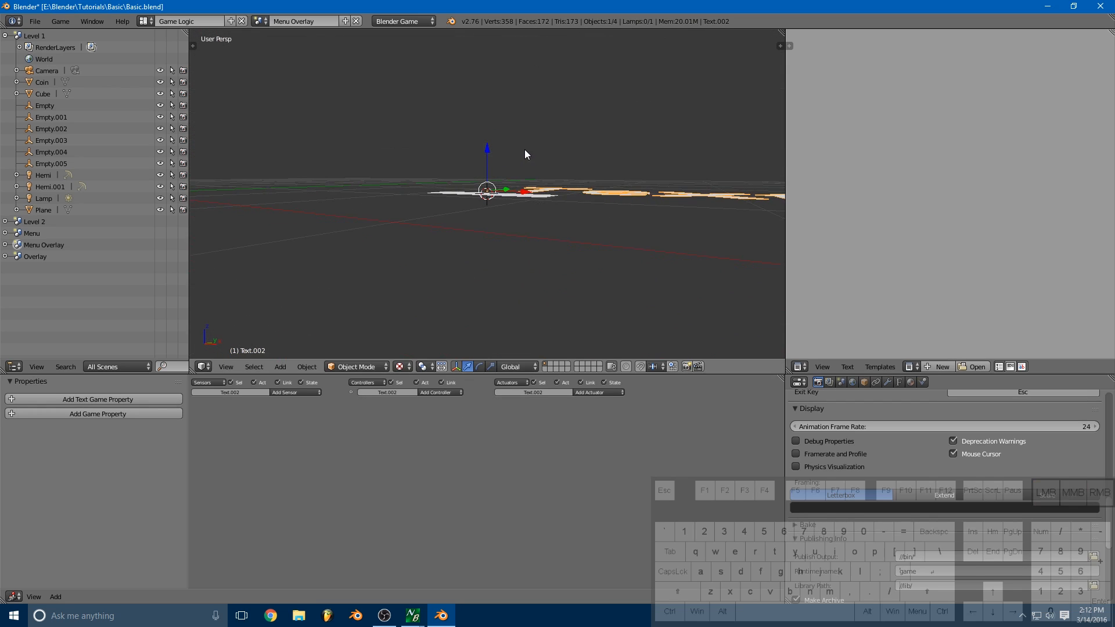
pyautogui.moveTo(490, 145); pyautogui.dragTo(490, 148)
pyautogui.moveTo(493, 149); pyautogui.dragTo(542, 258, button='middle')
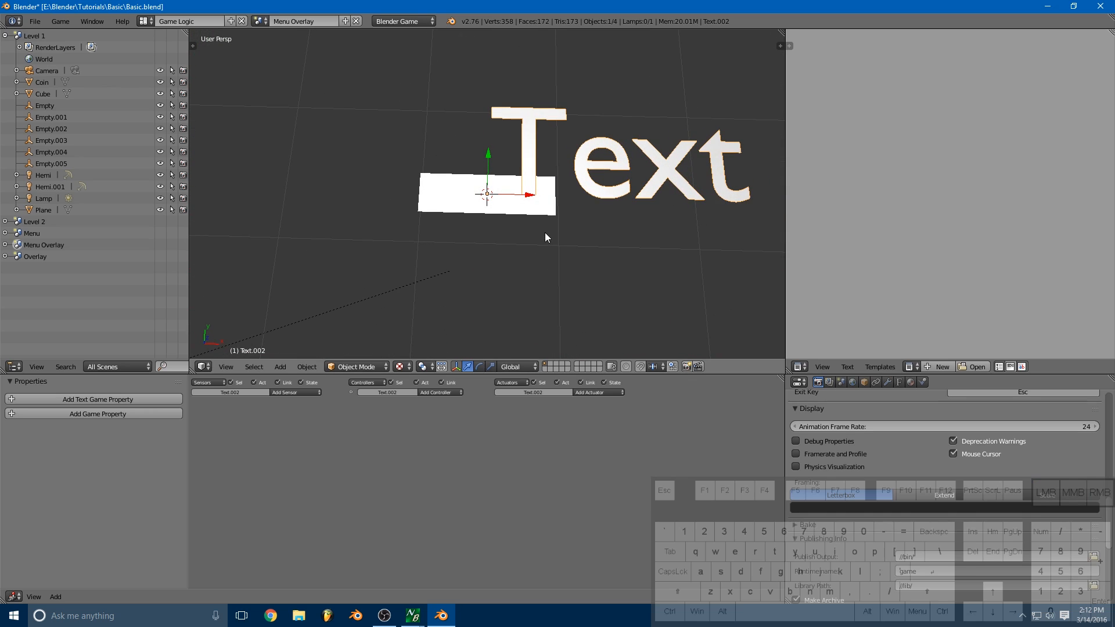
# Step: Move the text object over the button in the camera view and scale it down to fit inside the button
pyautogui.press('KP_0')
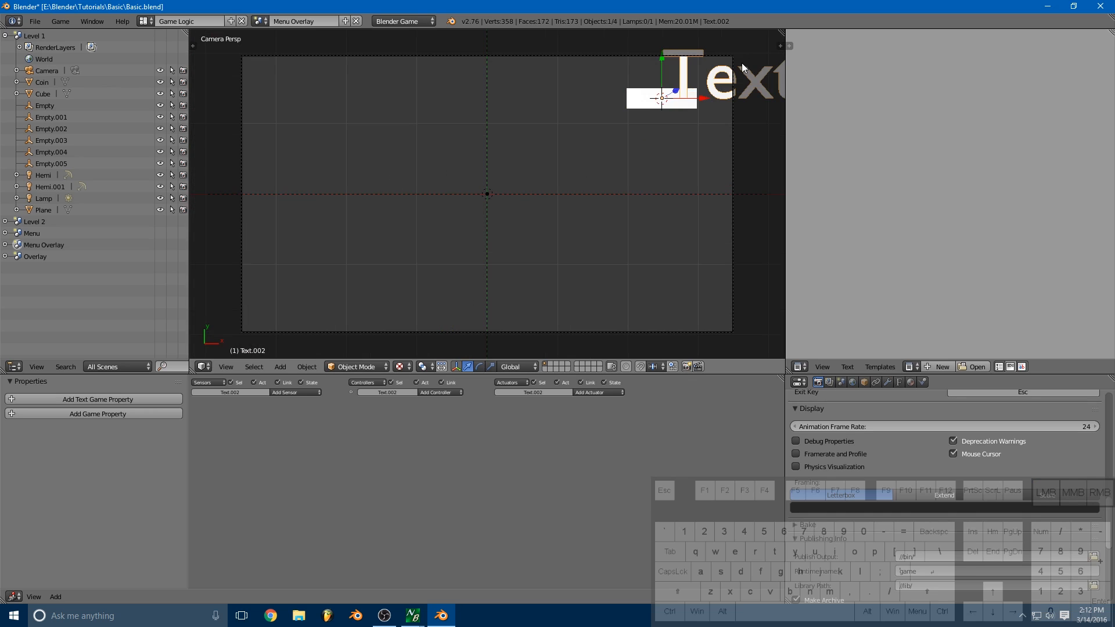
pyautogui.press('g')
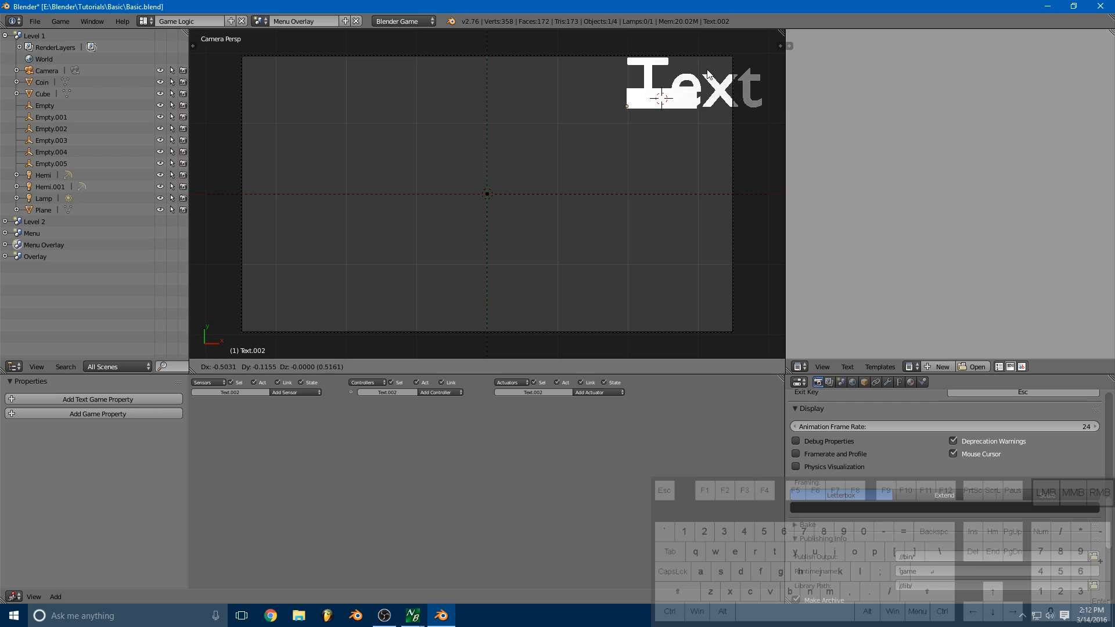
pyautogui.click(707, 74)
pyautogui.press('s')
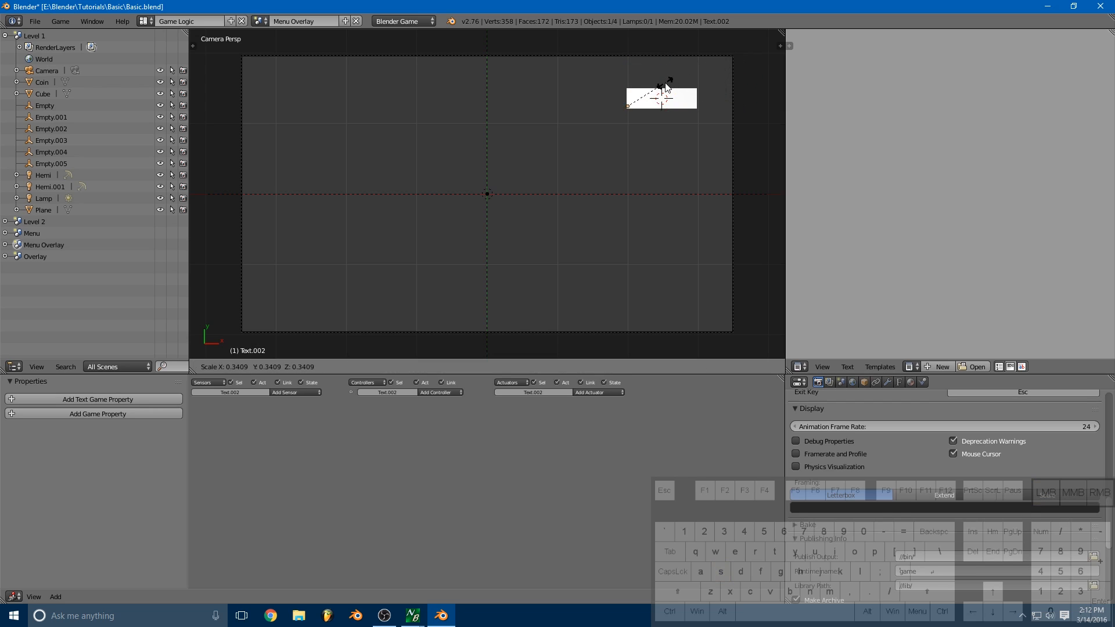
pyautogui.click(681, 113)
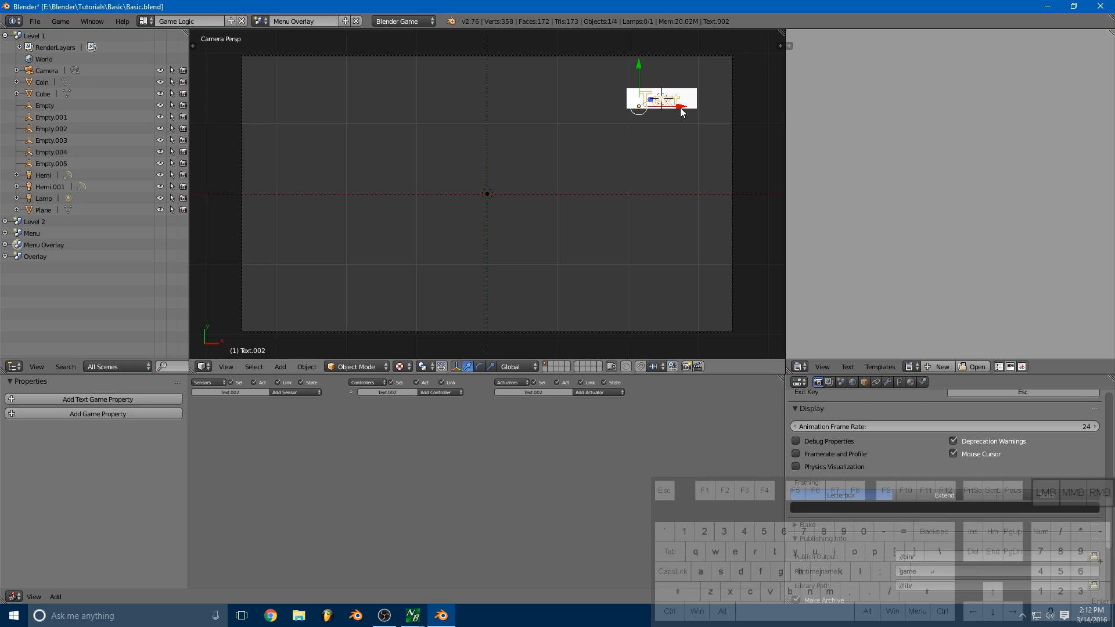
# Step: Shift the text object off the button, change its content to "Play", and move it back onto the middle of the button
pyautogui.press('Tab')
pyautogui.press('Tab')
pyautogui.moveTo(635, 61); pyautogui.dragTo(643, 91)
pyautogui.press('Tab')
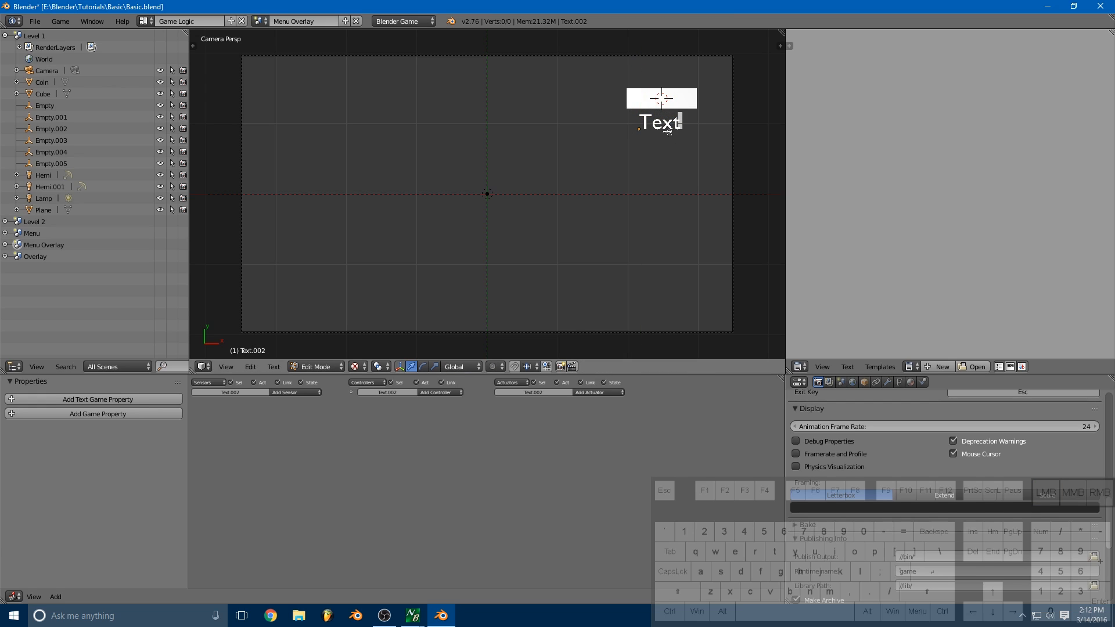
pyautogui.press('BackSpace')
pyautogui.press('BackSpace')
pyautogui.press('BackSpace')
pyautogui.press('BackSpace')
pyautogui.write('Play')
pyautogui.press('Tab')
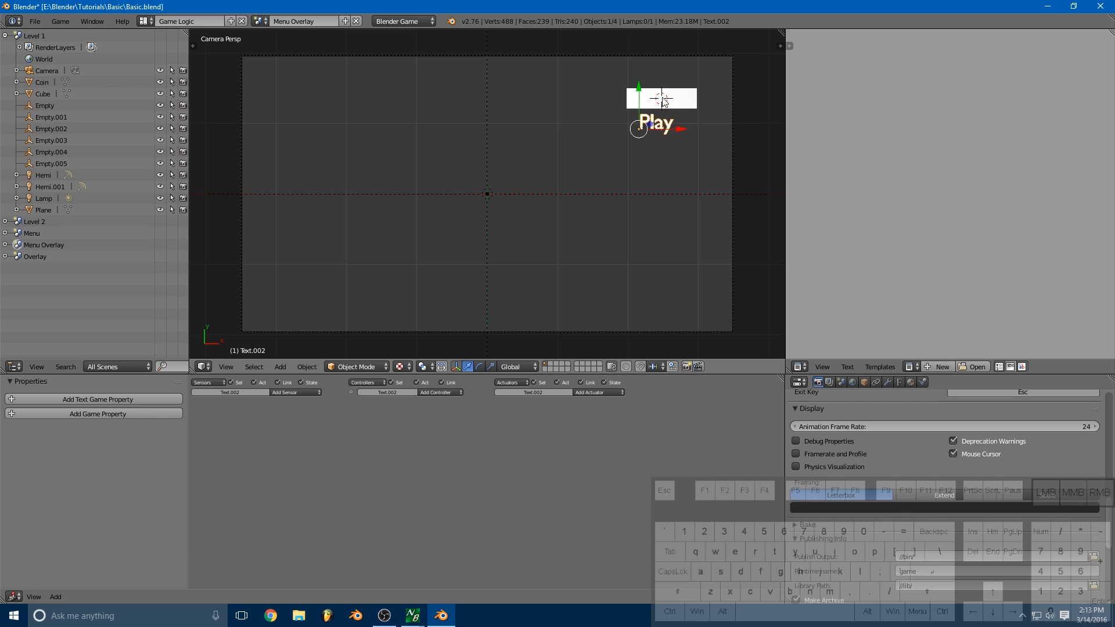
pyautogui.moveTo(639, 87); pyautogui.dragTo(641, 57)
pyautogui.moveTo(680, 106); pyautogui.dragTo(690, 109)
# Step: Give the button plane a new material named "Menu Button"
pyautogui.rightClick(696, 97)
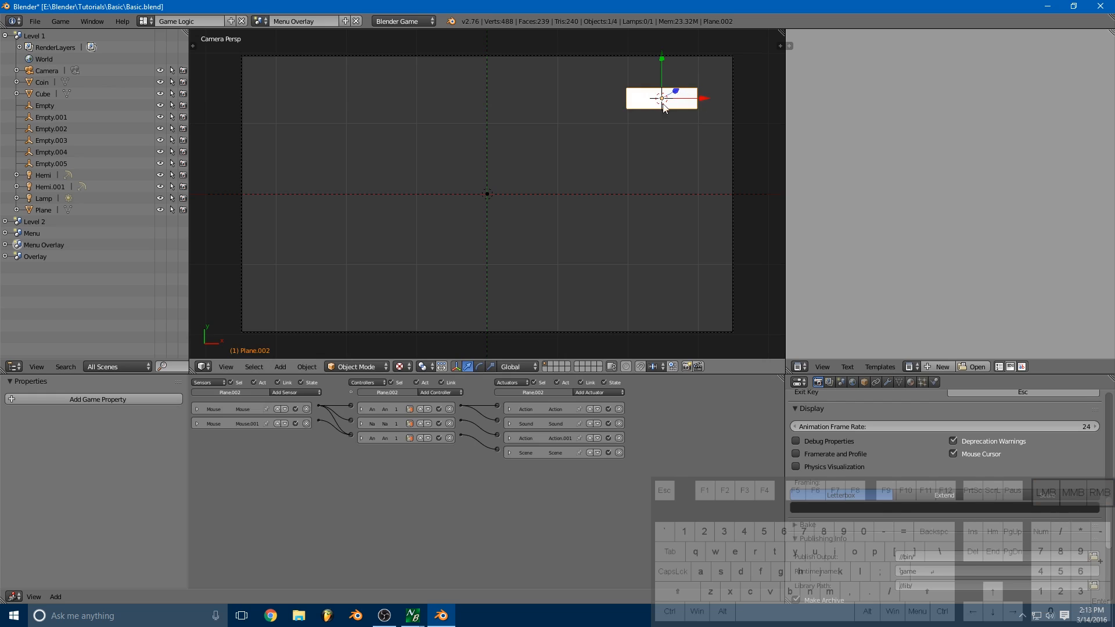
pyautogui.click(911, 383)
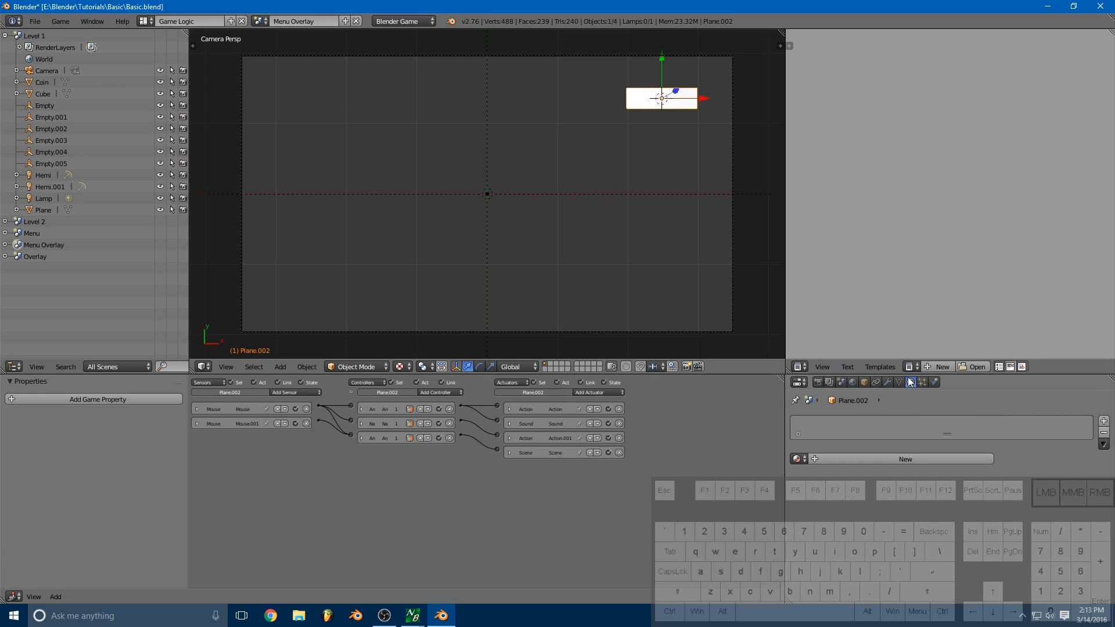
pyautogui.click(848, 458)
pyautogui.click(830, 458)
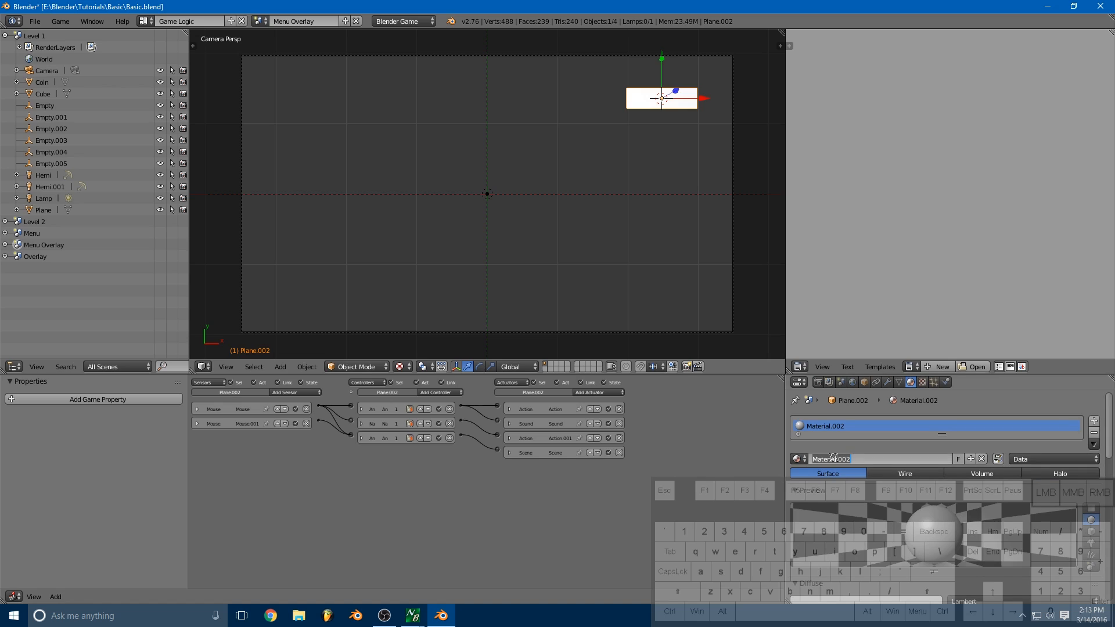
pyautogui.write('MenuButton')
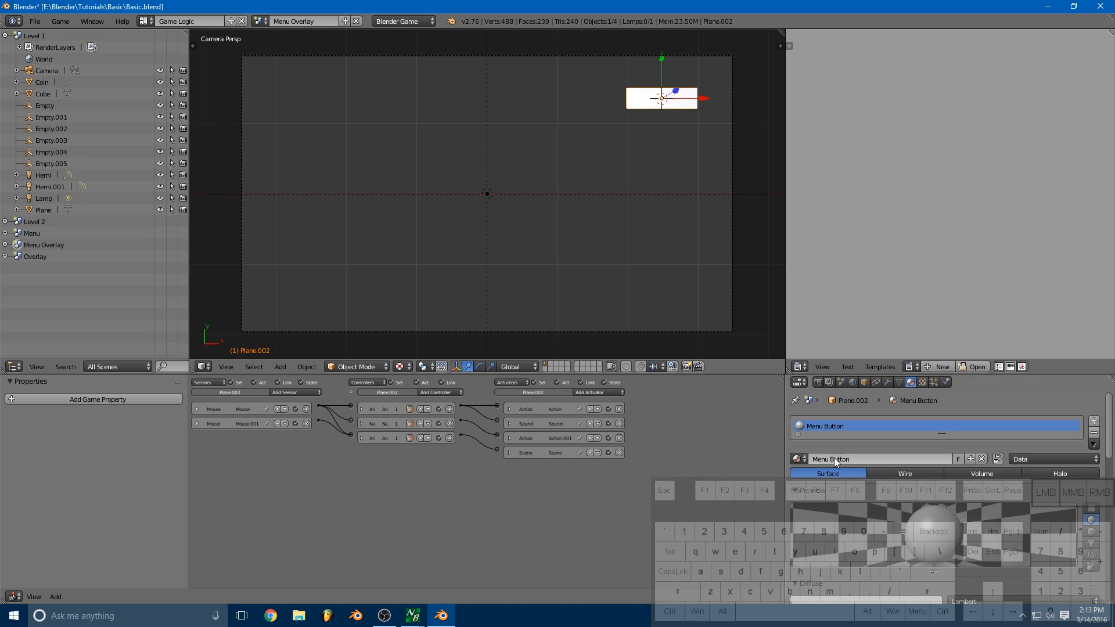
pyautogui.press('Return')
# Step: Set the button material's diffuse colour to orange (R 0.800, G 0.245, B 0.000) and make it shadeless
pyautogui.scroll(-4, 857, 507)
pyautogui.click(856, 508)
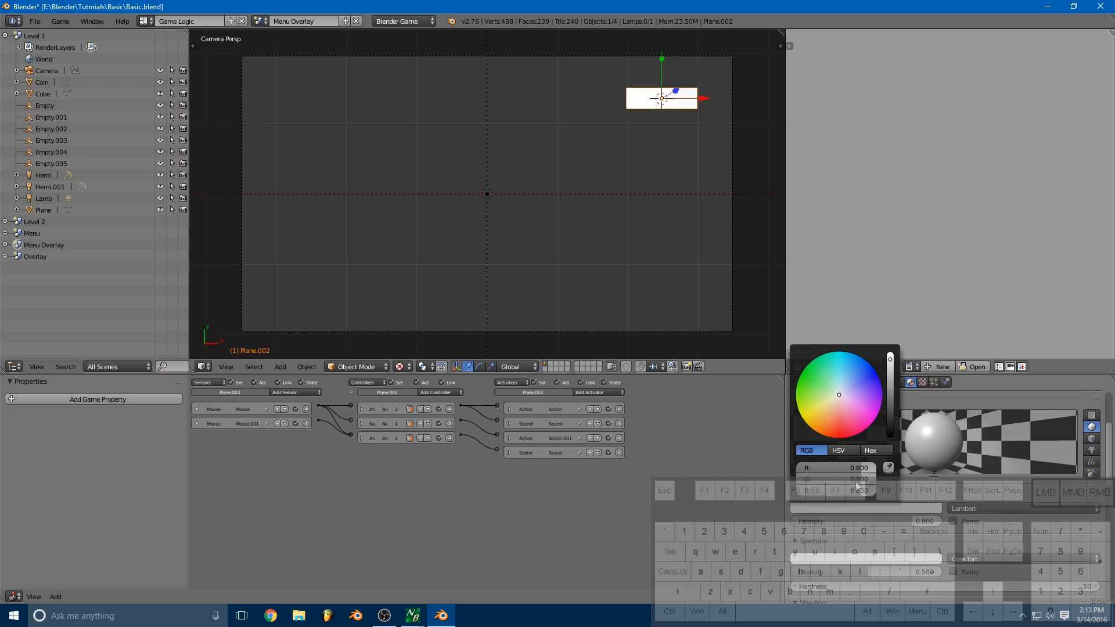
pyautogui.moveTo(837, 399); pyautogui.dragTo(819, 437)
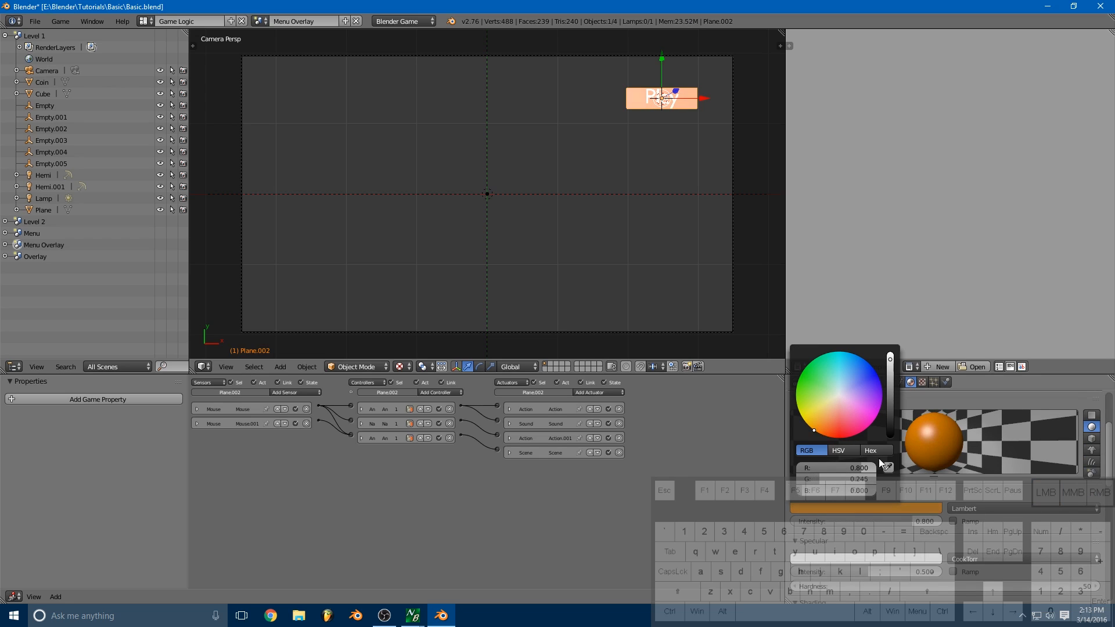
pyautogui.scroll(-4, 952, 507)
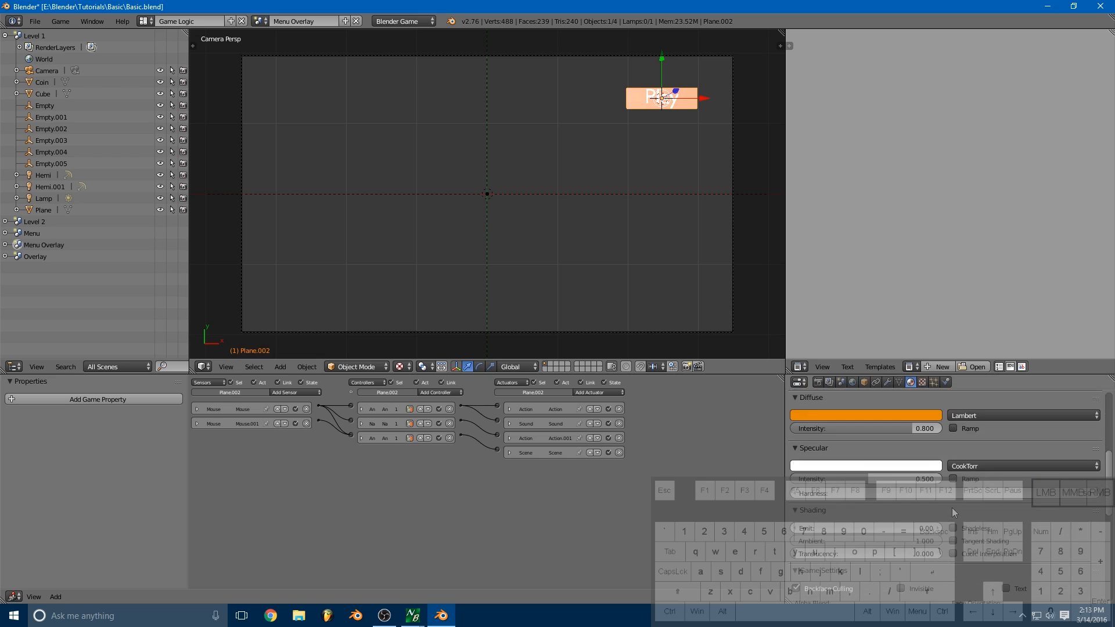
pyautogui.click(952, 528)
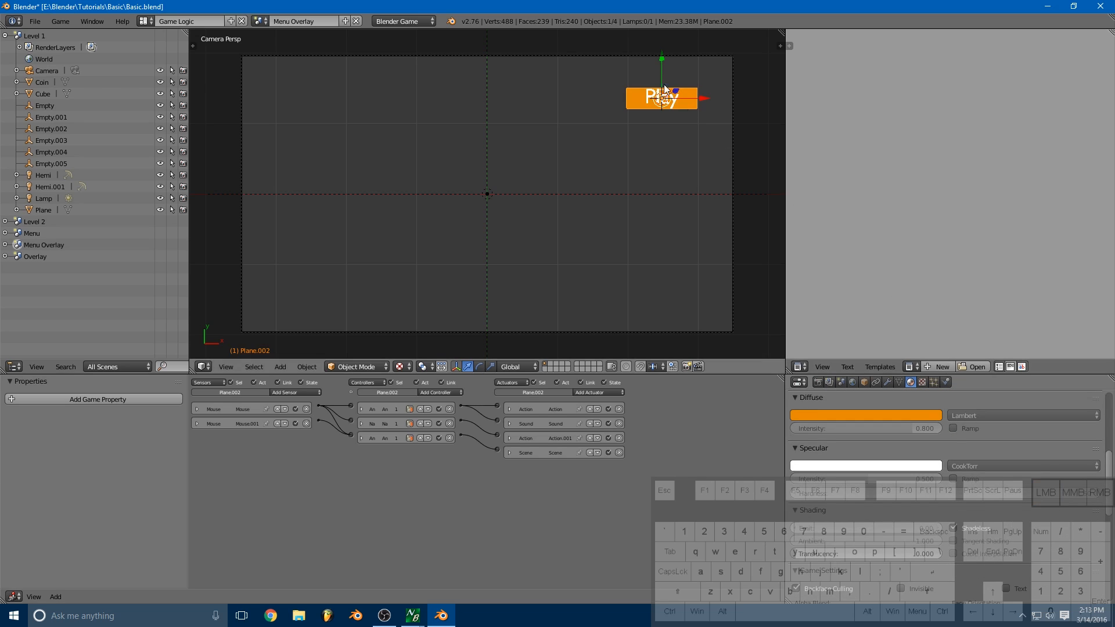
# Step: Fine-tune the Play text's vertical position and scale so it sits neatly inside the orange button
pyautogui.scroll(3, 664, 63)
pyautogui.scroll(-1, 668, 70)
pyautogui.rightClick(685, 80)
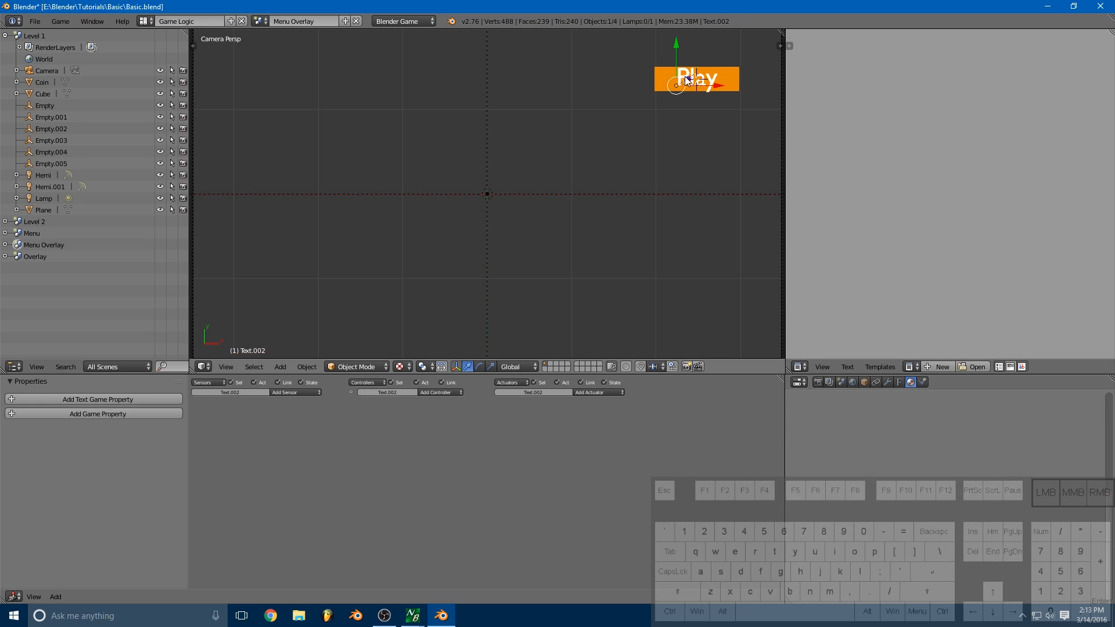
pyautogui.moveTo(676, 40); pyautogui.dragTo(677, 40)
pyautogui.press('s')
pyautogui.click(720, 46)
pyautogui.scroll(-3, 581, 116)
pyautogui.press('Home')
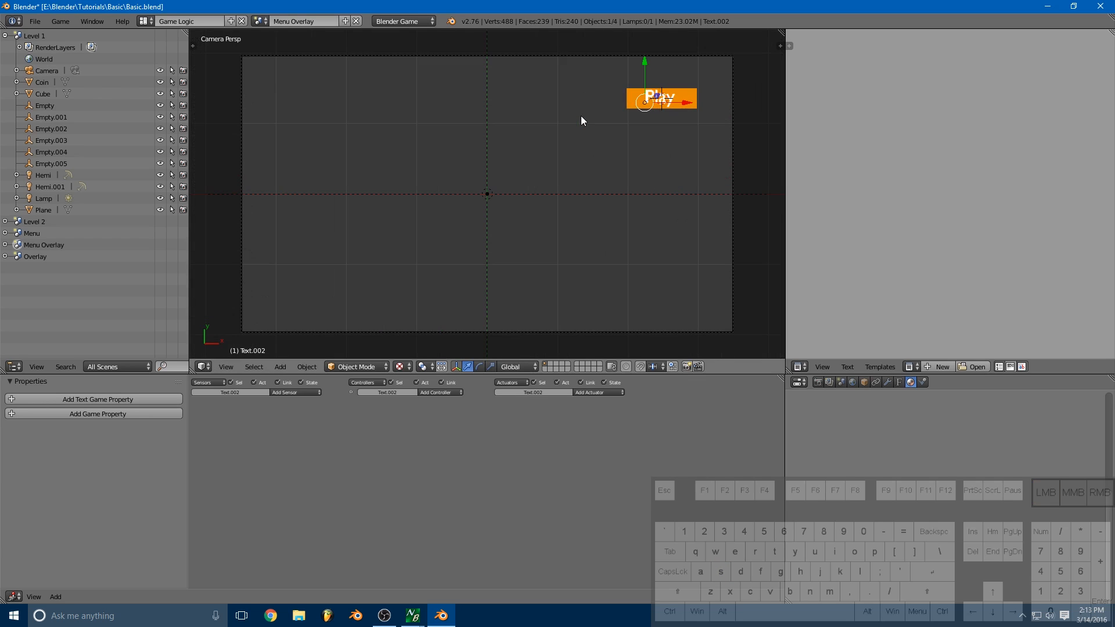
# Step: Run the game twice to check how the Play text looks on the button, quitting each time
pyautogui.press('p')
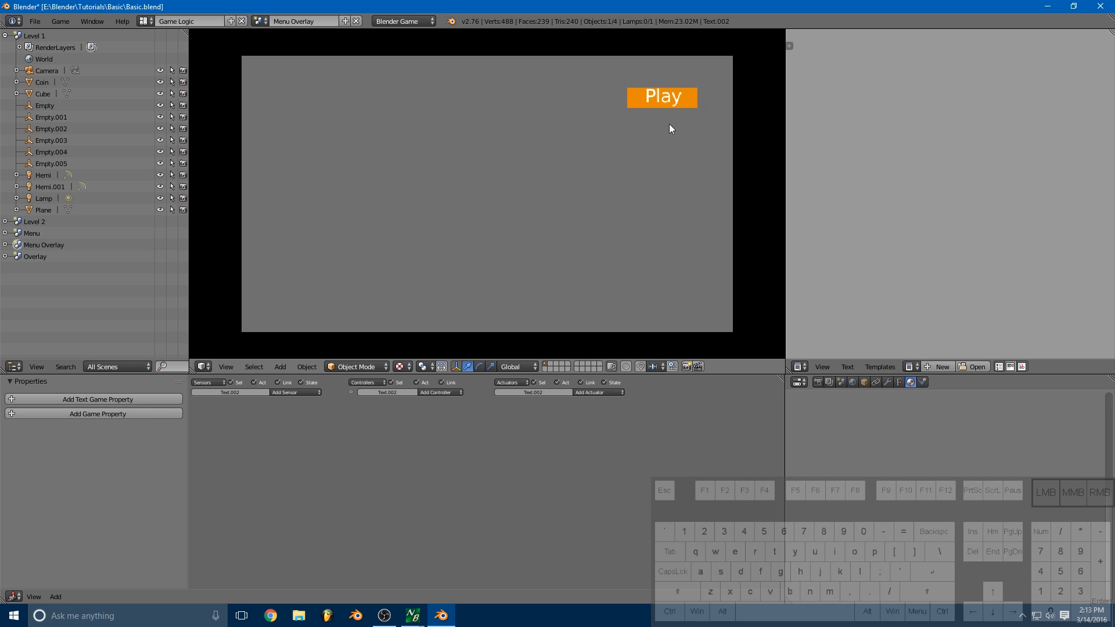
pyautogui.press('Escape')
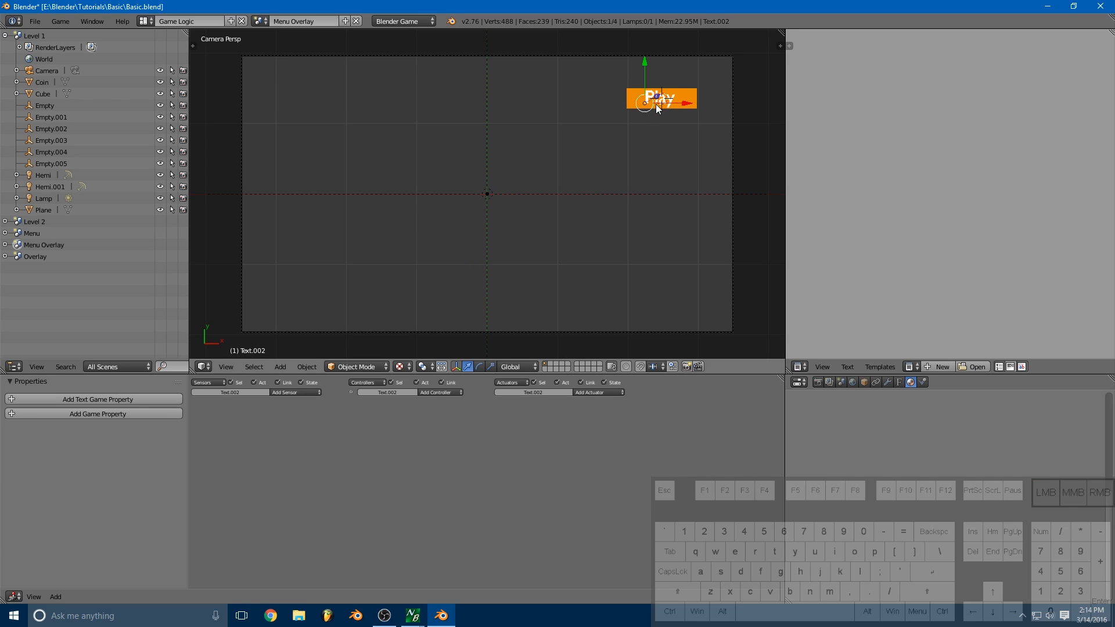
pyautogui.press('p')
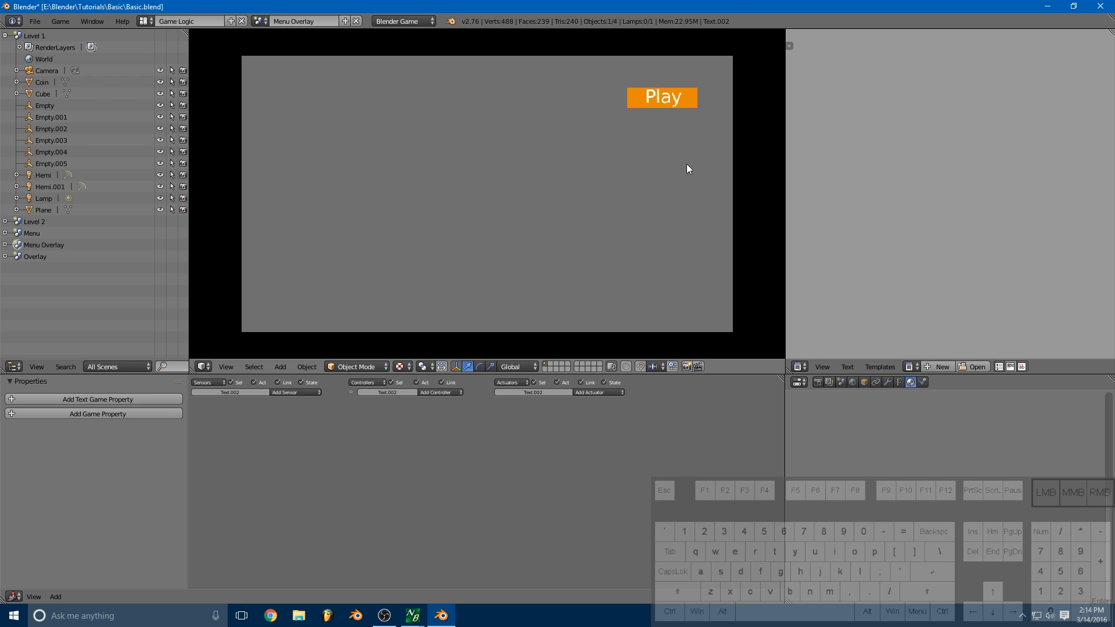
pyautogui.press('Escape')
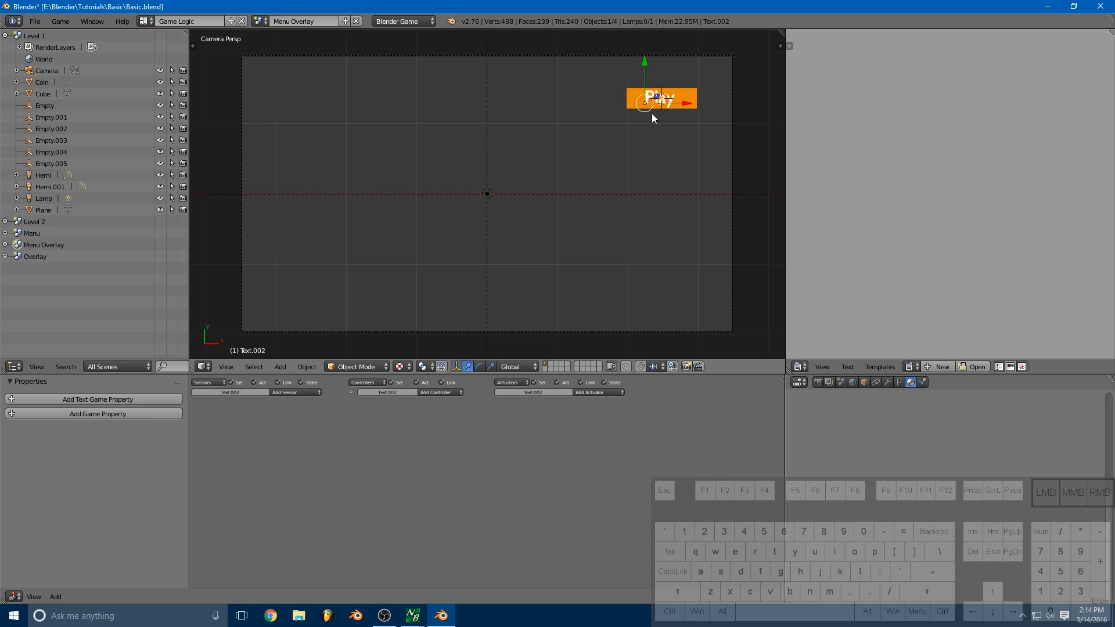
# Step: Convert the Play text to a mesh and run the game briefly to check its appearance
pyautogui.hotkey('alt', 'c')
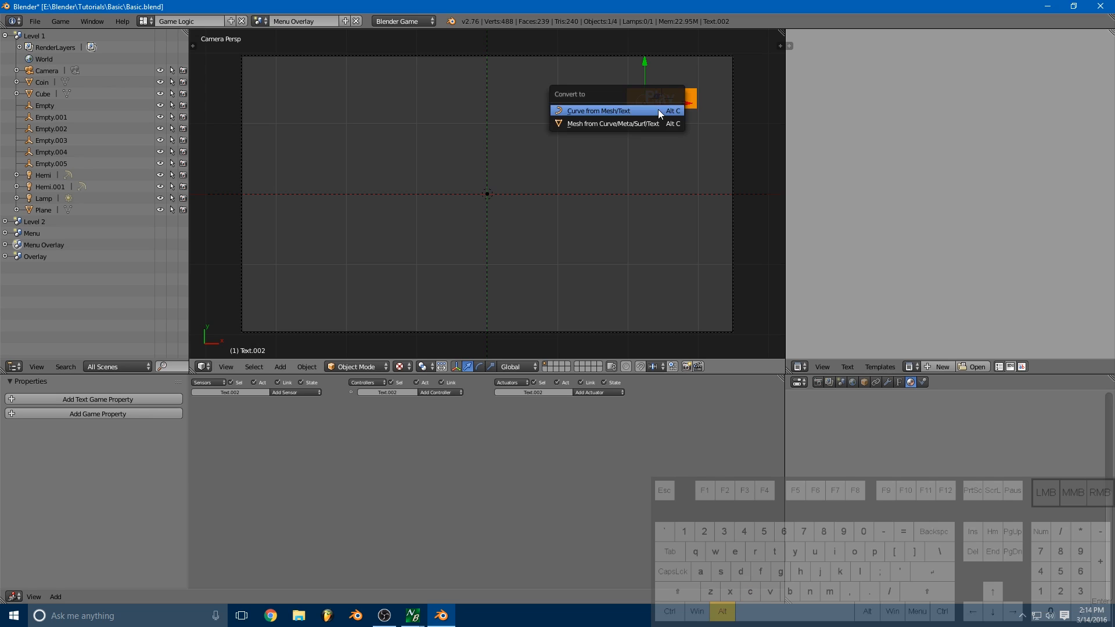
pyautogui.click(620, 123)
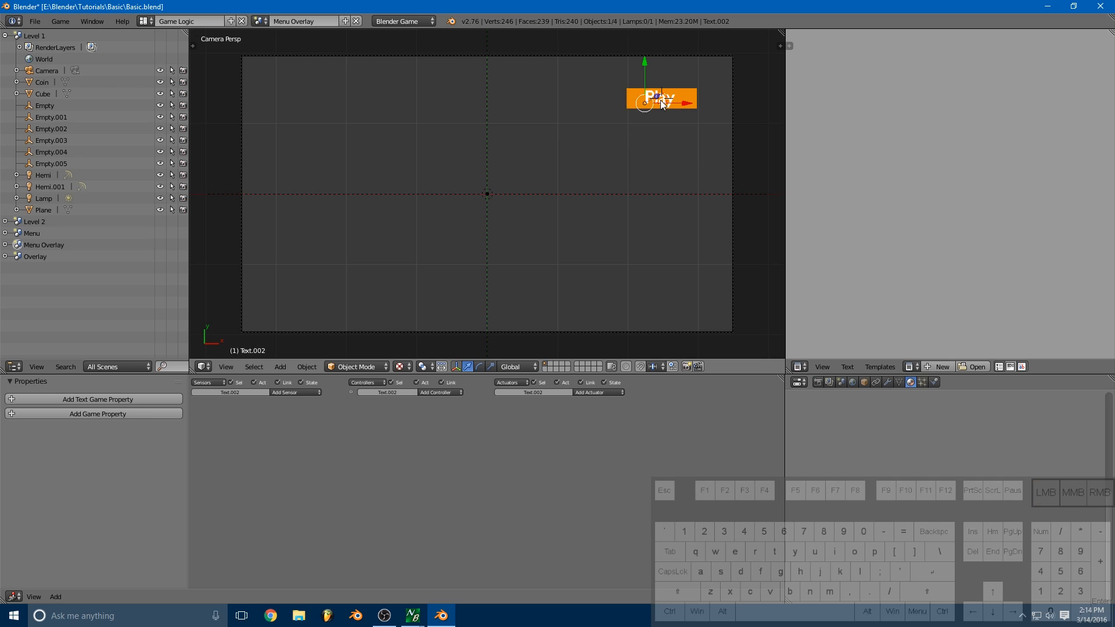
pyautogui.press('p')
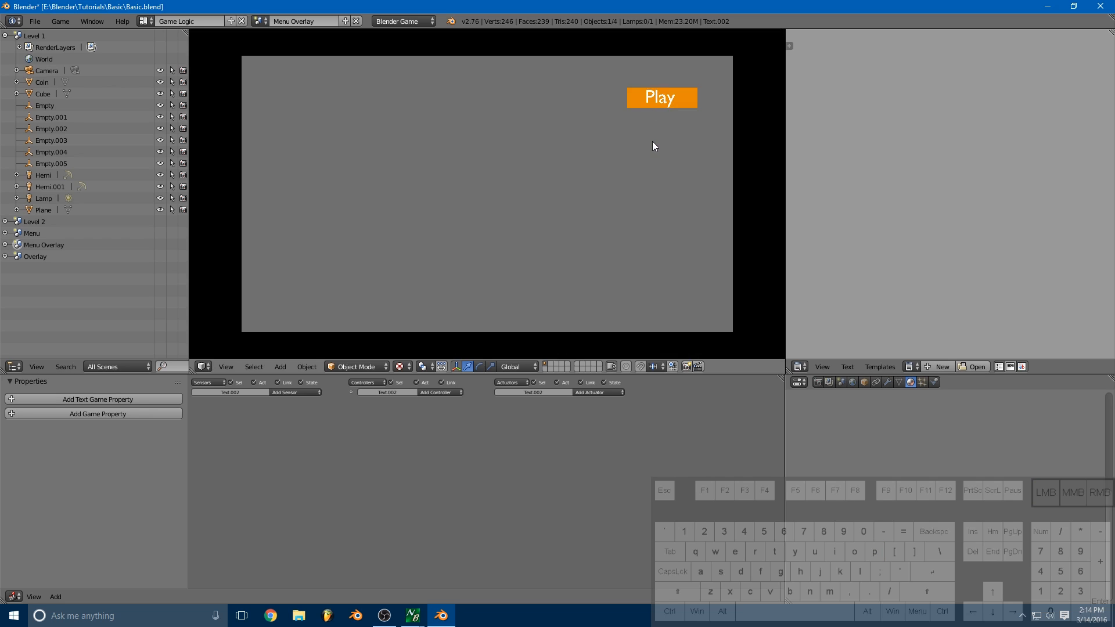
pyautogui.press('Escape')
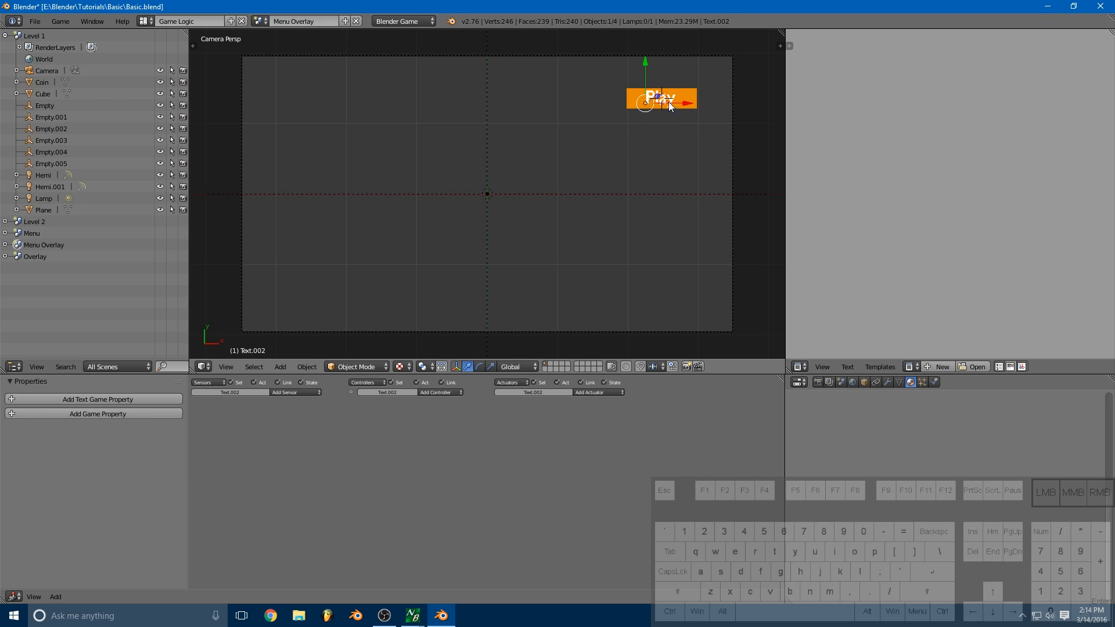
# Step: Parent the Play text mesh to the button plane with the Object parenting type
pyautogui.keyDown('shift'); pyautogui.rightClick(633, 96); pyautogui.keyUp('shift')
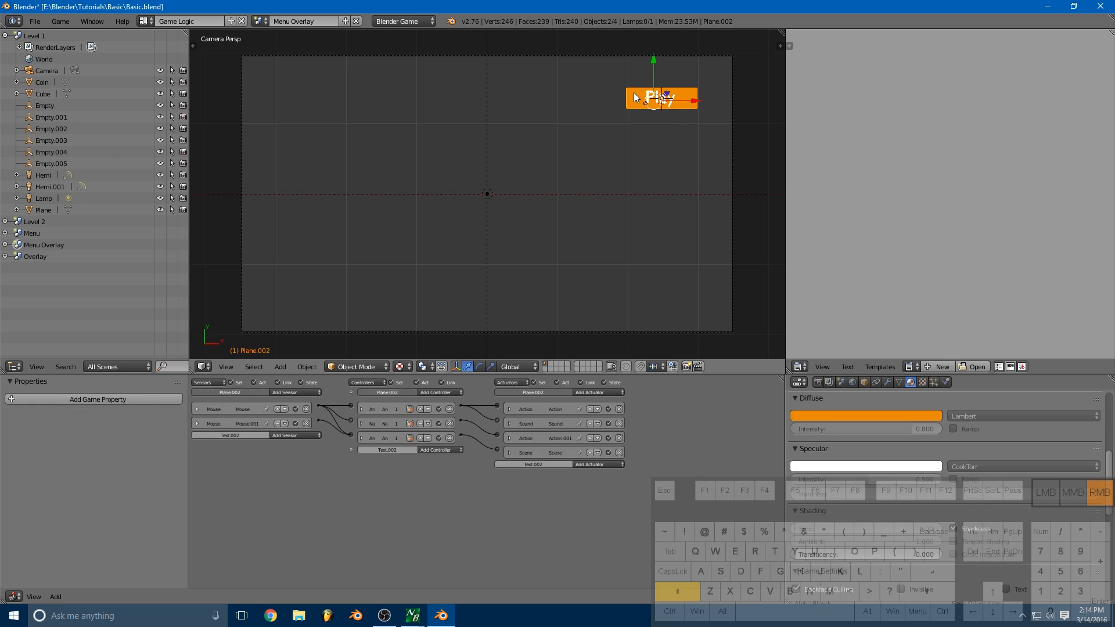
pyautogui.hotkey('ctrl', 'p')
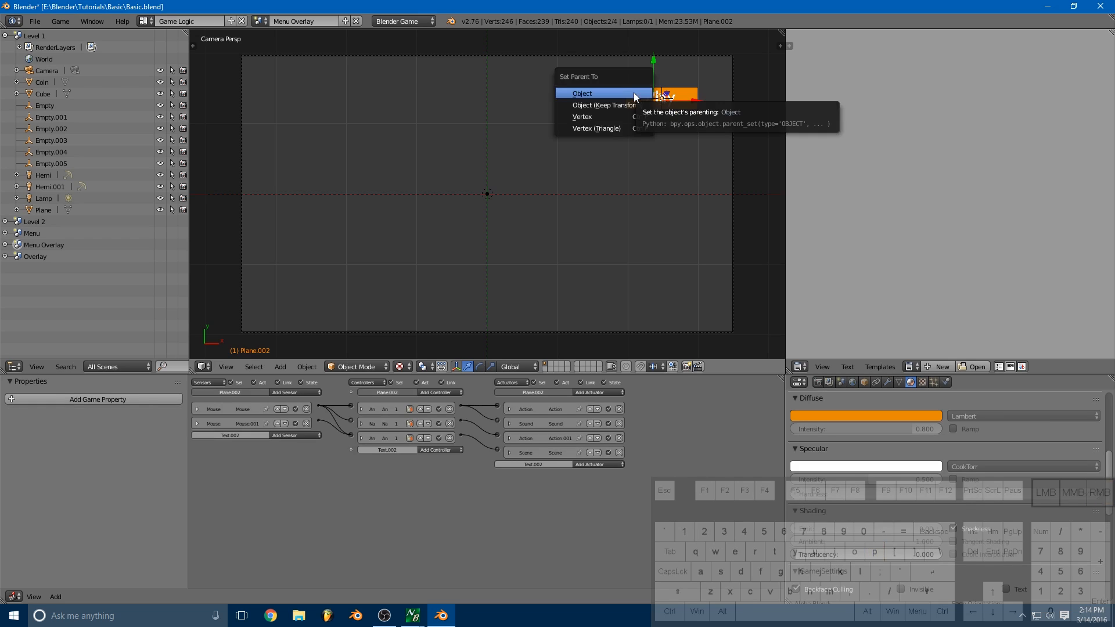
pyautogui.click(590, 93)
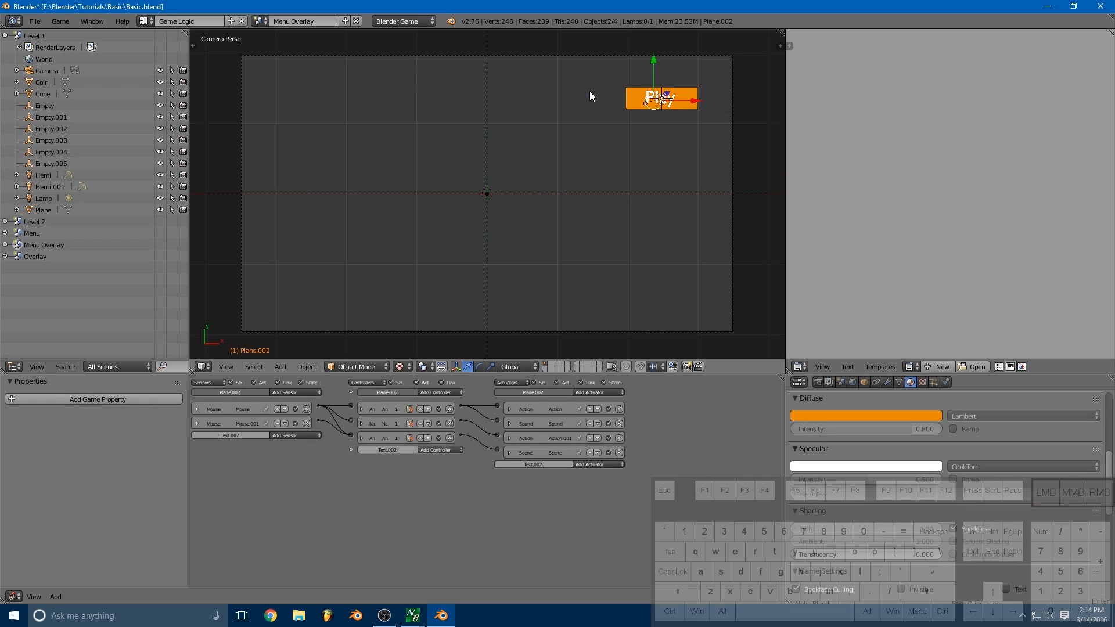
# Step: Run the game, test the button by activating it over the Play label, and quit the game
pyautogui.press('p')
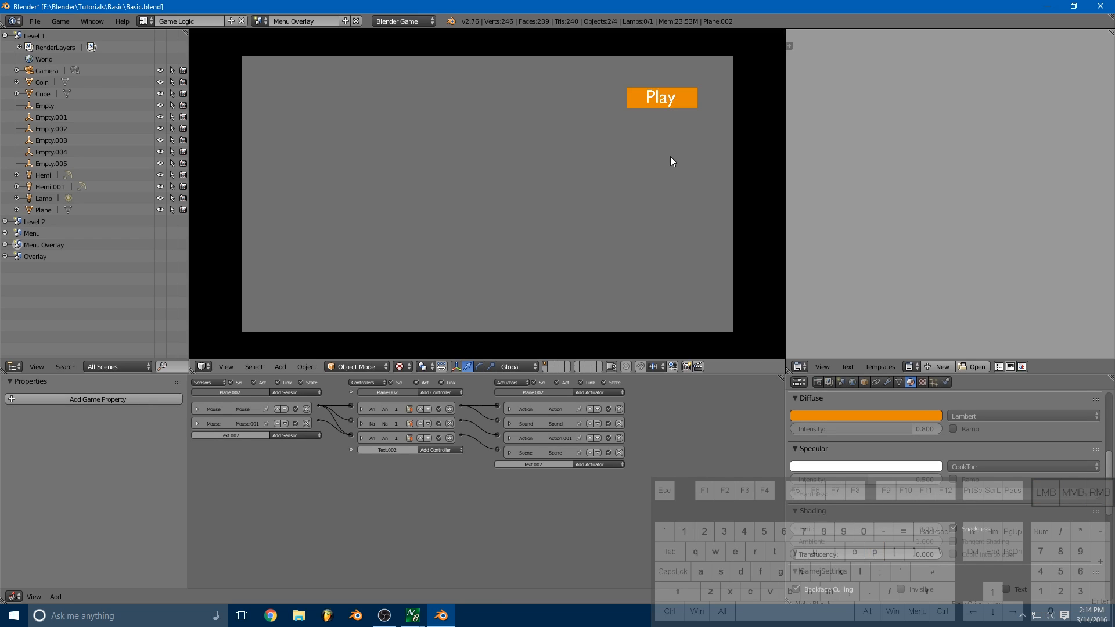
pyautogui.click(650, 98)
pyautogui.press('Escape')
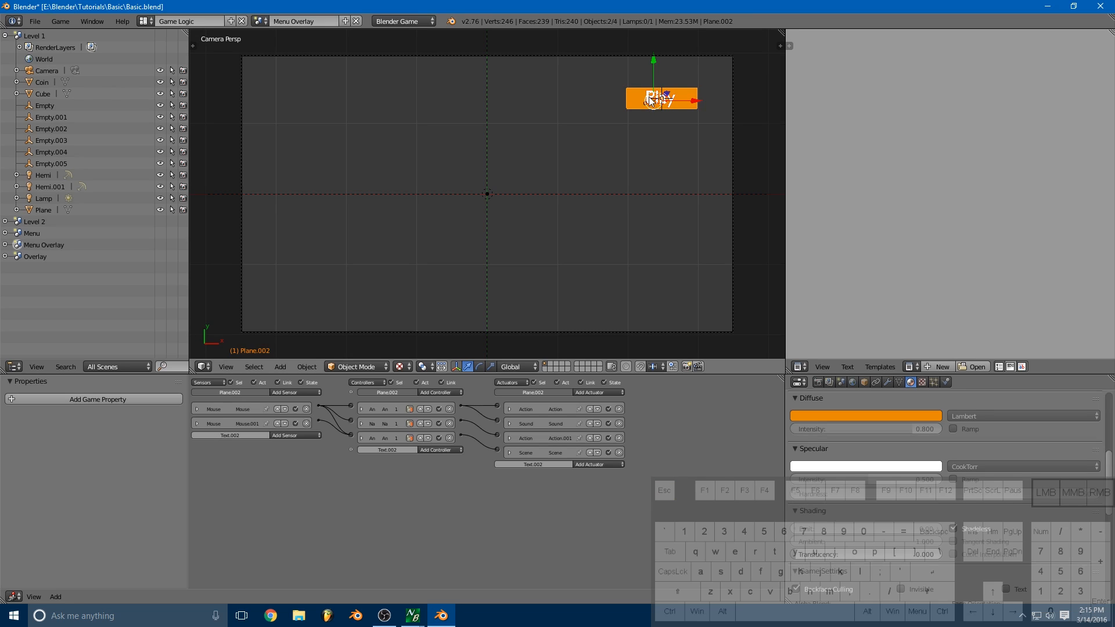
# Step: Set the Play text's physics type to No Collision and run the game to test the button's hover over the label
pyautogui.rightClick(649, 103)
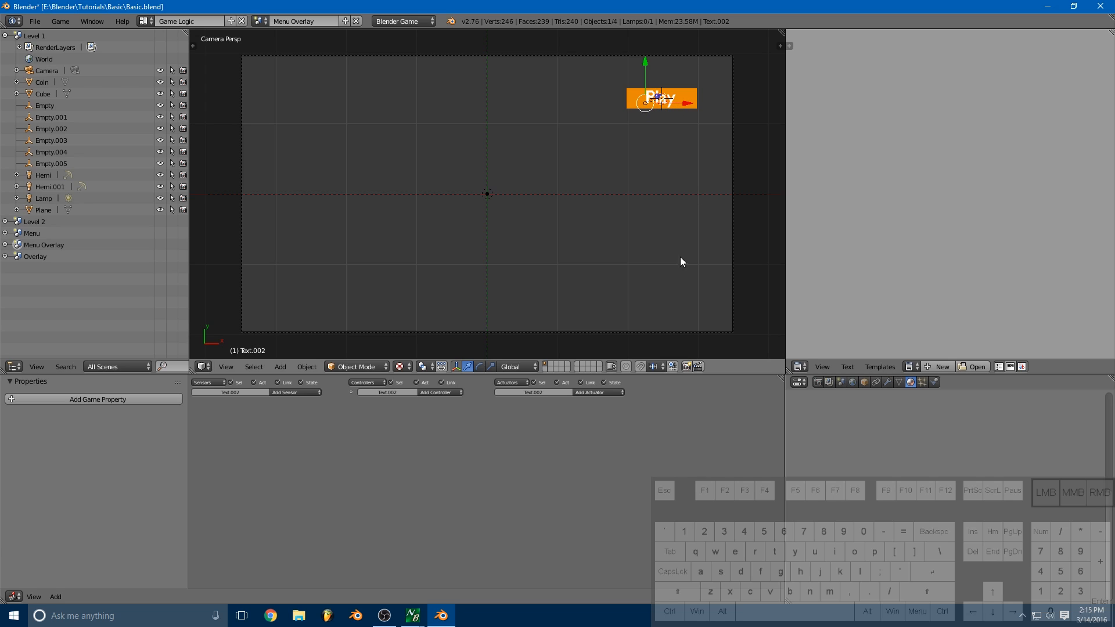
pyautogui.click(935, 381)
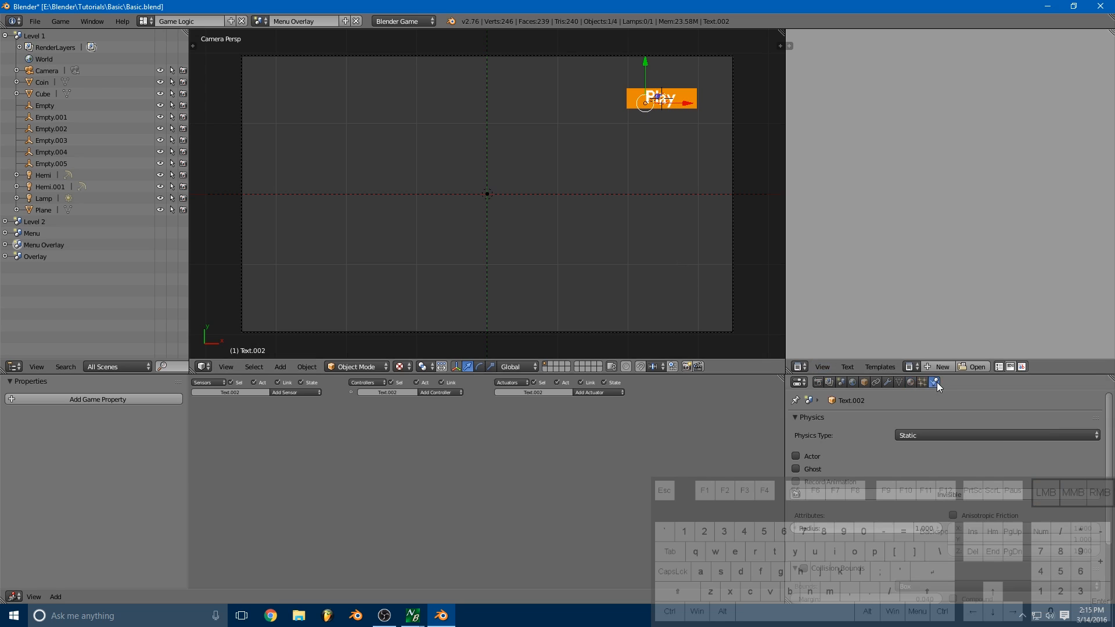
pyautogui.click(916, 435)
pyautogui.click(917, 429)
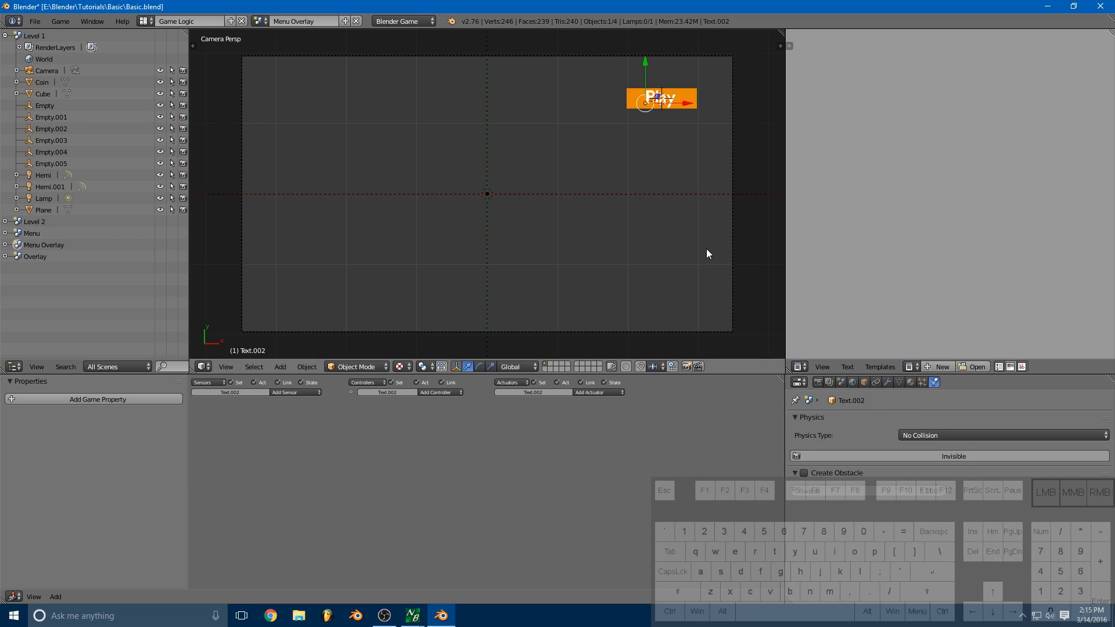
pyautogui.press('p')
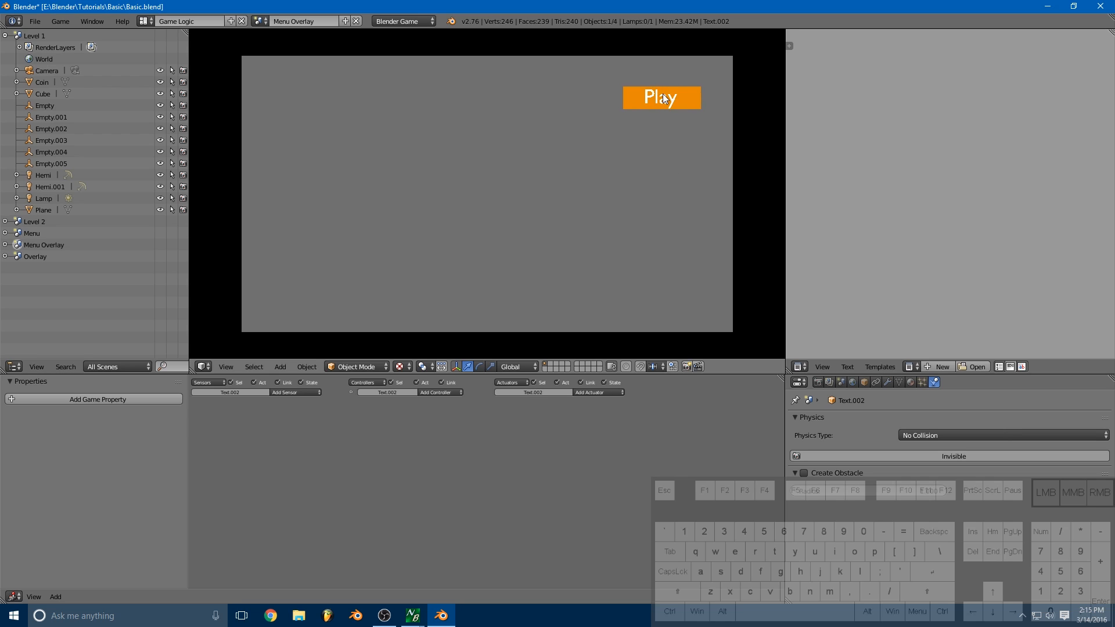
pyautogui.press('Escape')
# Step: Duplicate the button plane together with its Play text and place the copy about 0.43 units below the original along the Y axis
pyautogui.rightClick(626, 85)
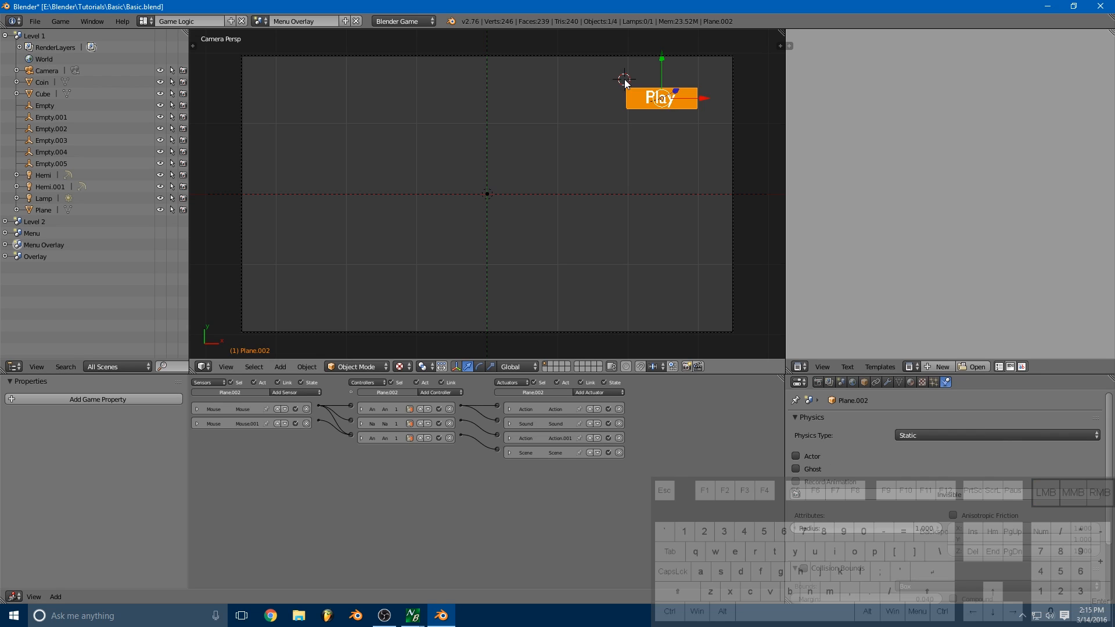
pyautogui.keyDown('shift'); pyautogui.rightClick(655, 100); pyautogui.keyUp('shift')
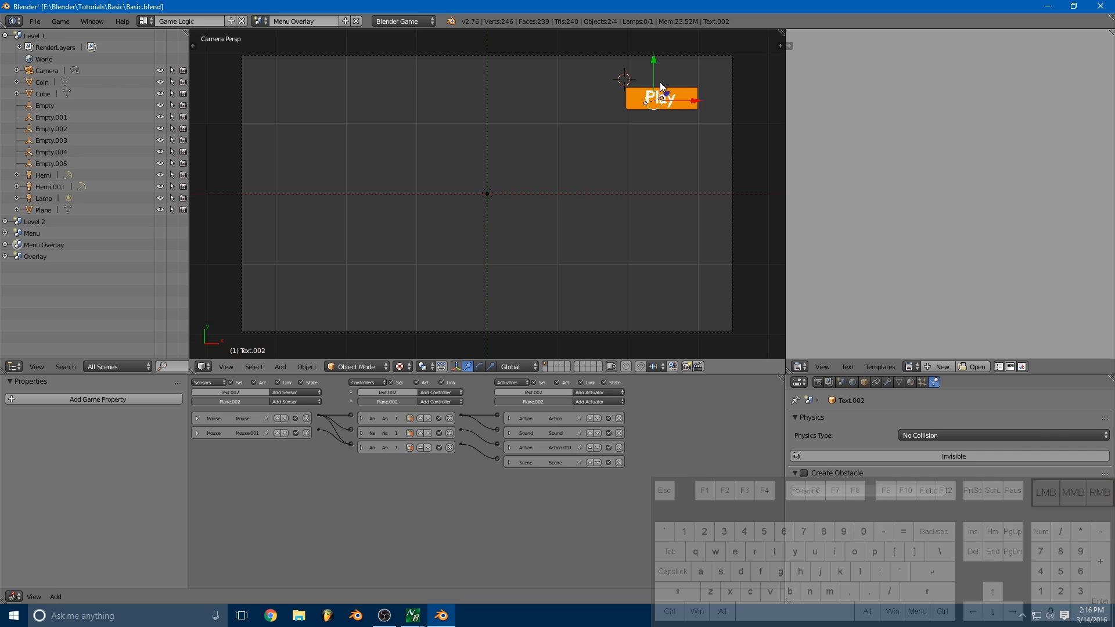
pyautogui.hotkey('shift', 'd')
pyautogui.moveTo(659, 82); pyautogui.dragTo(664, 109, button='middle')
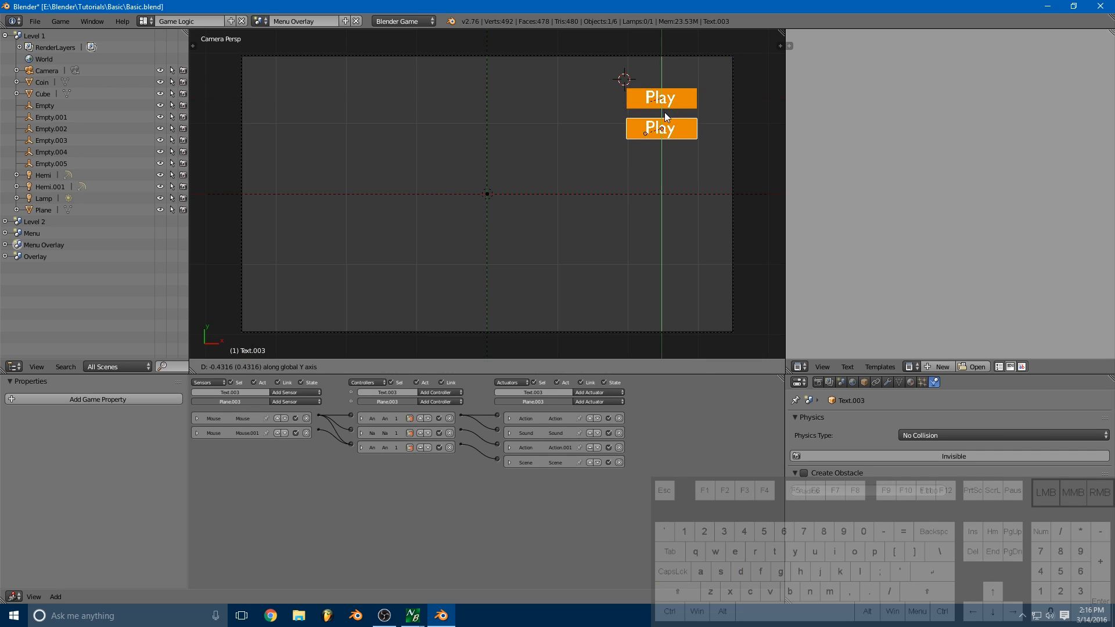
pyautogui.click(664, 113)
# Step: Snap the 3D cursor to the lower button's Play text and delete that text
pyautogui.rightClick(656, 129)
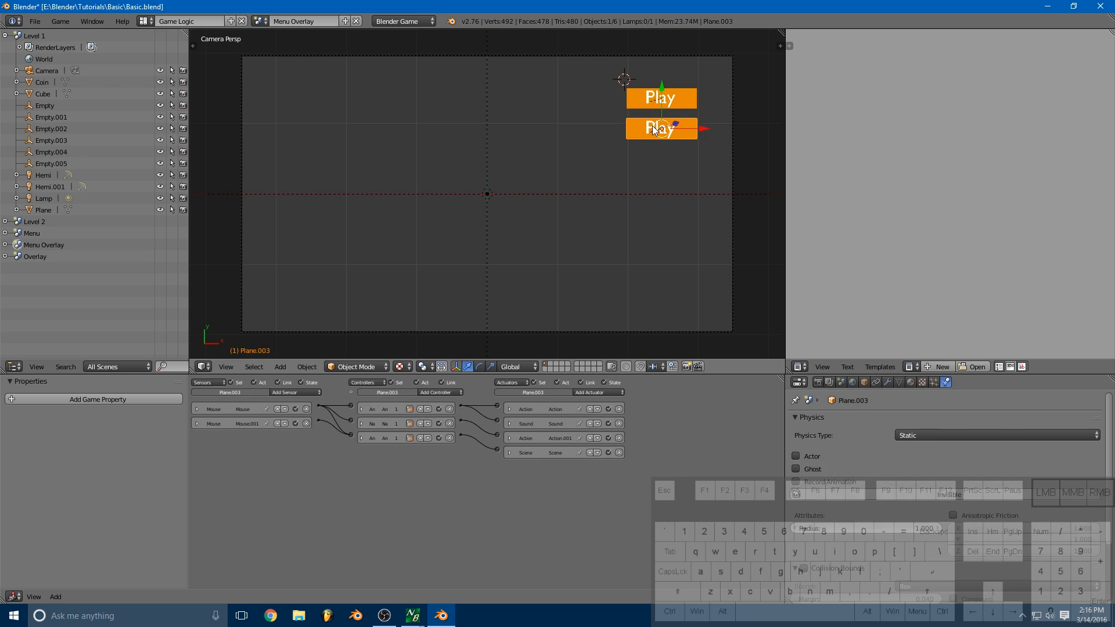
pyautogui.rightClick(655, 129)
pyautogui.hotkey('shift', 's')
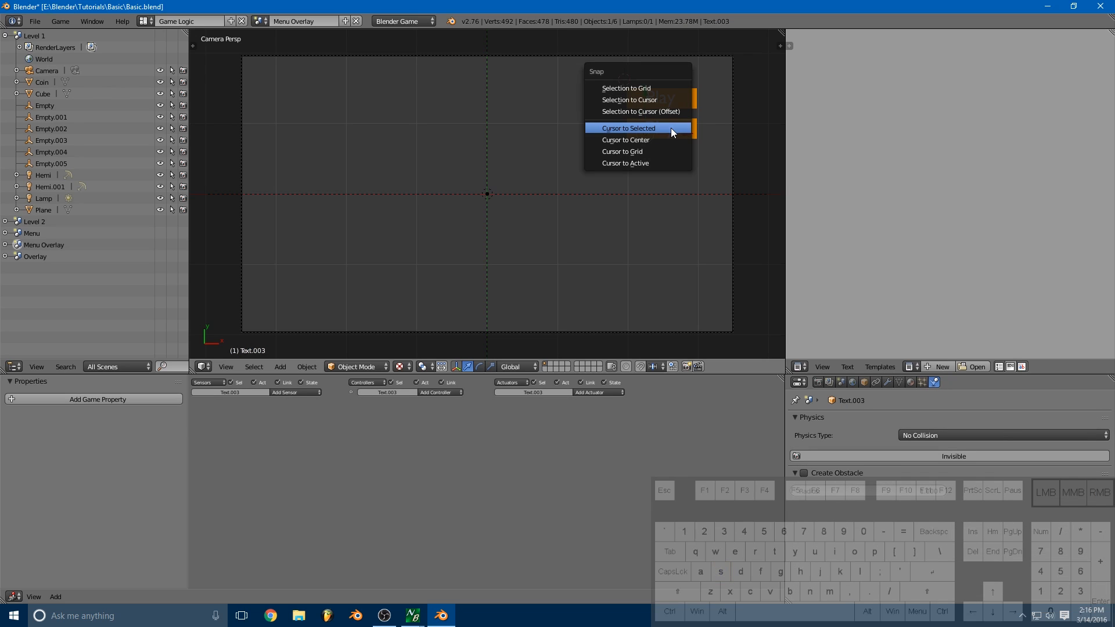
pyautogui.click(671, 128)
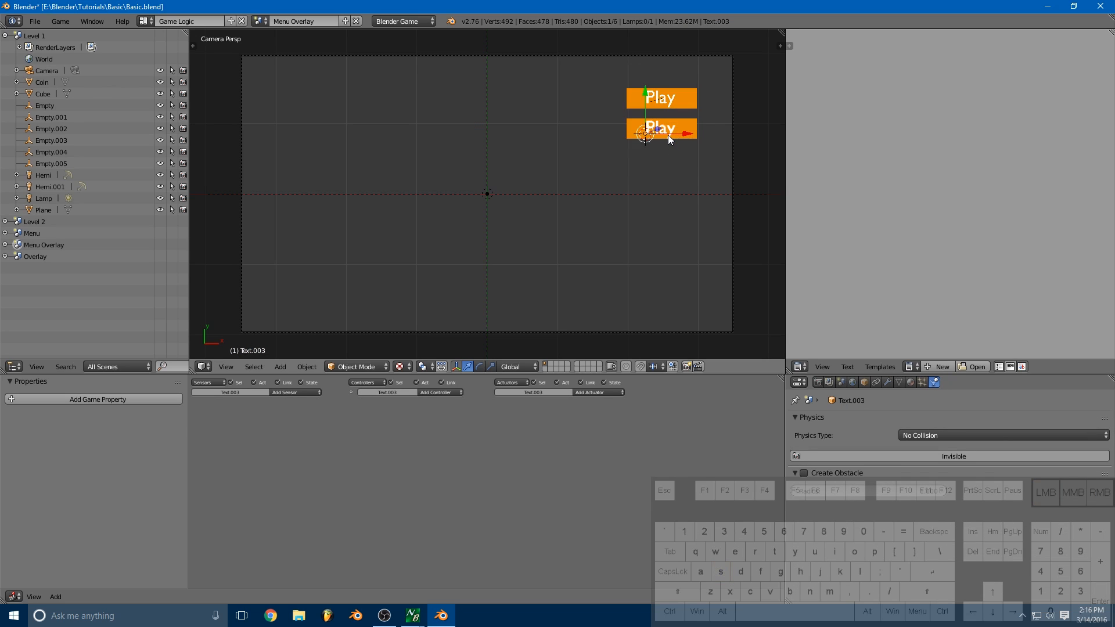
pyautogui.press('x')
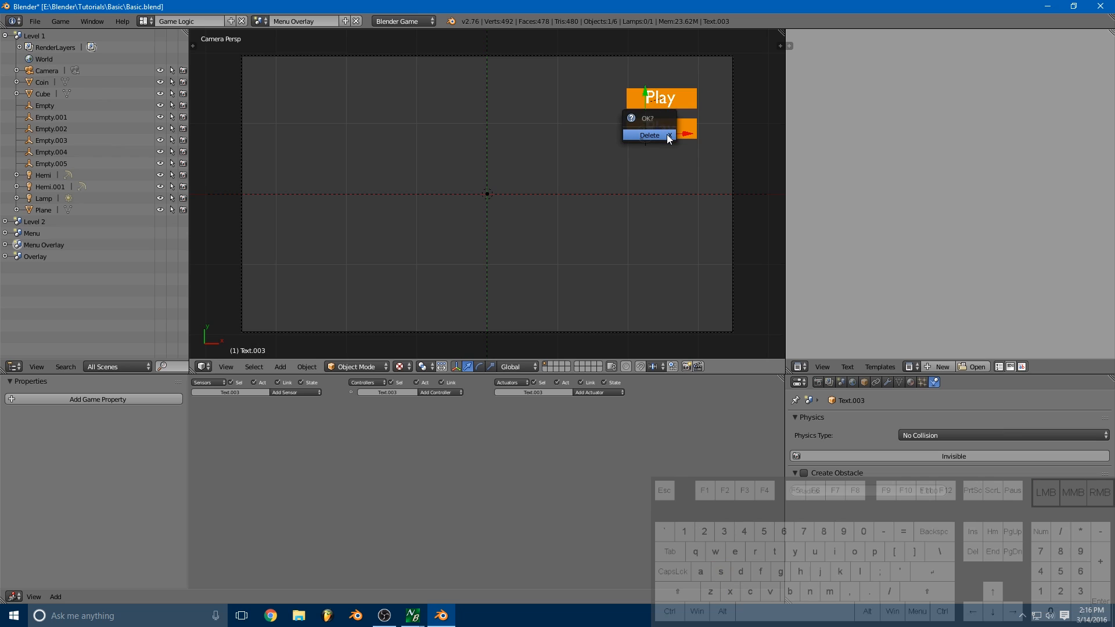
pyautogui.click(667, 135)
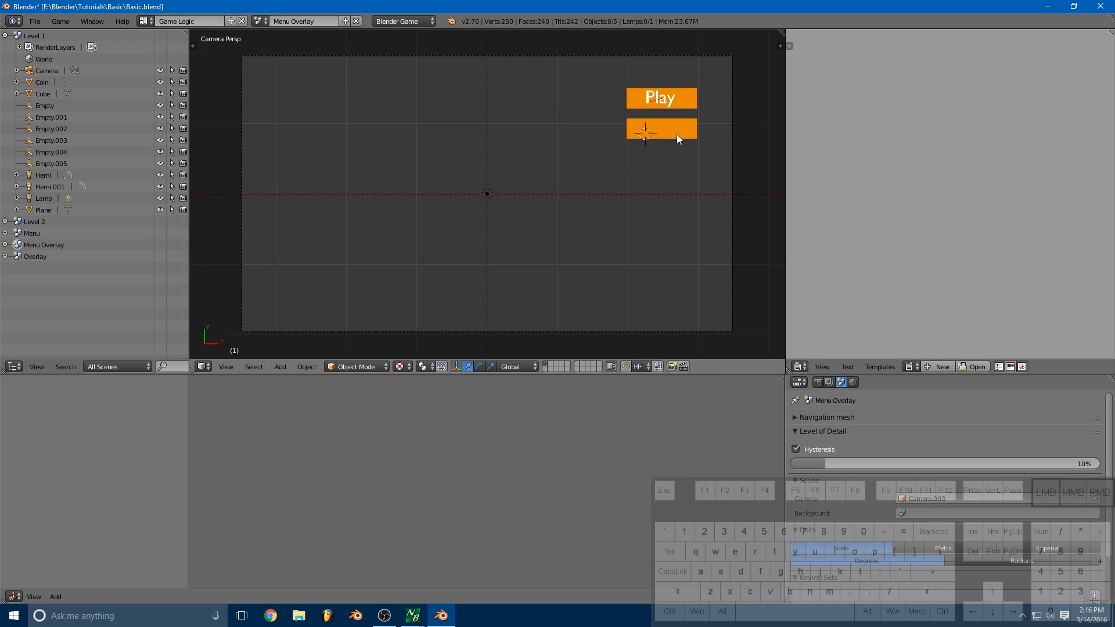
# Step: Add a text object at the 3D cursor on the lower button and scale it to about 0.23
pyautogui.hotkey('shift', 'a')
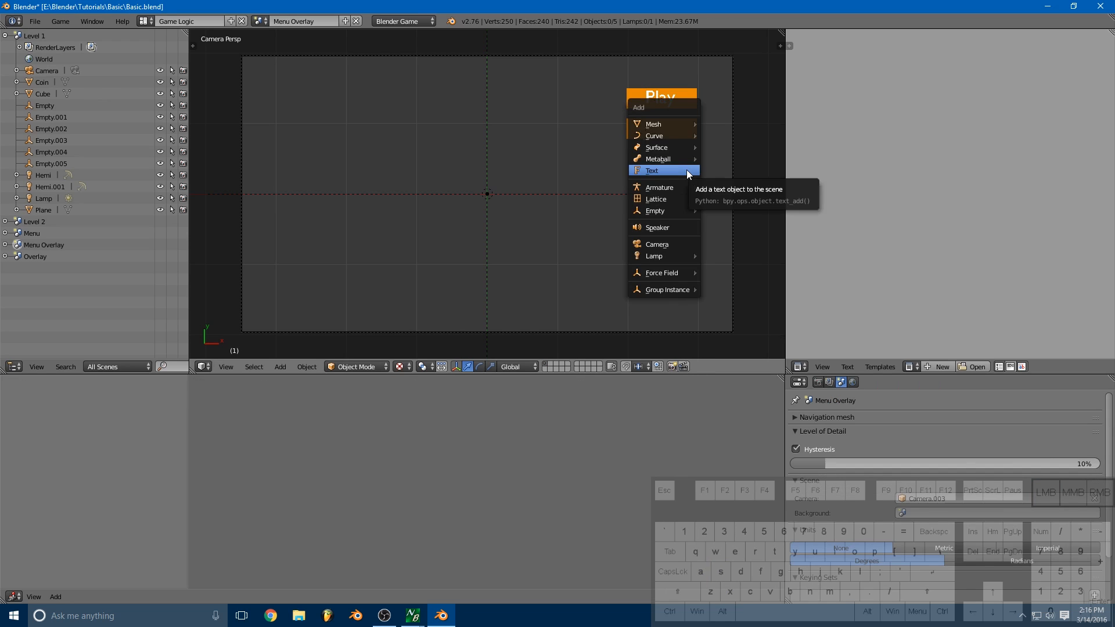
pyautogui.click(687, 172)
pyautogui.press('s')
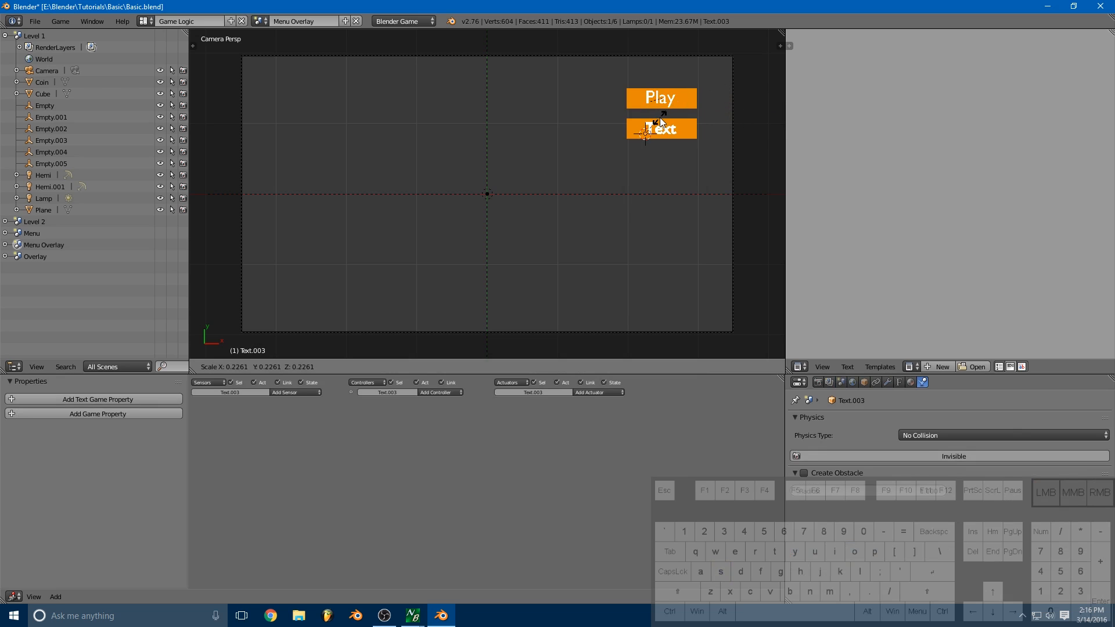
# Step: Scale the second button's text object to about 0.2261, change its text to "Quit", and nudge it into place
pyautogui.click(660, 118)
pyautogui.press('Tab')
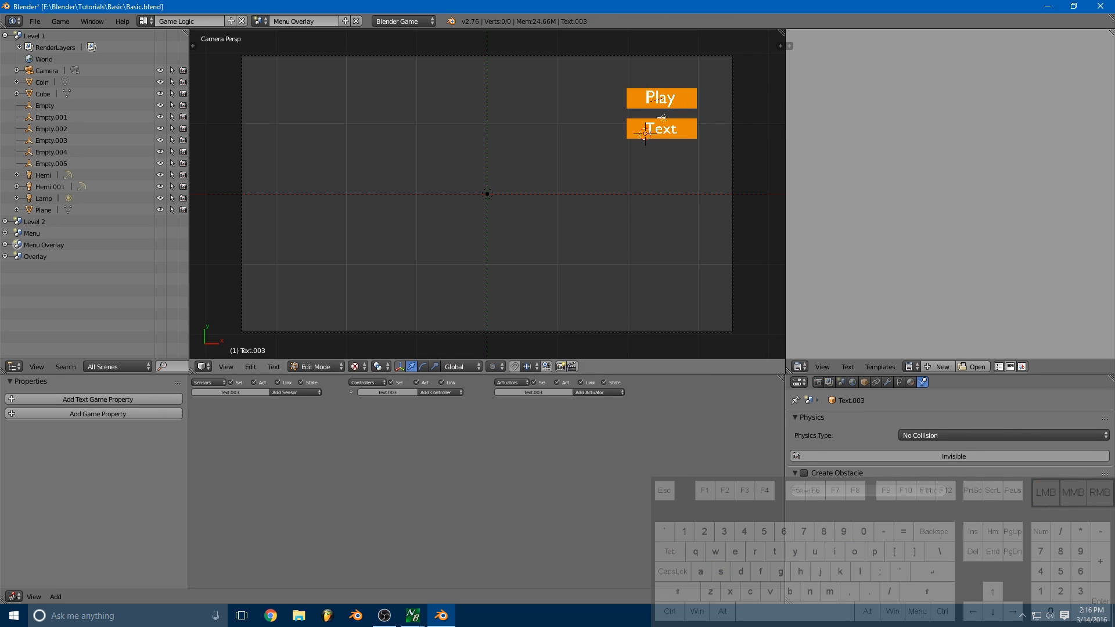
pyautogui.press('BackSpace')
pyautogui.press('BackSpace')
pyautogui.press('BackSpace')
pyautogui.press('BackSpace')
pyautogui.write('Quit')
pyautogui.press('Tab')
pyautogui.moveTo(678, 132); pyautogui.dragTo(676, 132)
# Step: Convert the Quit text to a mesh and parent it to its orange button plane with the Object option
pyautogui.hotkey('alt', 'c')
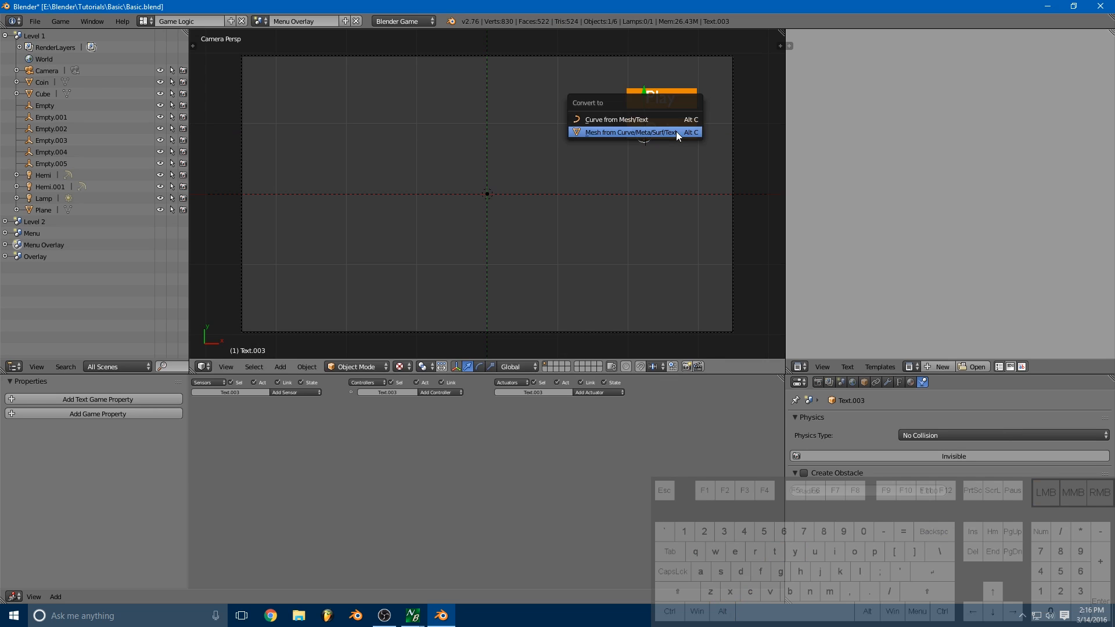
pyautogui.click(605, 131)
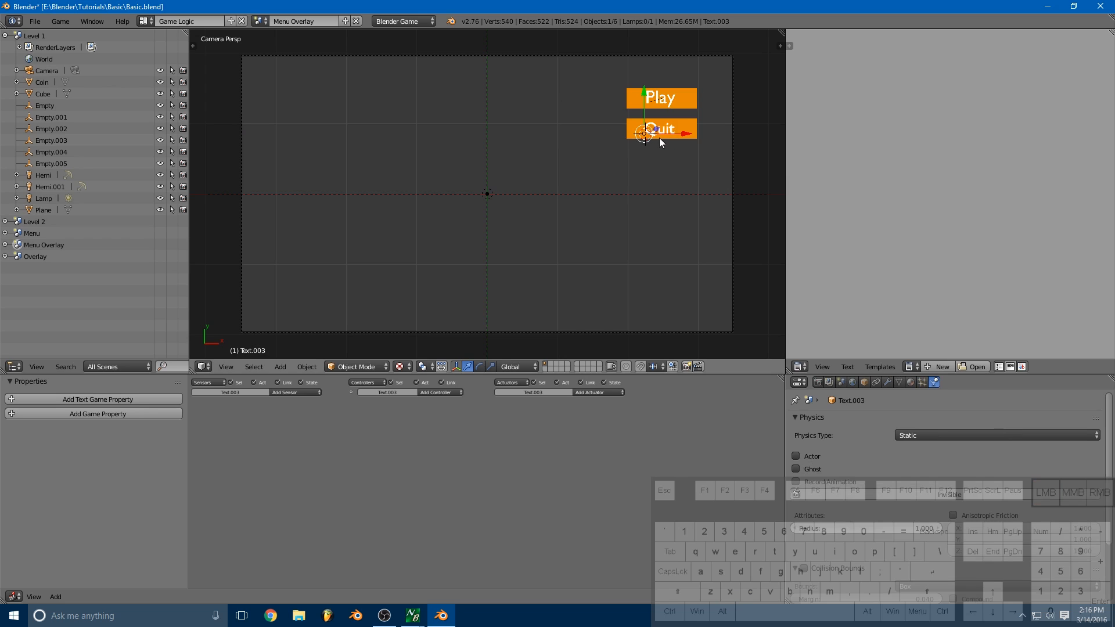
pyautogui.keyDown('shift'); pyautogui.rightClick(633, 123); pyautogui.keyUp('shift')
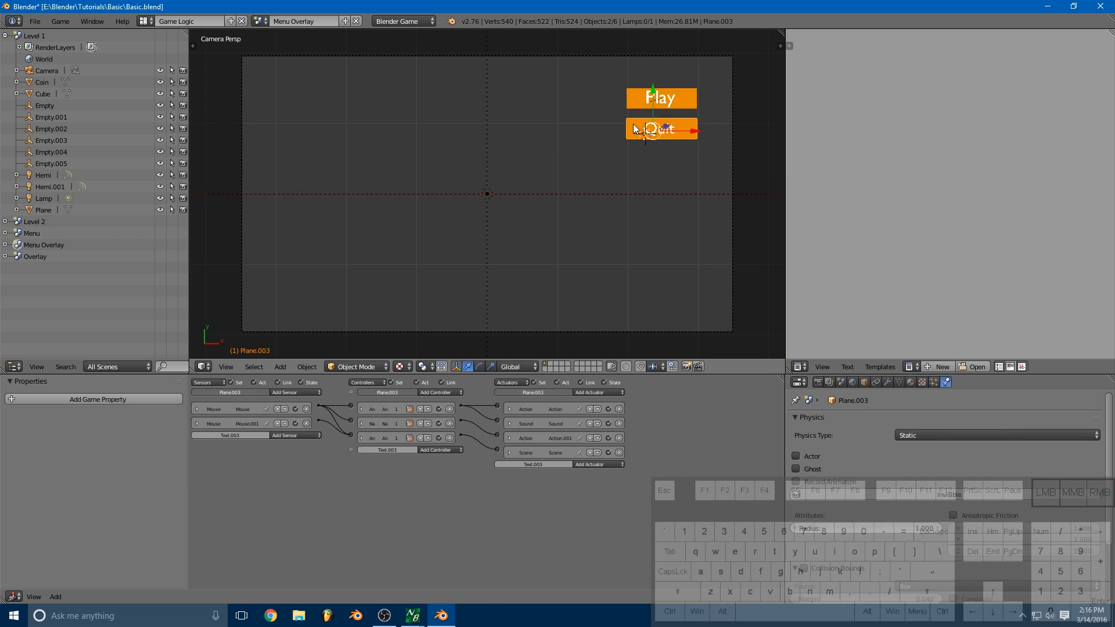
pyautogui.hotkey('ctrl', 'p')
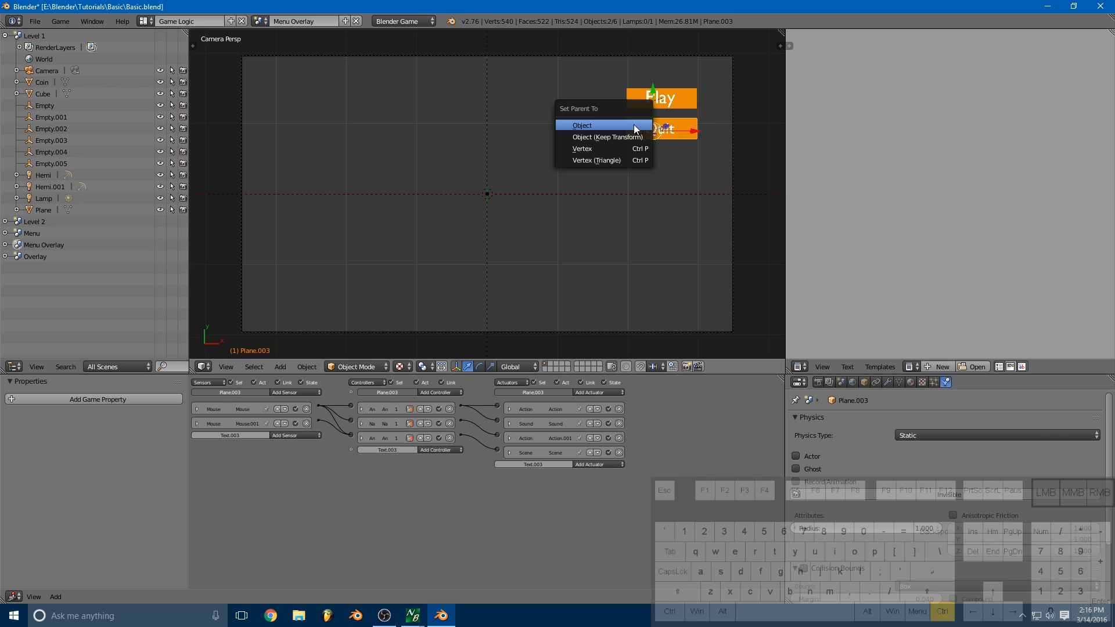
pyautogui.click(637, 129)
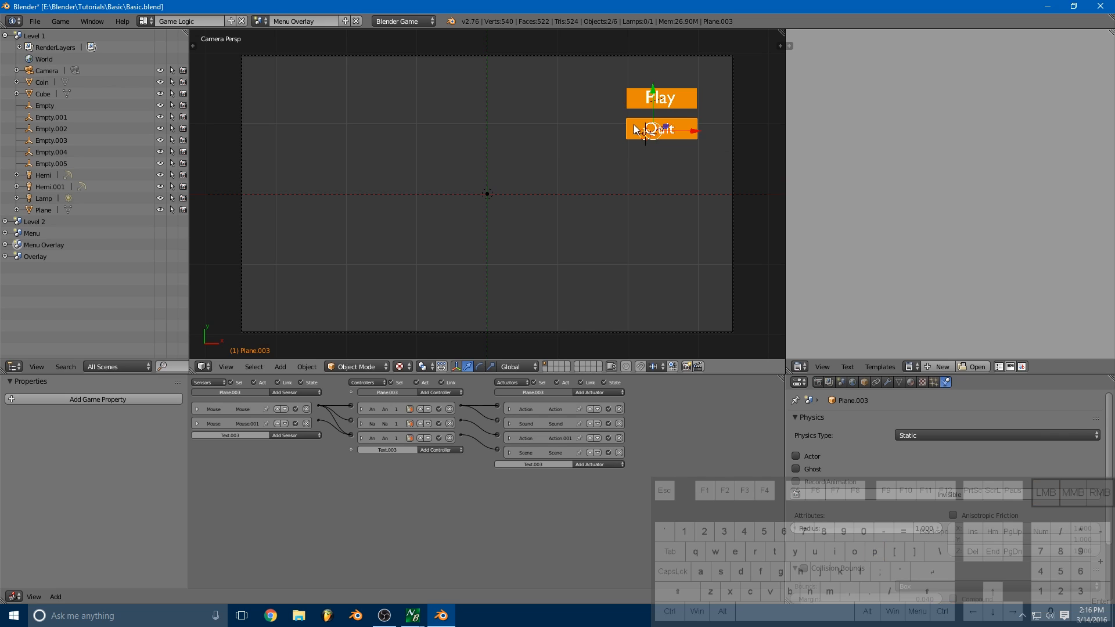
# Step: Compare the physics settings of the Play and Quit text objects and test the Quit button in the game engine
pyautogui.rightClick(671, 104)
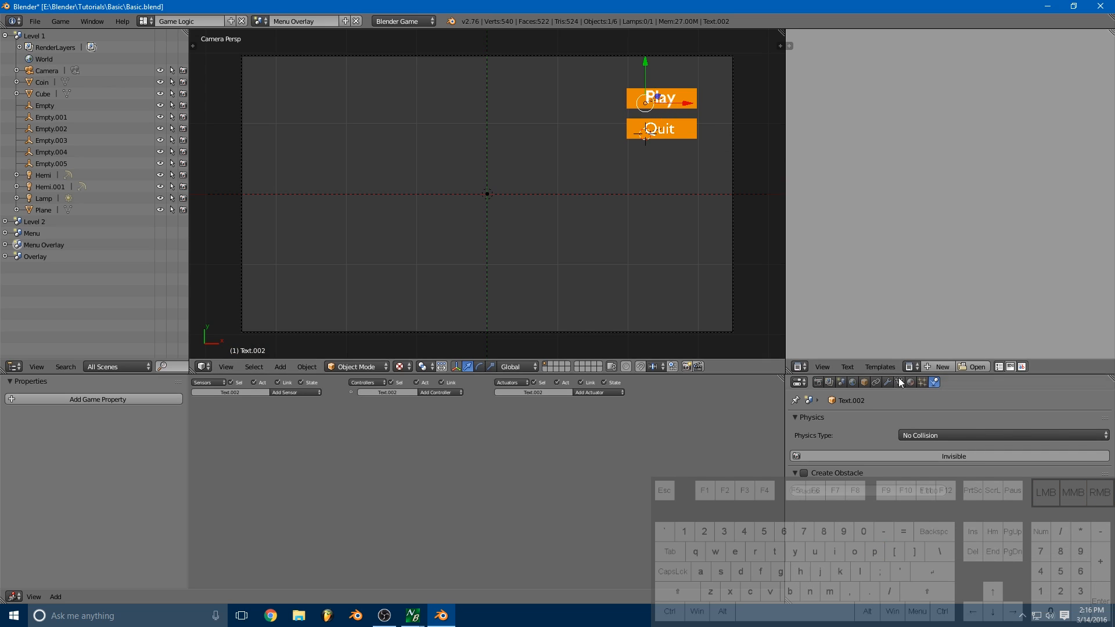
pyautogui.rightClick(671, 129)
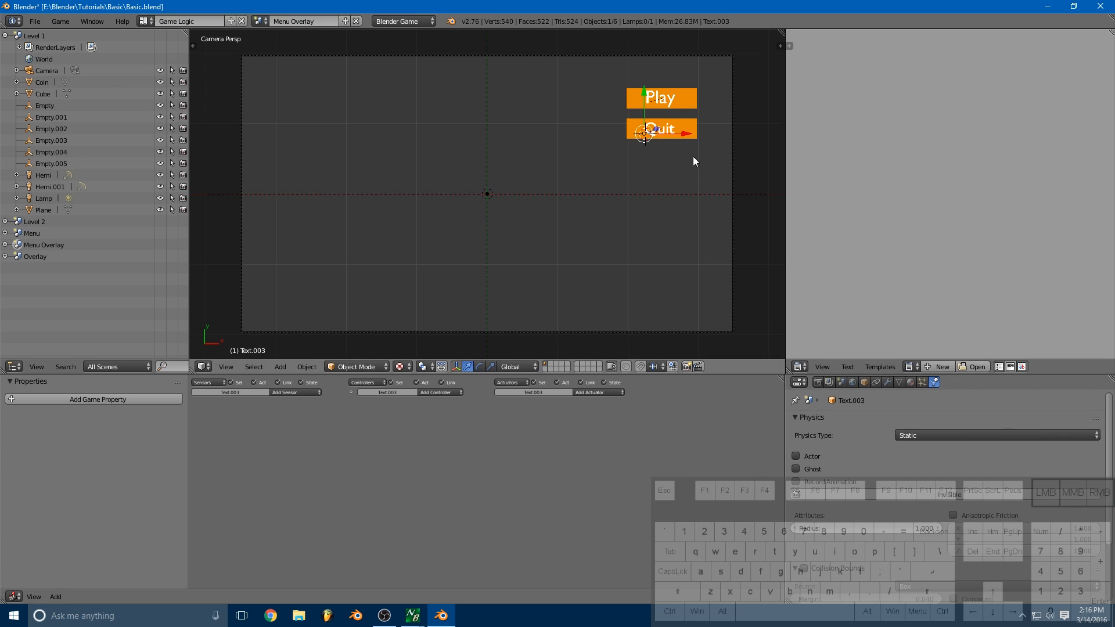
pyautogui.press('p')
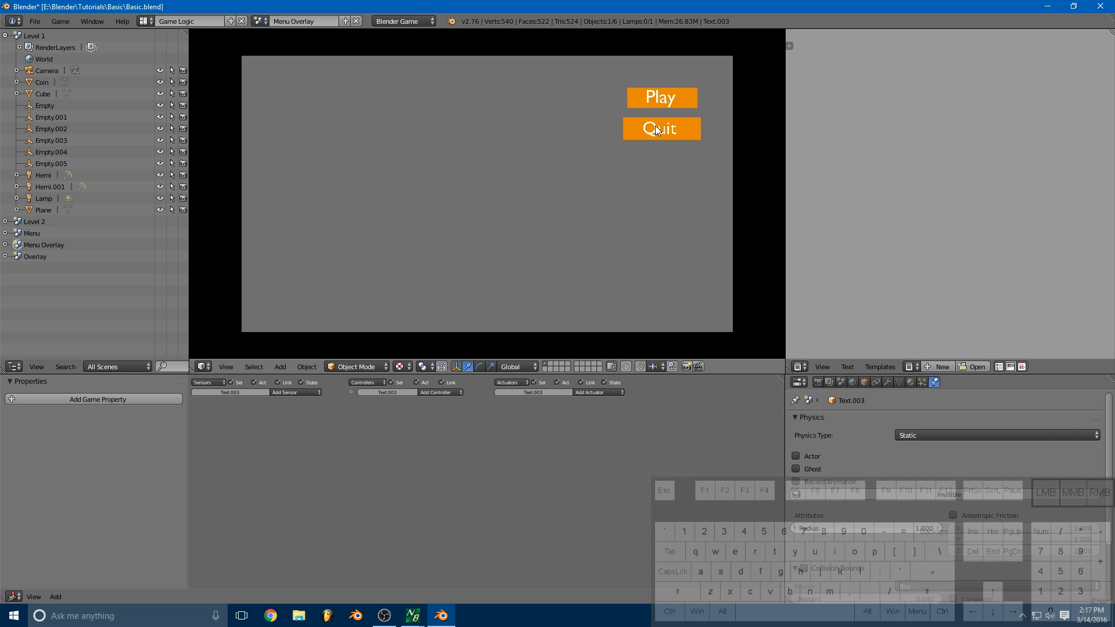
pyautogui.press('Escape')
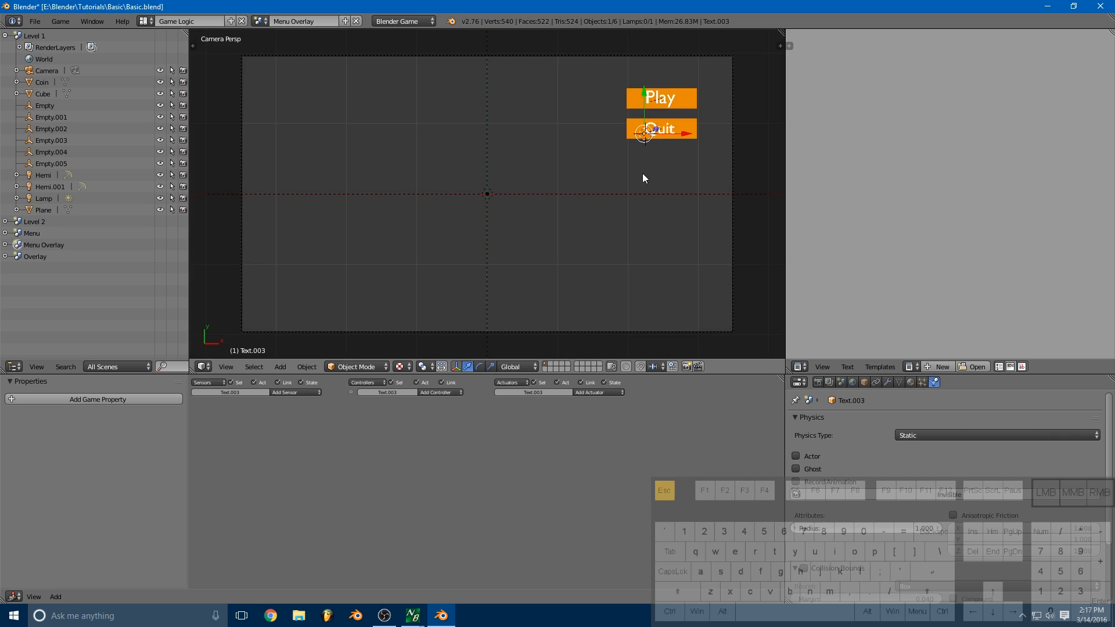
# Step: Set the Quit text's physics type to No Collision and retest the Quit button in the running game
pyautogui.rightClick(671, 130)
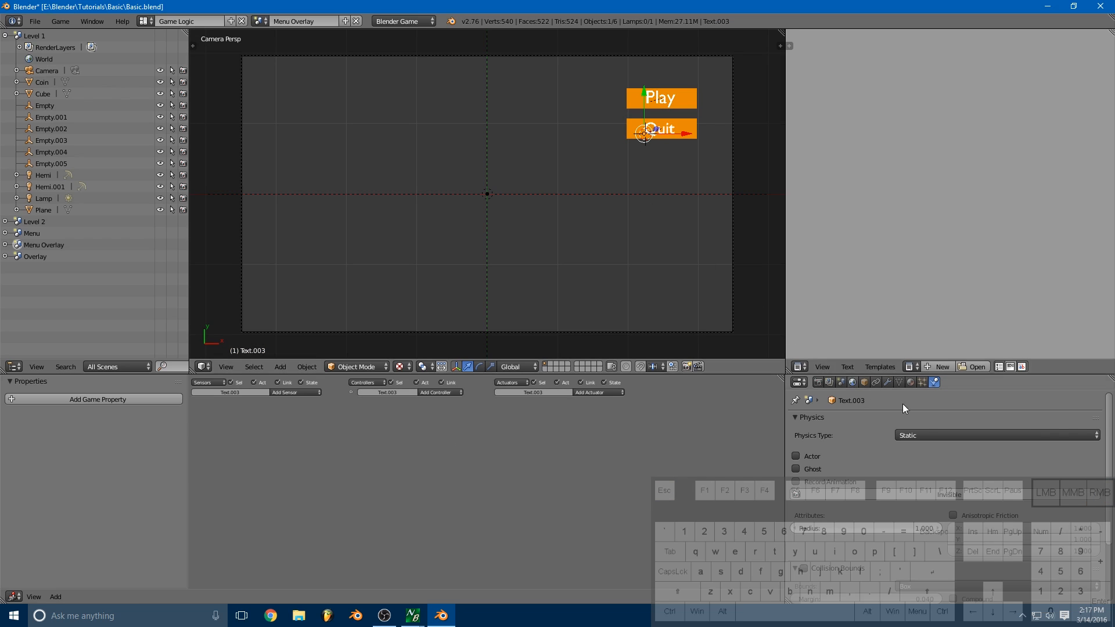
pyautogui.click(927, 431)
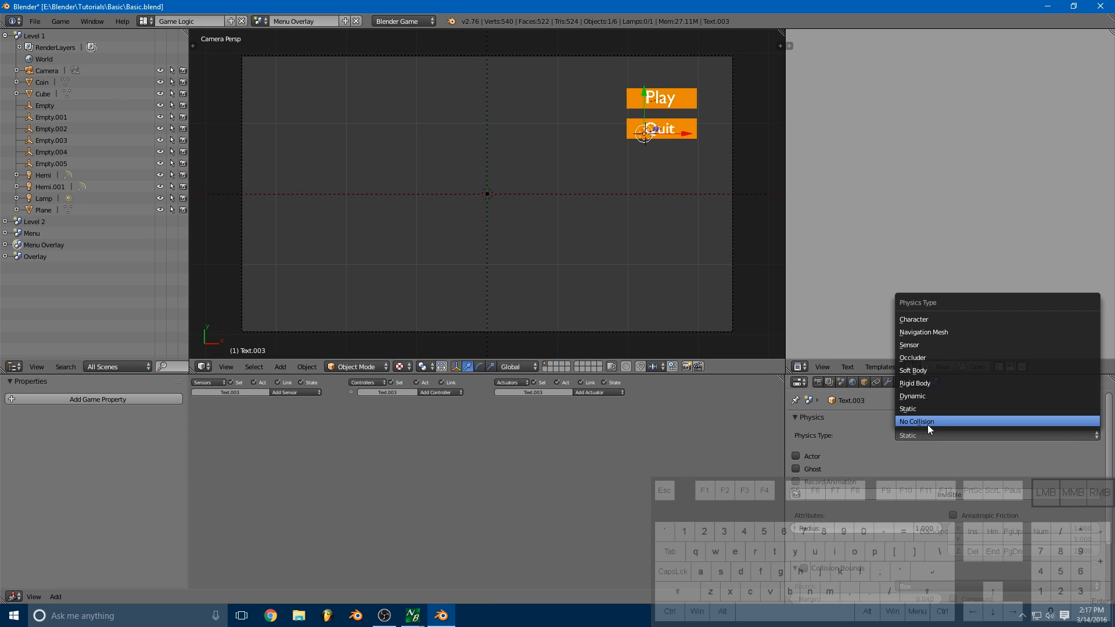
pyautogui.click(929, 421)
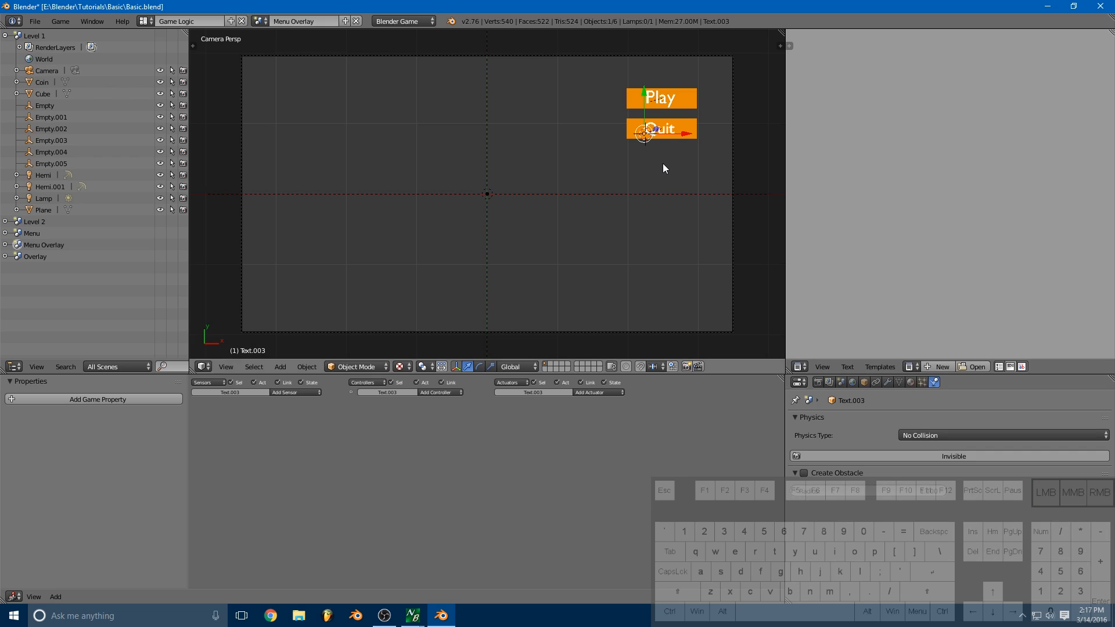
pyautogui.press('p')
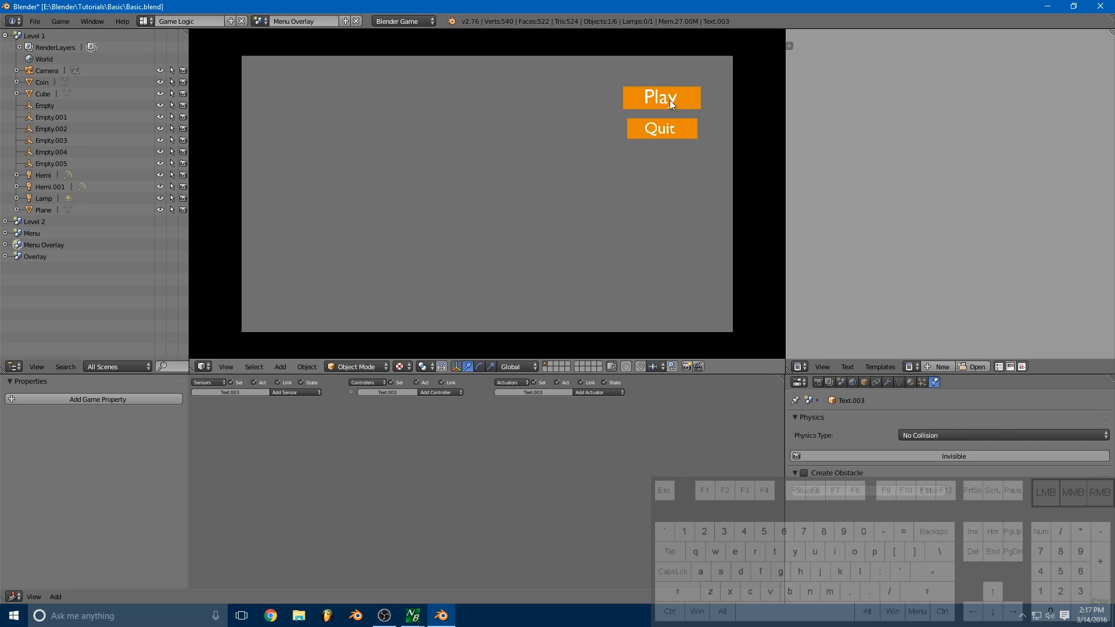
pyautogui.click(672, 133)
# Step: Move the Quit button plane up to just beneath the Play button and test both buttons in the game engine
pyautogui.rightClick(631, 132)
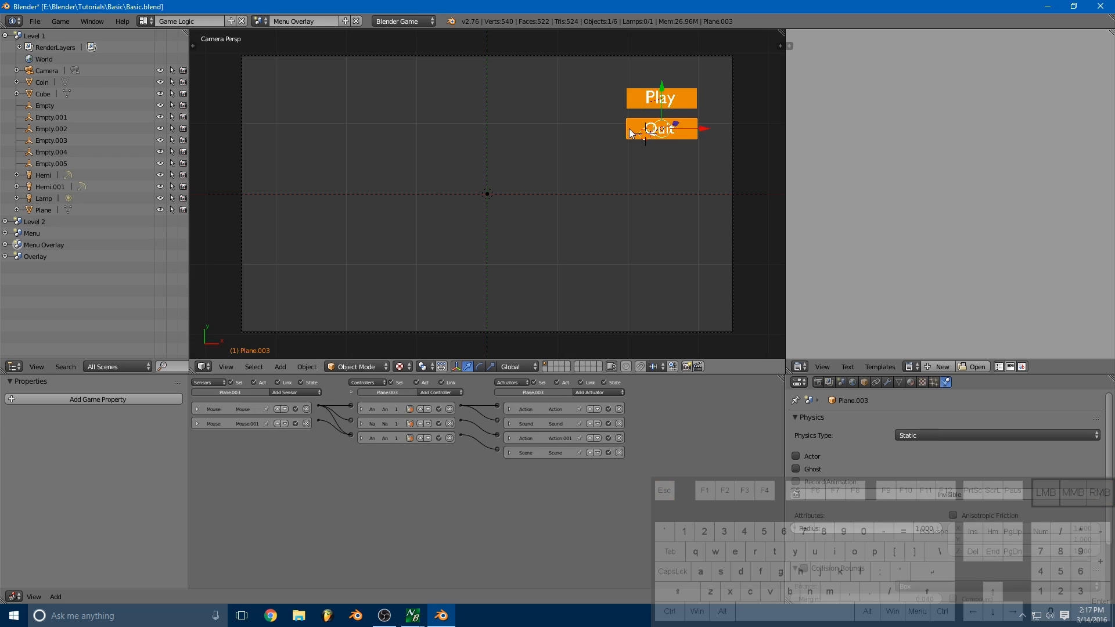
pyautogui.moveTo(665, 97); pyautogui.dragTo(660, 86)
pyautogui.press('p')
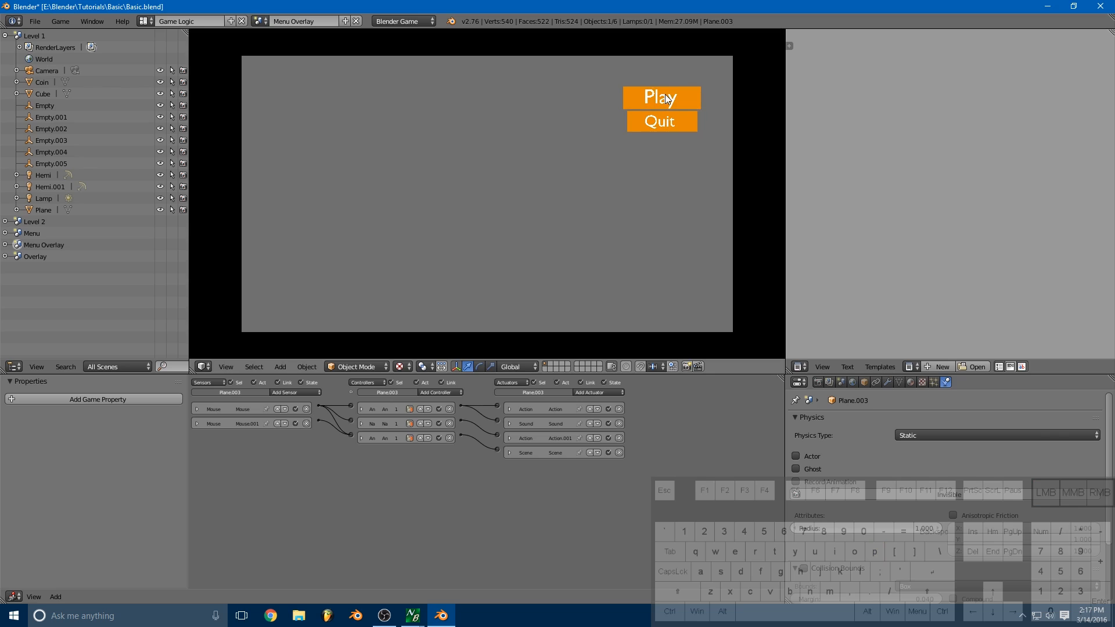
pyautogui.press('Escape')
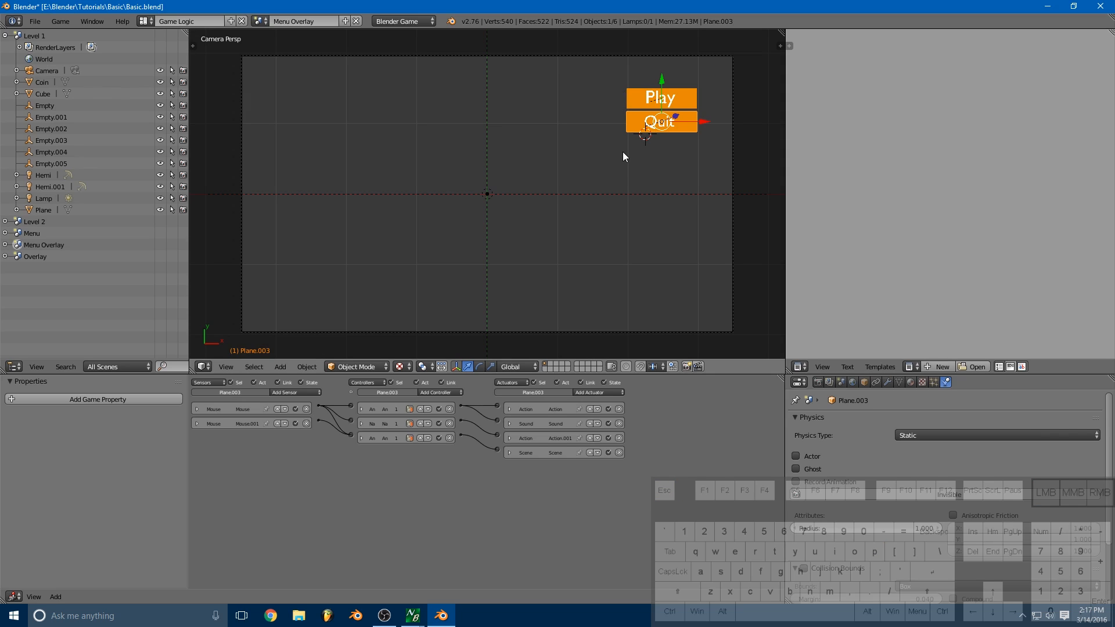
pyautogui.press('p')
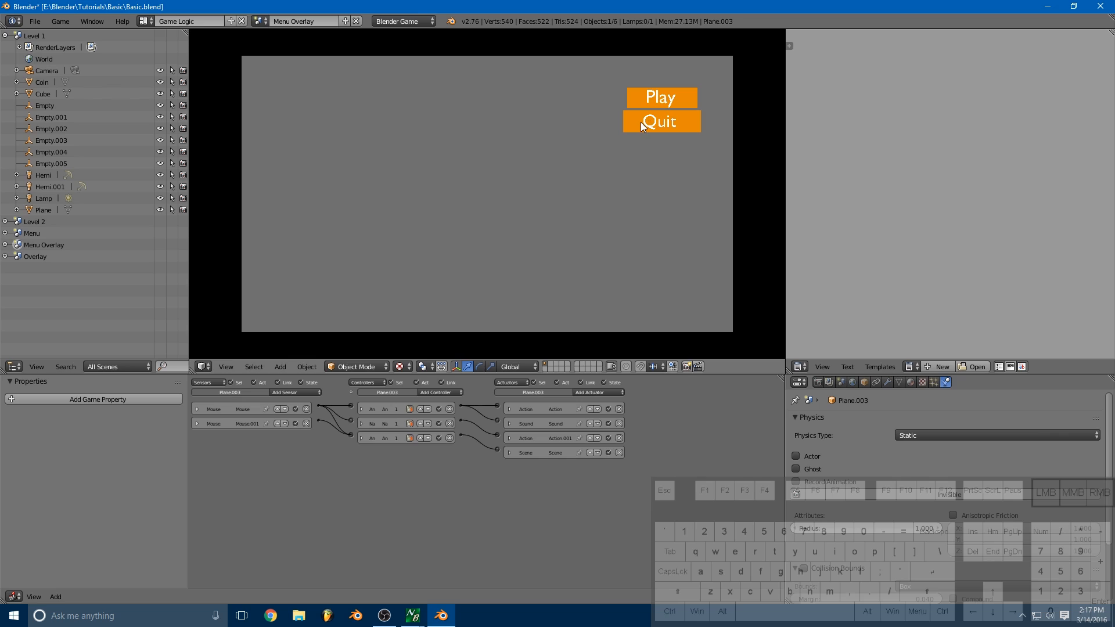
pyautogui.click(640, 122)
pyautogui.press('Escape')
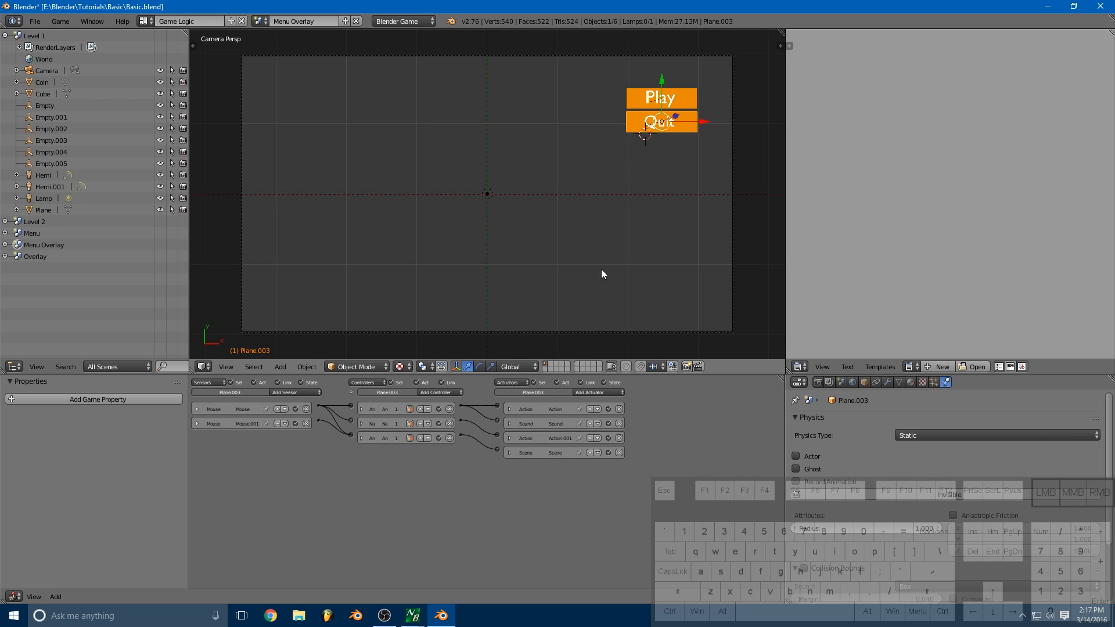
# Step: Change the Quit button's Scene actuator to a Game actuator set to Quit Game
pyautogui.click(509, 452)
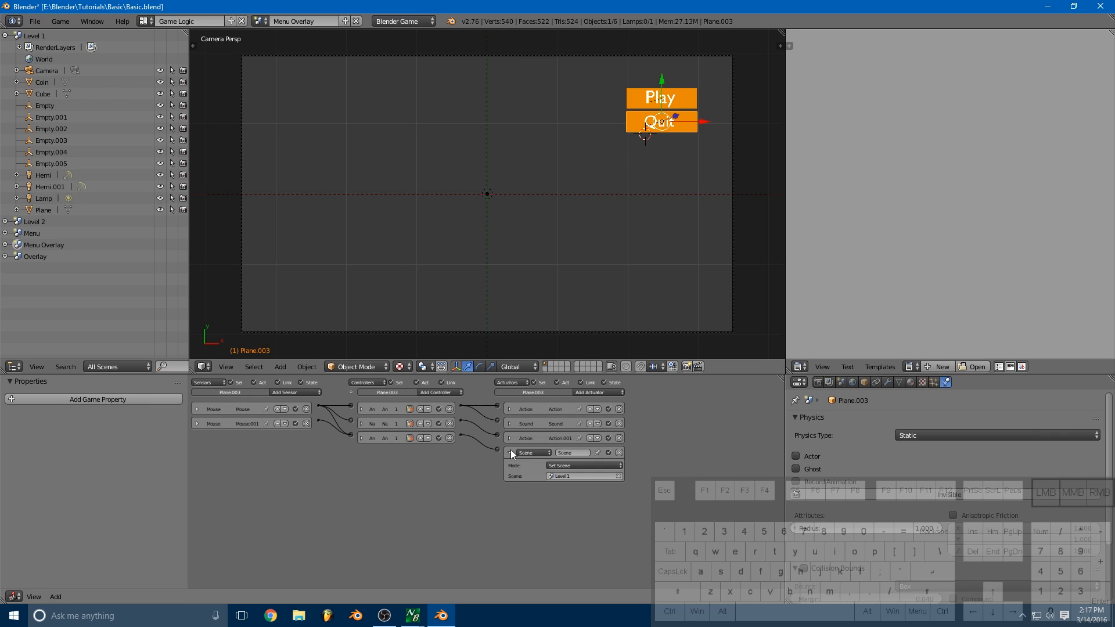
pyautogui.click(541, 451)
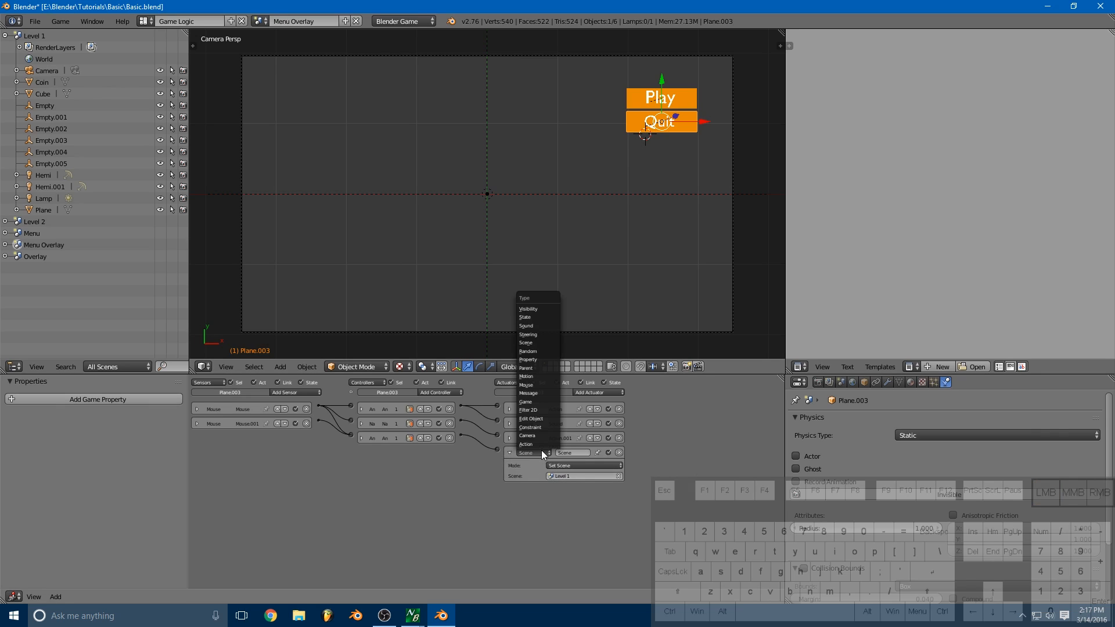
pyautogui.click(536, 402)
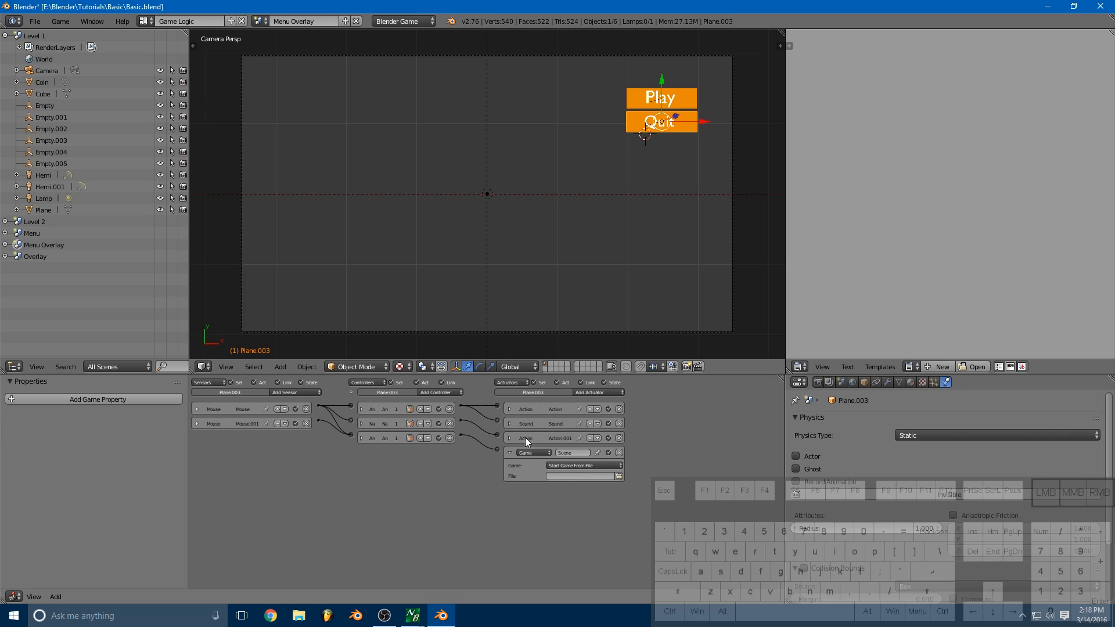
pyautogui.click(580, 466)
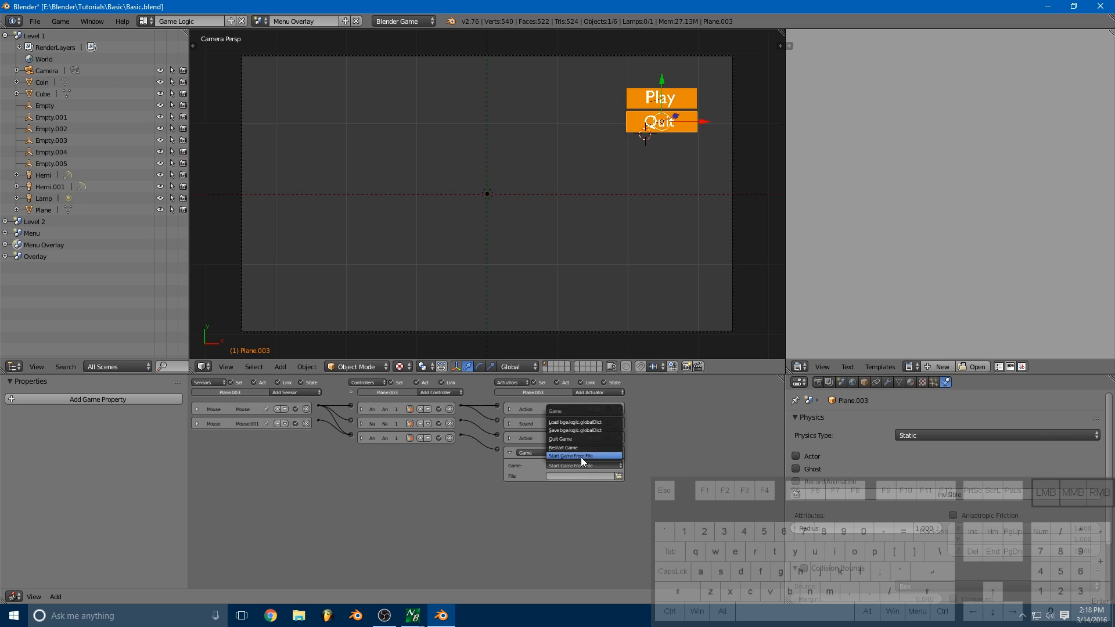
pyautogui.click(580, 439)
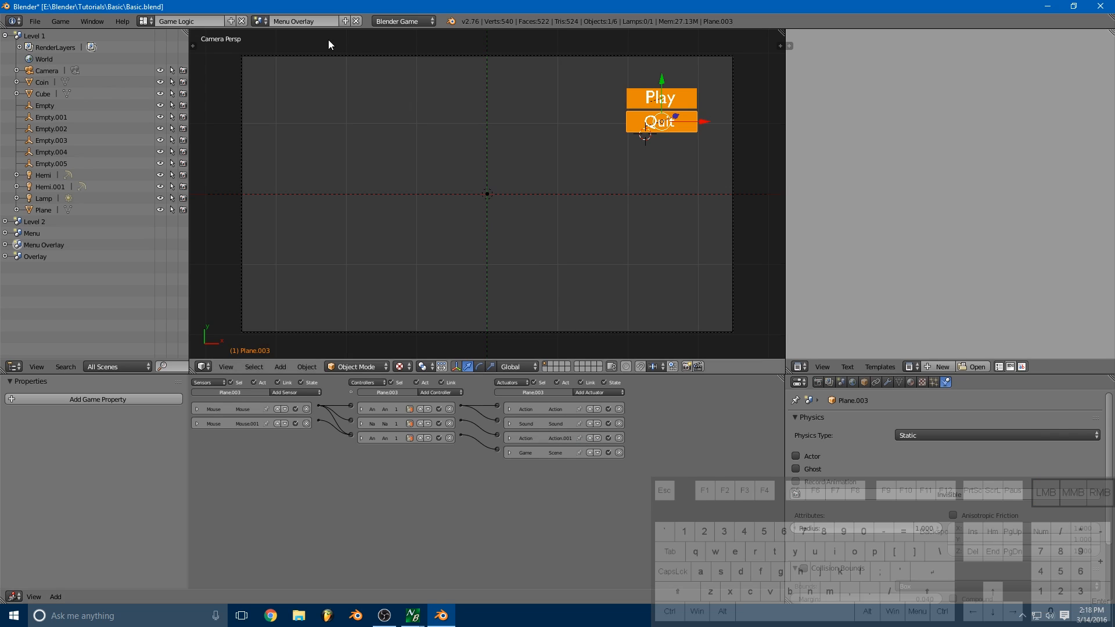
# Step: In the Menu scene, give the camera an Always sensor linked to an And controller
pyautogui.click(259, 21)
pyautogui.click(281, 63)
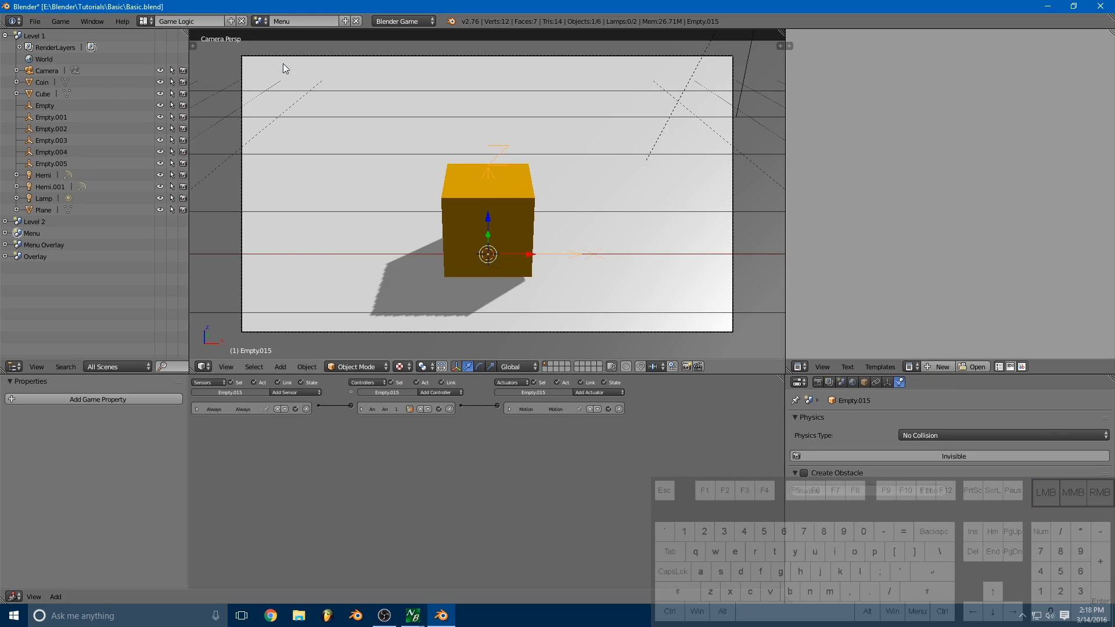
pyautogui.rightClick(683, 332)
pyautogui.click(315, 393)
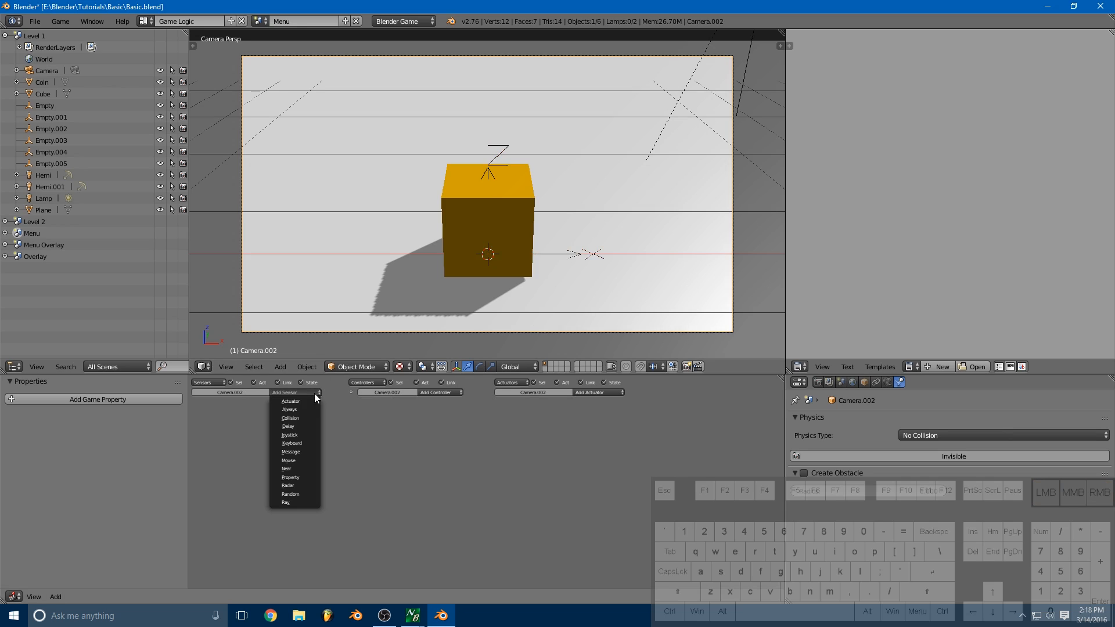
pyautogui.click(313, 406)
pyautogui.click(451, 392)
pyautogui.click(452, 399)
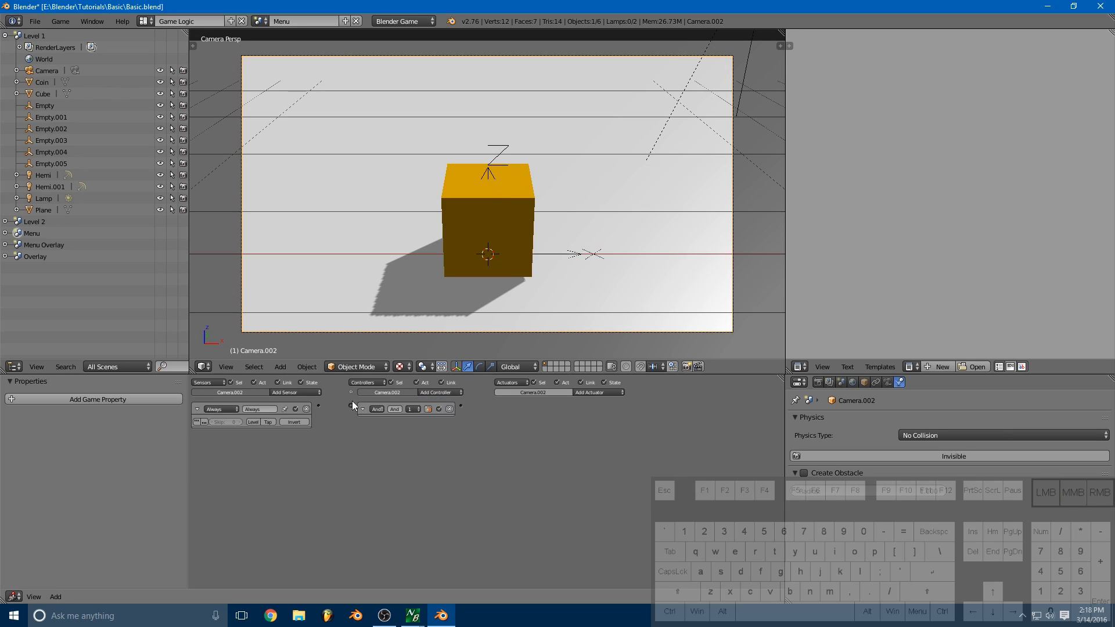
pyautogui.moveTo(318, 406); pyautogui.dragTo(351, 405)
# Step: Add a Scene actuator to the camera, link it to the And controller, and have it add Menu Overlay as an overlay scene
pyautogui.click(601, 393)
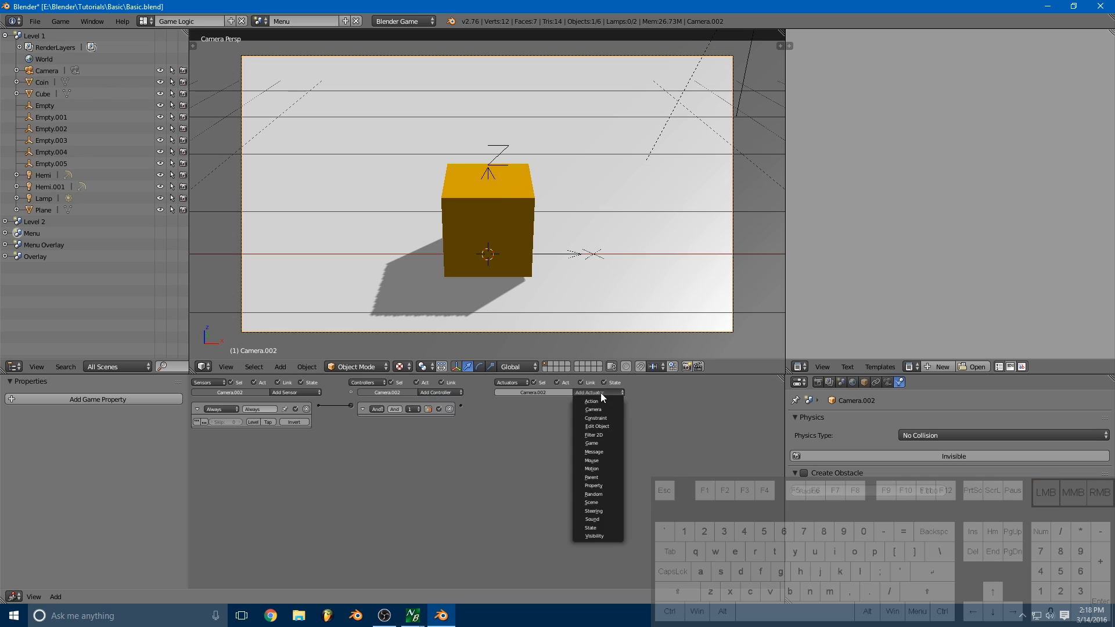
pyautogui.click(598, 502)
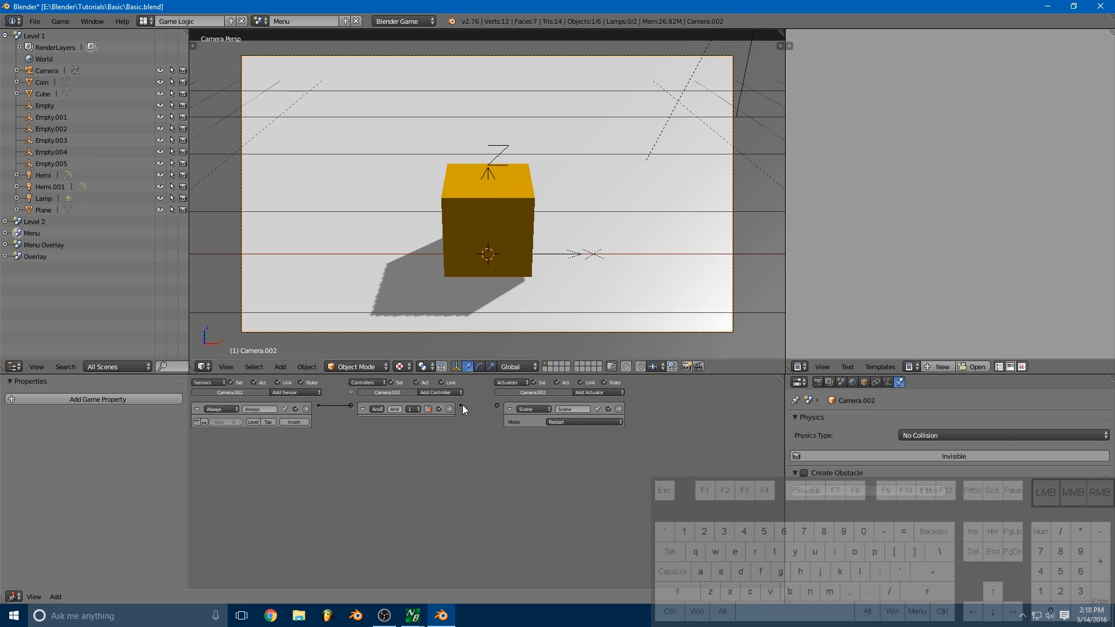
pyautogui.moveTo(463, 406); pyautogui.dragTo(497, 406)
pyautogui.click(564, 422)
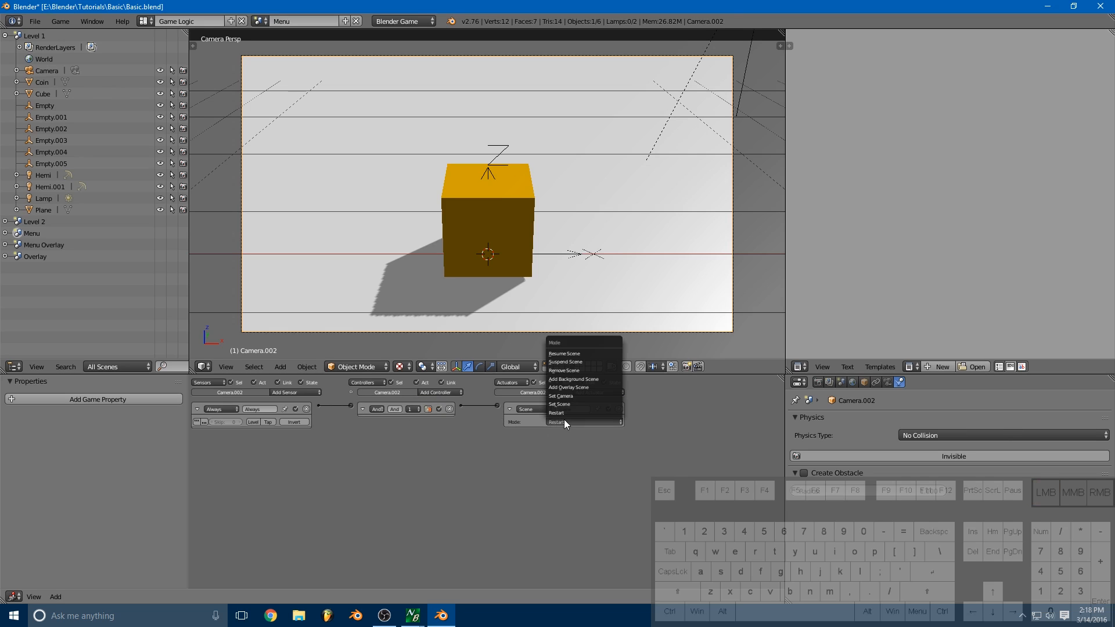
pyautogui.click(572, 387)
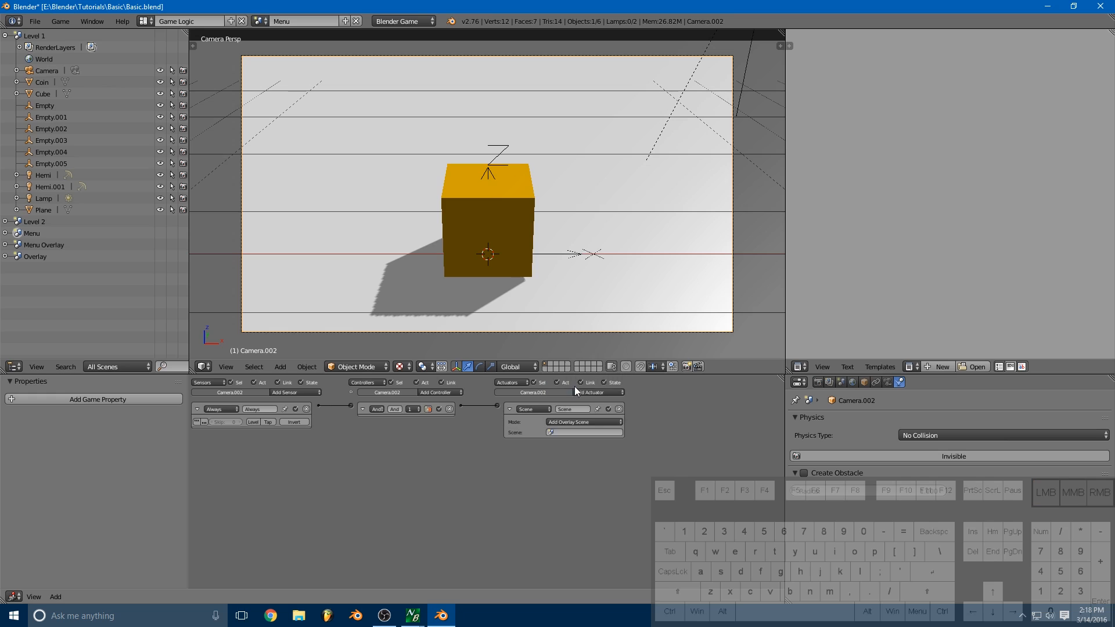
pyautogui.click(551, 433)
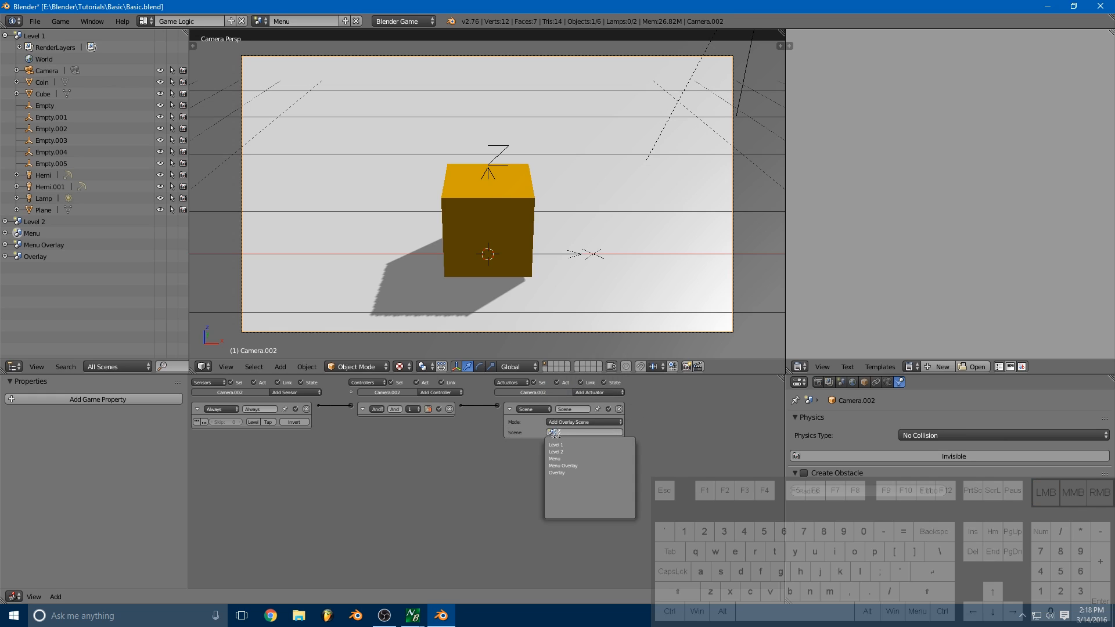
pyautogui.click(561, 463)
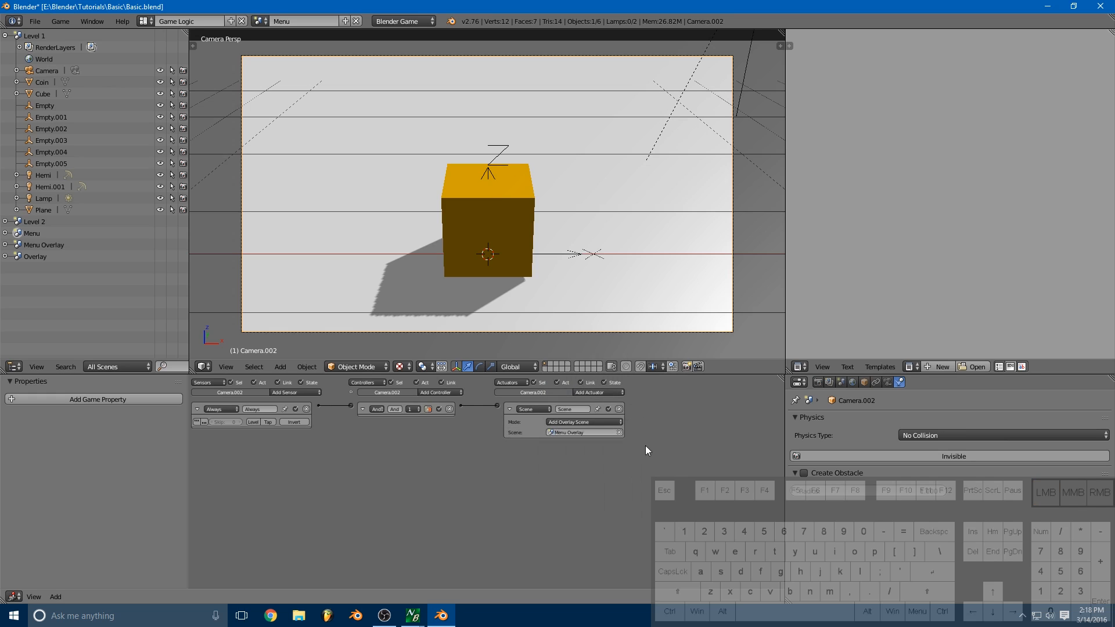
# Step: Collapse the camera's logic bricks and run the game from the Menu scene to check the button overlay
pyautogui.click(508, 409)
pyautogui.click(362, 409)
pyautogui.click(197, 409)
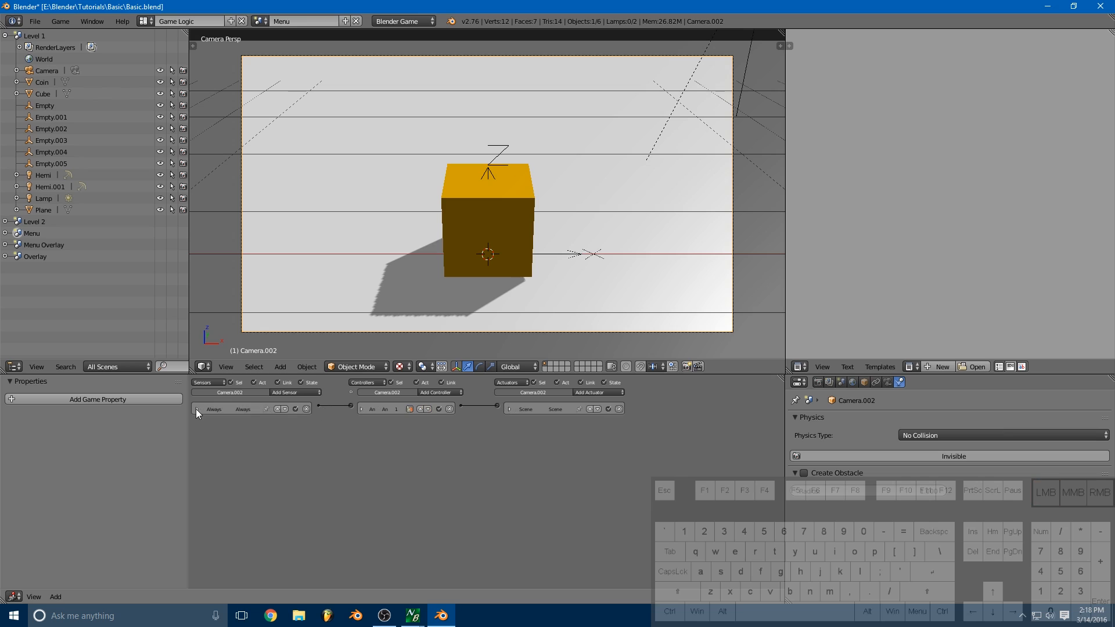
pyautogui.press('p')
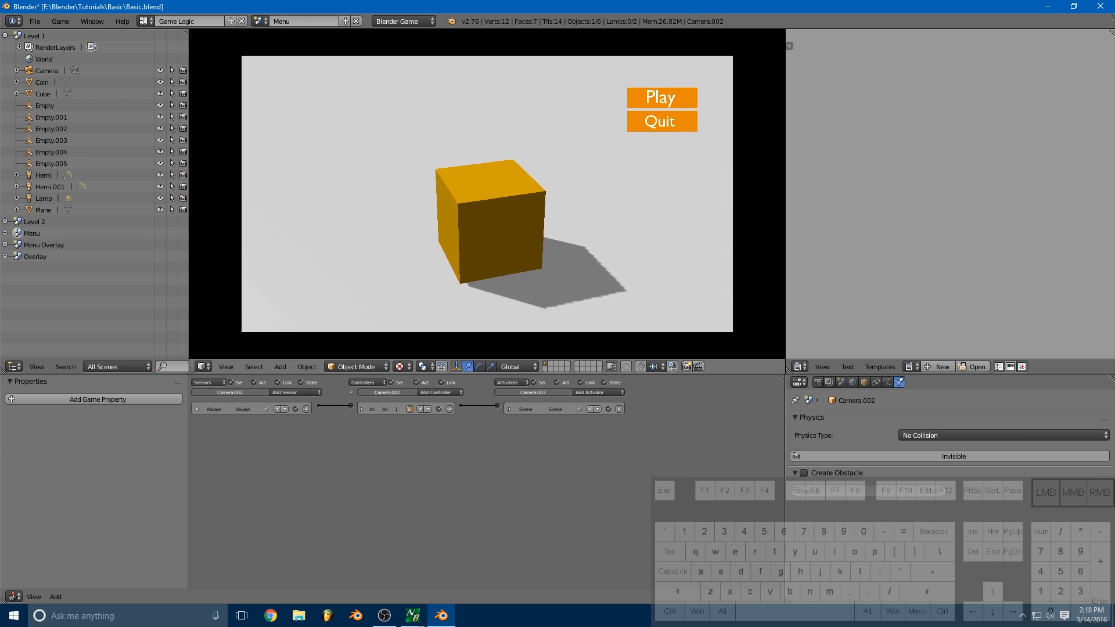
# Step: Stop the running game and enable the Mouse Cursor display option in the render settings
pyautogui.press('Escape')
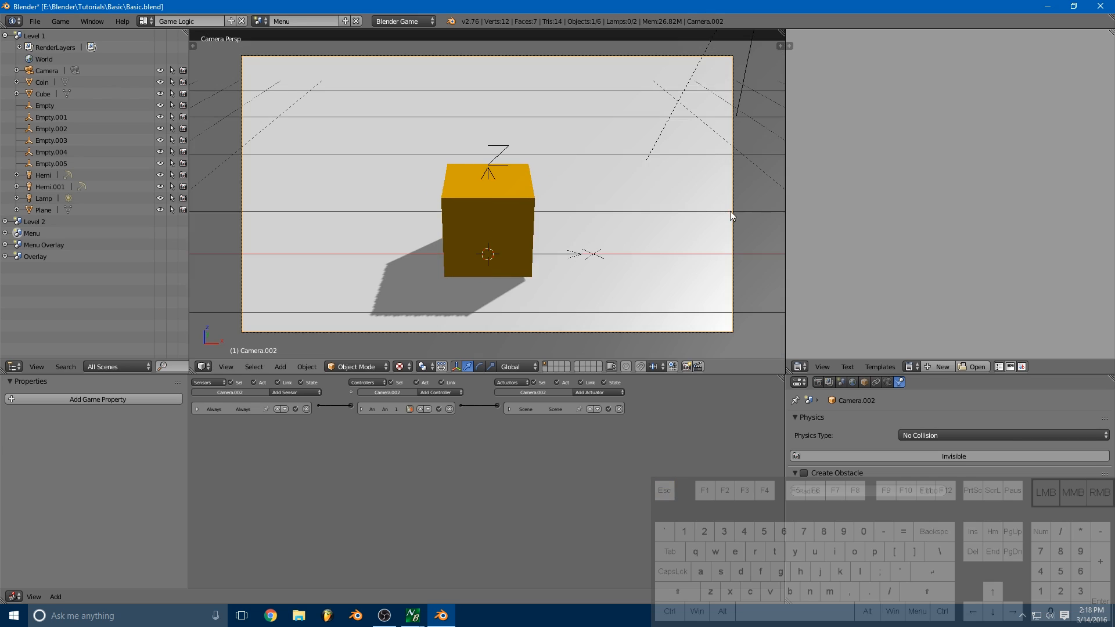
pyautogui.click(817, 382)
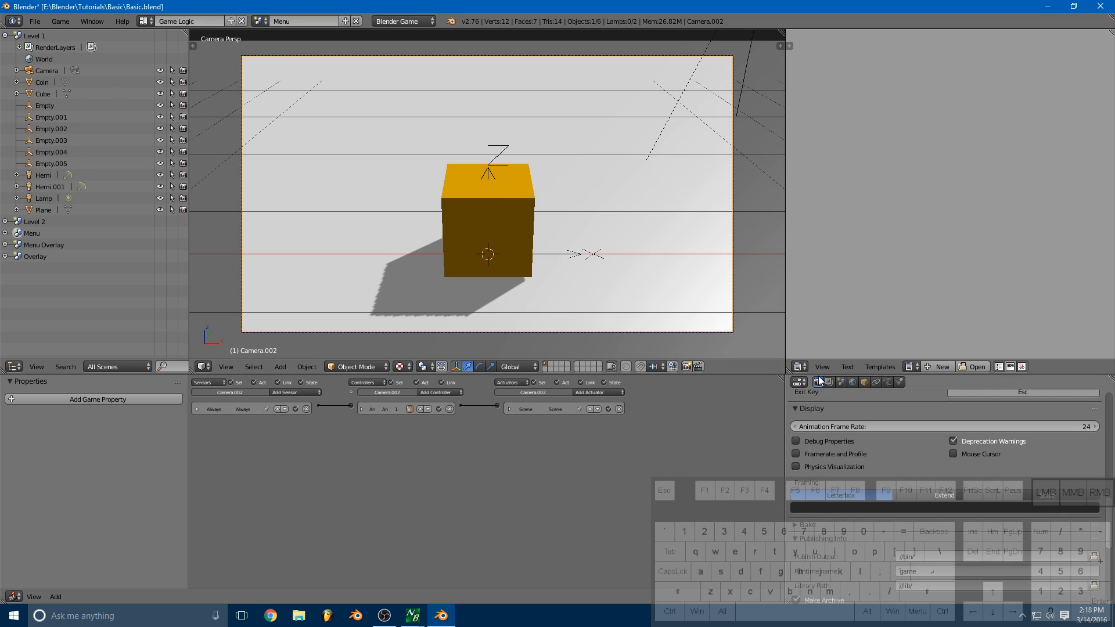
pyautogui.scroll(-8, 929, 440)
pyautogui.scroll(7, 936, 440)
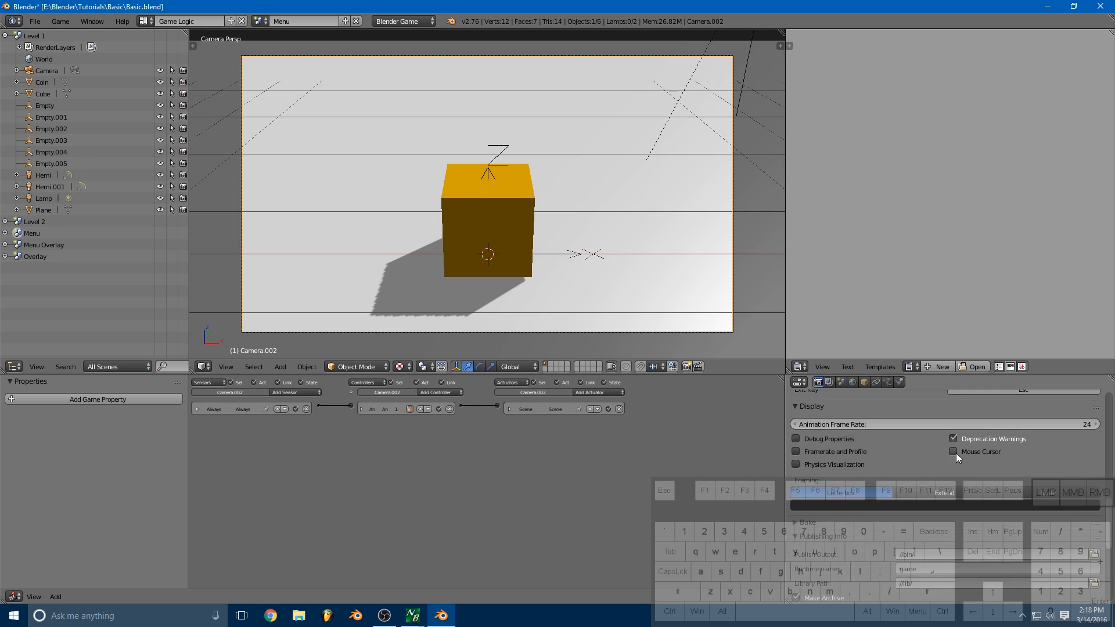
pyautogui.scroll(1, 906, 436)
pyautogui.scroll(-2, 845, 427)
pyautogui.scroll(1, 862, 422)
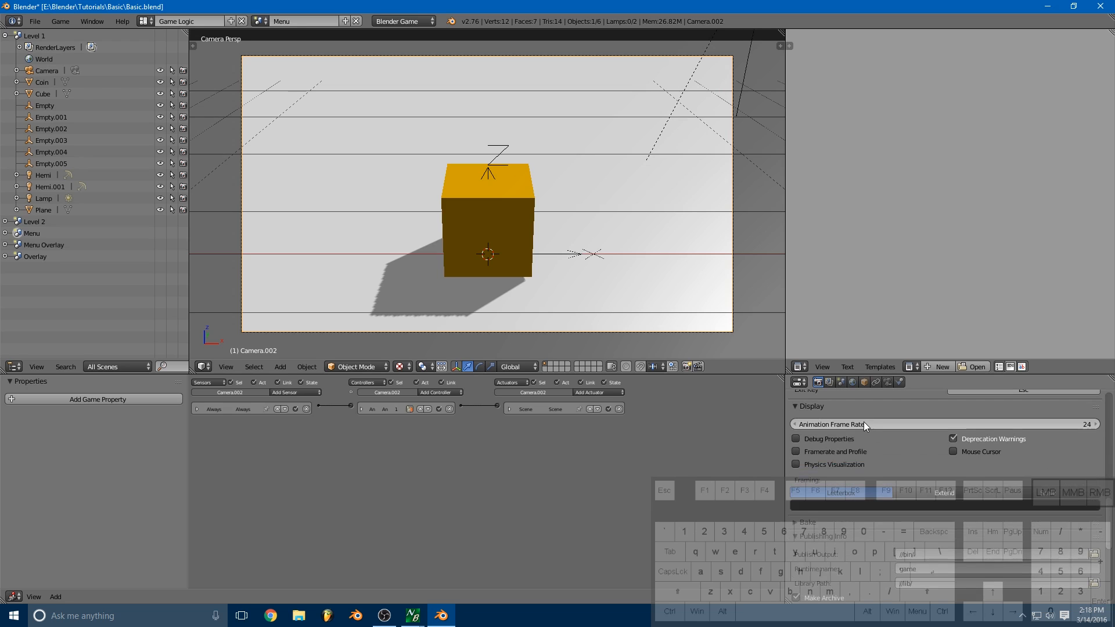
pyautogui.click(955, 452)
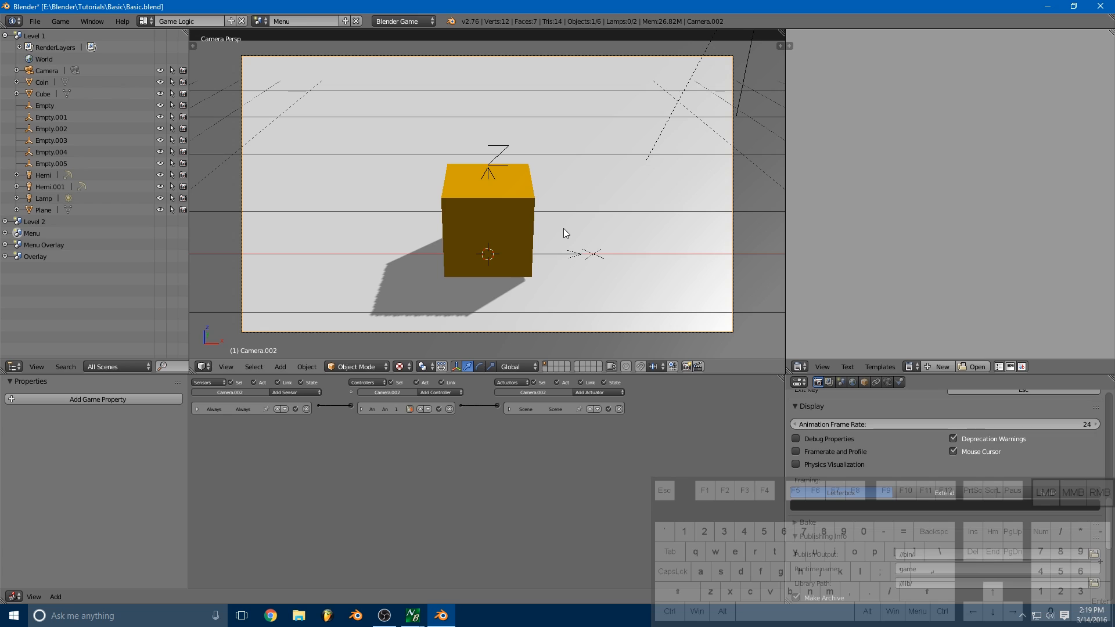
# Step: Run the game from the Menu scene, testing the Quit button and then, in a second run, the Play button and cube movement
pyautogui.press('p')
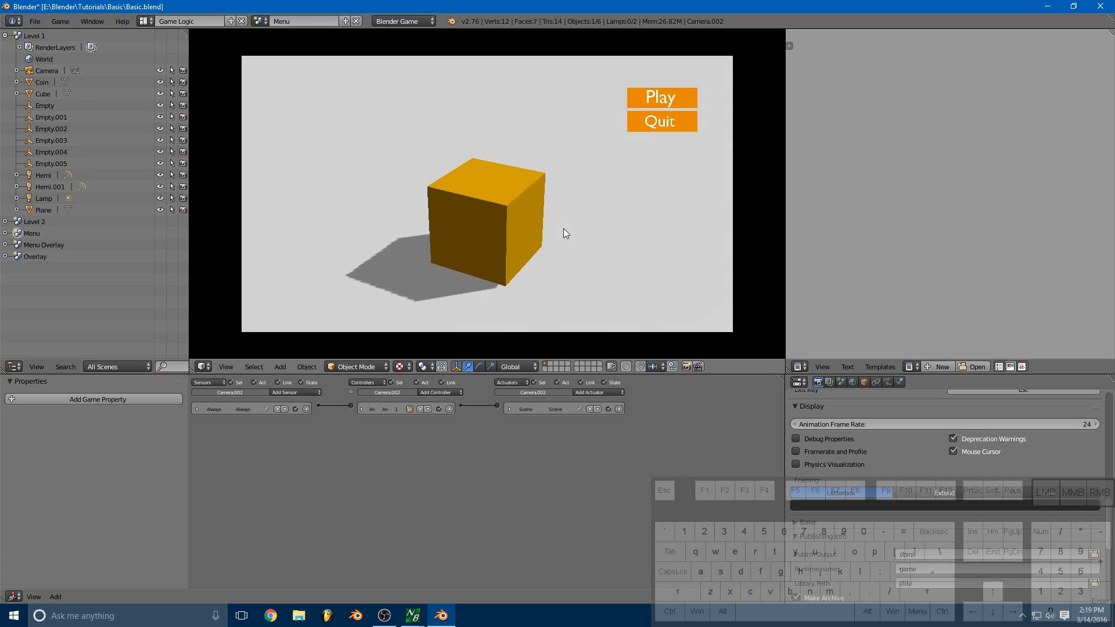
pyautogui.click(682, 128)
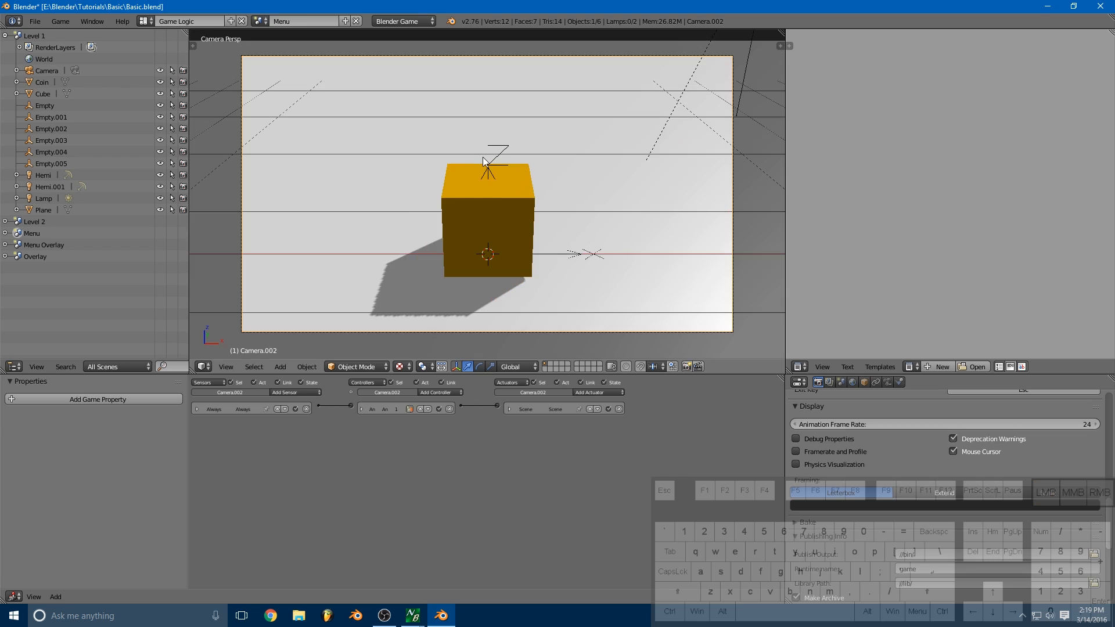
pyautogui.press('p')
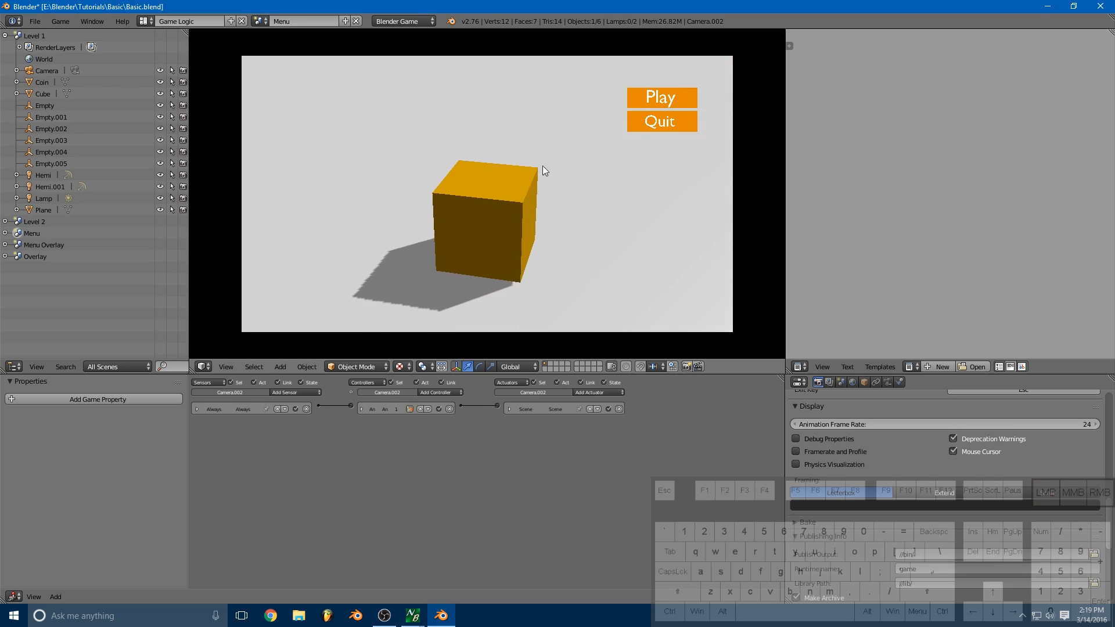
pyautogui.click(687, 100)
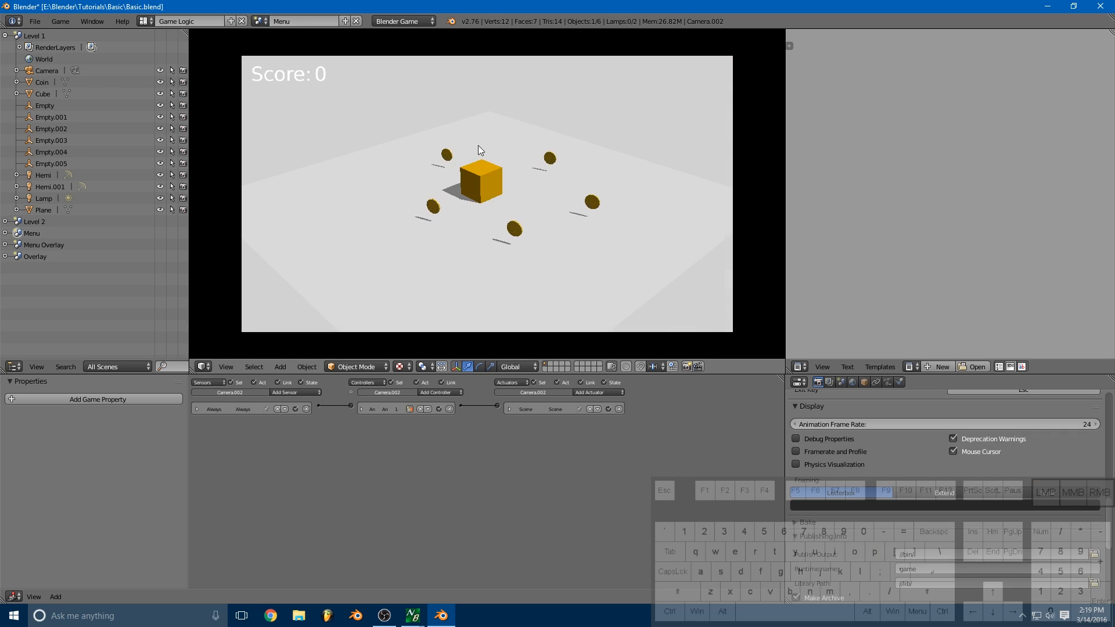
pyautogui.press('s')
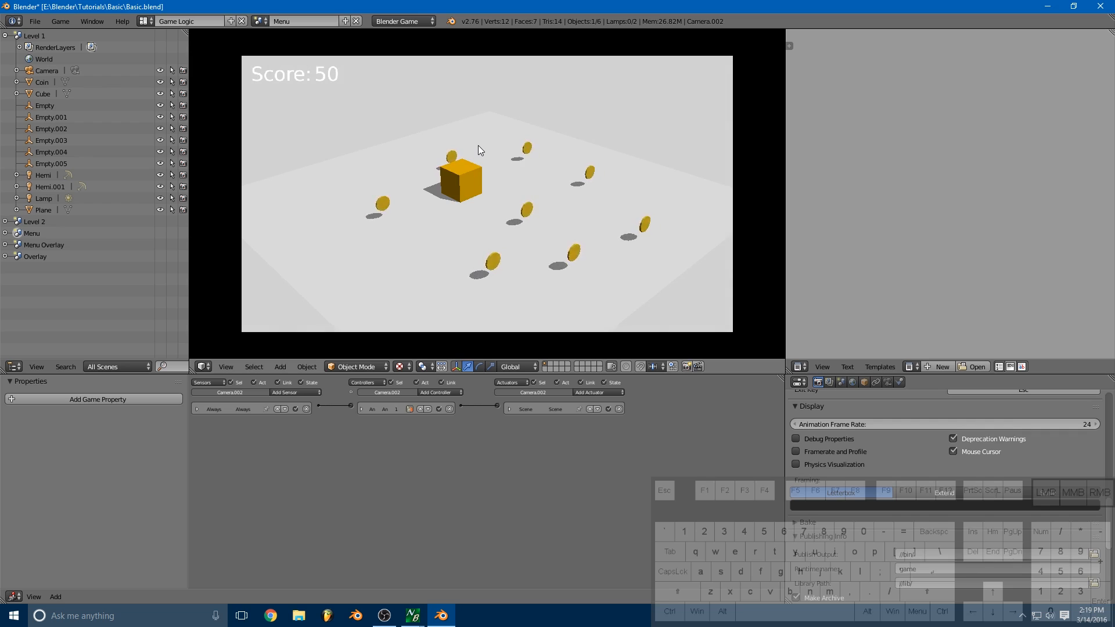
pyautogui.press('Escape')
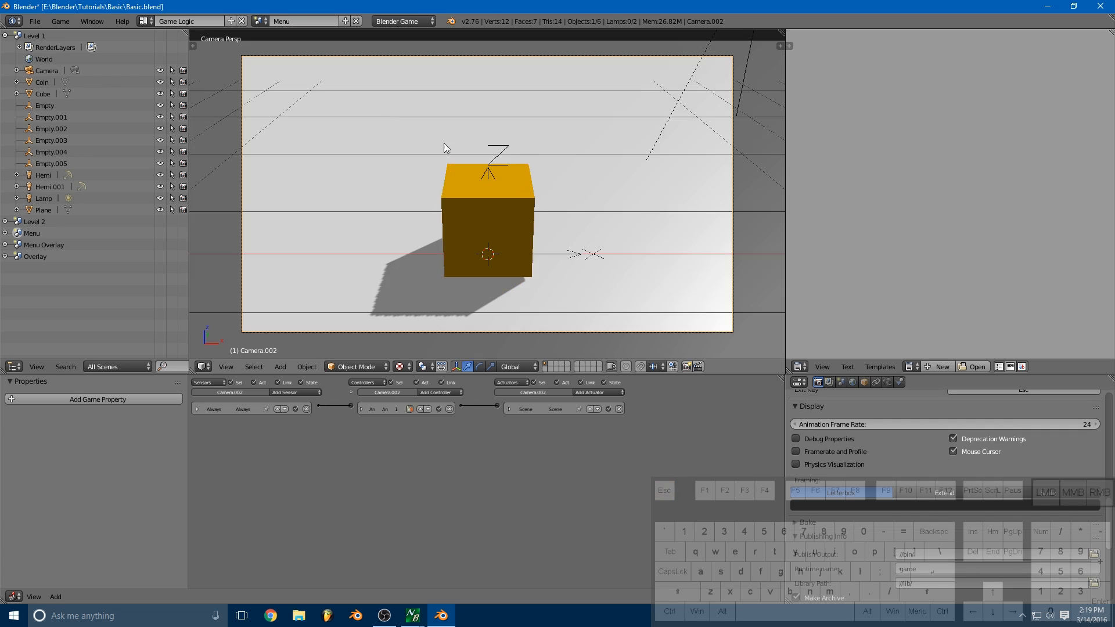
# Step: Scale up the Menu scene's cube until it fills the whole camera frame
pyautogui.scroll(-2, 522, 147)
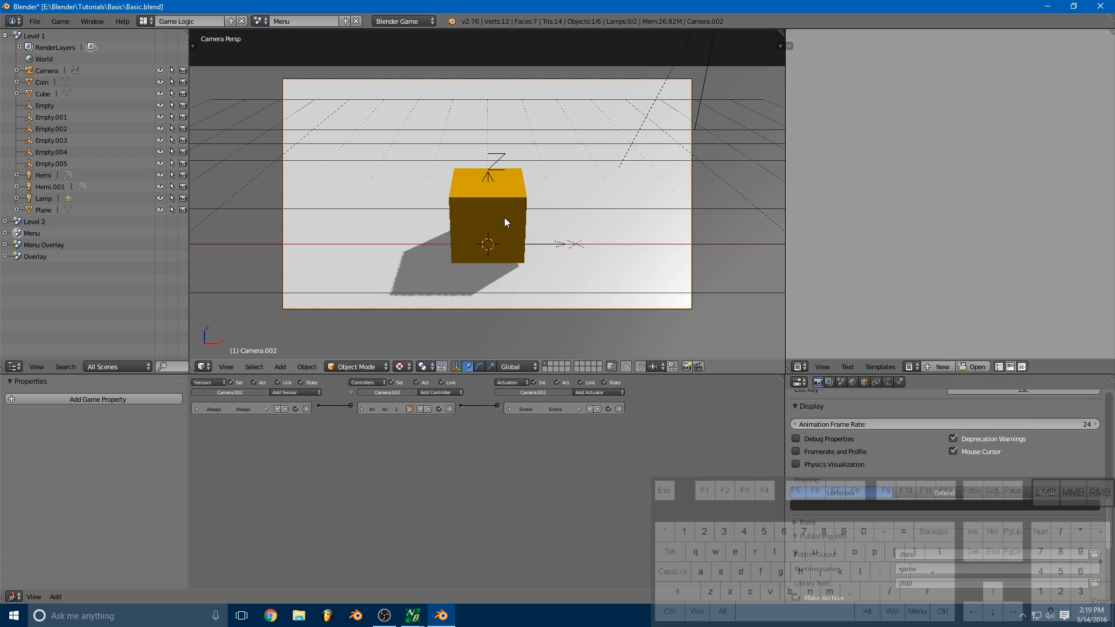
pyautogui.scroll(2, 505, 218)
pyautogui.scroll(-5, 505, 219)
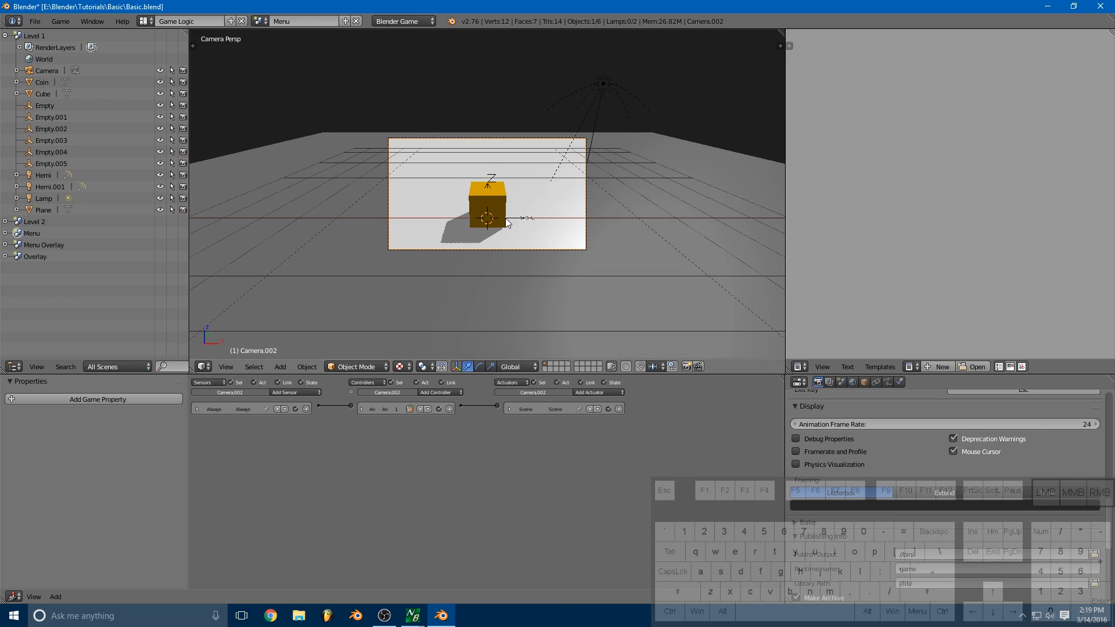
pyautogui.scroll(5, 506, 223)
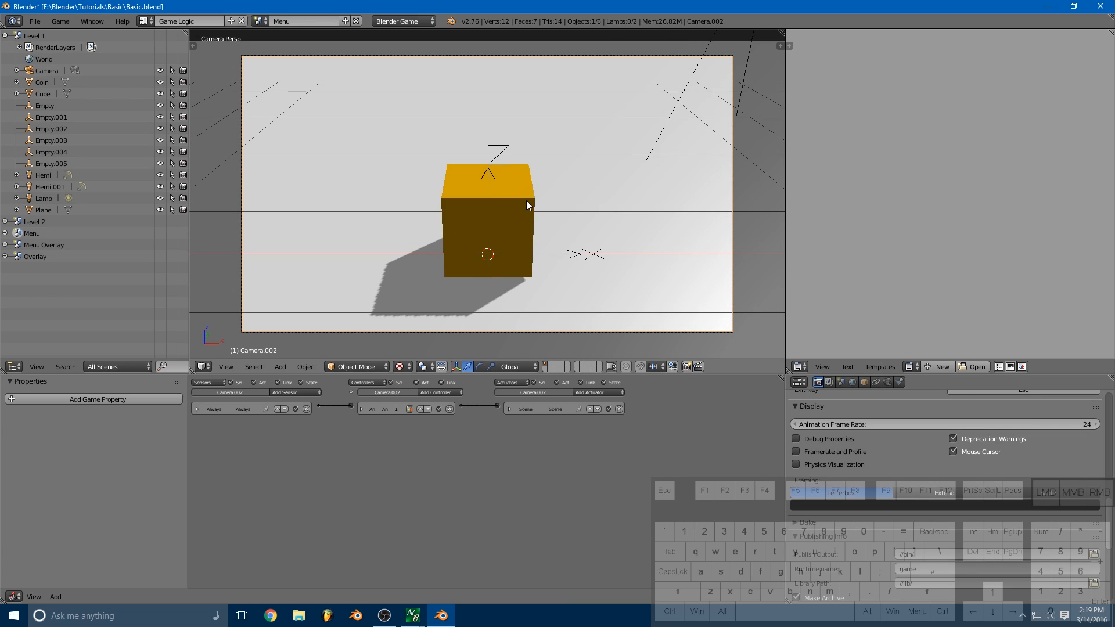
pyautogui.rightClick(526, 201)
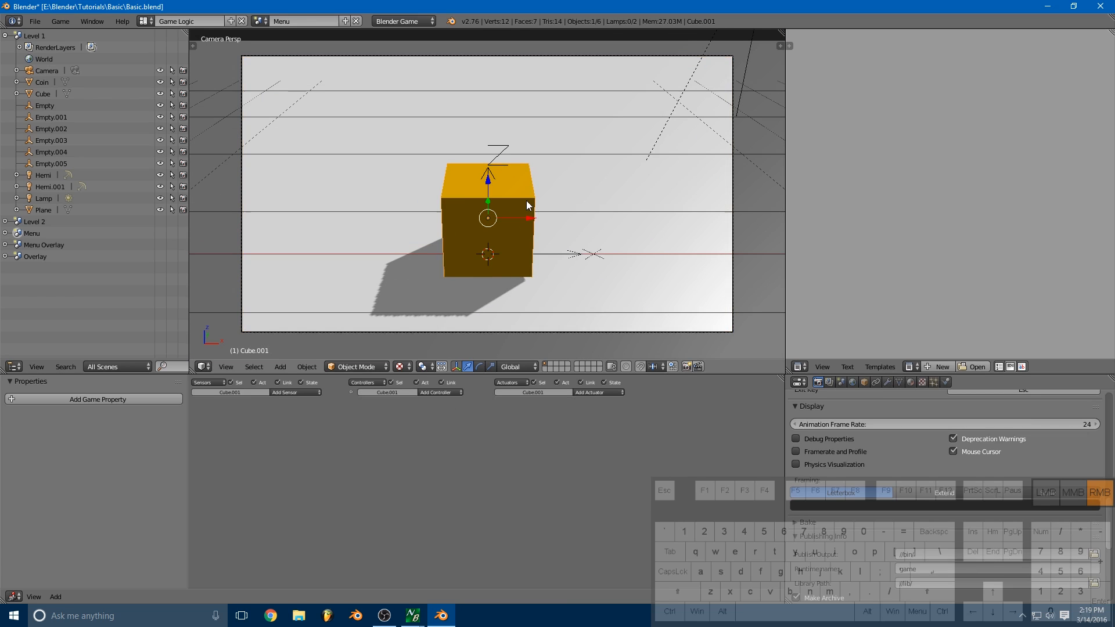
pyautogui.press('s')
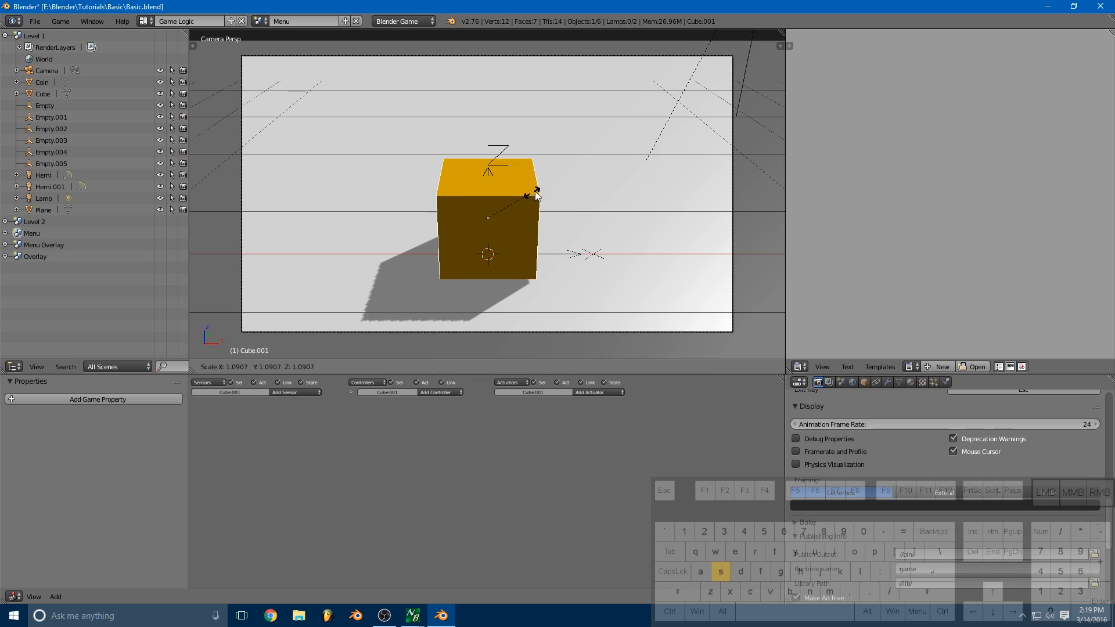
pyautogui.click(685, 150)
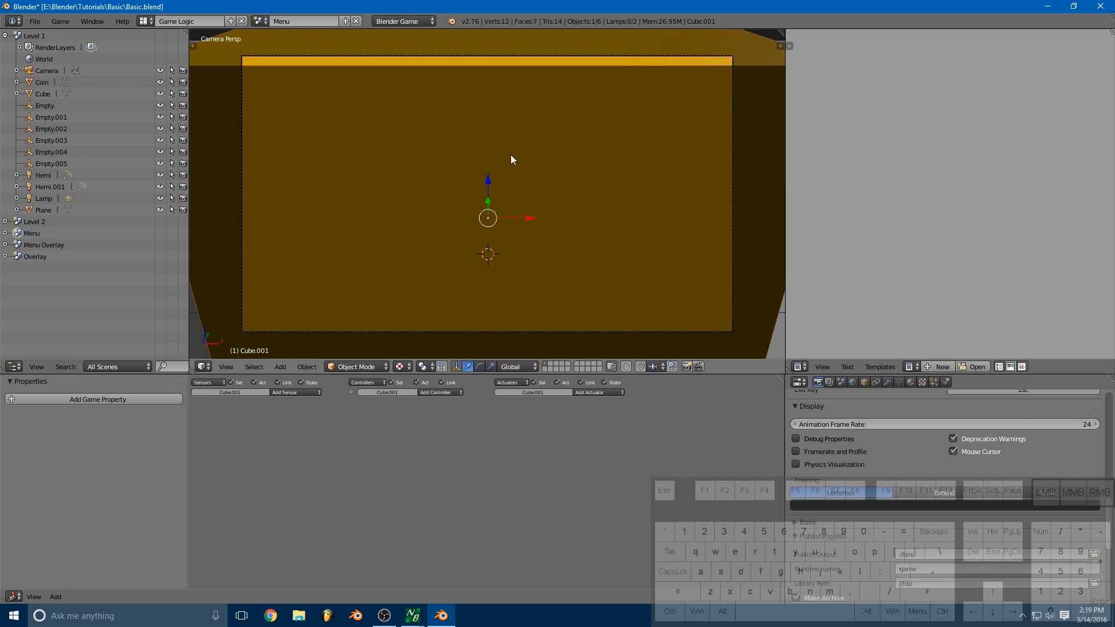
# Step: Run the game with the enlarged cube and choose Play to check whether the Menu scene persists behind the level
pyautogui.press('p')
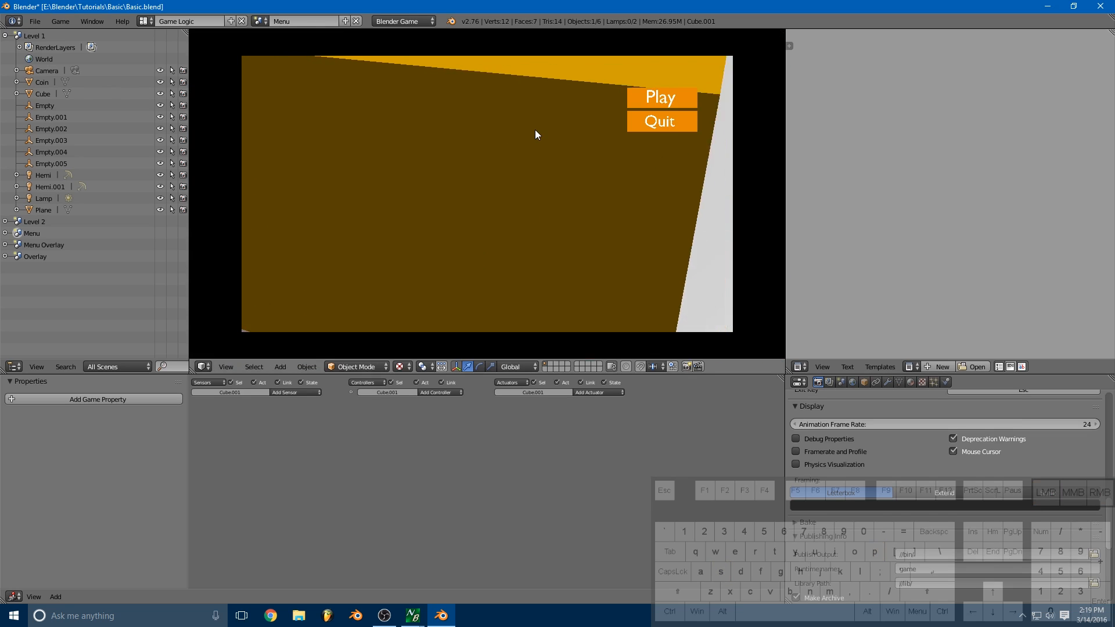
pyautogui.click(695, 95)
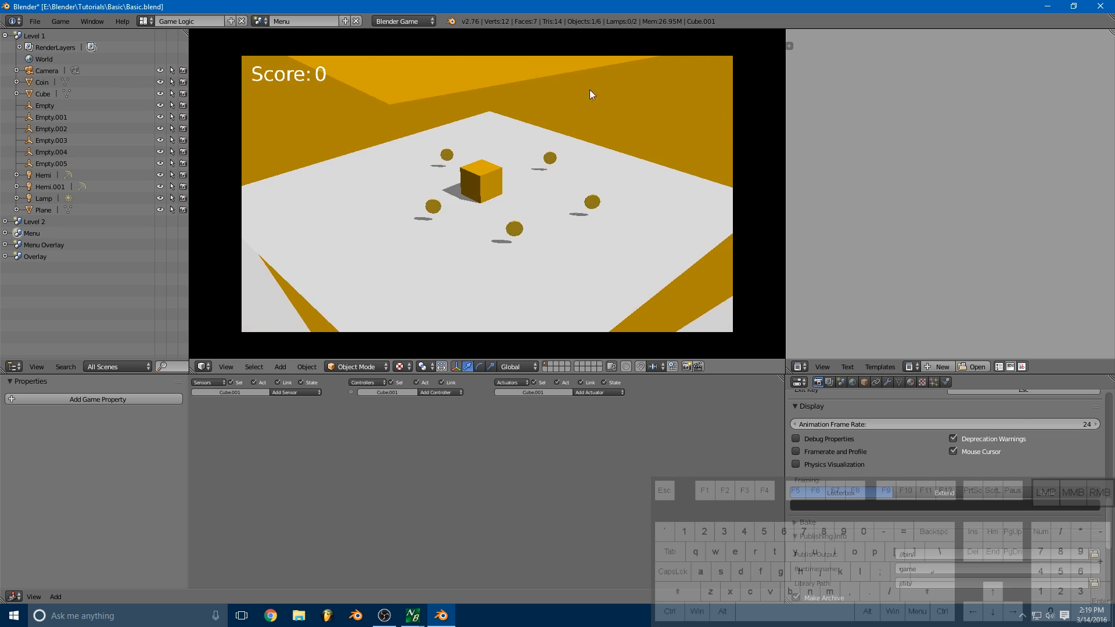
pyautogui.press('Escape')
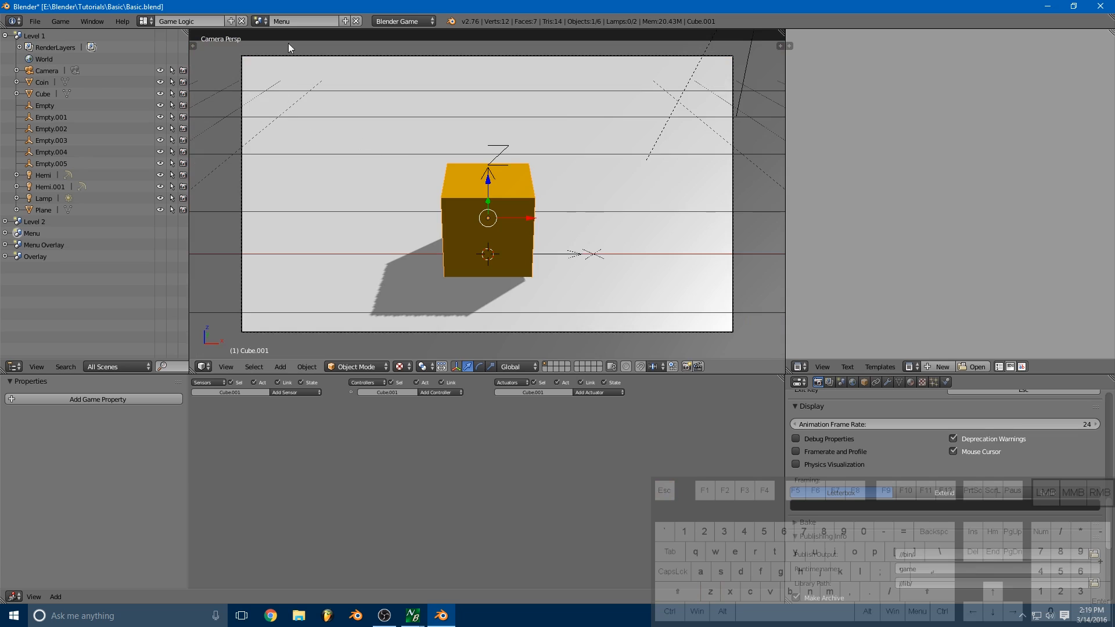
# Step: In the Menu Overlay scene, add a second Scene actuator to the Play button and link it to the third controller
pyautogui.click(261, 21)
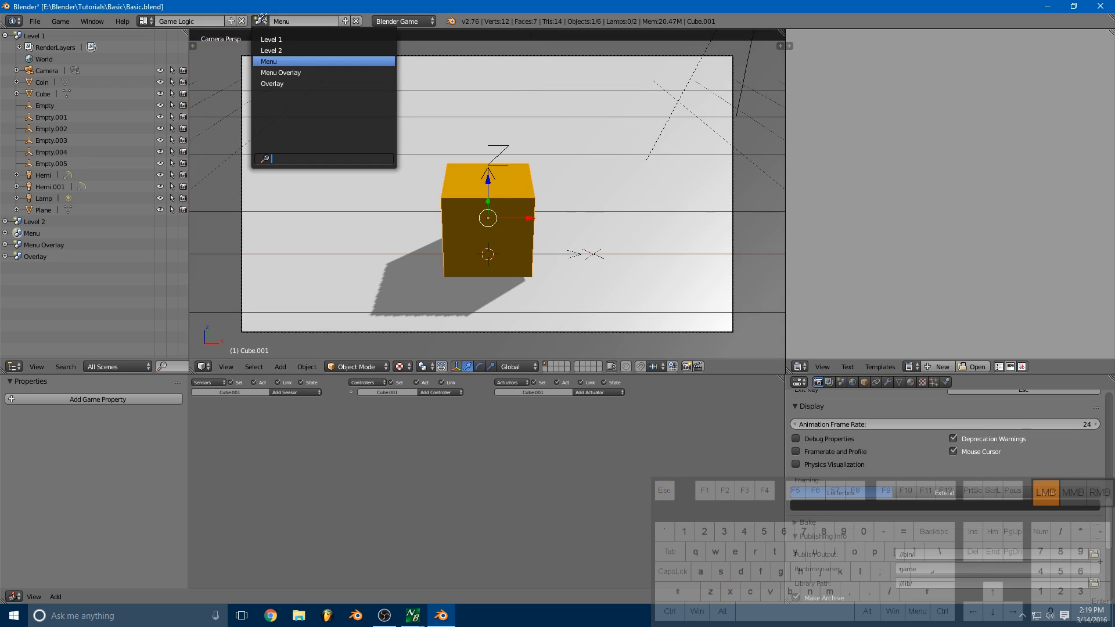
pyautogui.click(285, 72)
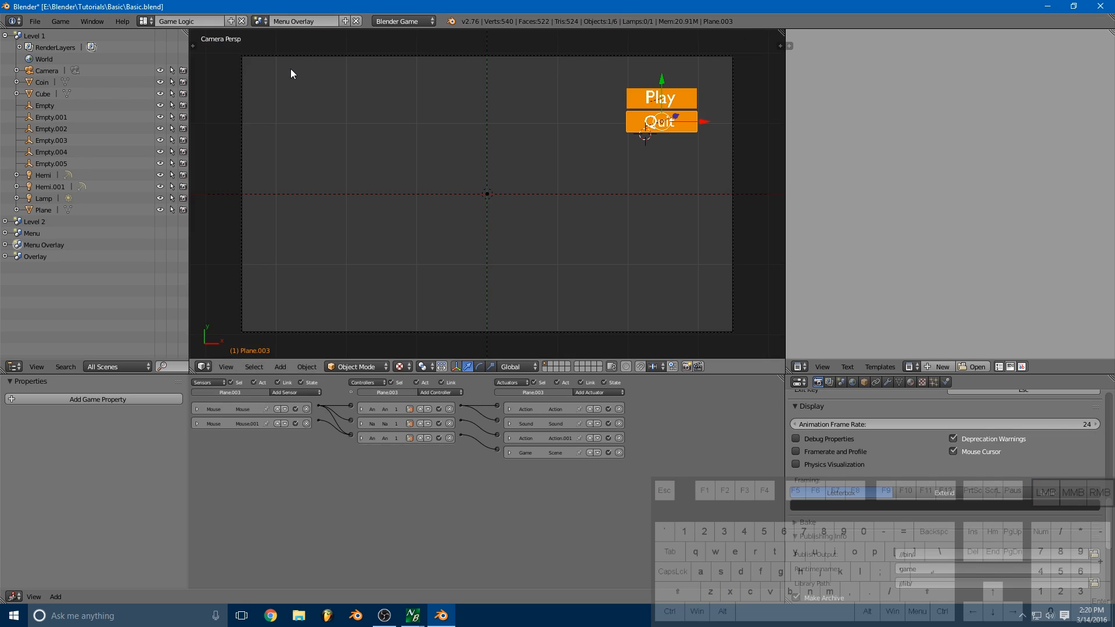
pyautogui.rightClick(687, 100)
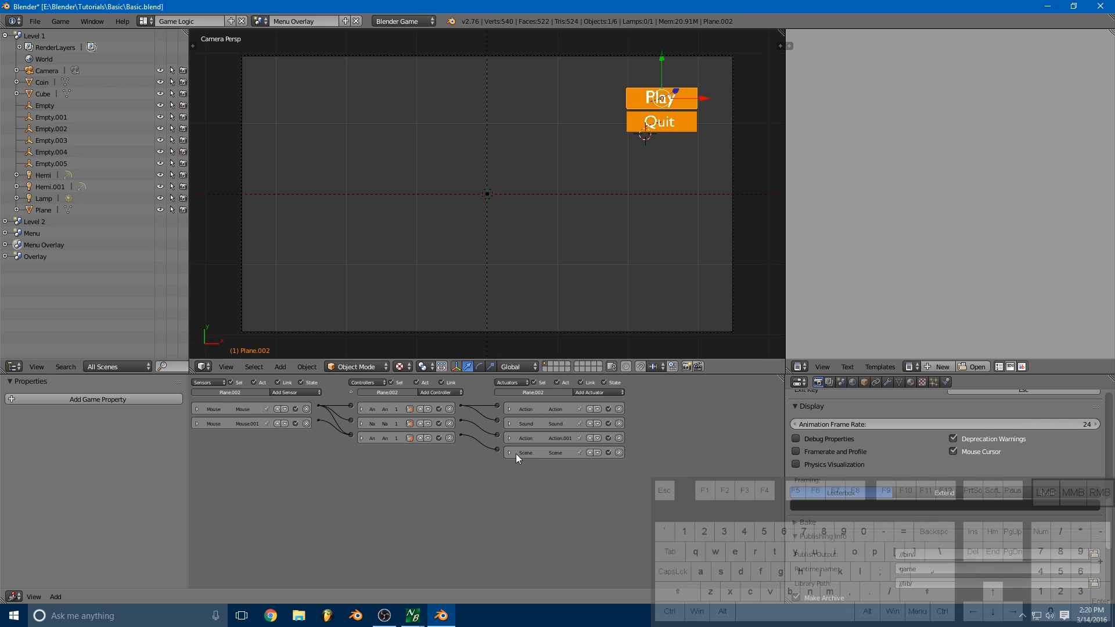
pyautogui.click(599, 393)
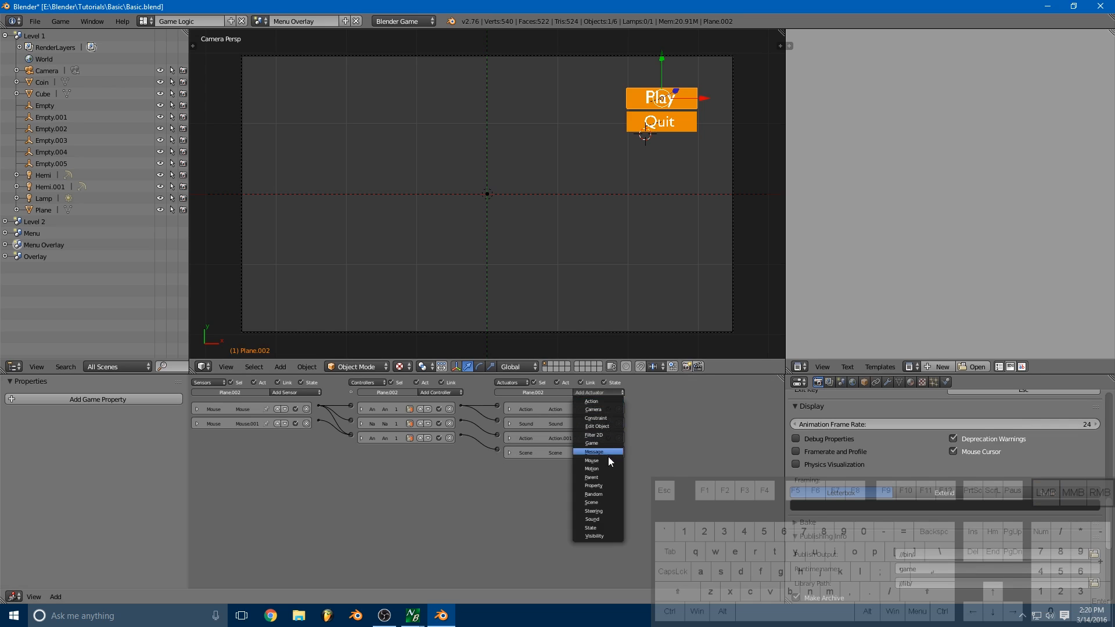
pyautogui.click(591, 502)
pyautogui.moveTo(497, 464); pyautogui.dragTo(461, 436)
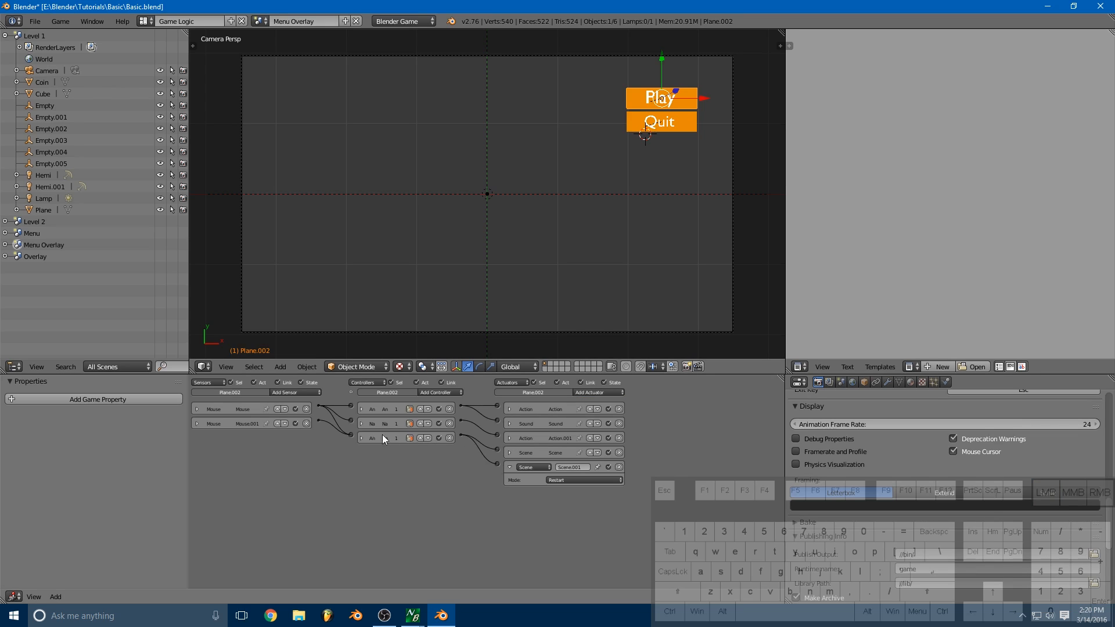
# Step: Set the Play button's new Scene actuator to Remove Scene with Menu as the target, and collapse the actuator
pyautogui.click(509, 453)
pyautogui.click(509, 452)
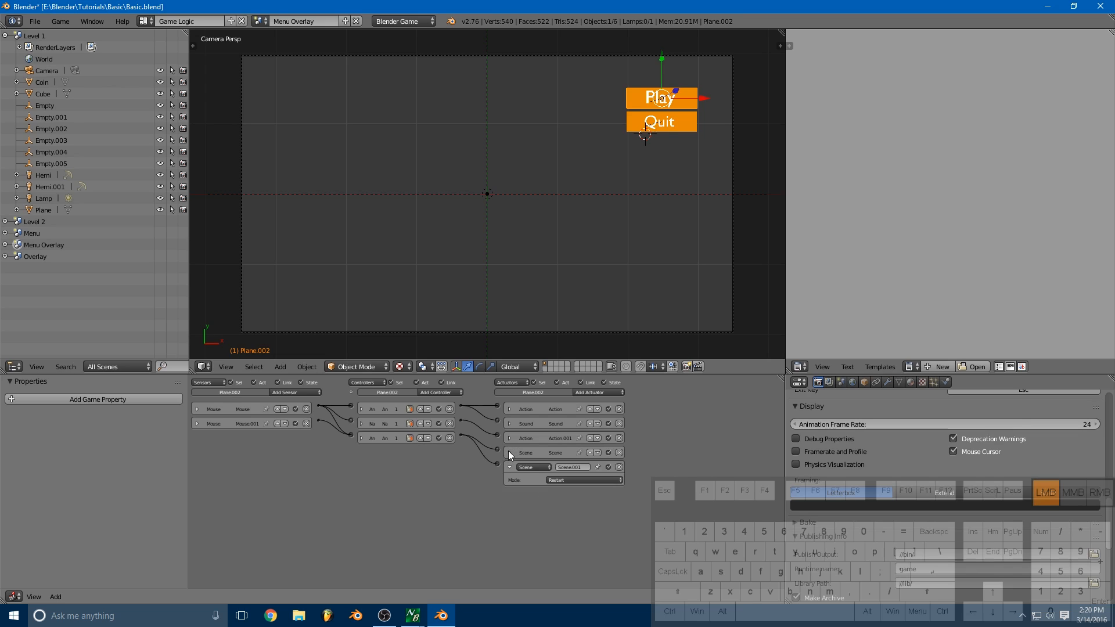
pyautogui.click(577, 480)
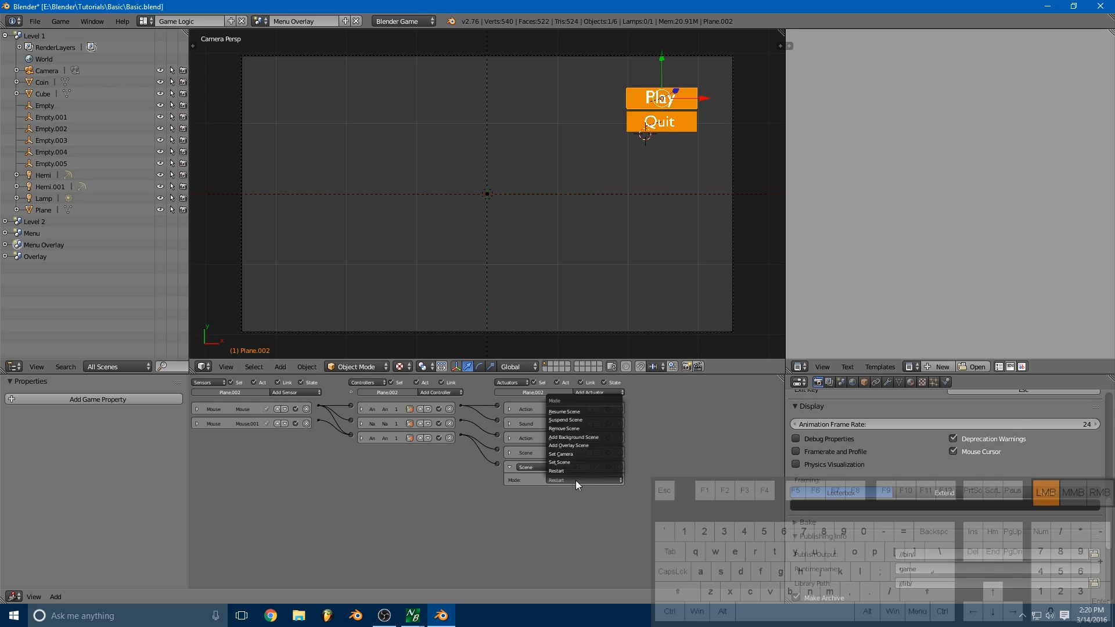
pyautogui.click(581, 428)
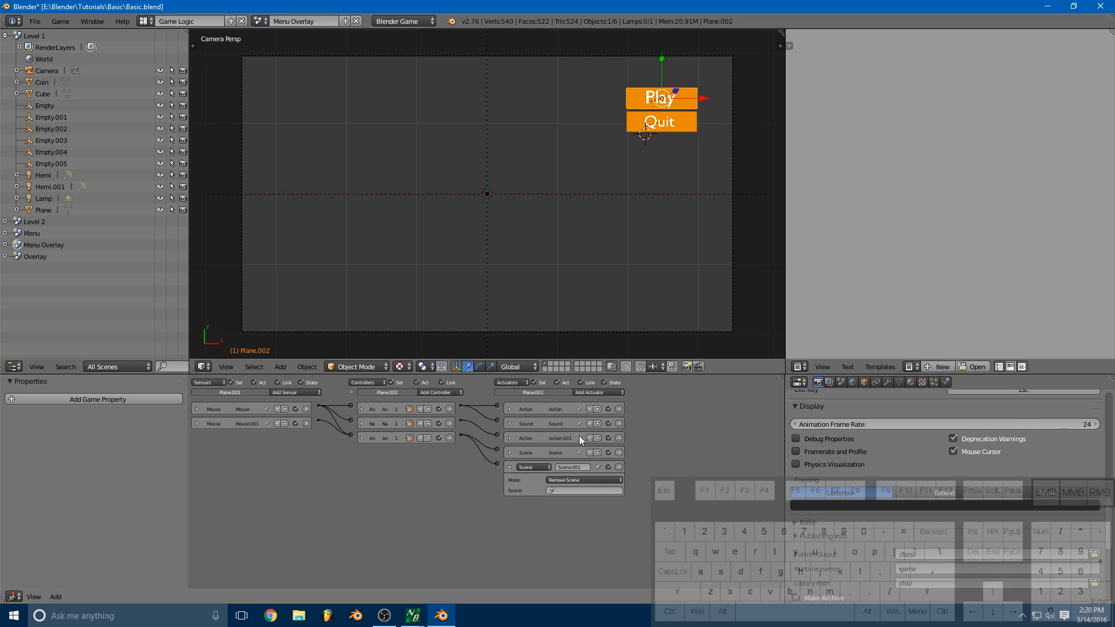
pyautogui.click(568, 490)
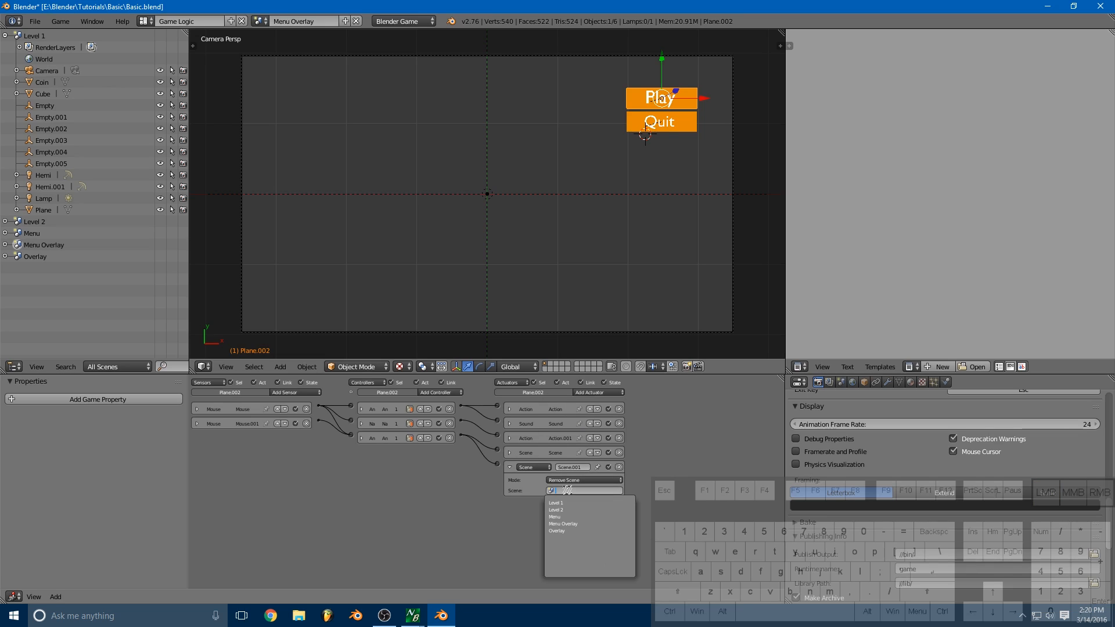
pyautogui.click(570, 517)
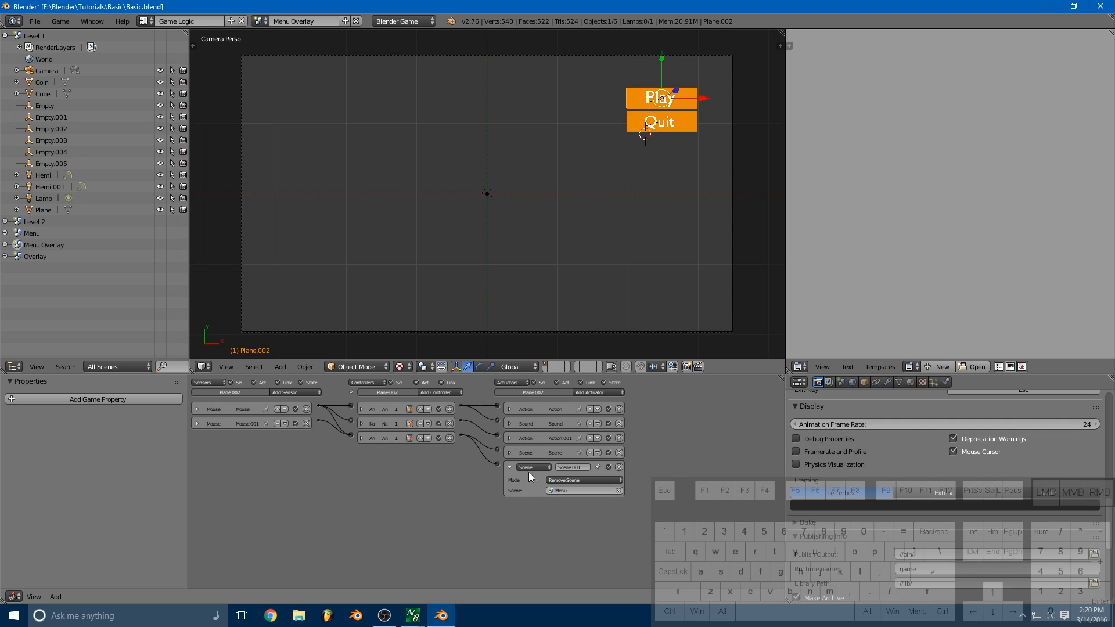
pyautogui.click(510, 467)
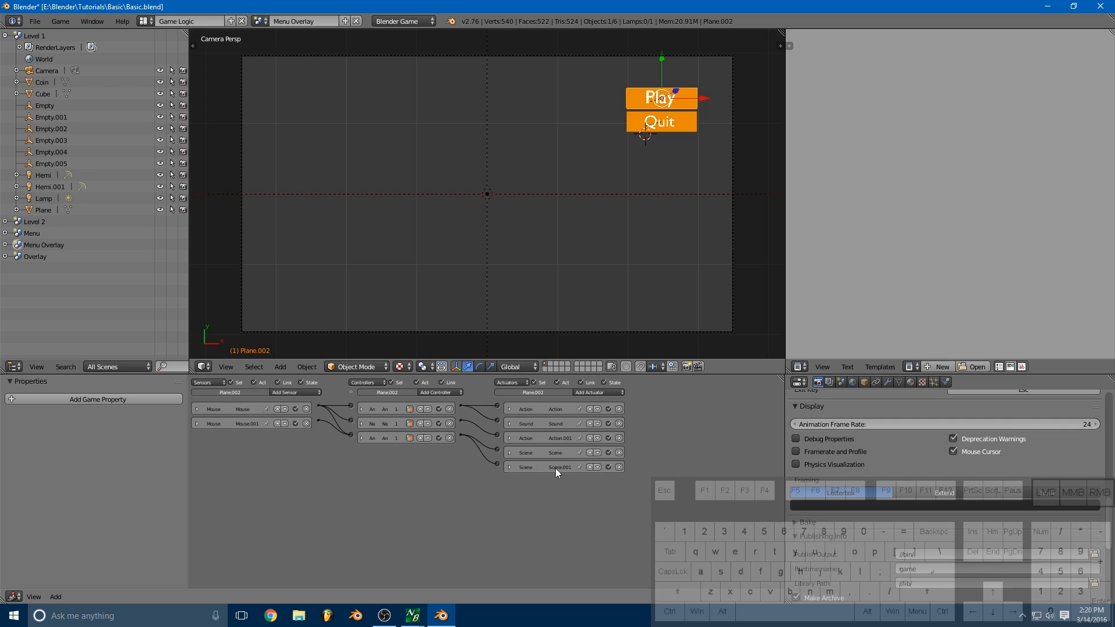
# Step: Run the game from the Menu scene and choose Play to check that the level starts without the menu behind it
pyautogui.click(259, 21)
pyautogui.click(269, 61)
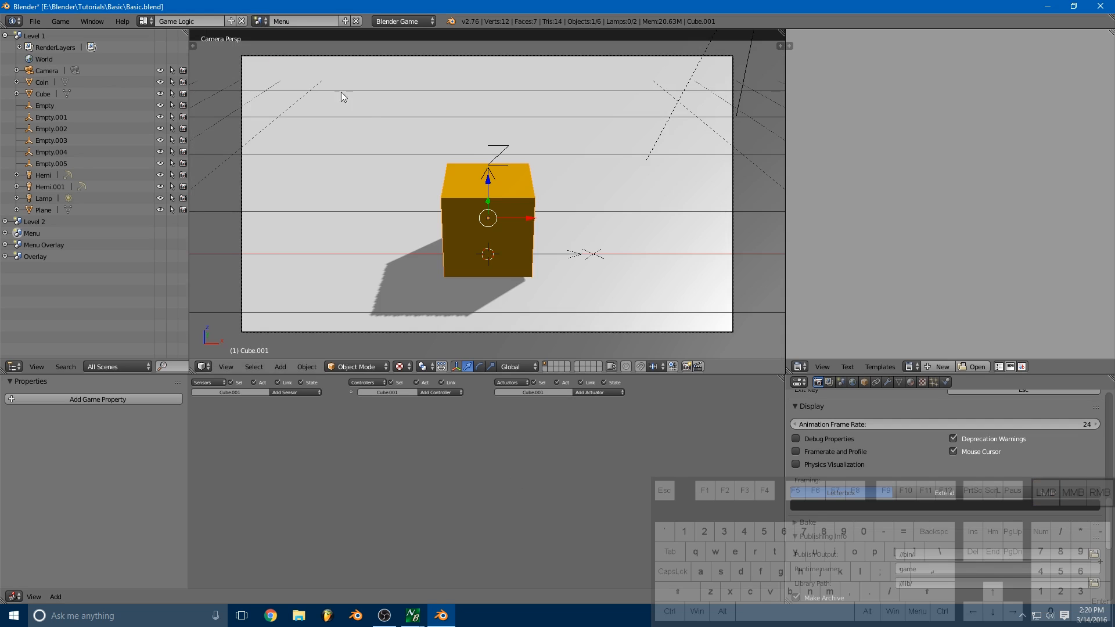
pyautogui.press('p')
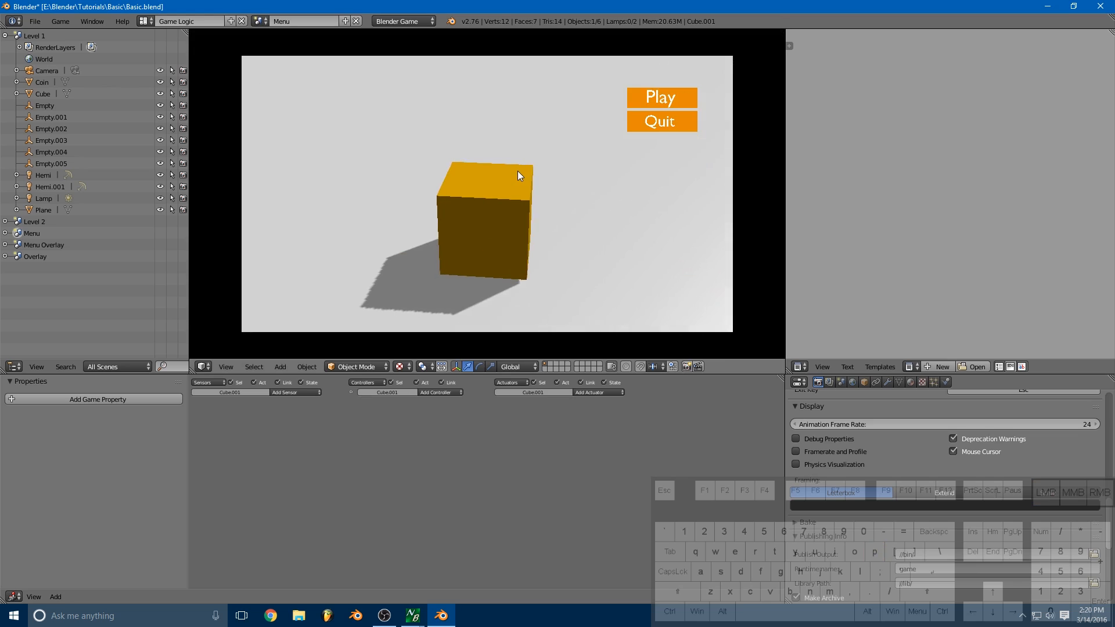
pyautogui.click(663, 97)
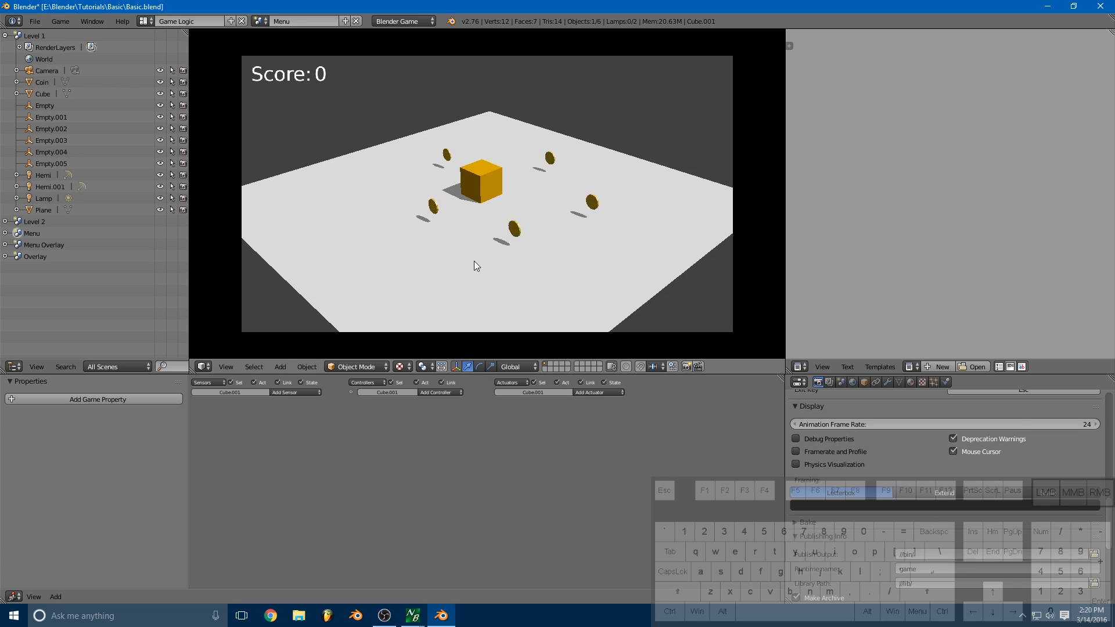
# Step: Steer the cube around both levels to collect the coins as a test, and end the game
pyautogui.press('s')
pyautogui.press('d')
pyautogui.press('w')
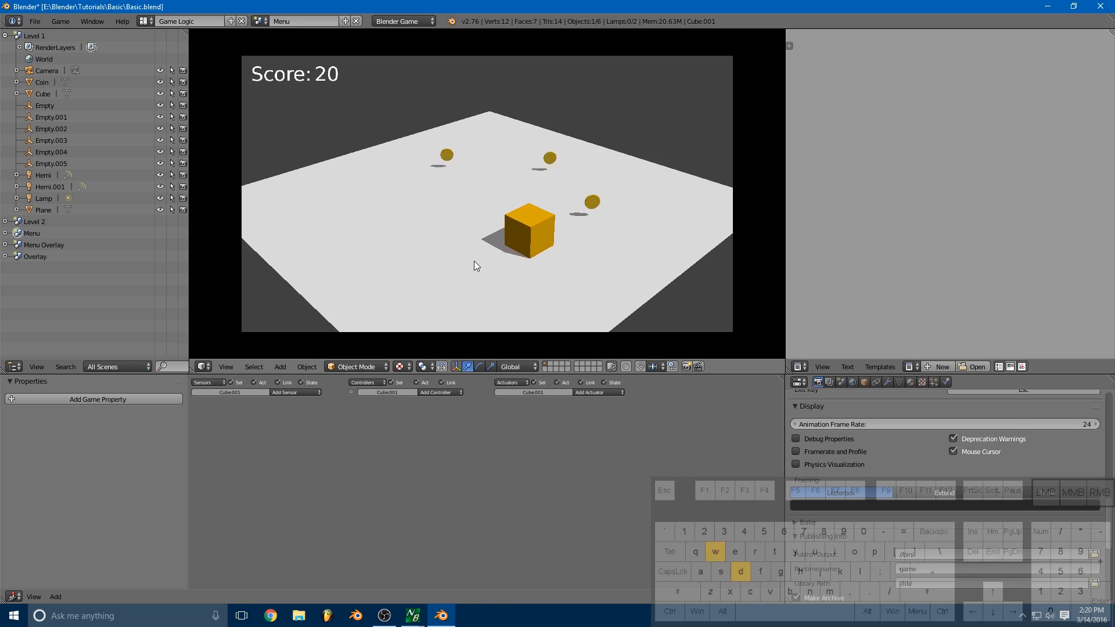
pyautogui.press('a')
pyautogui.press('s')
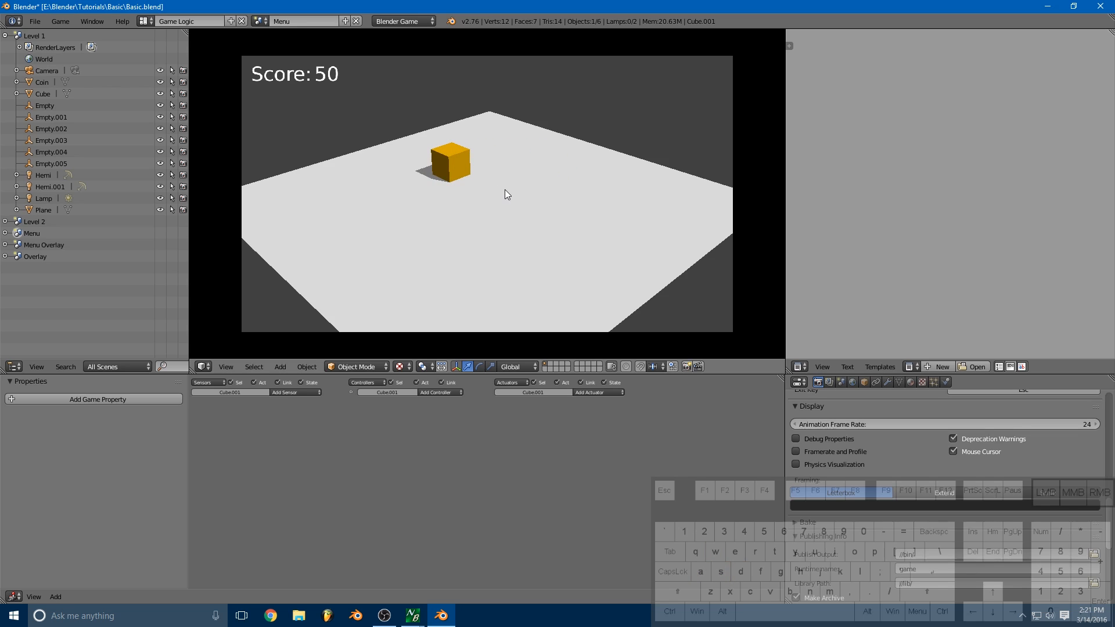
pyautogui.press('a')
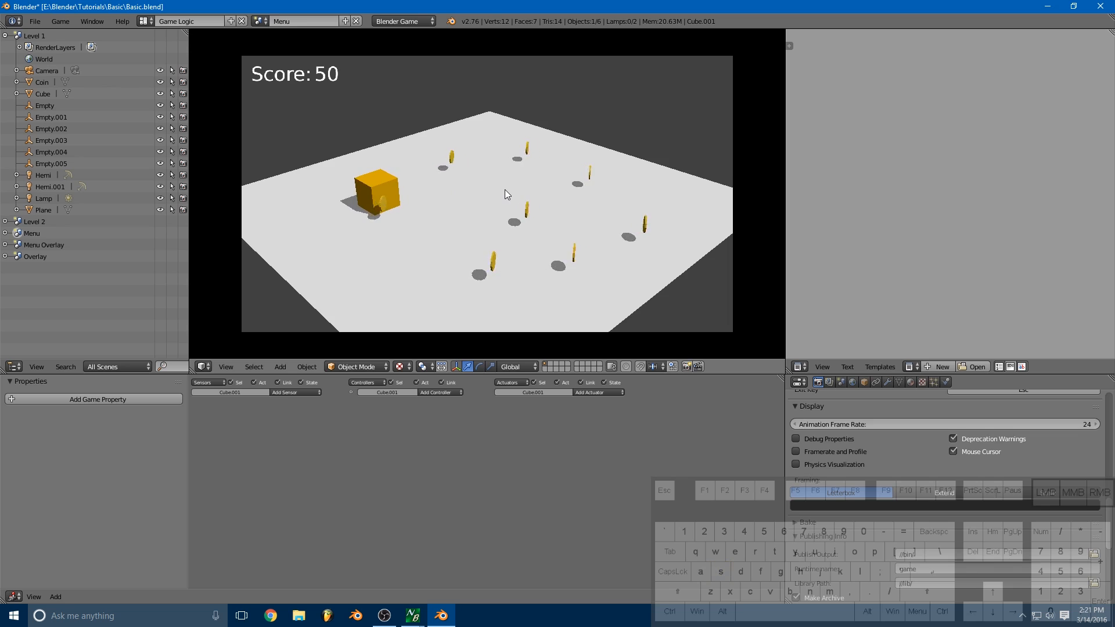
pyautogui.press('d')
pyautogui.press('w')
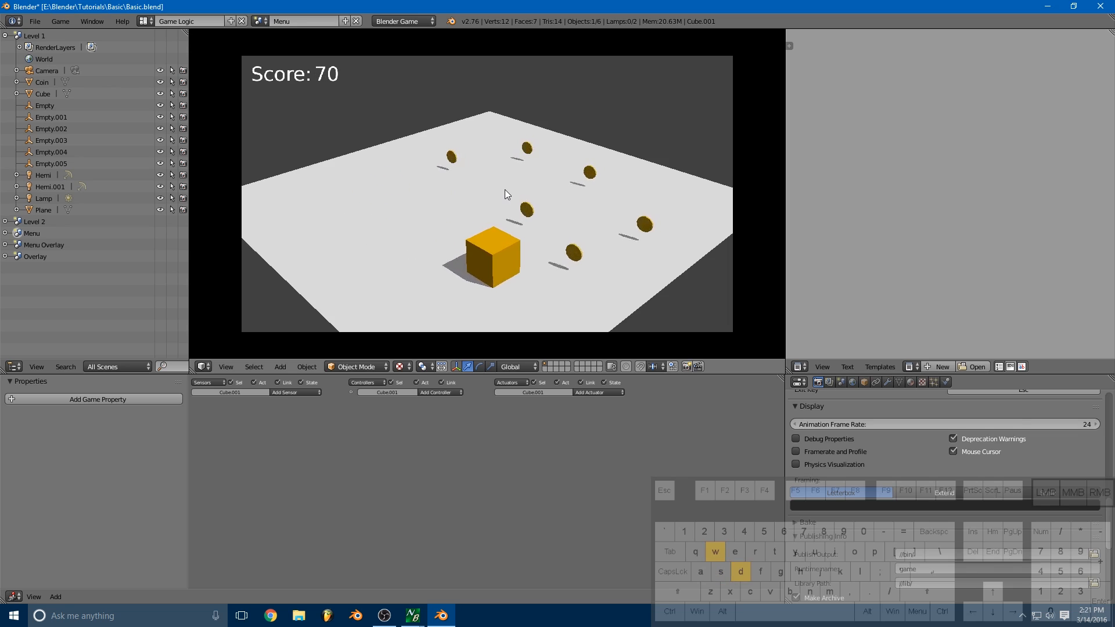
pyautogui.press('a')
pyautogui.press('d')
pyautogui.press('w')
pyautogui.press('a')
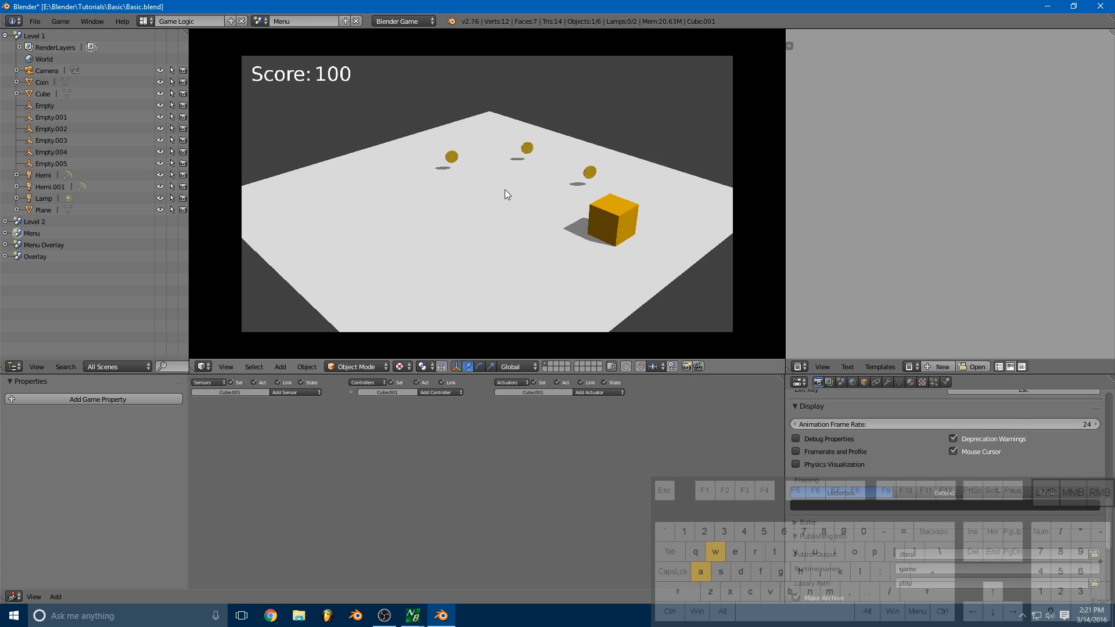
pyautogui.press('s')
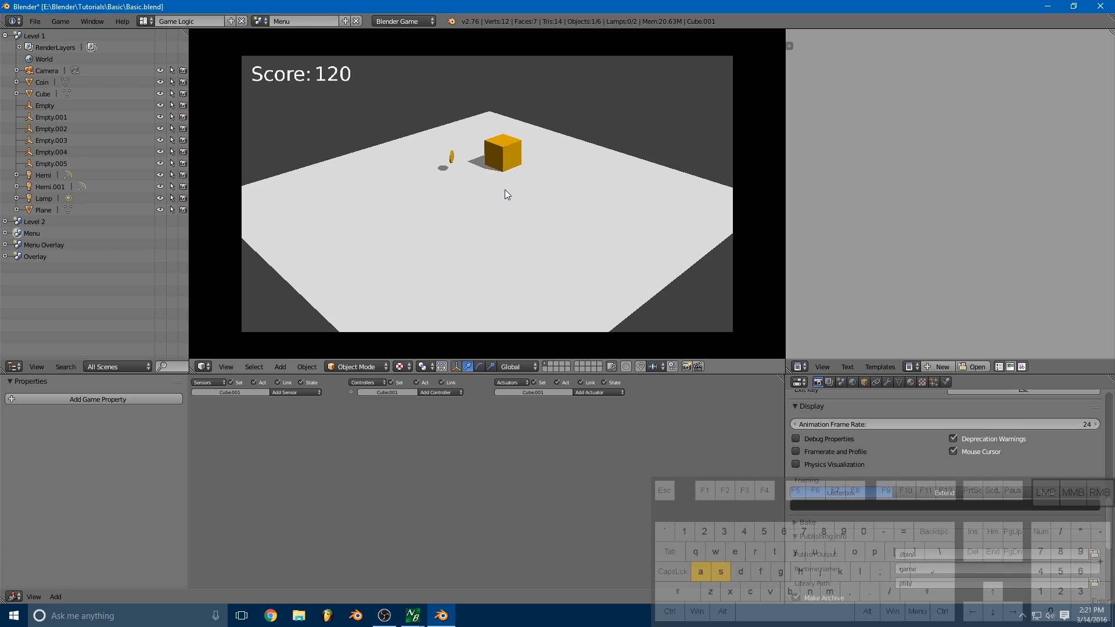
pyautogui.press('Escape')
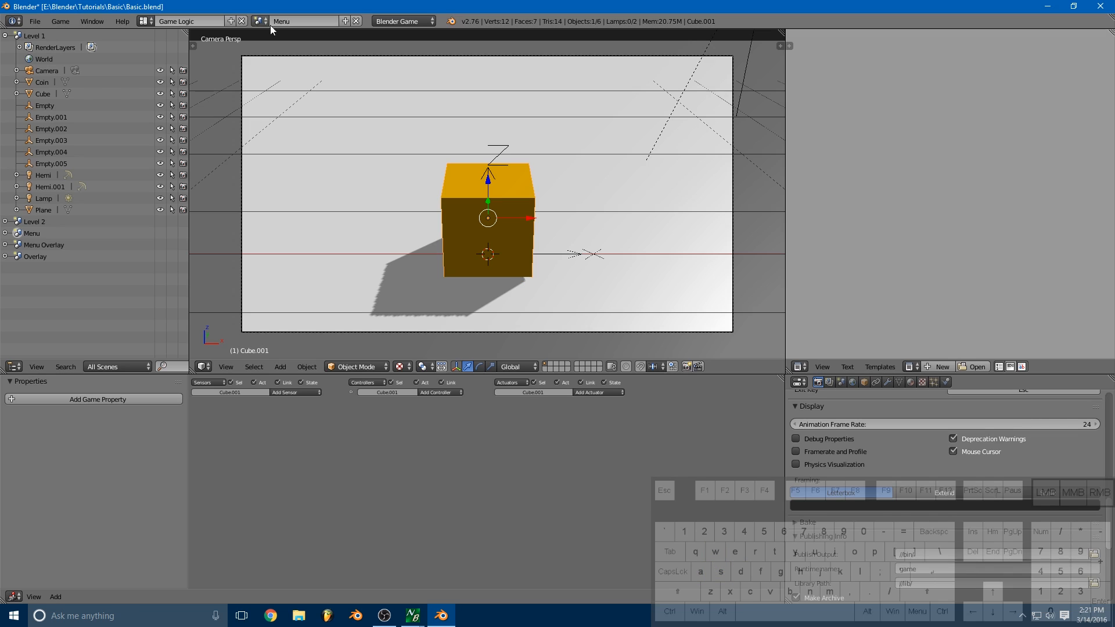
# Step: Create a new empty scene and name it Finshed
pyautogui.click(346, 20)
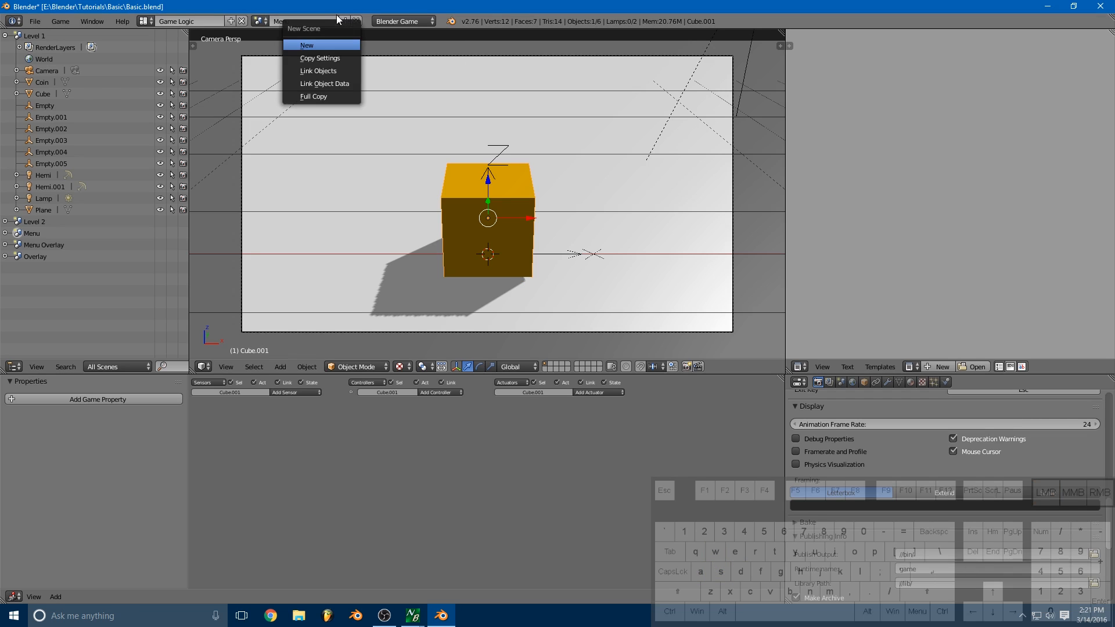
pyautogui.click(309, 47)
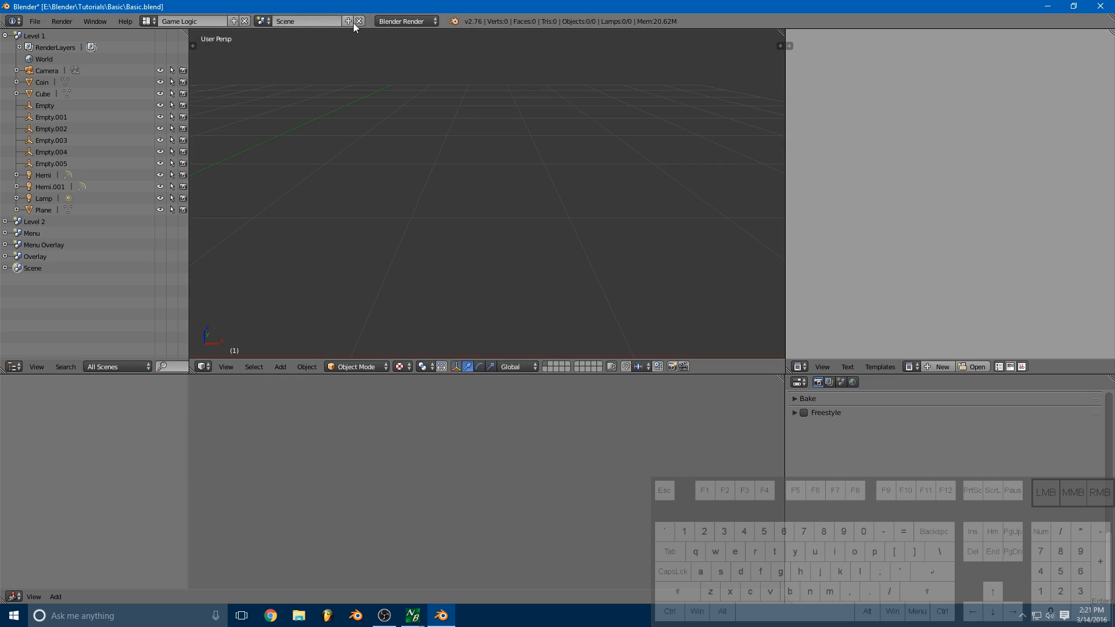
pyautogui.click(305, 22)
pyautogui.write('Finshed')
pyautogui.press('Return')
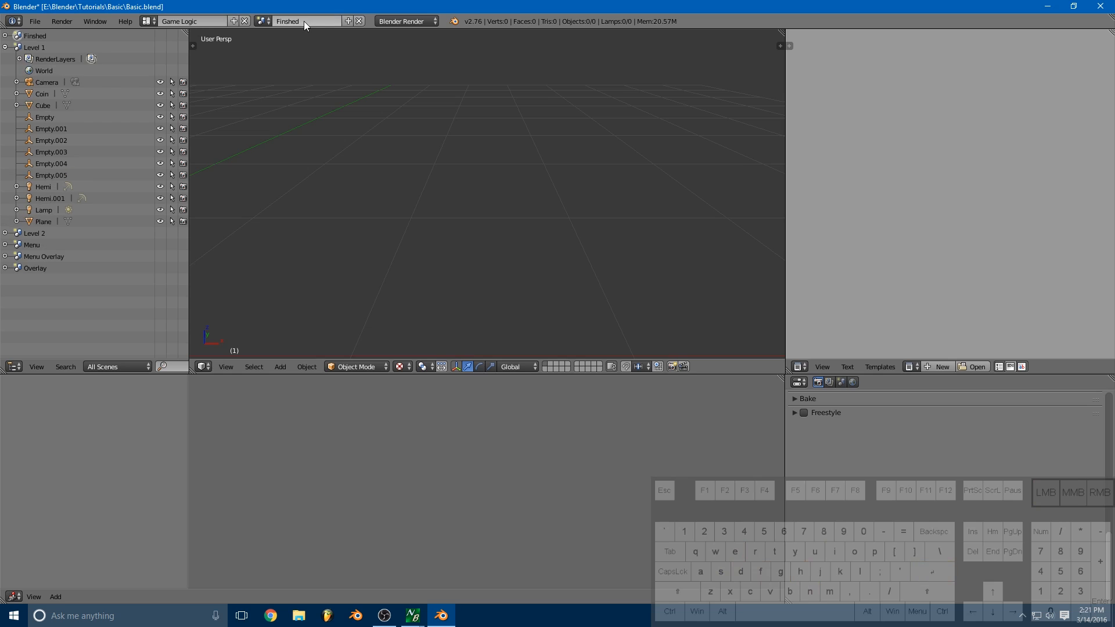
# Step: Switch the Finshed scene's engine to Blender Game and set its shading mode to GLSL
pyautogui.moveTo(415, 183); pyautogui.dragTo(369, 191, button='middle')
pyautogui.scroll(-4, 383, 105)
pyautogui.keyDown('shift'); pyautogui.moveTo(386, 88); pyautogui.dragTo(469, 77, button='middle'); pyautogui.keyUp('shift')
pyautogui.click(406, 21)
pyautogui.click(406, 47)
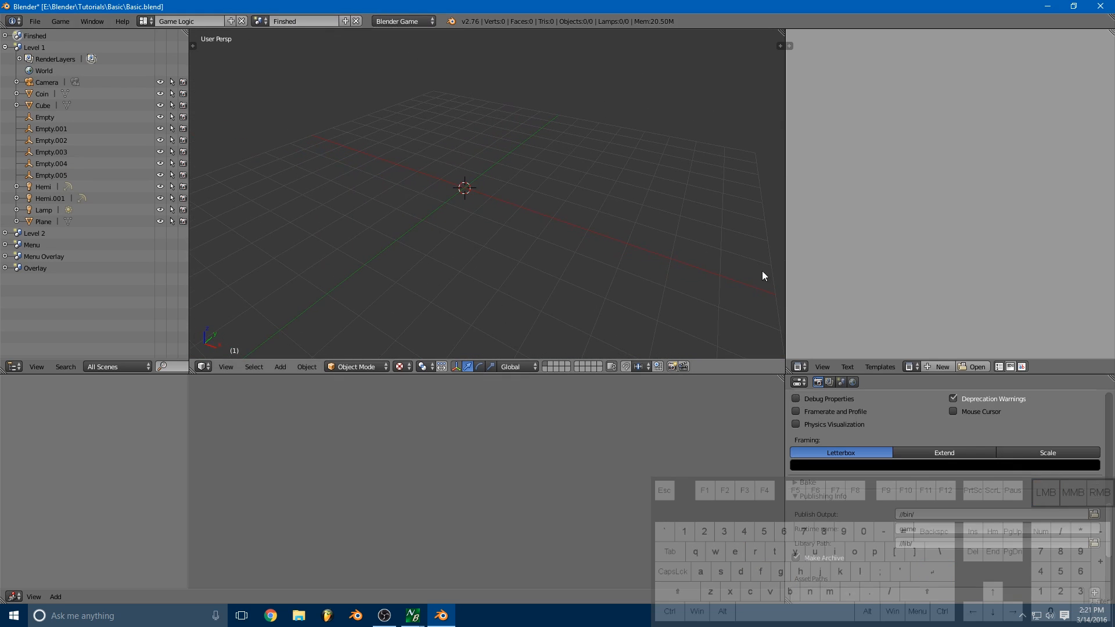
pyautogui.scroll(8, 987, 490)
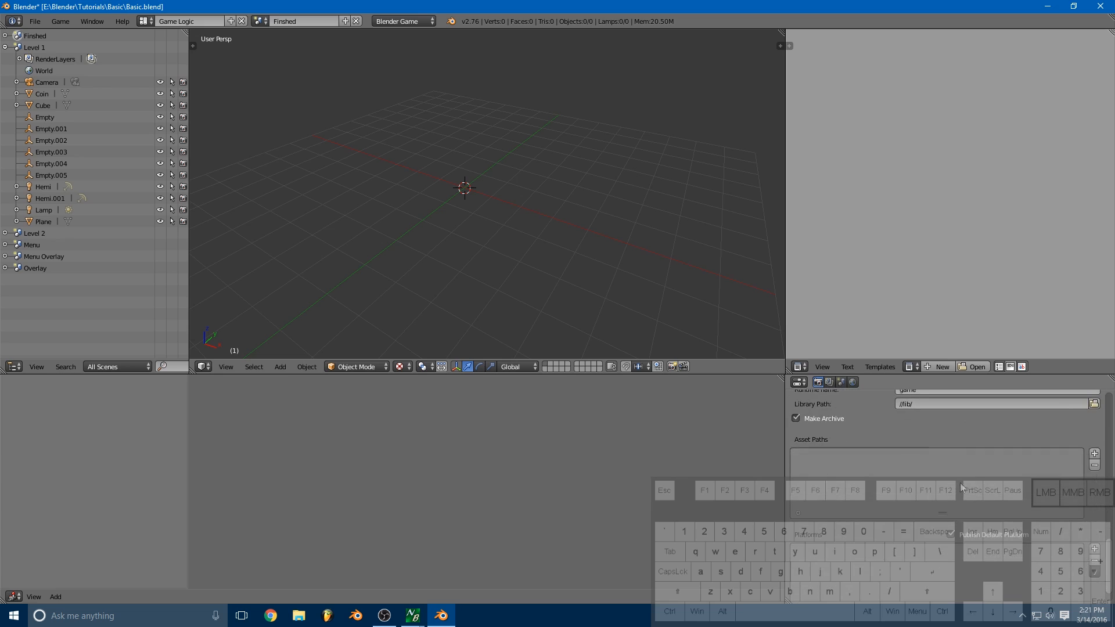
pyautogui.scroll(2, 997, 485)
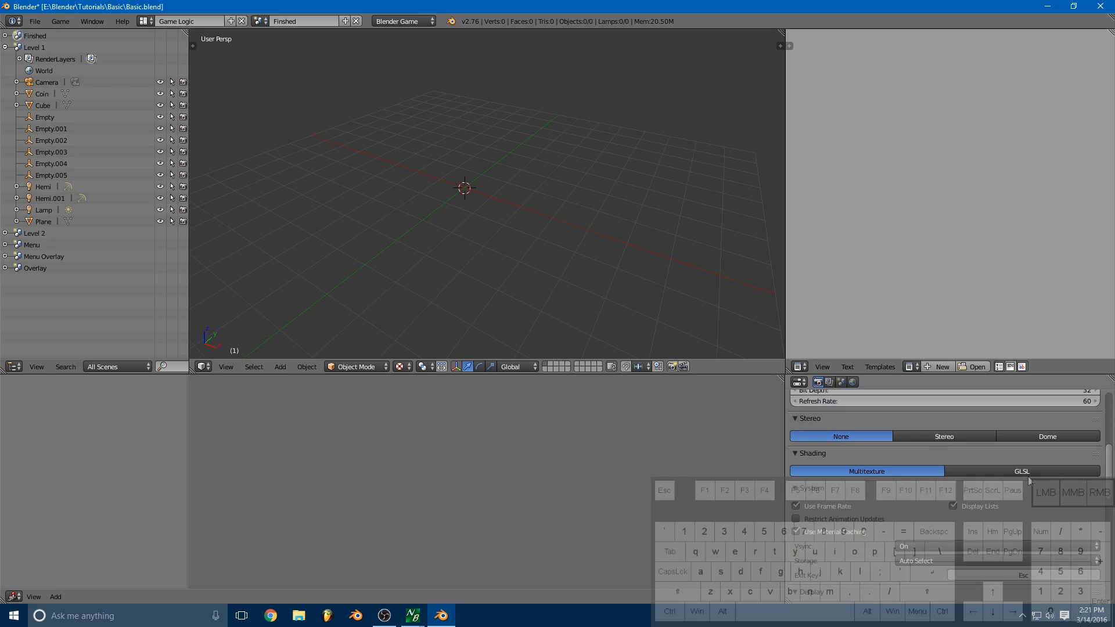
pyautogui.click(1022, 472)
# Step: Add a camera to the Finshed scene, clear its rotation, and raise it straight above the grid
pyautogui.hotkey('shift', 'a')
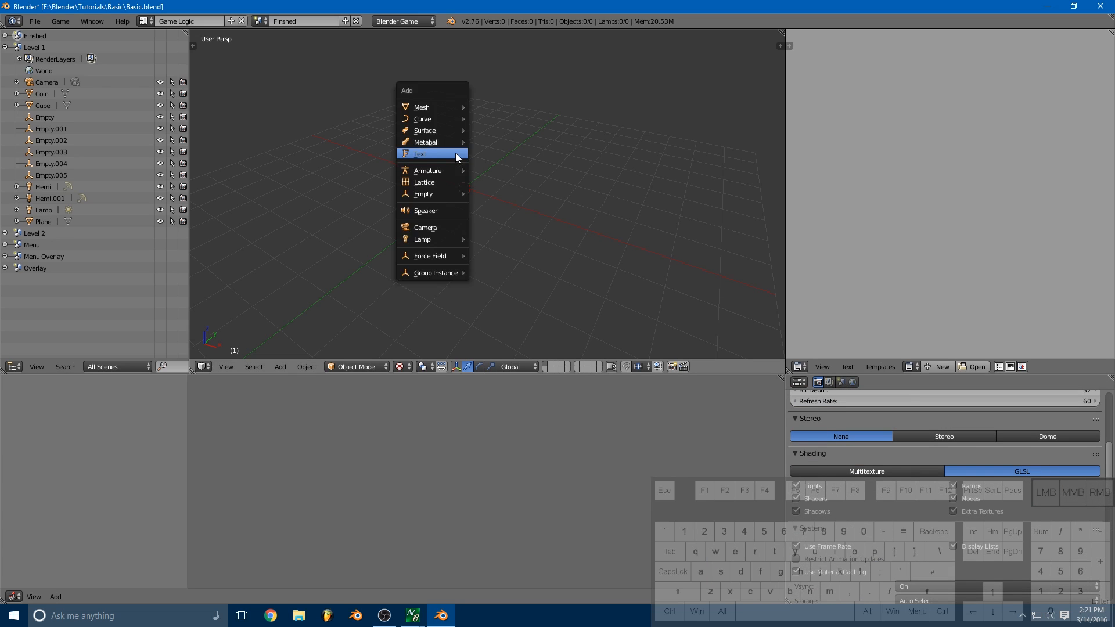
pyautogui.click(449, 231)
pyautogui.hotkey('alt', 'r')
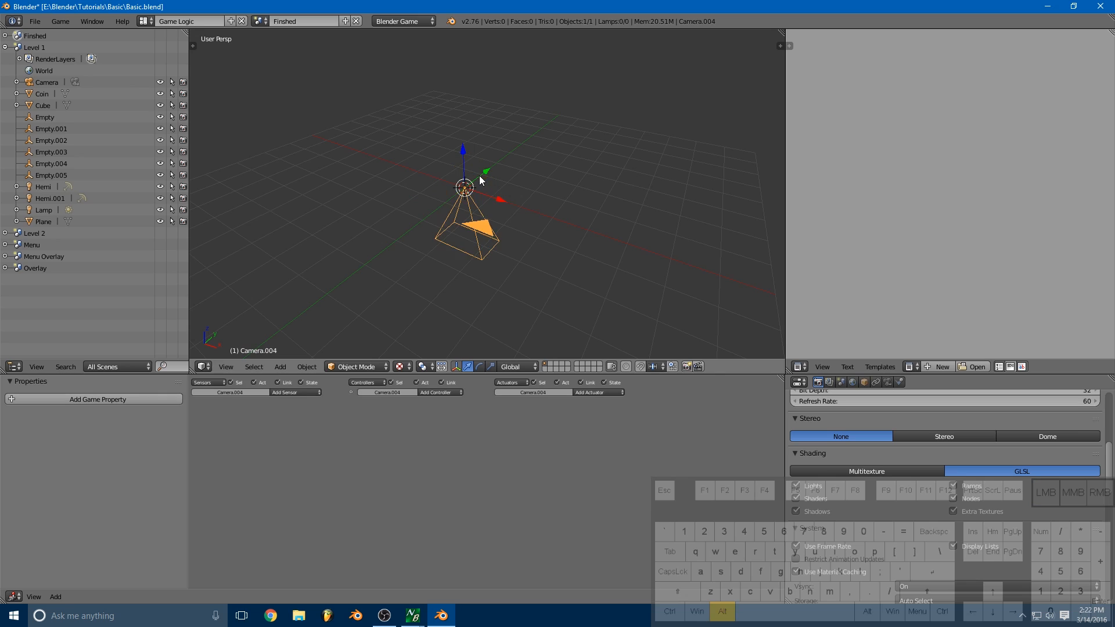
pyautogui.moveTo(463, 122); pyautogui.dragTo(447, 208)
# Step: Add a Hemi lamp and raise it along the vertical axis to just below the camera
pyautogui.scroll(-3, 482, 231)
pyautogui.moveTo(483, 232)
pyautogui.mouseDown(button='middle')
pyautogui.moveTo(419, 248)
pyautogui.moveTo(477, 247)
pyautogui.mouseUp(button='middle')
pyautogui.hotkey('shift', 'a')
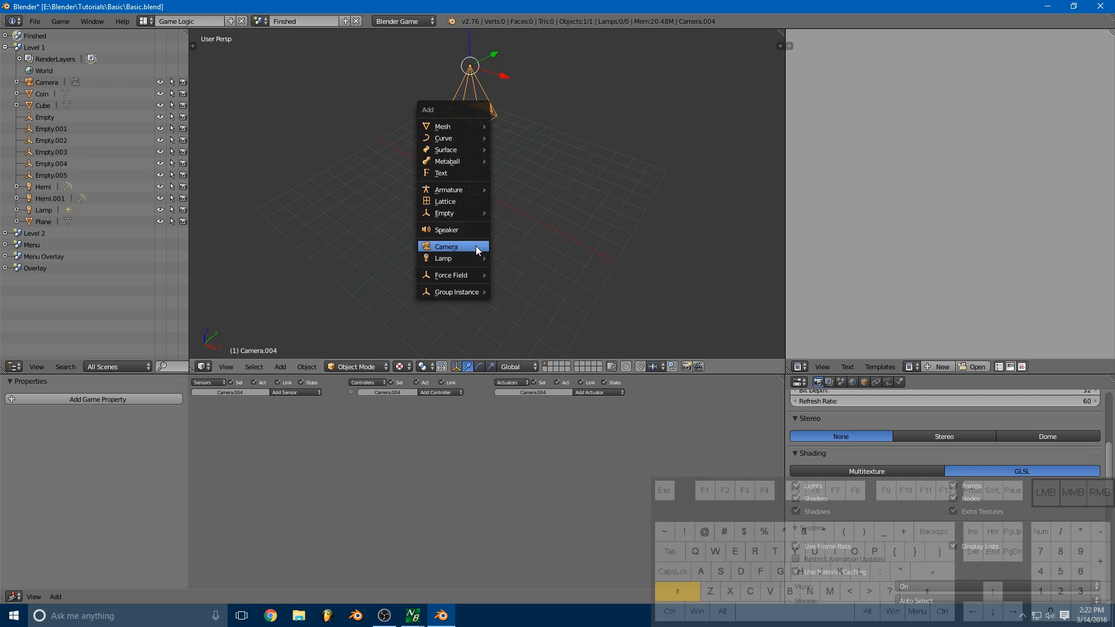
pyautogui.moveTo(479, 258)
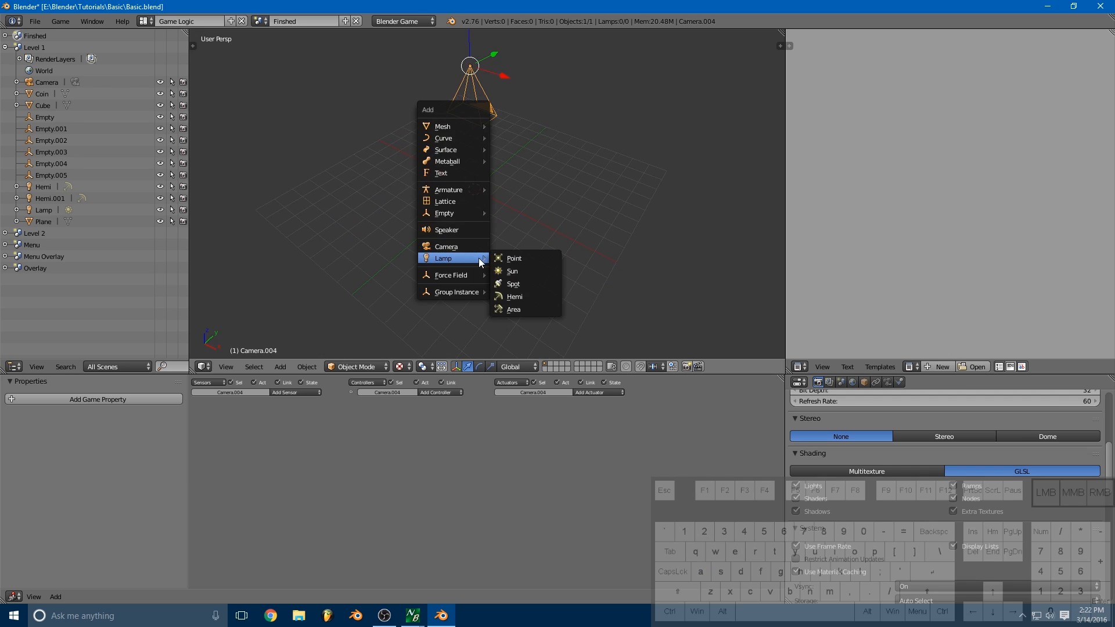
pyautogui.click(518, 295)
pyautogui.moveTo(474, 152); pyautogui.dragTo(469, 68)
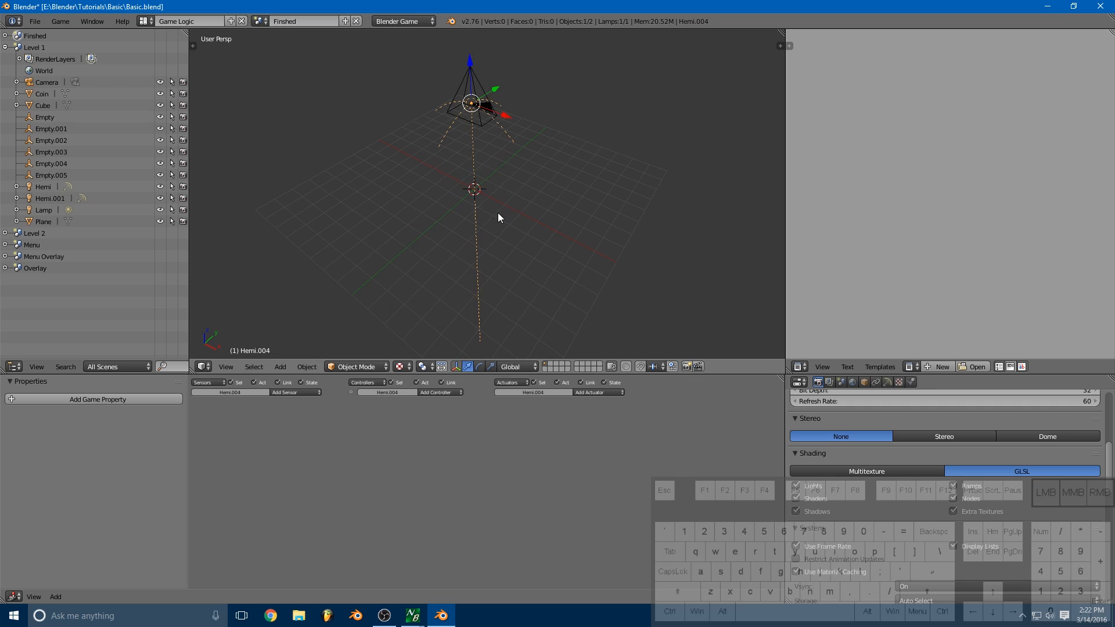
# Step: From the camera view, add a text object and replace its default text with Congratulations
pyautogui.press('KP_0')
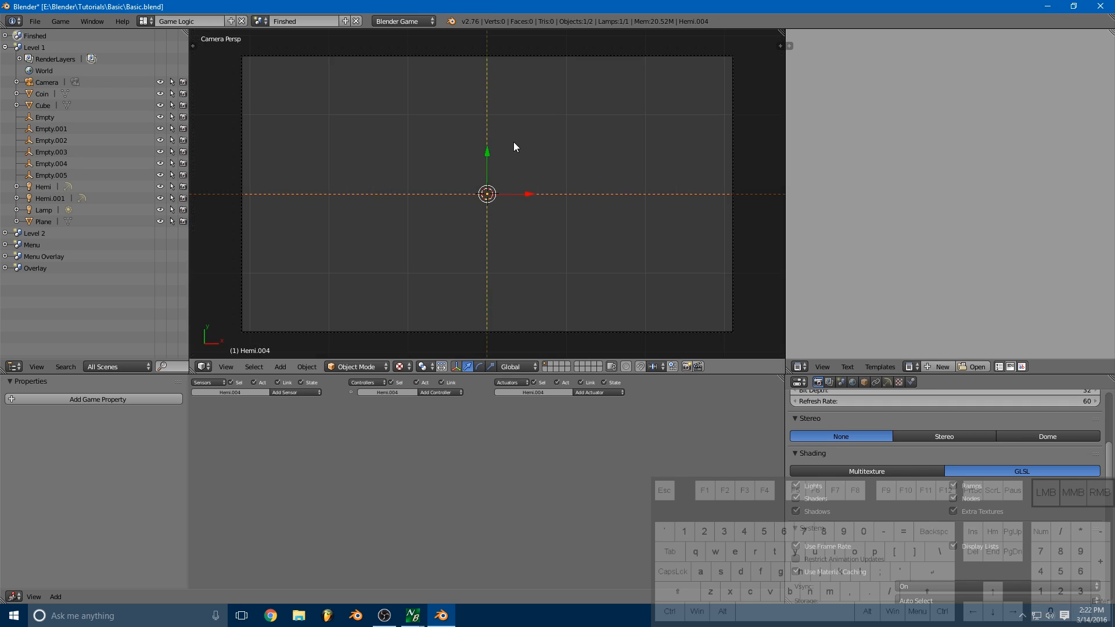
pyautogui.hotkey('shift', 'a')
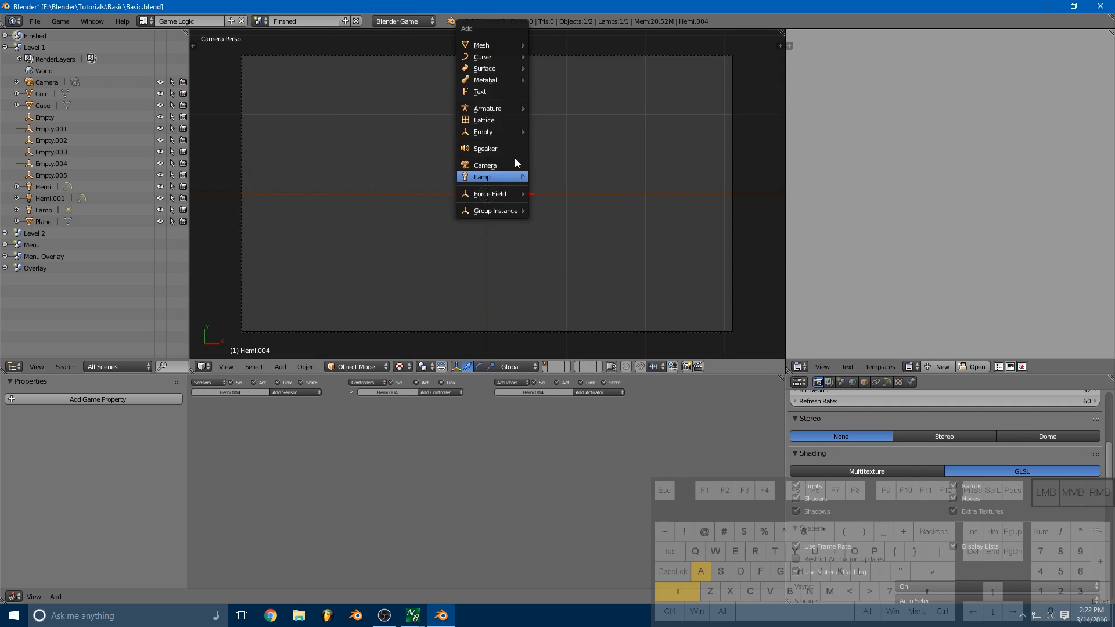
pyautogui.click(499, 97)
pyautogui.press('Tab')
pyautogui.press('BackSpace')
pyautogui.press('BackSpace')
pyautogui.press('BackSpace')
pyautogui.press('BackSpace')
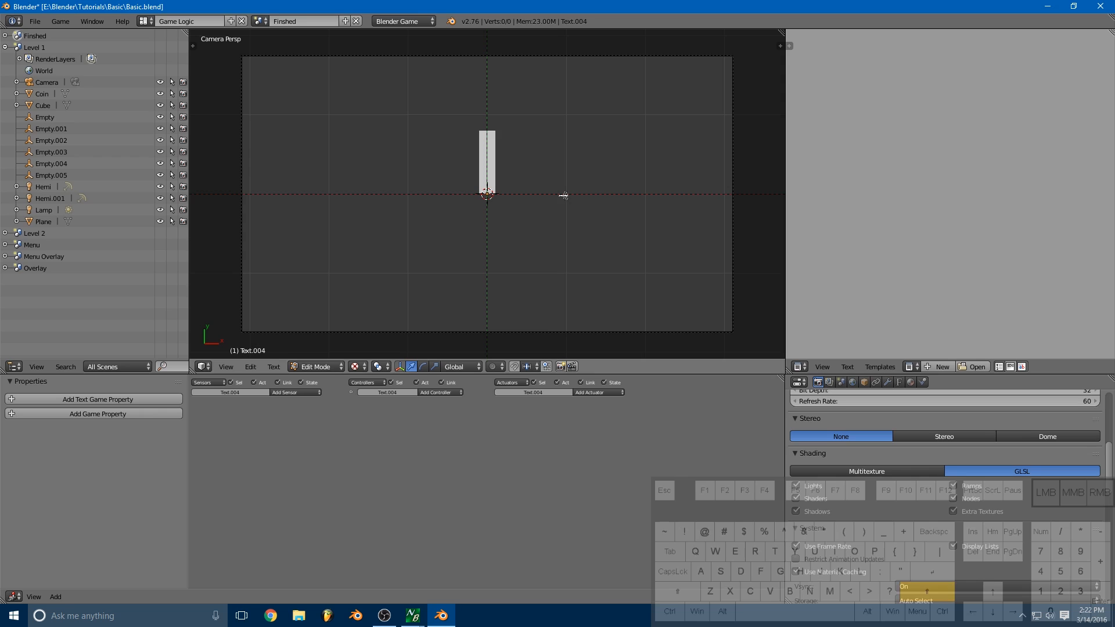
pyautogui.write('l')
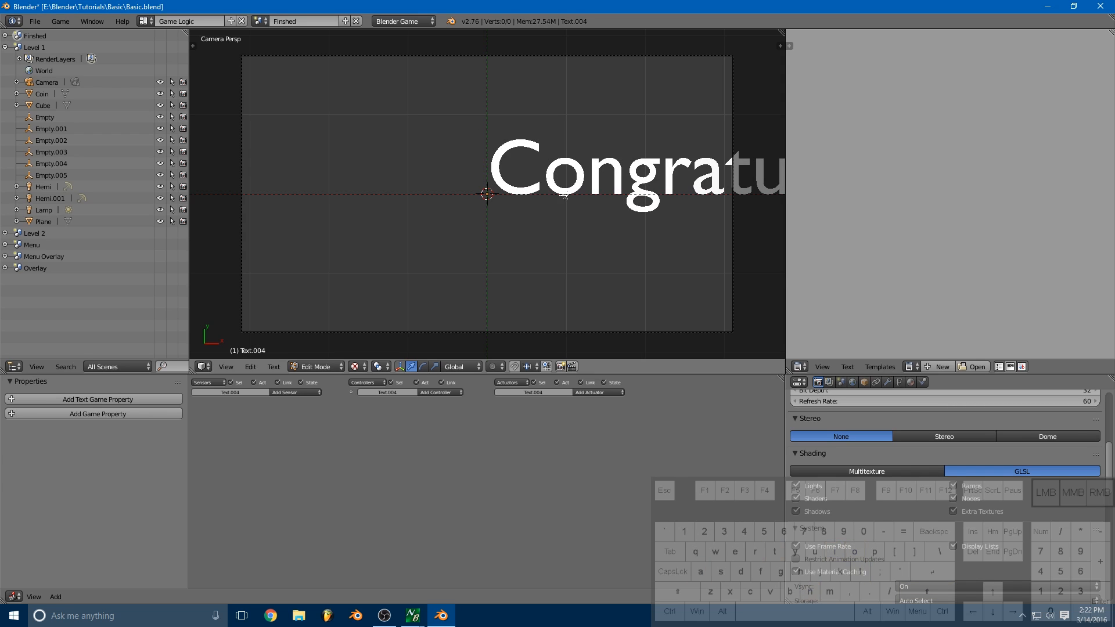
pyautogui.press('Tab')
# Step: Scale down the Congratulations text and move it into the upper middle of the camera frame
pyautogui.press('s')
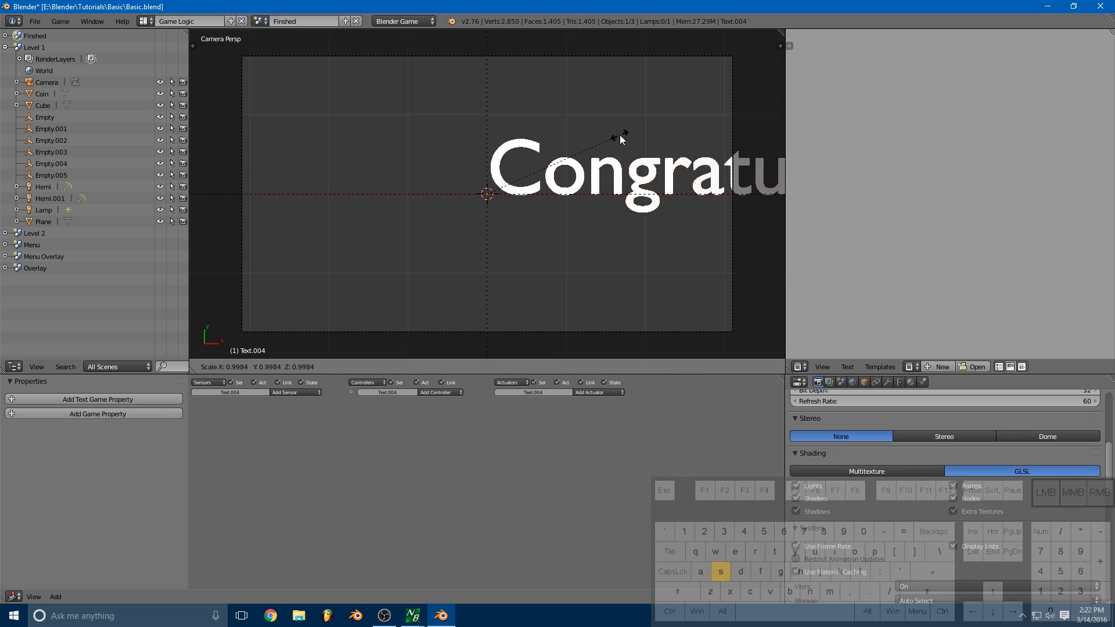
pyautogui.click(539, 159)
pyautogui.moveTo(519, 195); pyautogui.dragTo(380, 104)
pyautogui.press('y')
# Step: Add a second line reading "You Won!" below Congratulations in the text object
pyautogui.press('Tab')
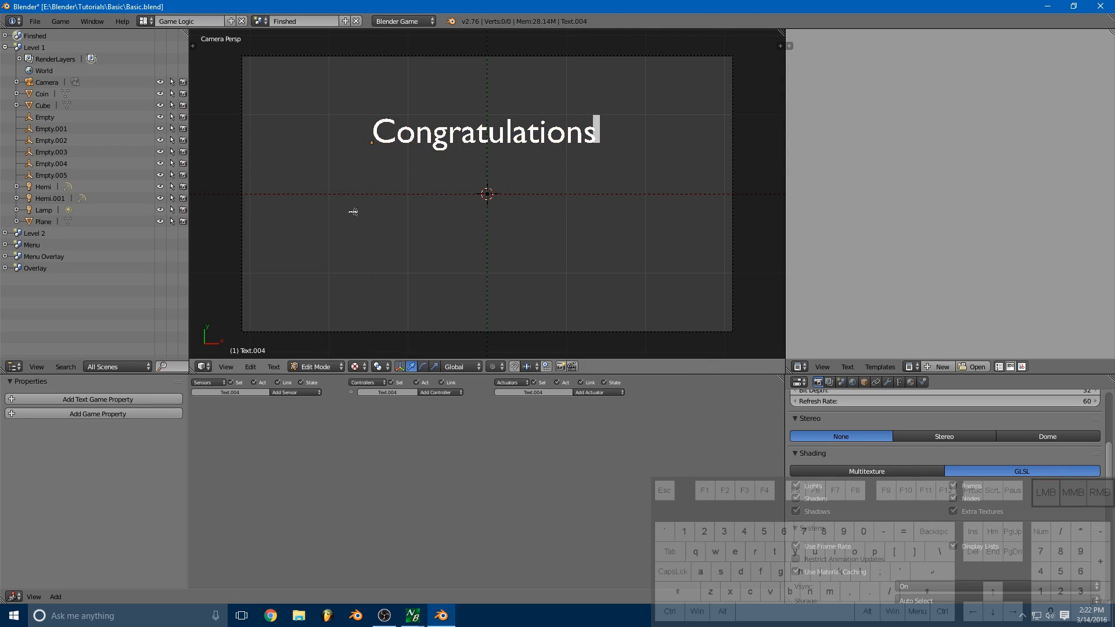
pyautogui.press('Return')
pyautogui.write('You')
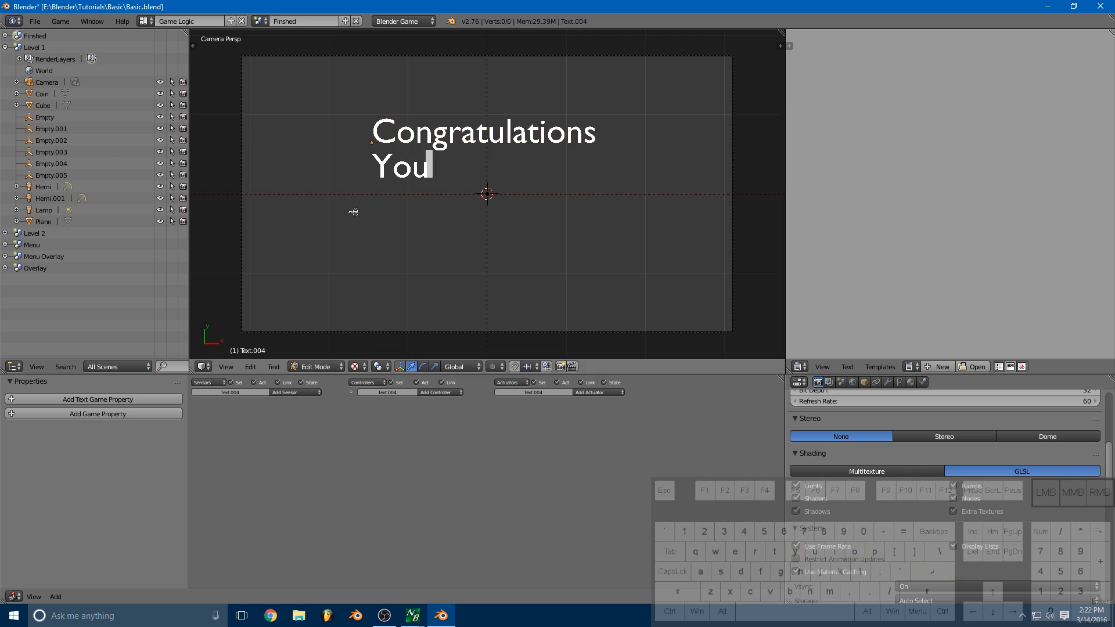
pyautogui.write(' Won!')
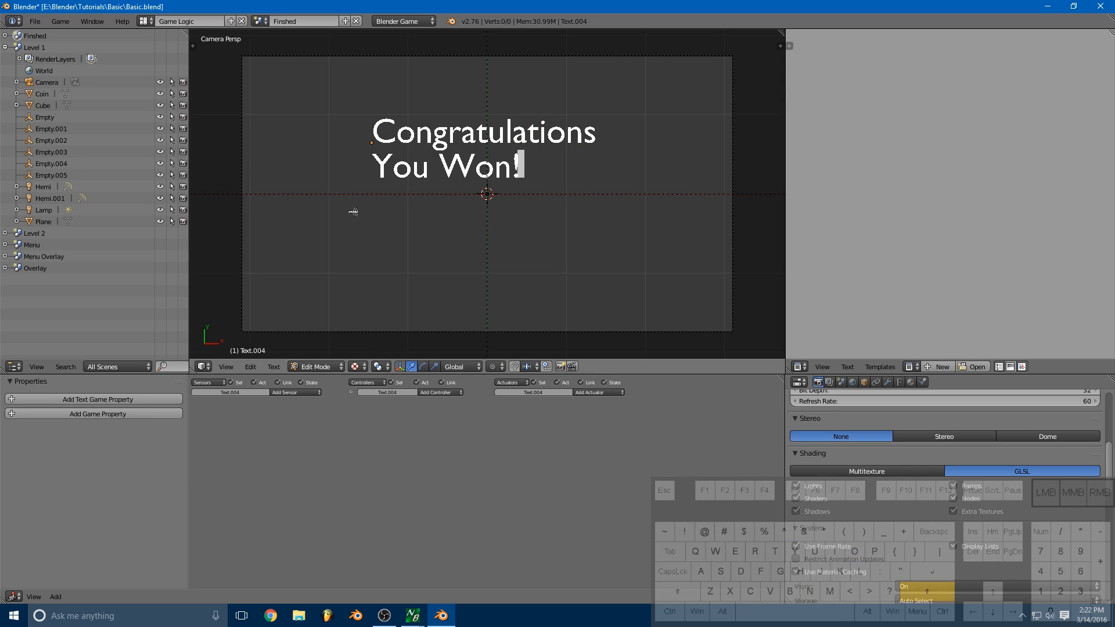
pyautogui.press('Tab')
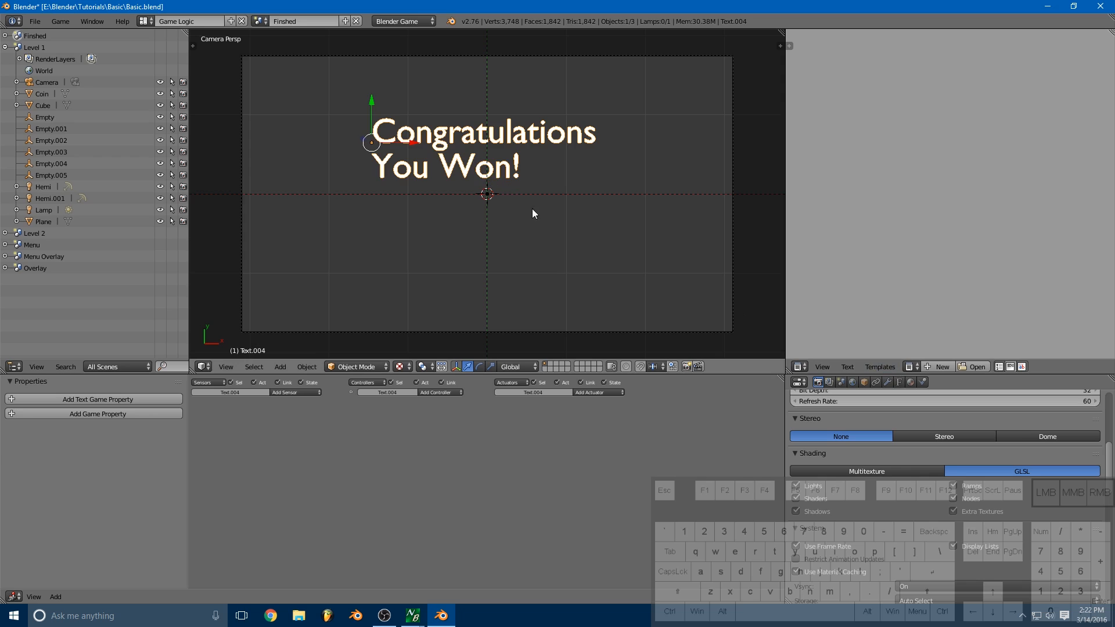
# Step: Set the paragraph alignment of the congratulations text to Center
pyautogui.click(899, 382)
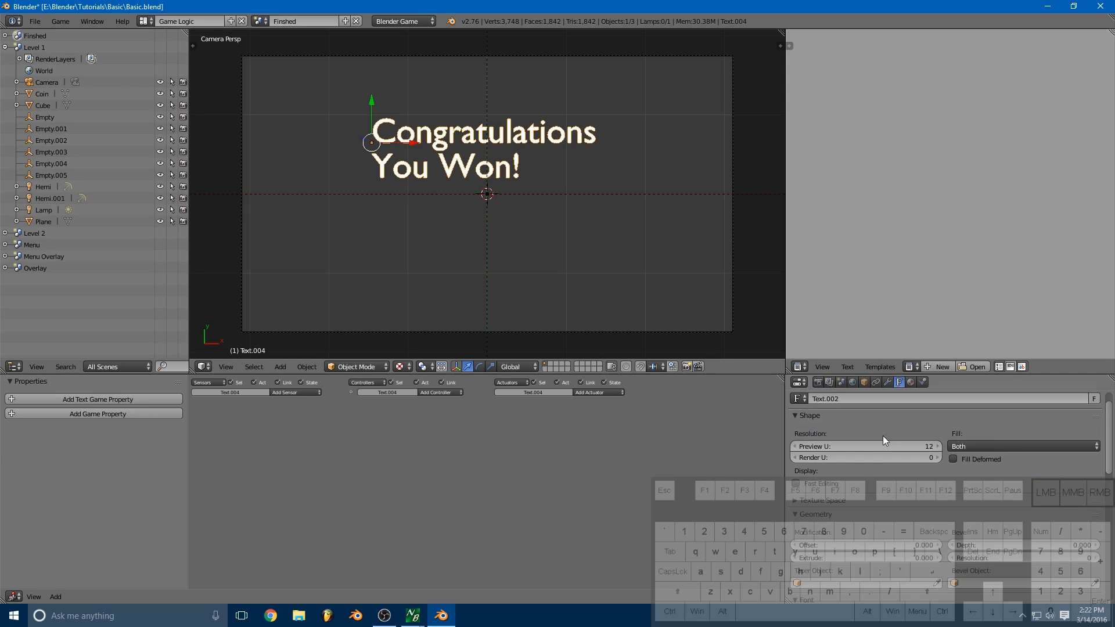
pyautogui.scroll(-7, 896, 494)
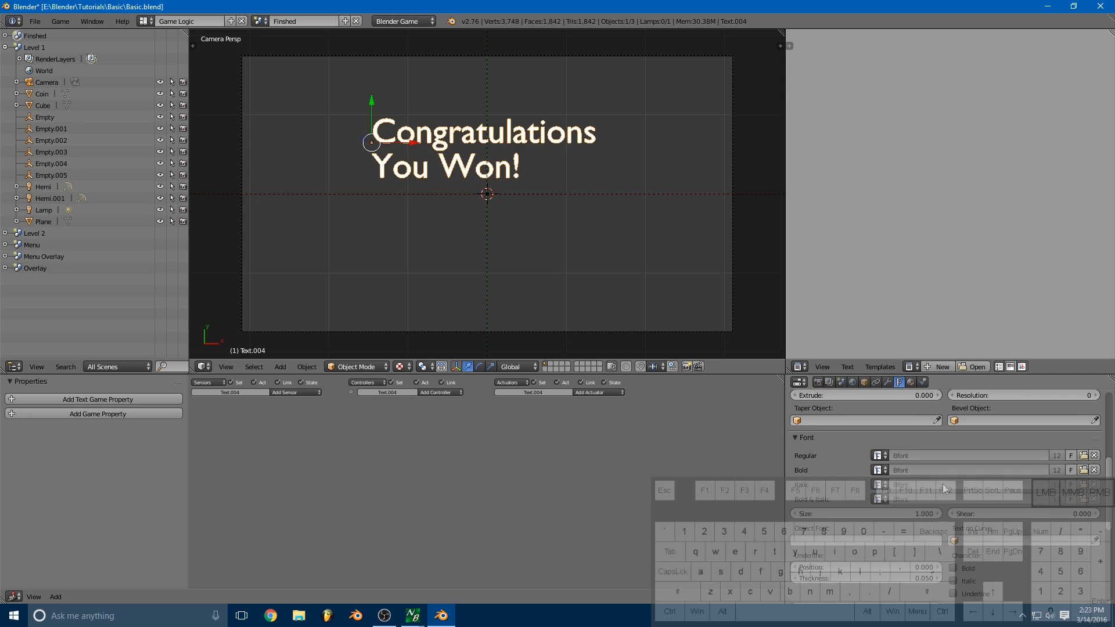
pyautogui.scroll(-7, 918, 468)
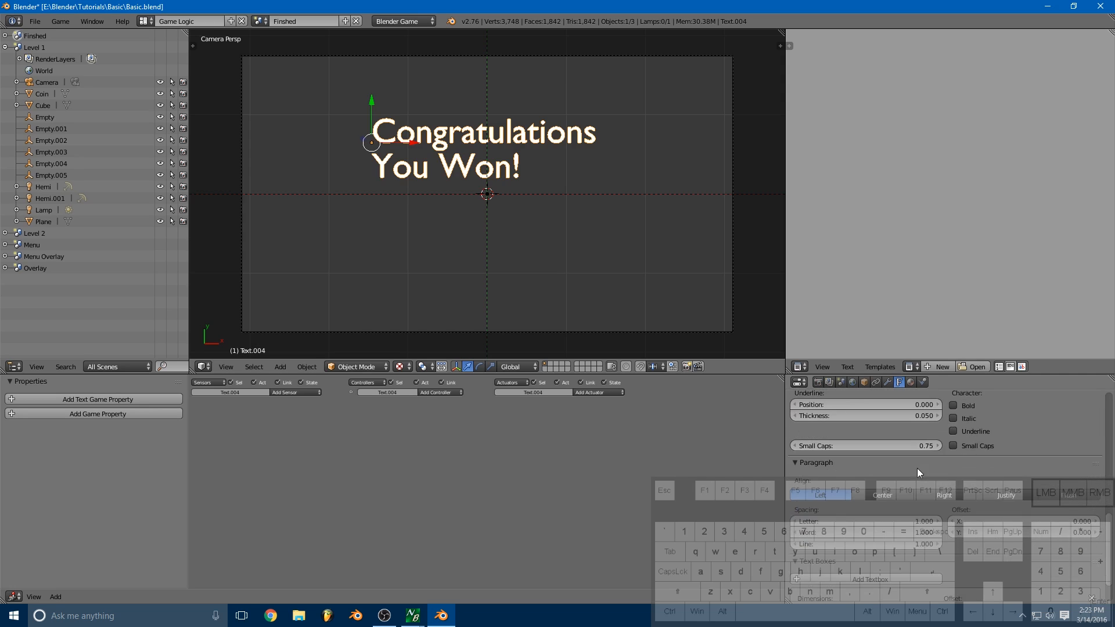
pyautogui.scroll(-1, 917, 468)
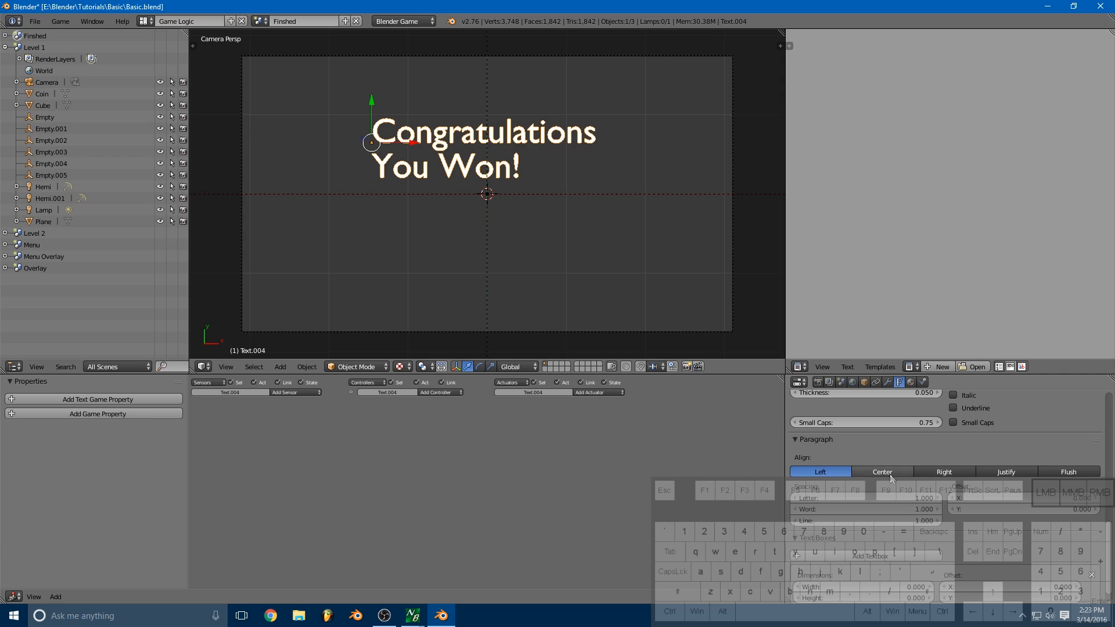
pyautogui.click(893, 476)
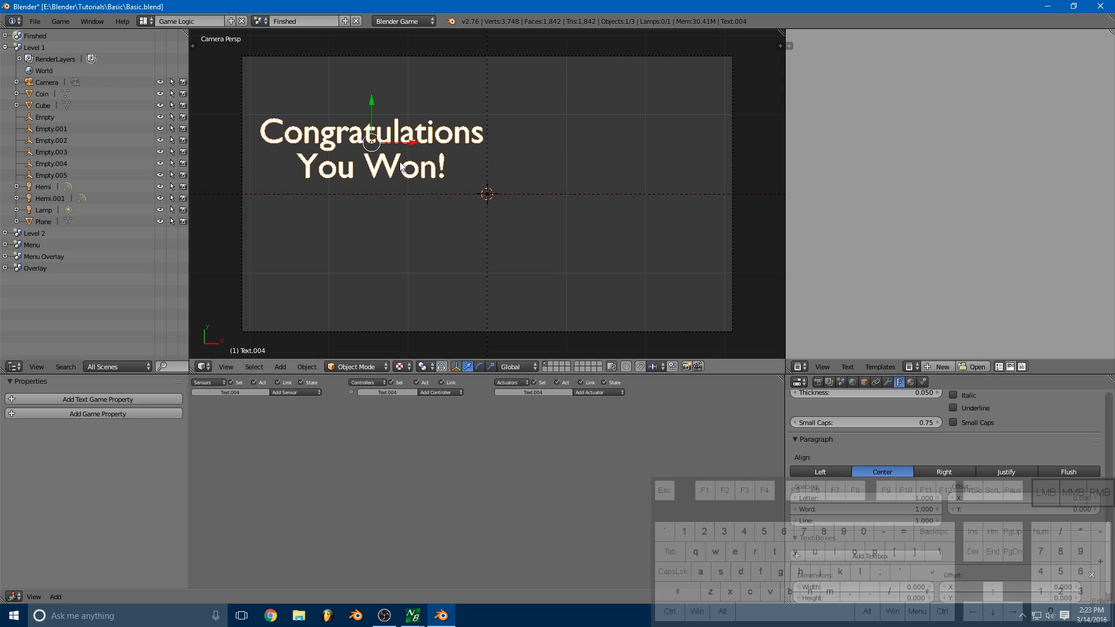
# Step: Move the congratulations text to the middle of the camera frame and convert it to a mesh
pyautogui.moveTo(406, 143); pyautogui.dragTo(522, 146)
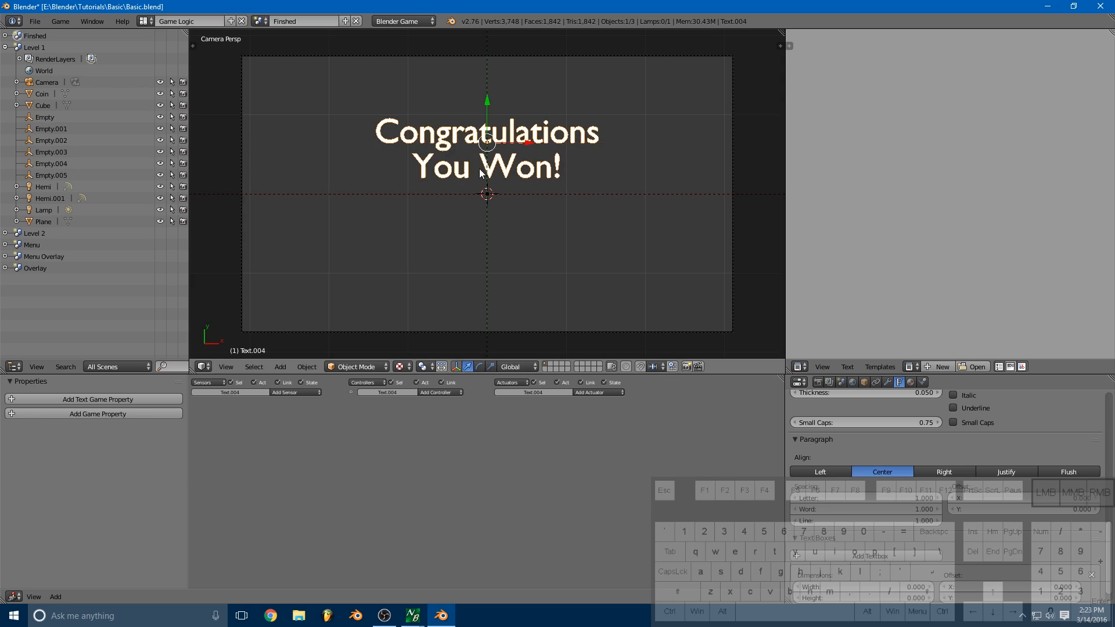
pyautogui.moveTo(487, 96); pyautogui.dragTo(495, 143)
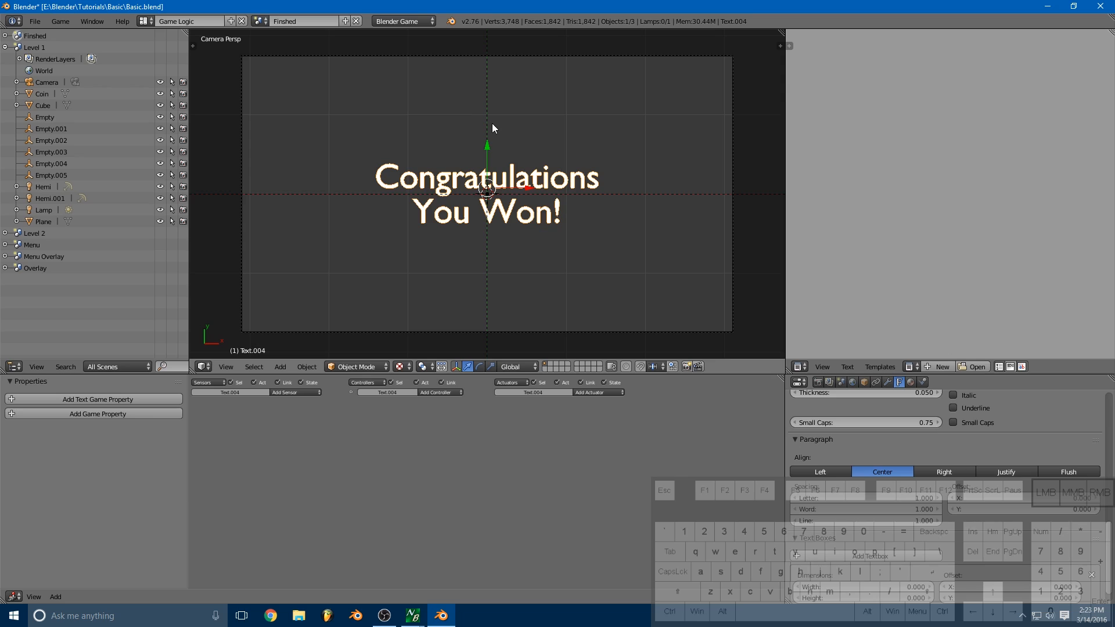
pyautogui.hotkey('alt', 'c')
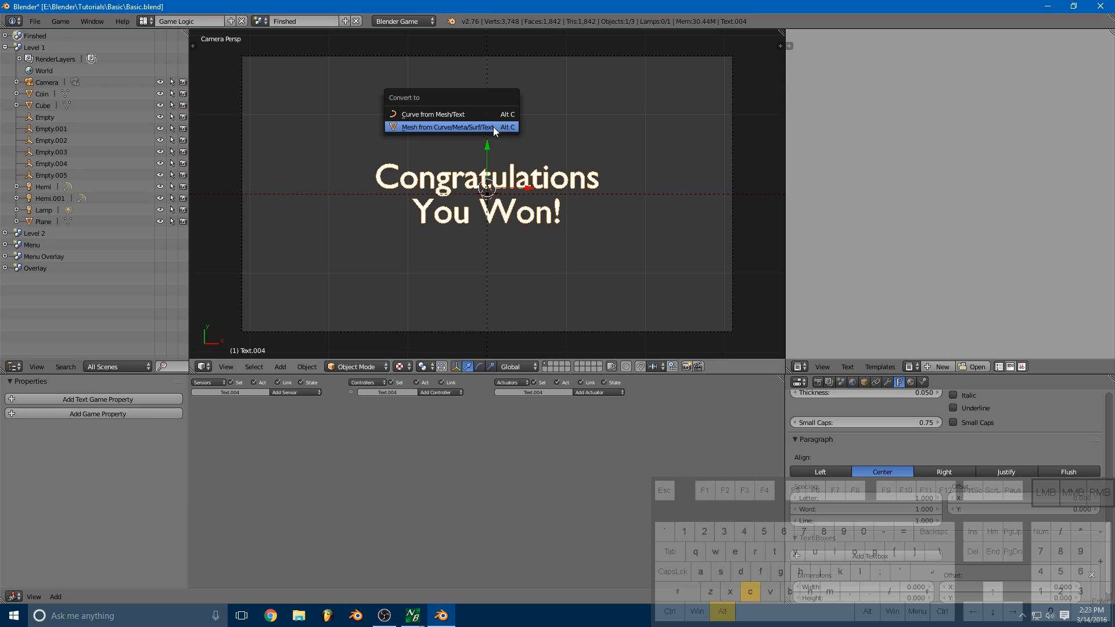
pyautogui.click(426, 127)
pyautogui.hotkey('ctrl', 'z')
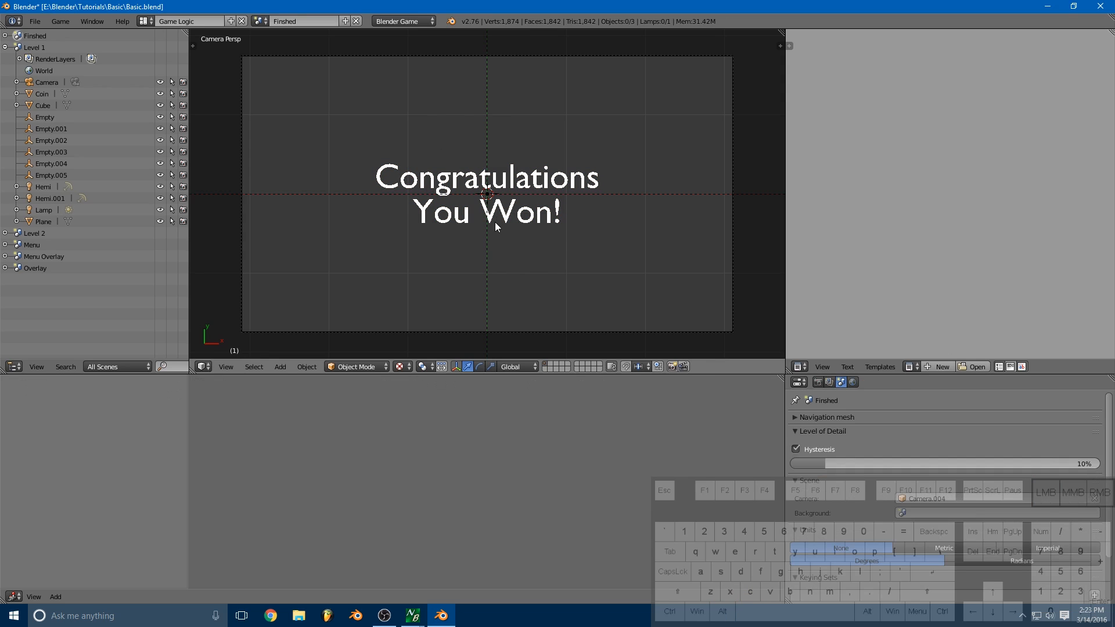
# Step: Test-run the Finshed scene in the game engine to check the message, and stop the game
pyautogui.press('p')
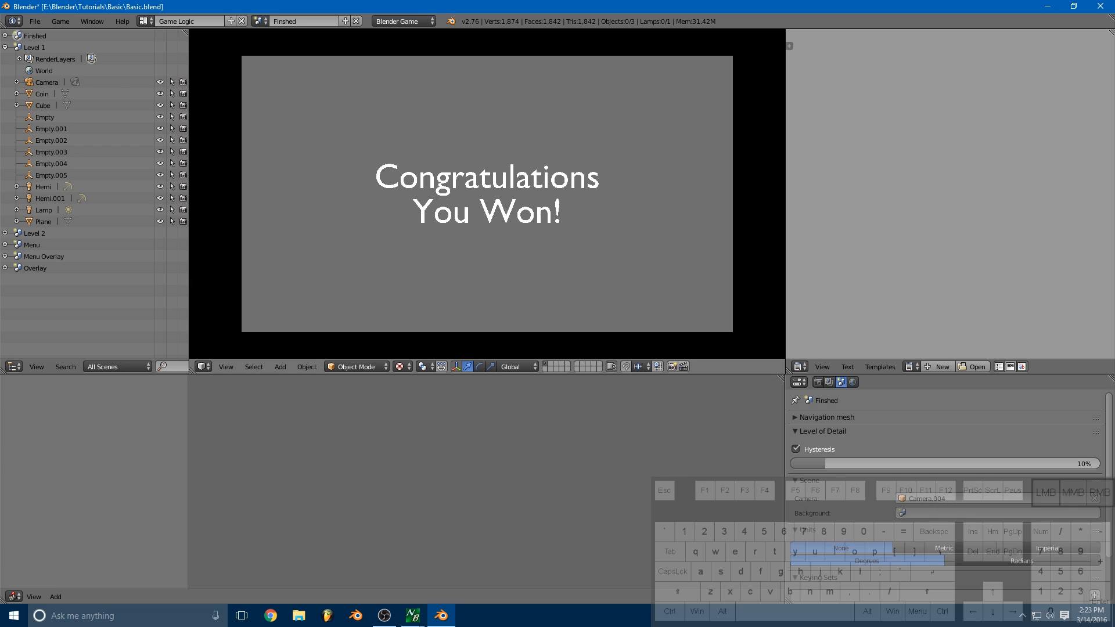
pyautogui.press('Escape')
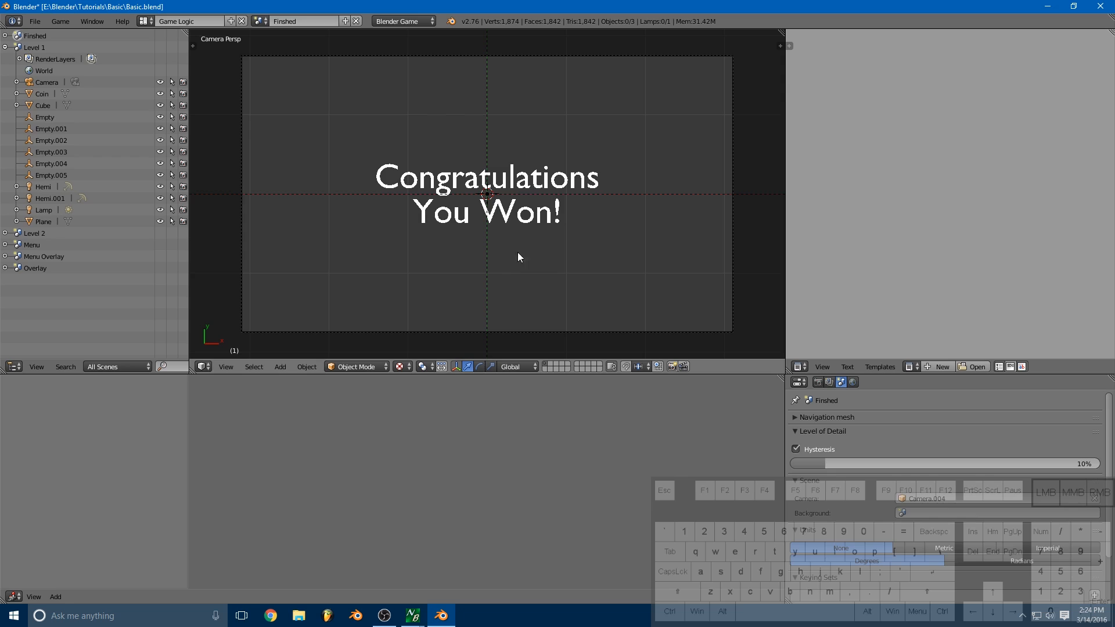
# Step: In the Menu Overlay scene, link the plane behind the Play label to the Finshed scene
pyautogui.click(259, 21)
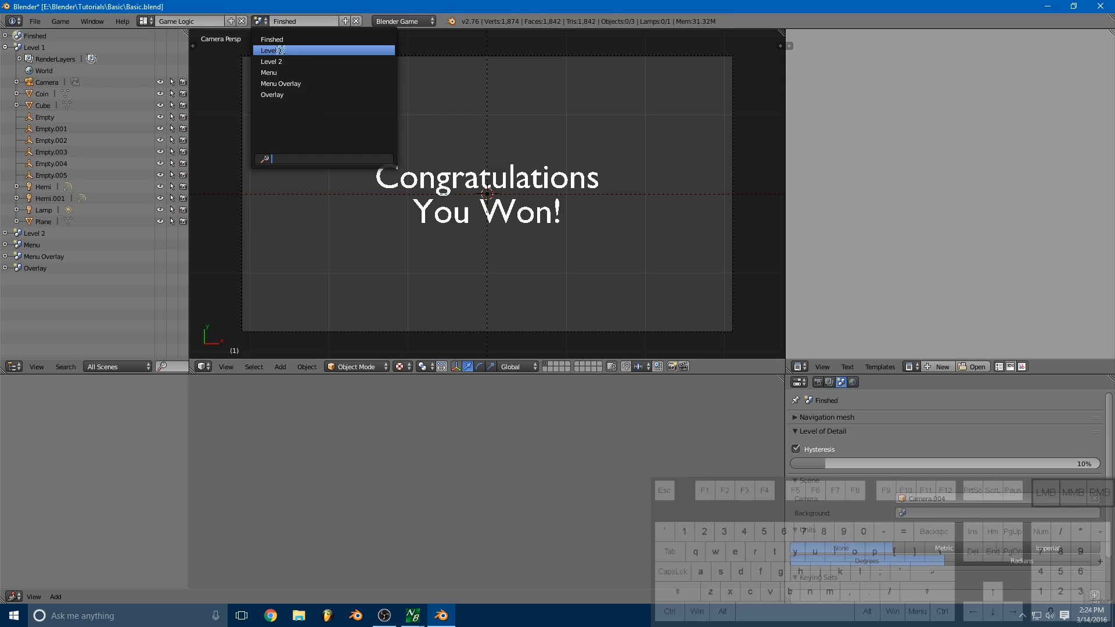
pyautogui.click(277, 83)
pyautogui.click(629, 74)
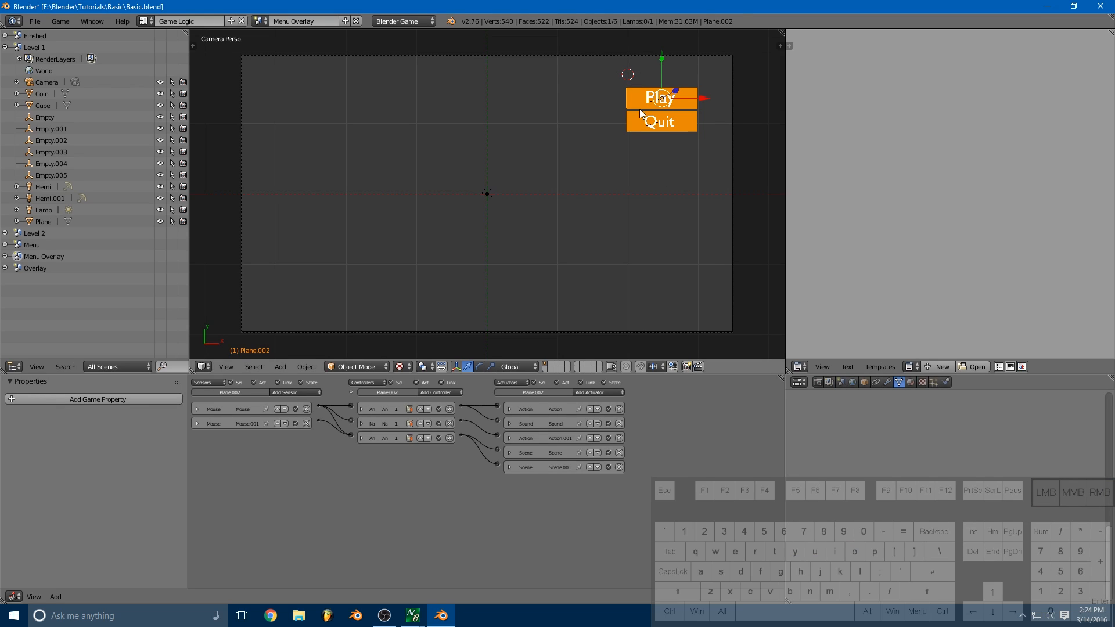
pyautogui.hotkey('ctrl', 'l')
pyautogui.moveTo(636, 110)
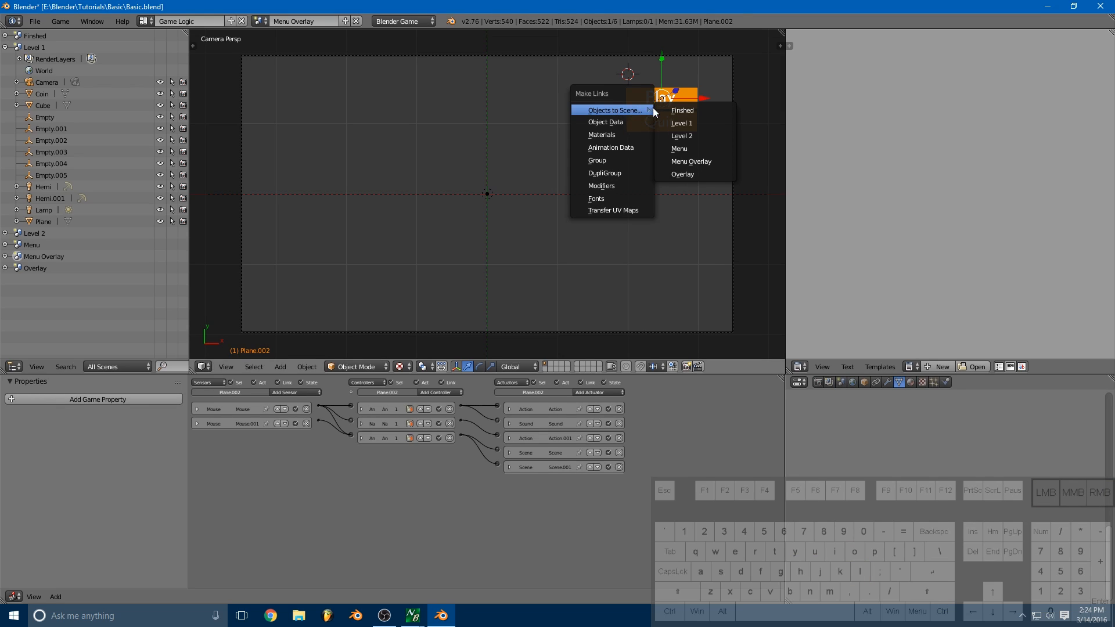
pyautogui.click(683, 110)
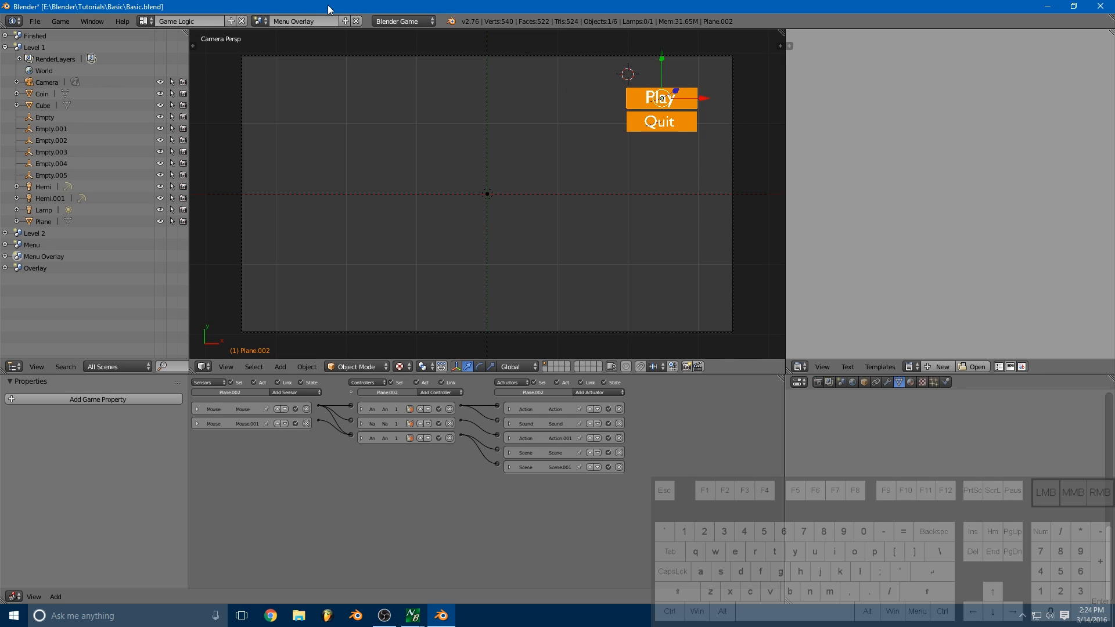
# Step: In the Finshed scene, make the linked button plane a single-user object
pyautogui.click(266, 21)
pyautogui.click(263, 39)
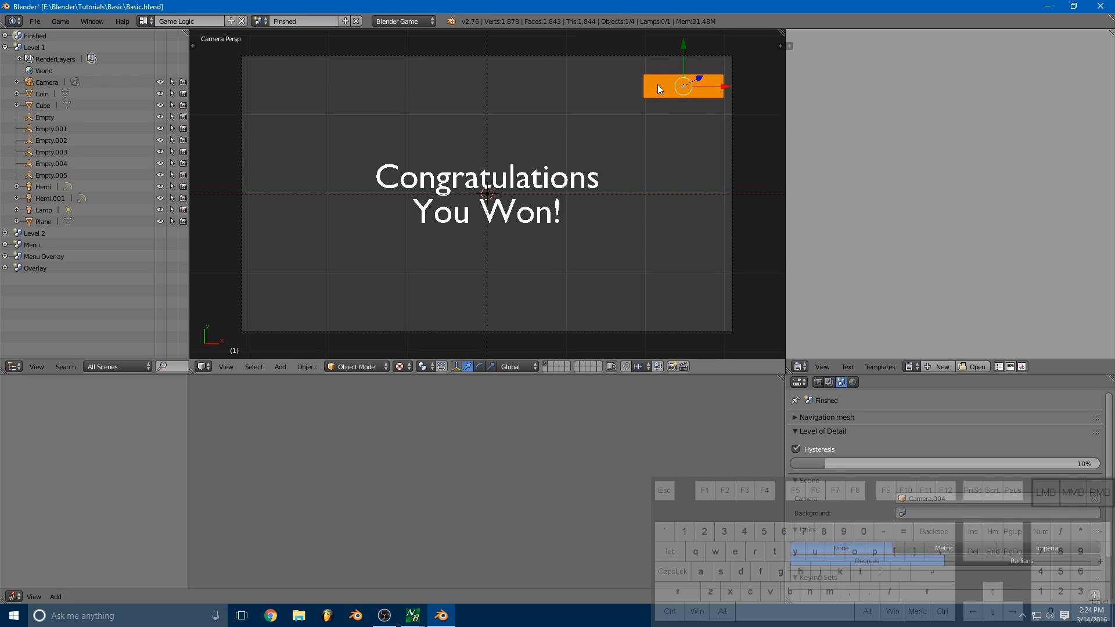
pyautogui.press('u')
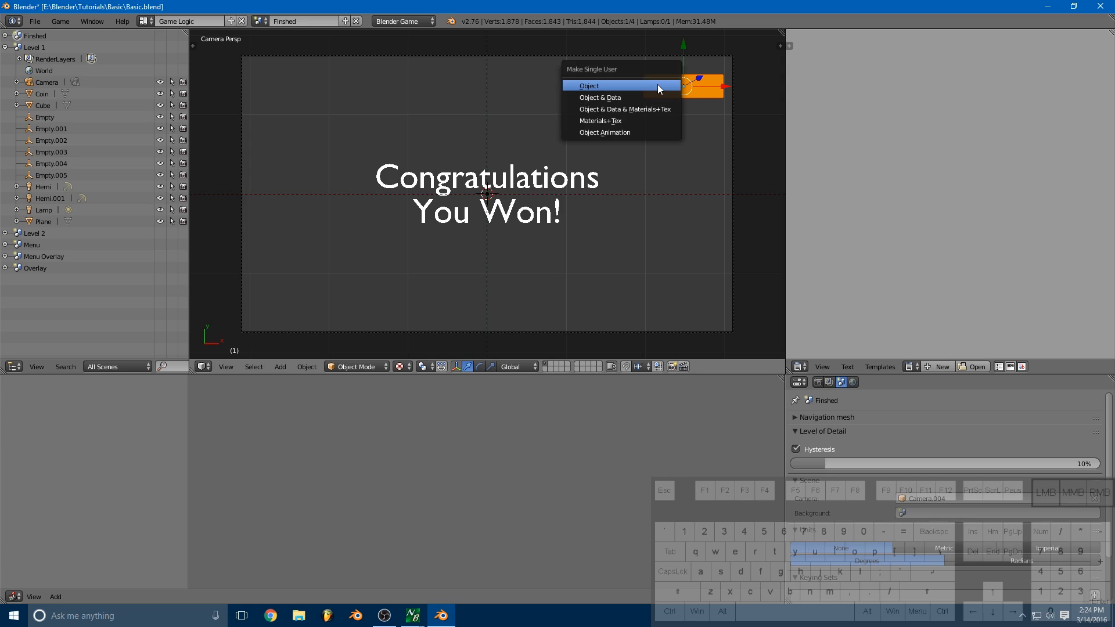
pyautogui.click(595, 88)
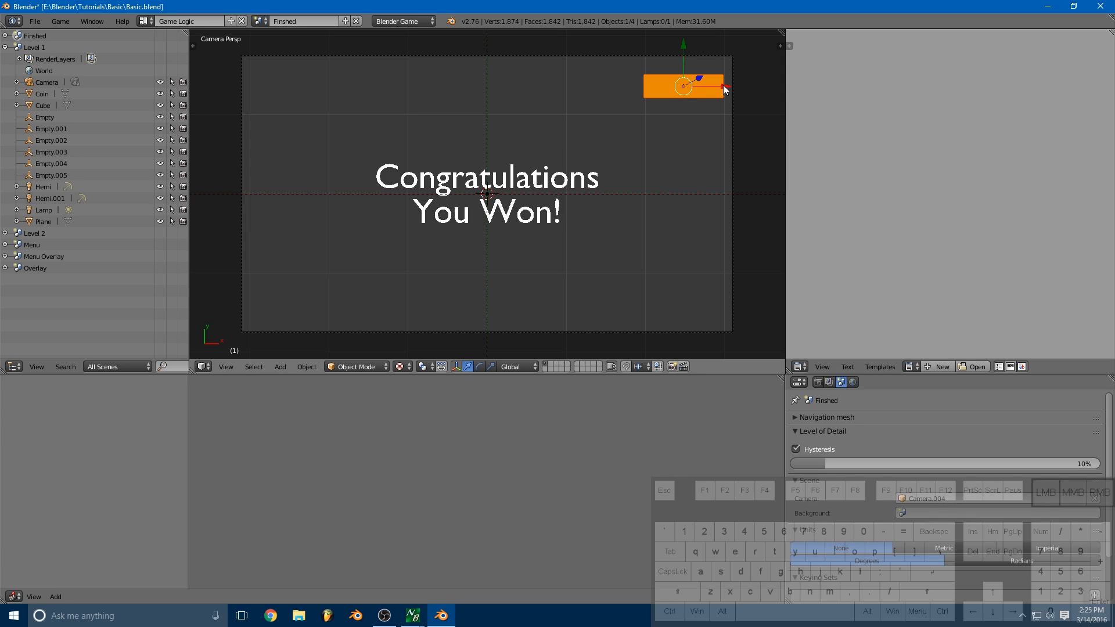
# Step: Move the button plane beneath the left part of the message and snap the 3D cursor to it
pyautogui.press('g')
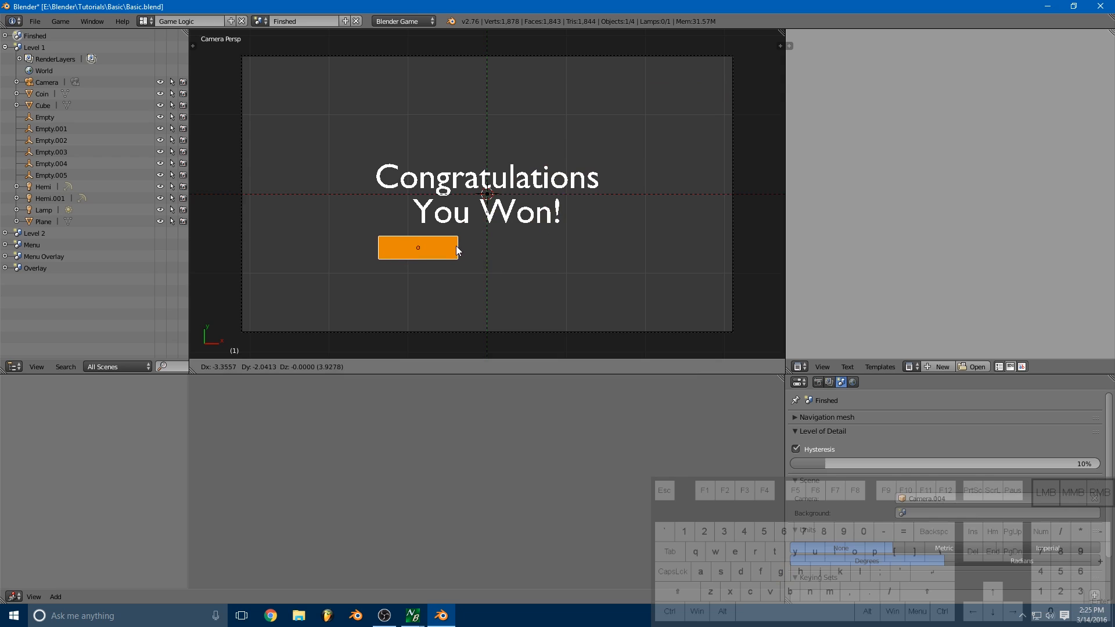
pyautogui.click(455, 245)
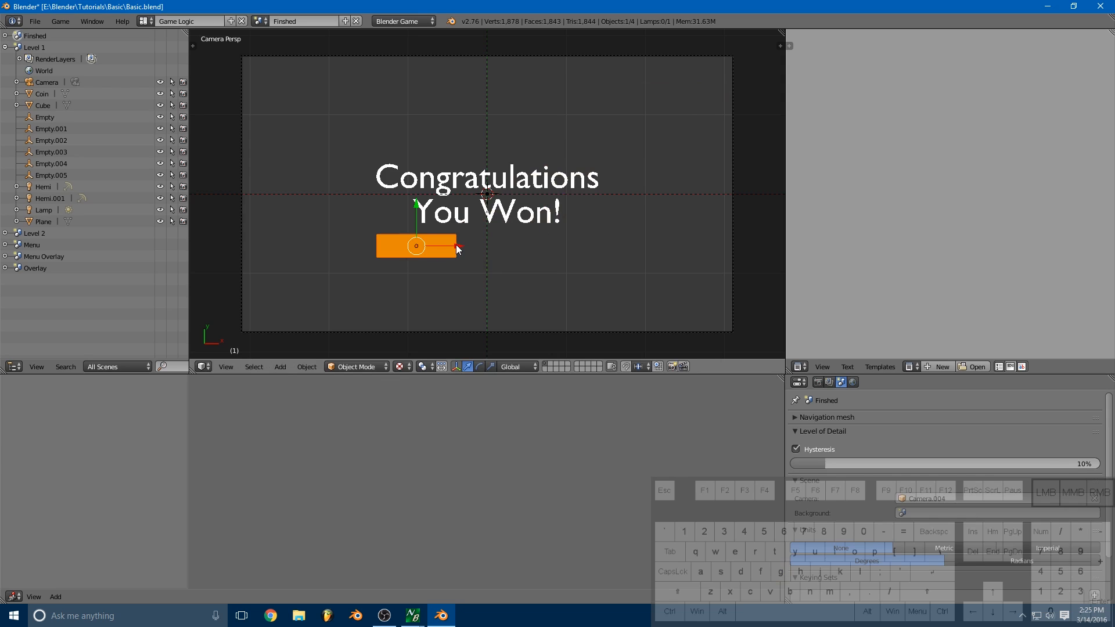
pyautogui.hotkey('shift', 's')
pyautogui.click(398, 208)
# Step: Add a text object at the 3D cursor and raise it slightly above the button plane
pyautogui.moveTo(517, 240); pyautogui.dragTo(459, 175, button='middle')
pyautogui.scroll(4, 387, 155)
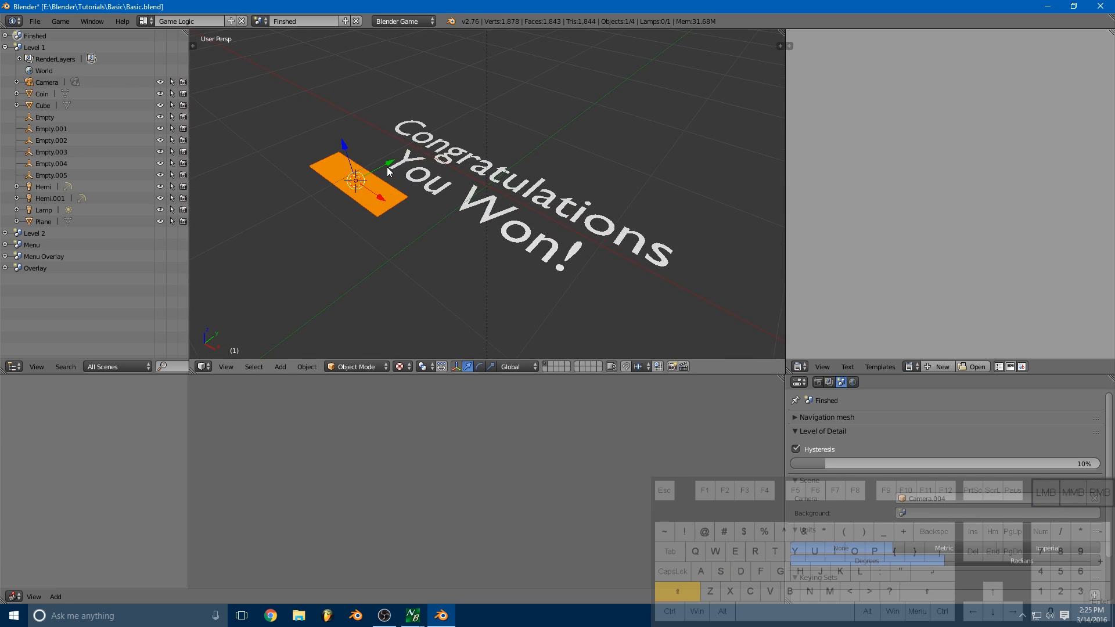
pyautogui.hotkey('shift', 'a')
pyautogui.click(388, 171)
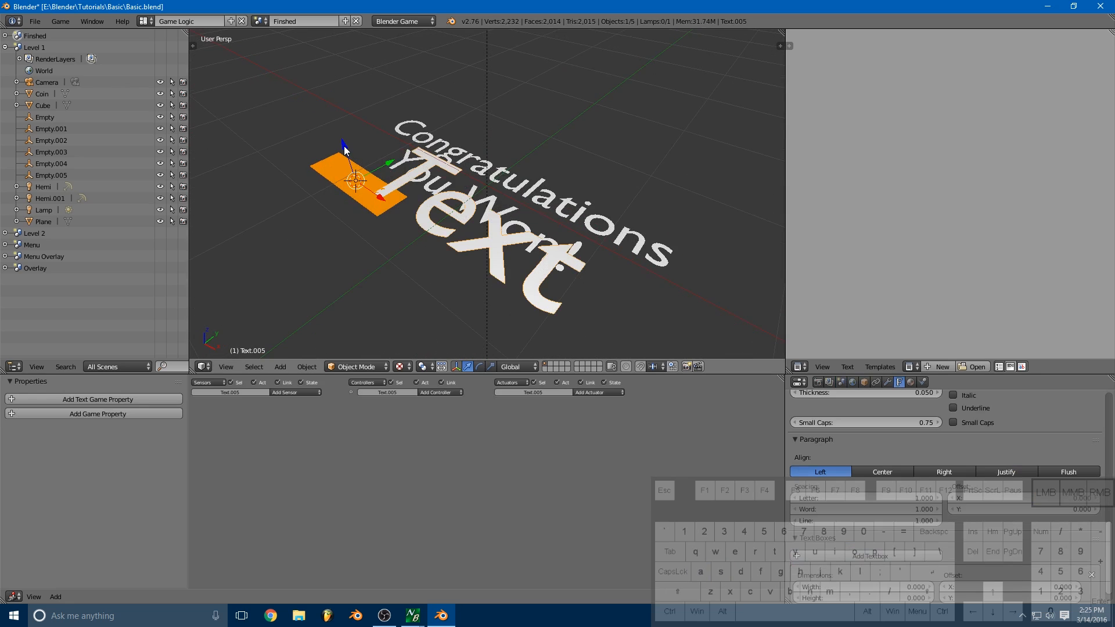
pyautogui.moveTo(344, 146); pyautogui.dragTo(344, 145)
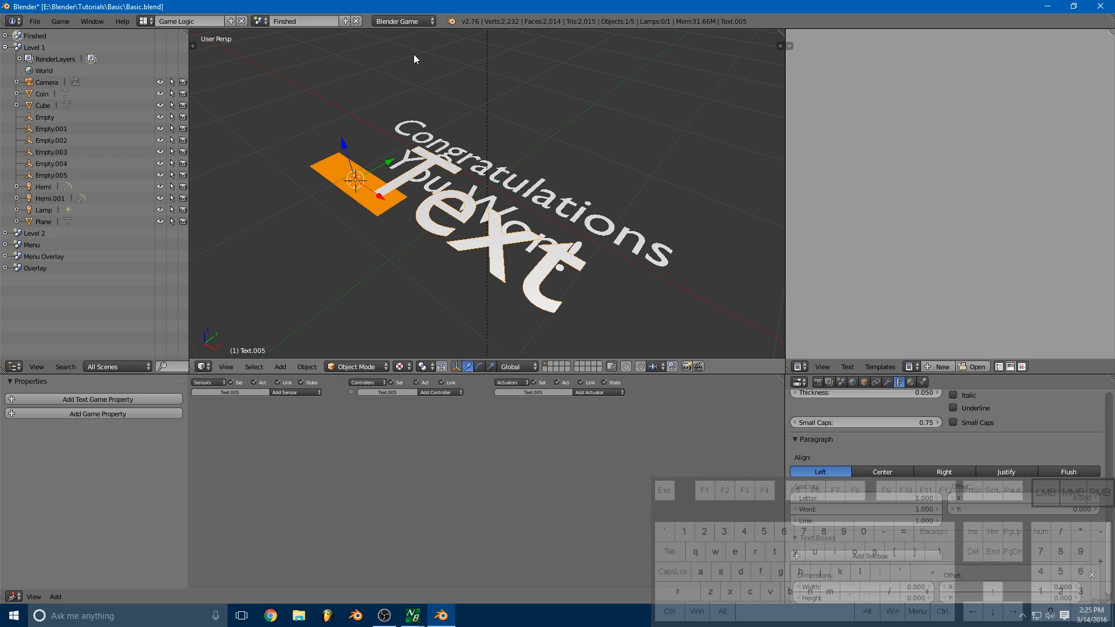
pyautogui.press('KP_0')
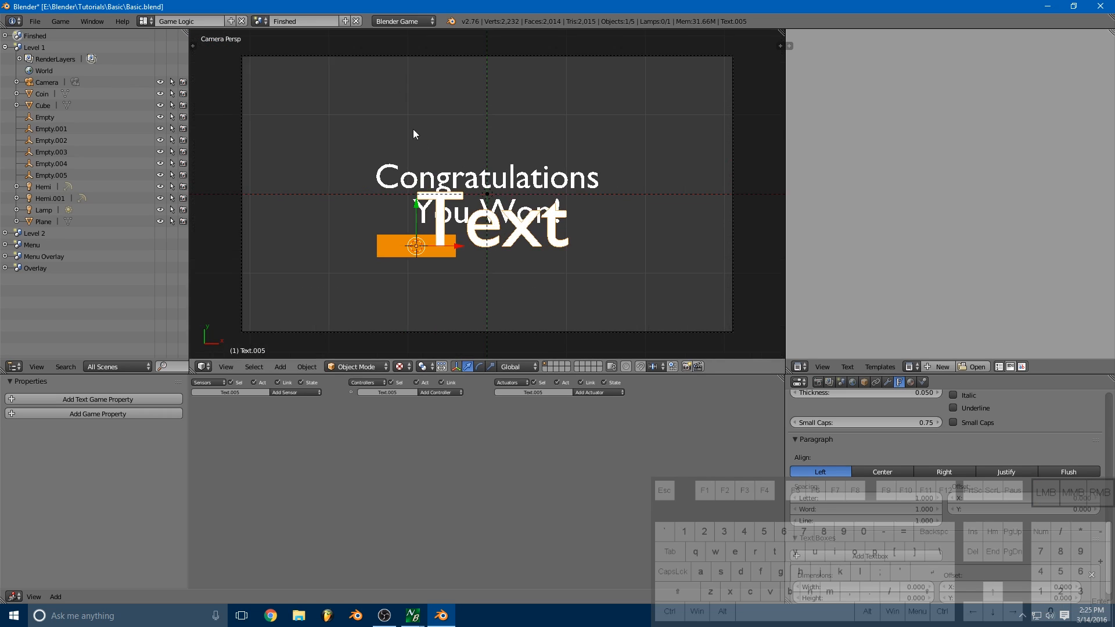
# Step: Scale down the new text object and position it on the orange button plane
pyautogui.press('s')
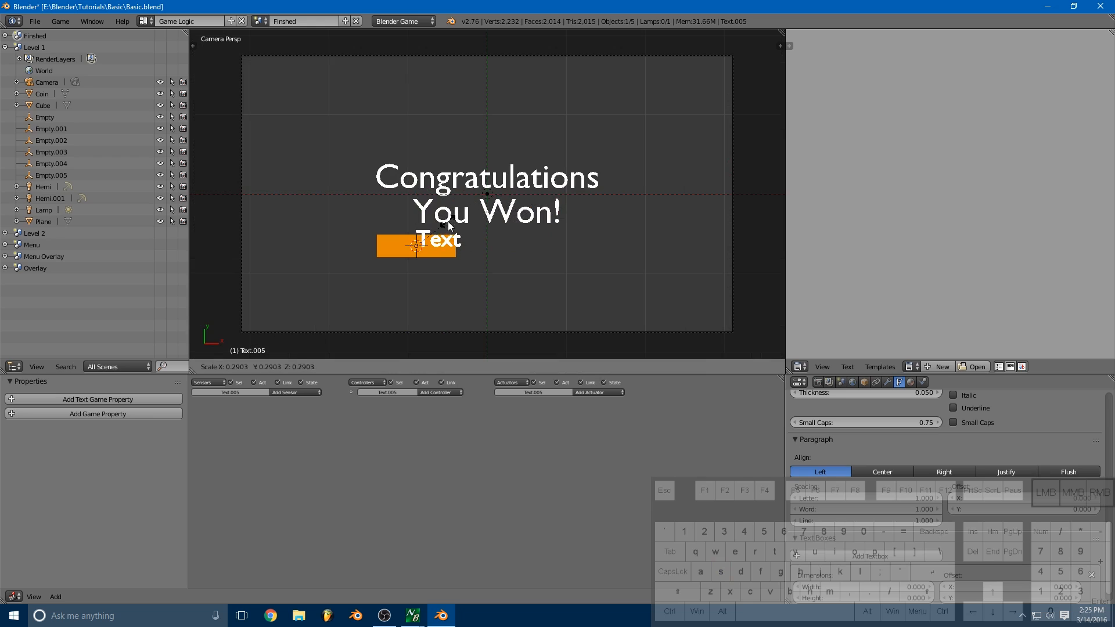
pyautogui.click(466, 228)
pyautogui.press('g')
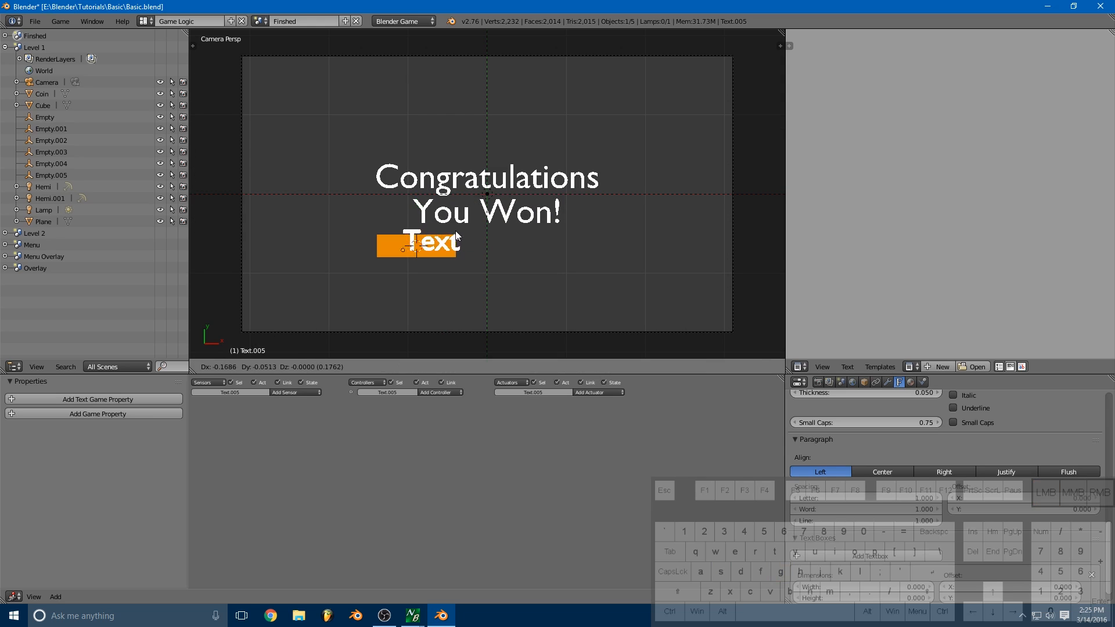
pyautogui.click(437, 235)
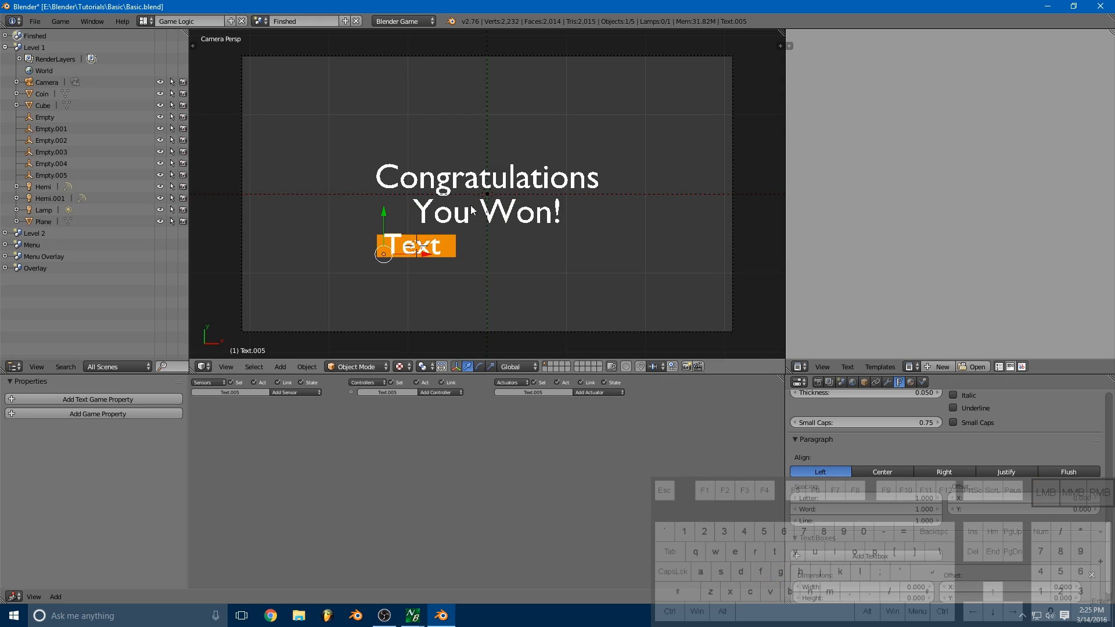
pyautogui.press('s')
pyautogui.click(465, 208)
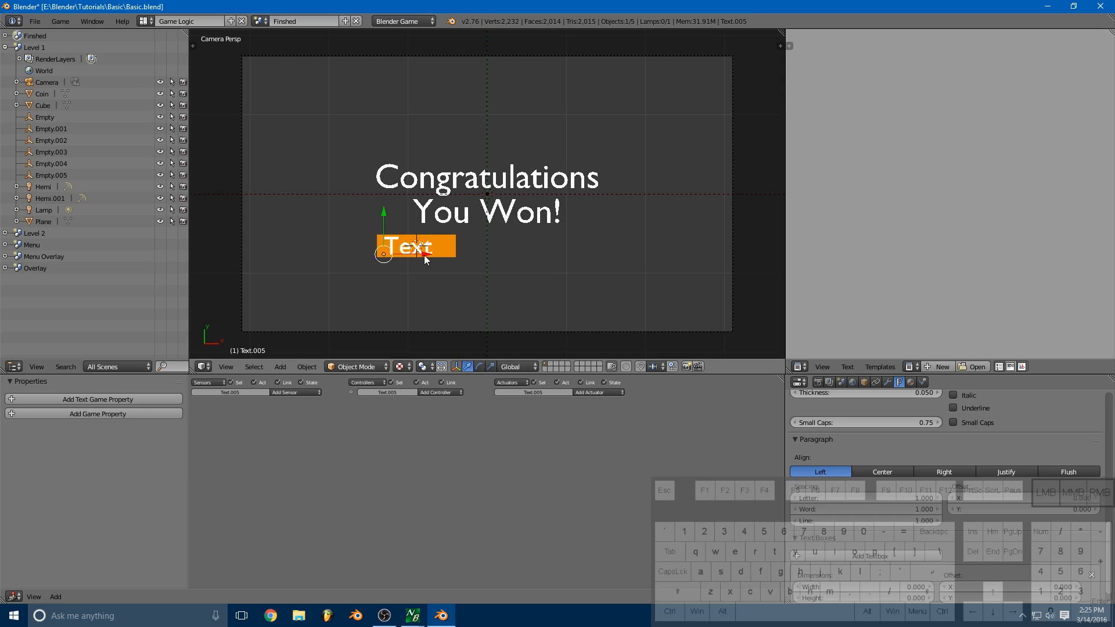
# Step: Replace the button label's default text with "Play Again"
pyautogui.press('Tab')
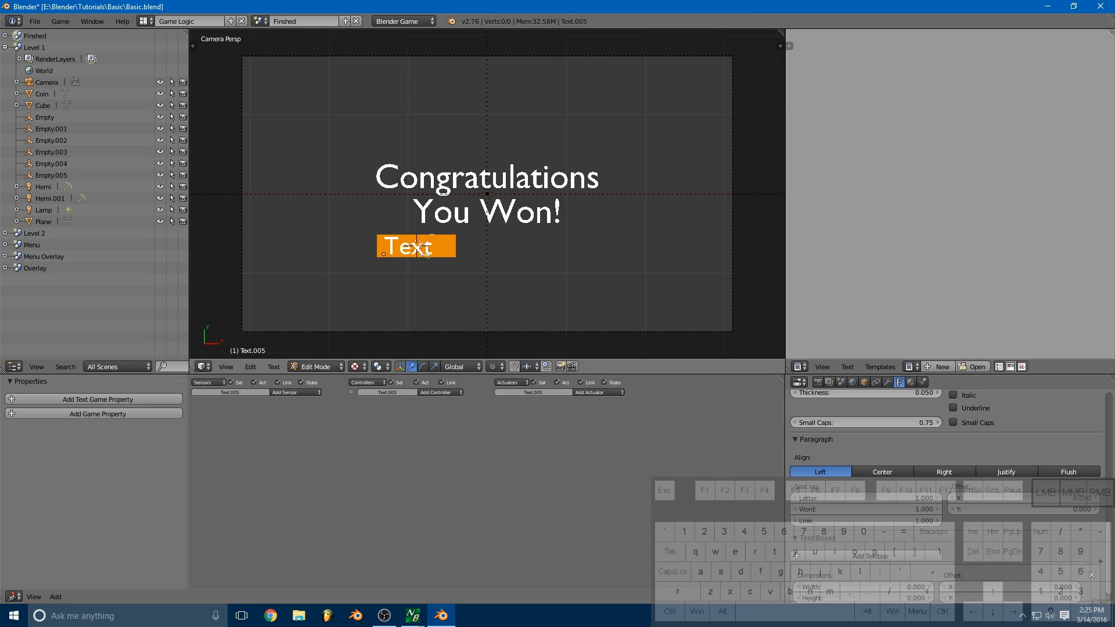
pyautogui.press('BackSpace')
pyautogui.press('BackSpace')
pyautogui.press('BackSpace')
pyautogui.press('BackSpace')
pyautogui.press('shift')
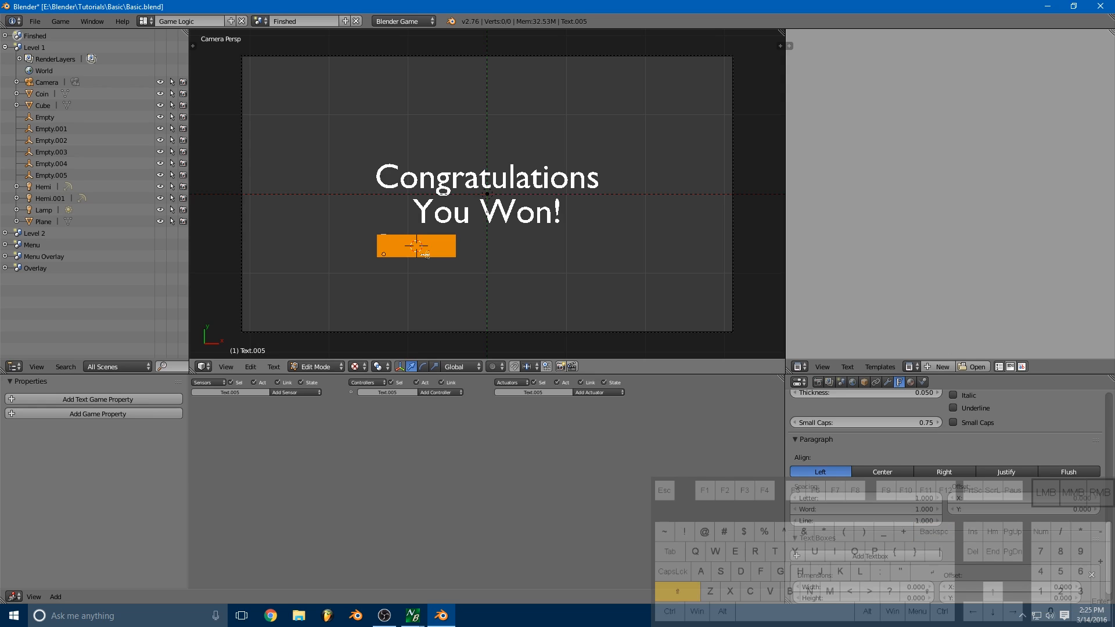
pyautogui.write('Play')
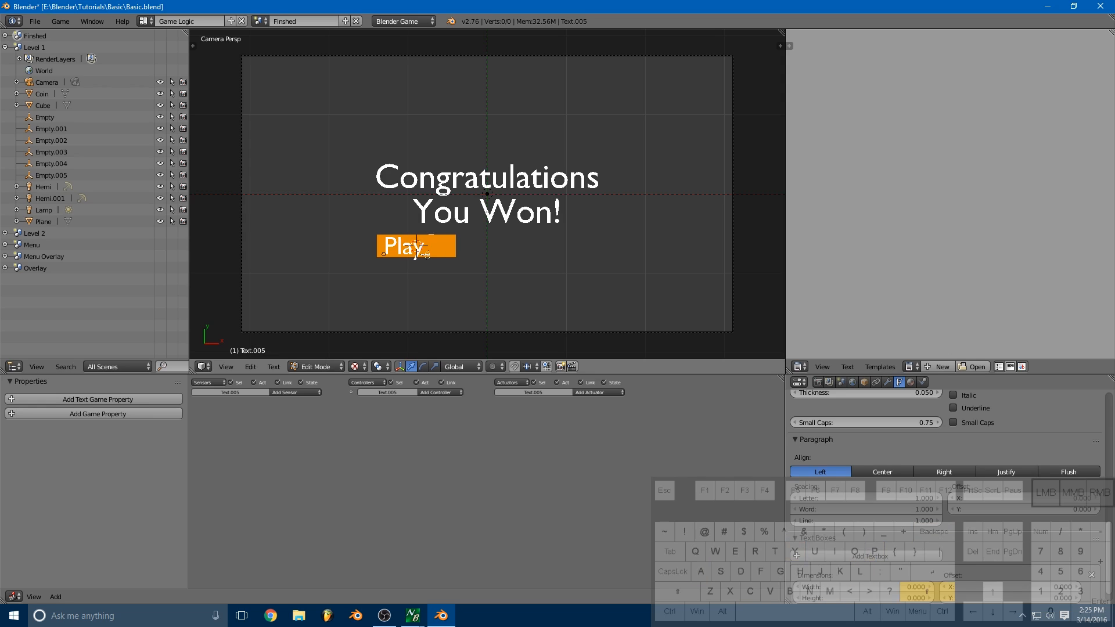
pyautogui.write(' Again')
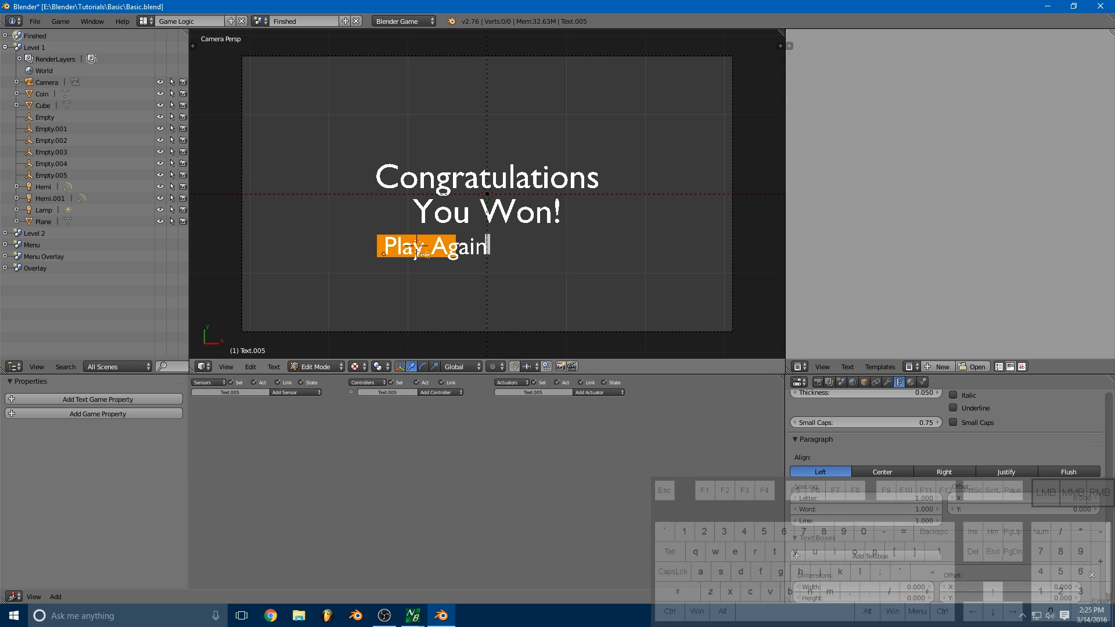
pyautogui.press('Tab')
# Step: Shrink the Play Again label and shift it slightly left to fit within the button, keeping it as editable text
pyautogui.press('s')
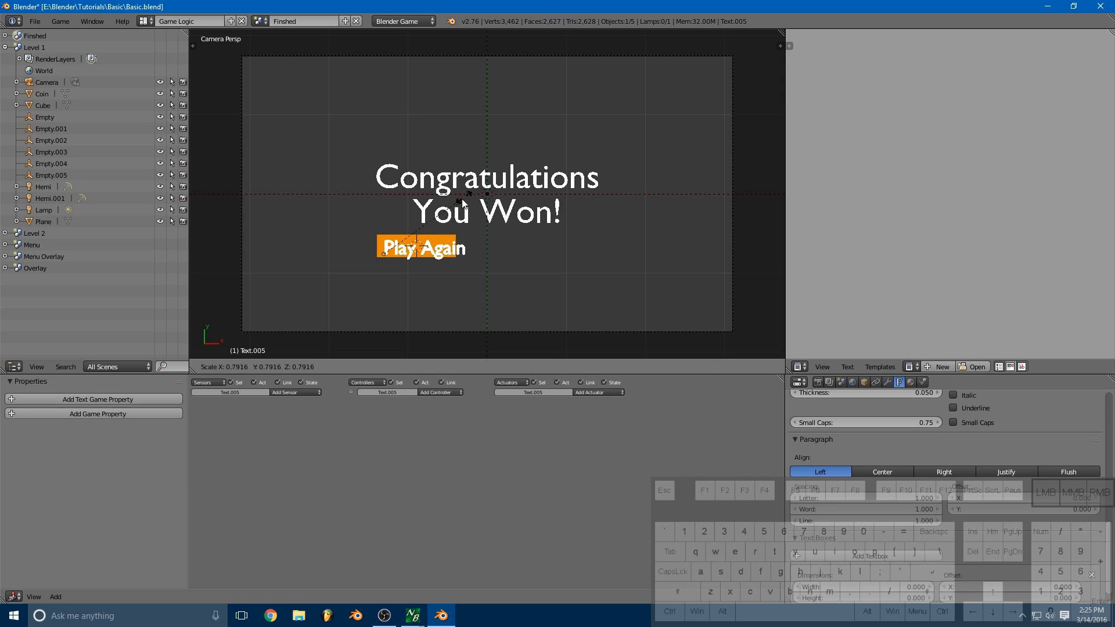
pyautogui.click(456, 208)
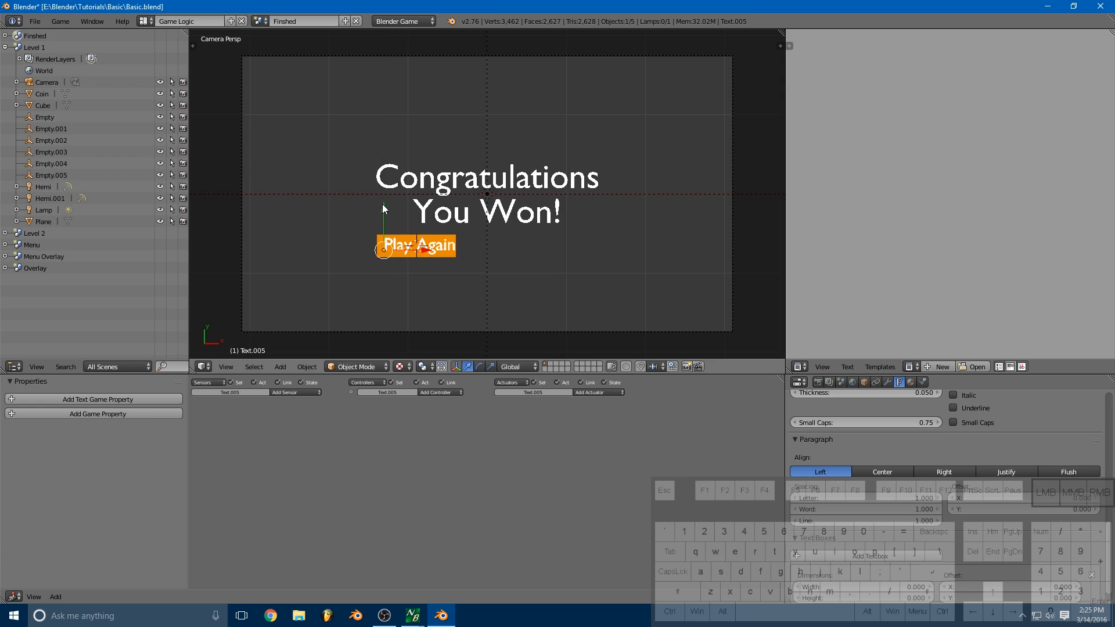
pyautogui.moveTo(421, 251); pyautogui.dragTo(418, 251)
pyautogui.hotkey('alt', 'c')
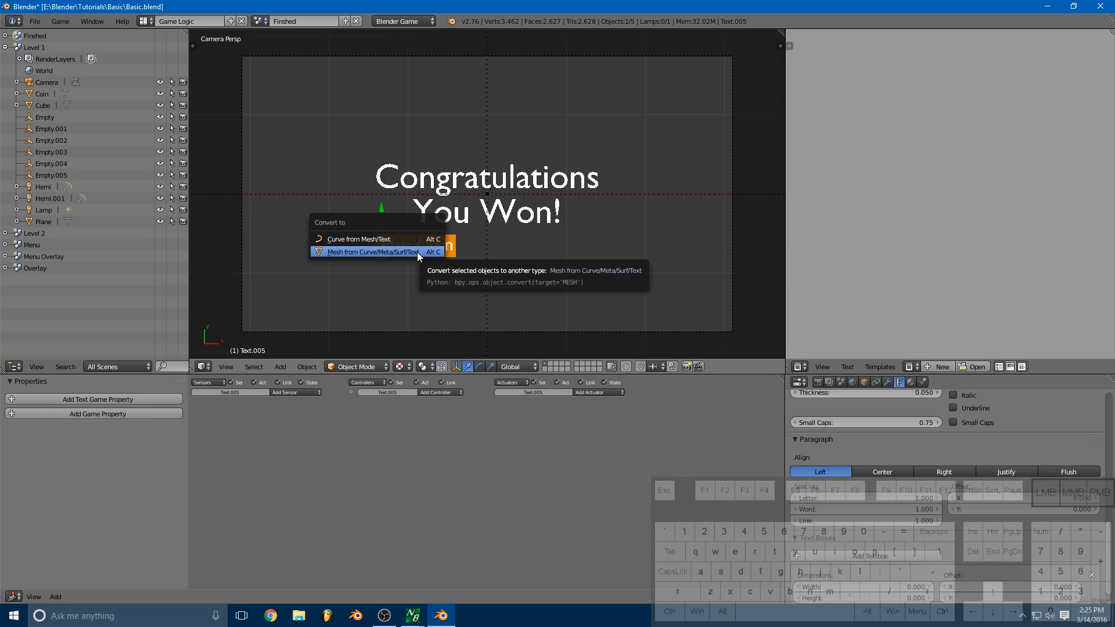
pyautogui.click(417, 252)
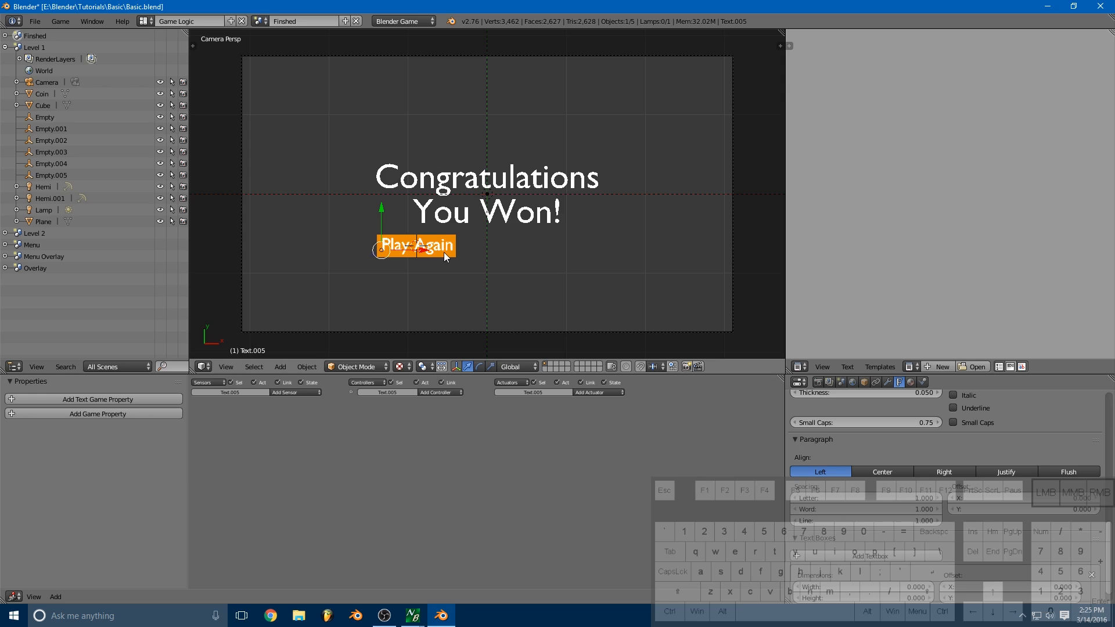
# Step: Duplicate the Play Again button and its label together, offset about 1.45 units to the right along the X axis
pyautogui.press('a')
pyautogui.press('b')
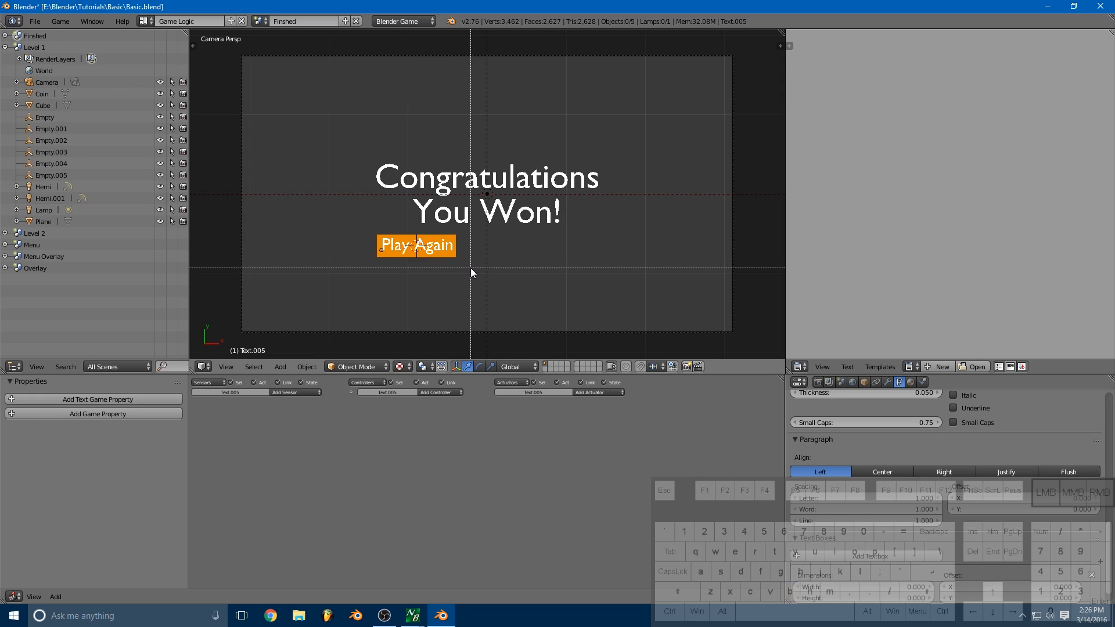
pyautogui.moveTo(471, 268); pyautogui.dragTo(373, 235)
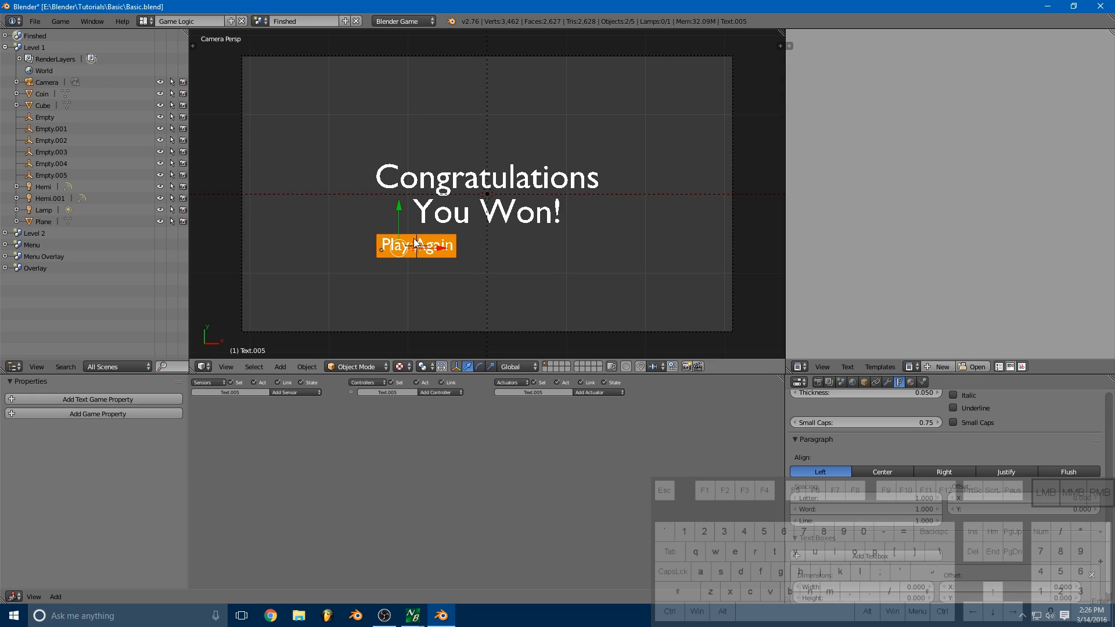
pyautogui.hotkey('shift', 'd')
pyautogui.press('x')
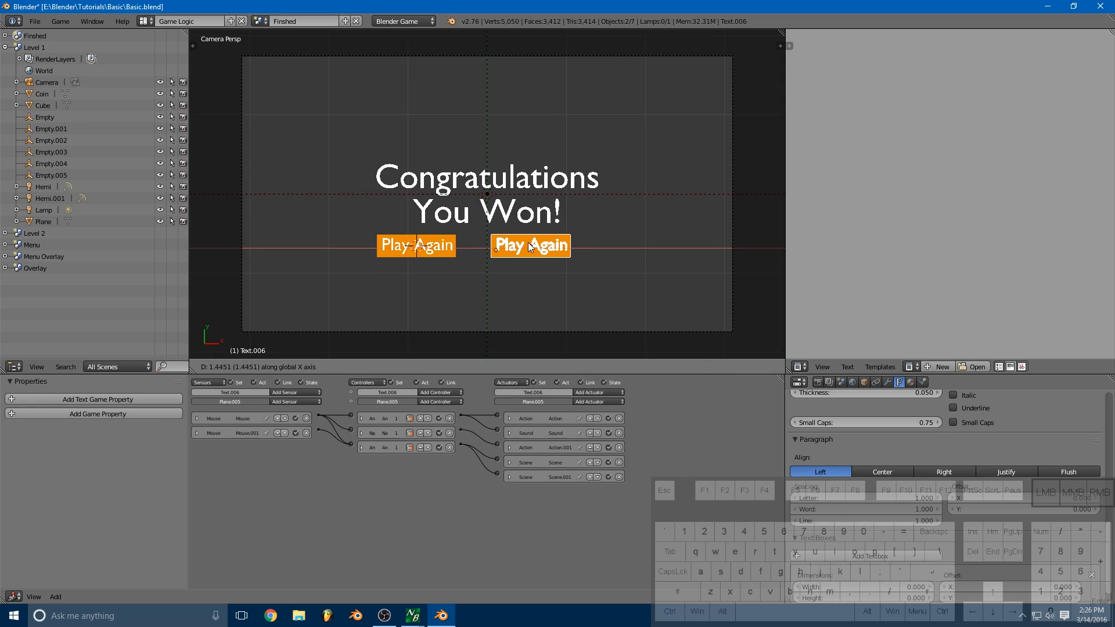
pyautogui.click(528, 242)
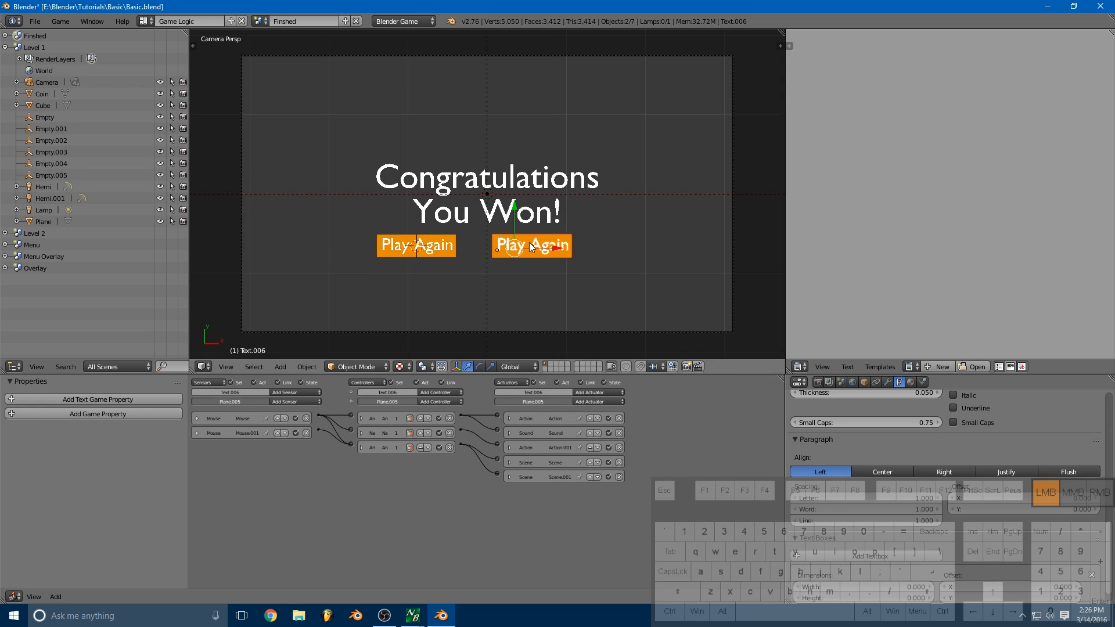
# Step: Move the original Play Again button and its label along the X axis so it sits close to the duplicated button
pyautogui.press('a')
pyautogui.click(459, 249)
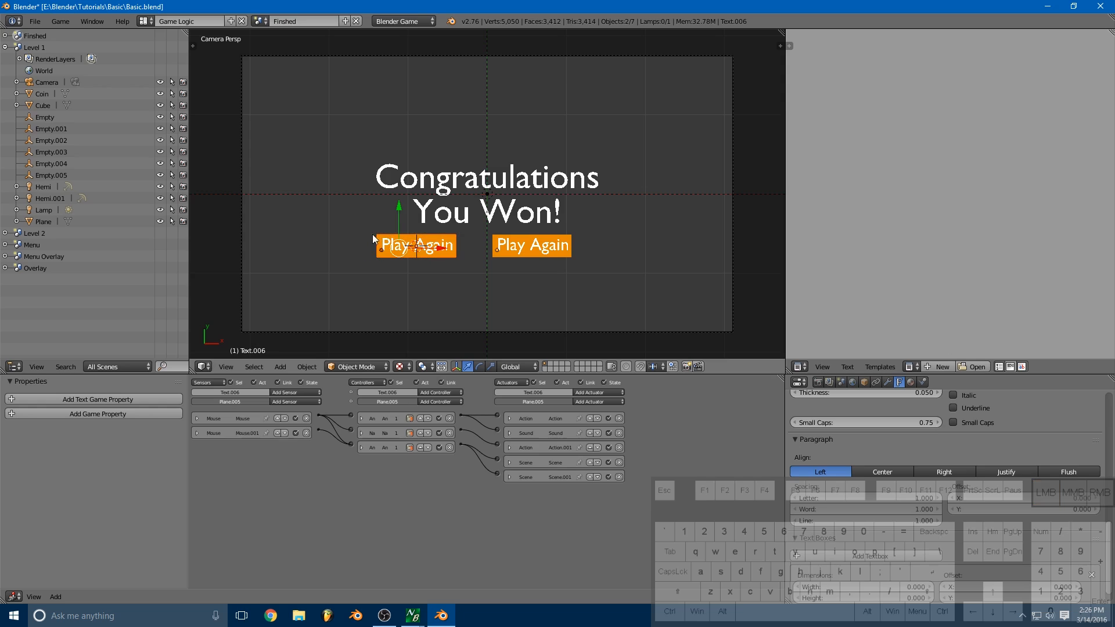
pyautogui.moveTo(439, 248); pyautogui.dragTo(468, 249)
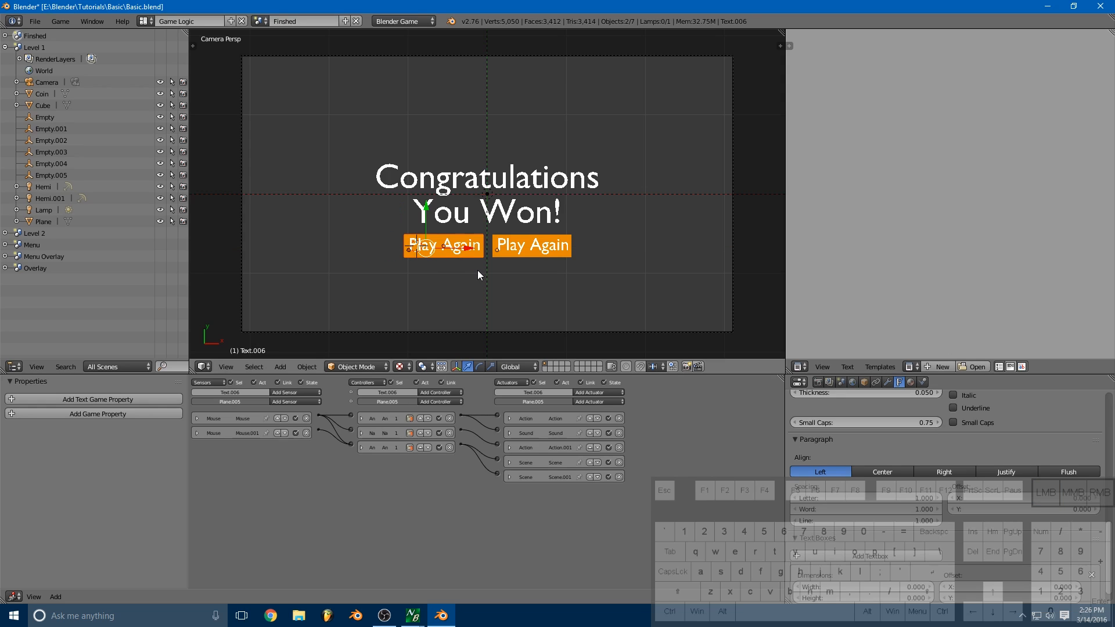
pyautogui.click(450, 251)
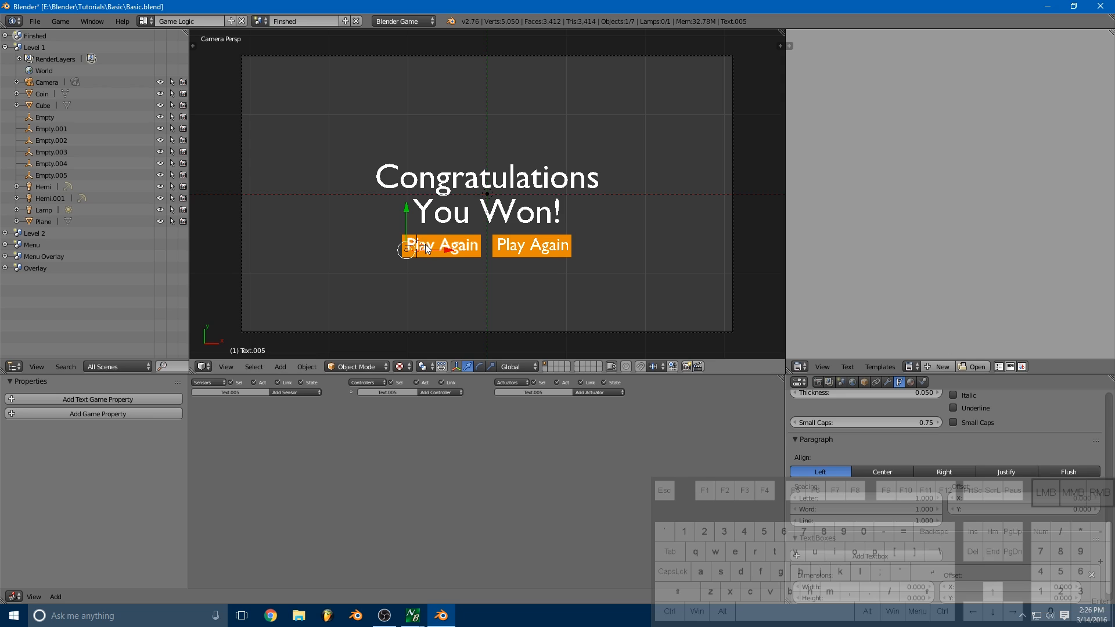
# Step: Convert the original Play Again label to a mesh and parent it to its orange button plane as Object
pyautogui.hotkey('alt', 'c')
pyautogui.click(374, 243)
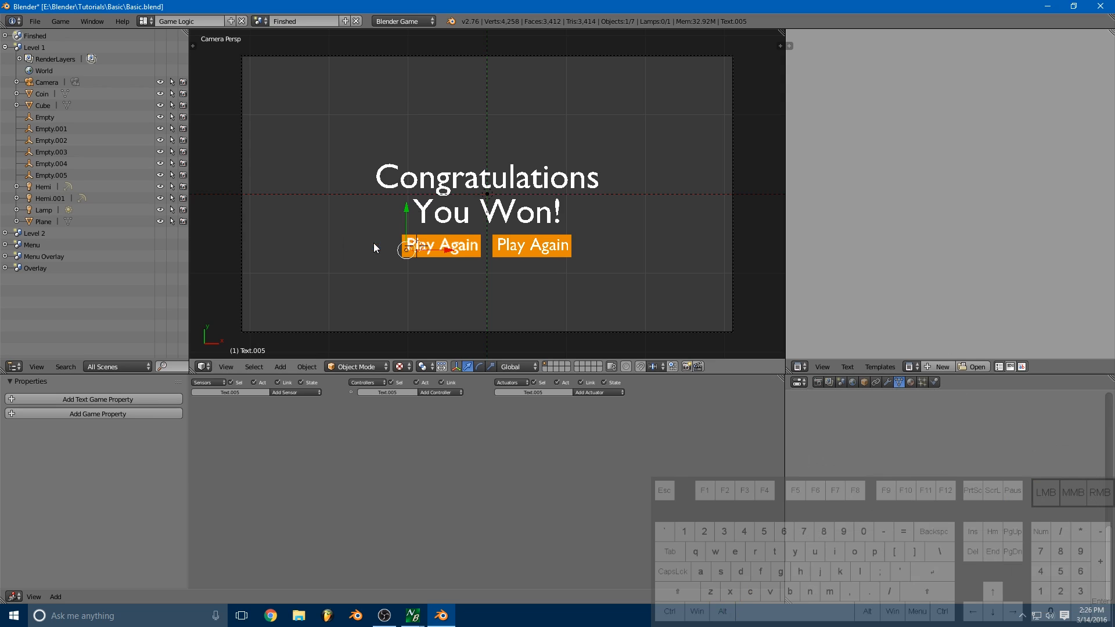
pyautogui.rightClick(430, 246)
pyautogui.rightClick(432, 245)
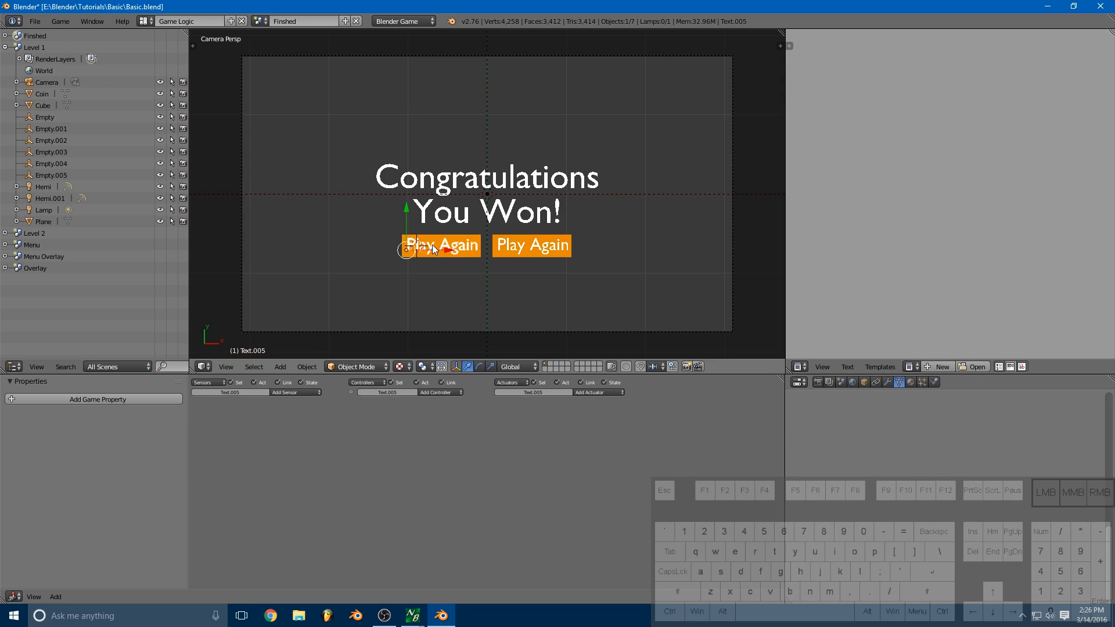
pyautogui.keyDown('shift'); pyautogui.rightClick(437, 256); pyautogui.keyUp('shift')
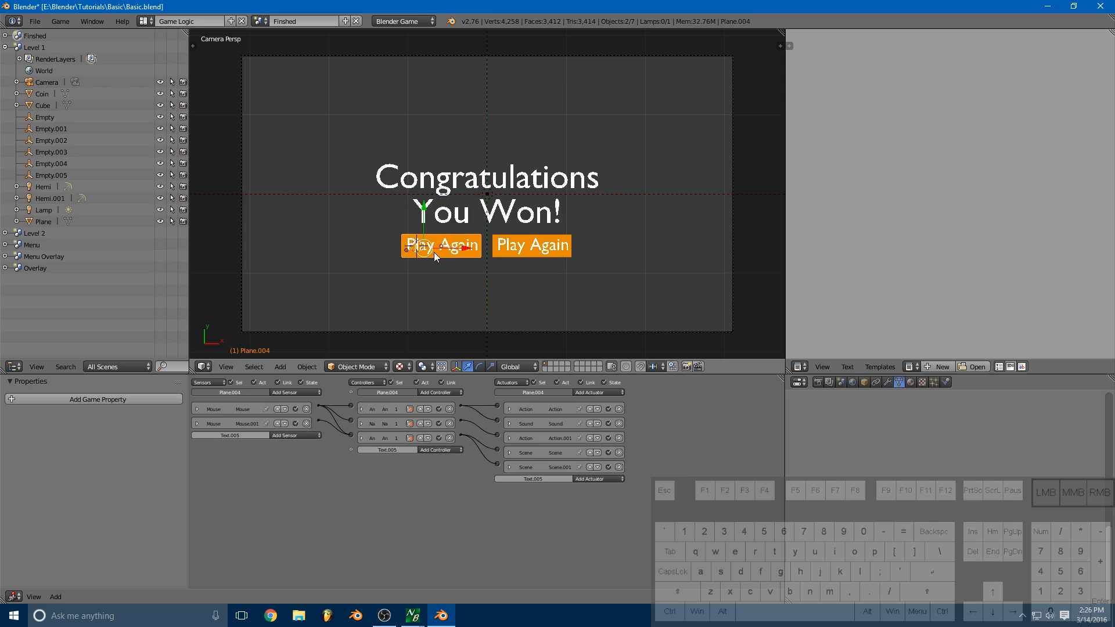
pyautogui.hotkey('ctrl', 'p')
pyautogui.click(435, 248)
# Step: Replace the duplicated button's label text with "Main Menu"
pyautogui.rightClick(515, 246)
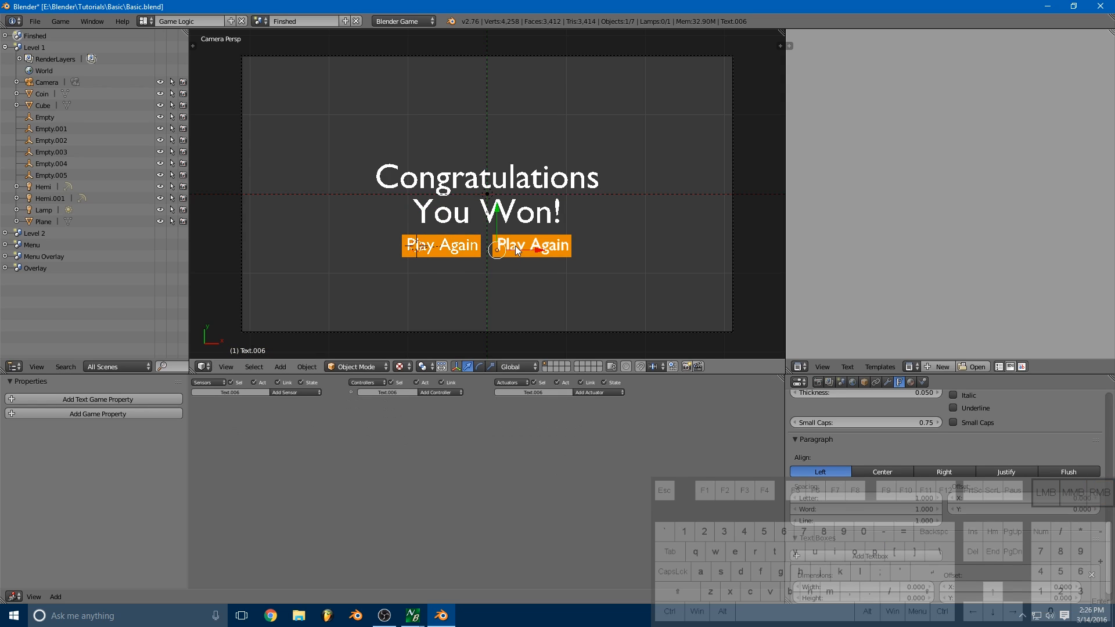
pyautogui.press('Tab')
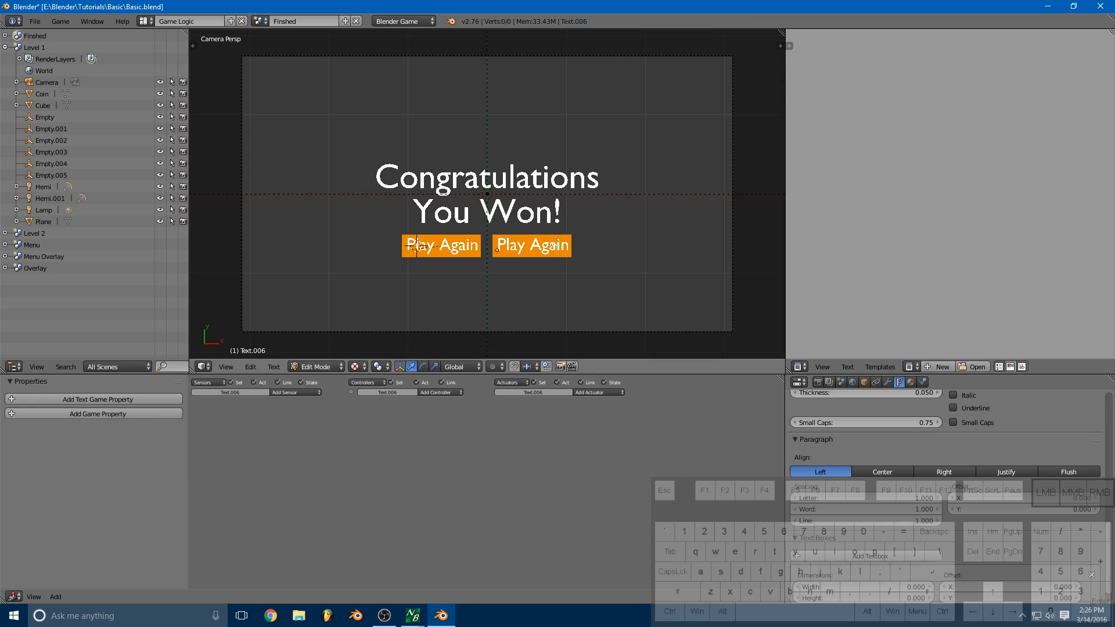
pyautogui.press('BackSpace')
pyautogui.press('BackSpace')
pyautogui.press('BackSpace')
pyautogui.press('BackSpace')
pyautogui.press('BackSpace')
pyautogui.press('BackSpace')
pyautogui.press('BackSpace')
pyautogui.press('BackSpace')
pyautogui.press('BackSpace')
pyautogui.press('BackSpace')
pyautogui.write('Main Me')
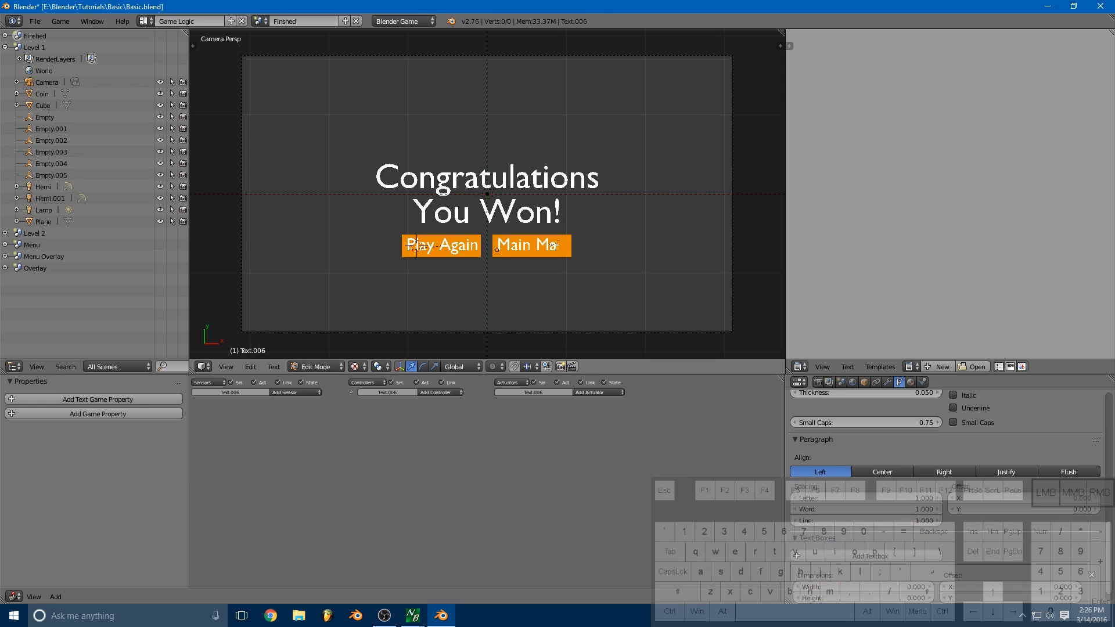
pyautogui.press('BackSpace')
pyautogui.write('enu')
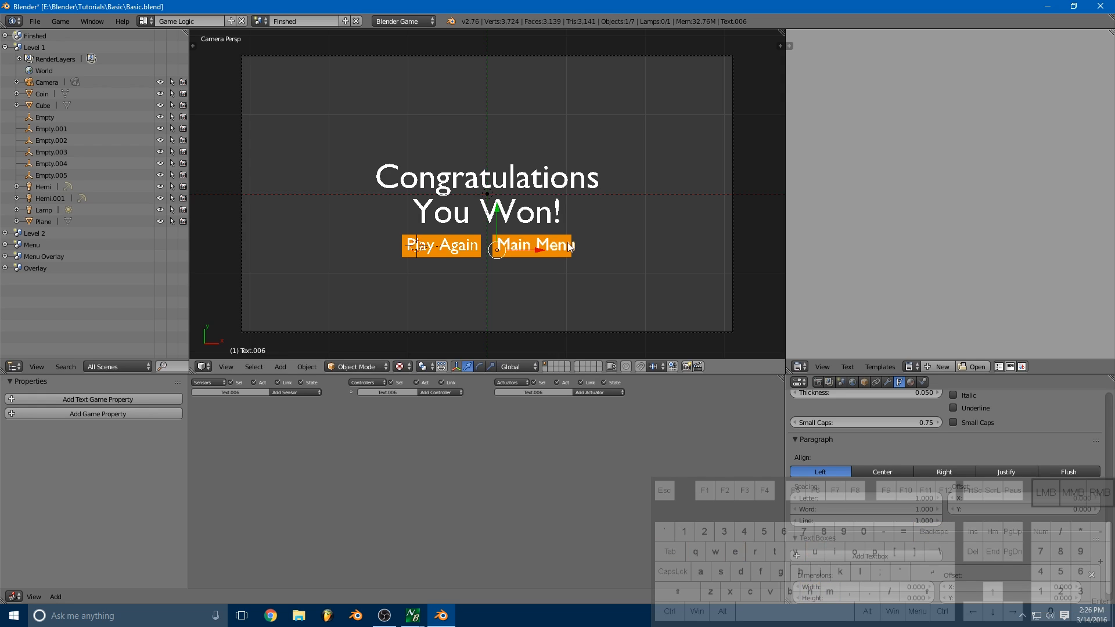
pyautogui.press('Tab')
# Step: Scale the Main Menu label down to fit within its button and convert it to a mesh
pyautogui.press('s')
pyautogui.click(578, 211)
pyautogui.moveTo(536, 249); pyautogui.dragTo(536, 249)
pyautogui.hotkey('alt', 'c')
pyautogui.click(469, 249)
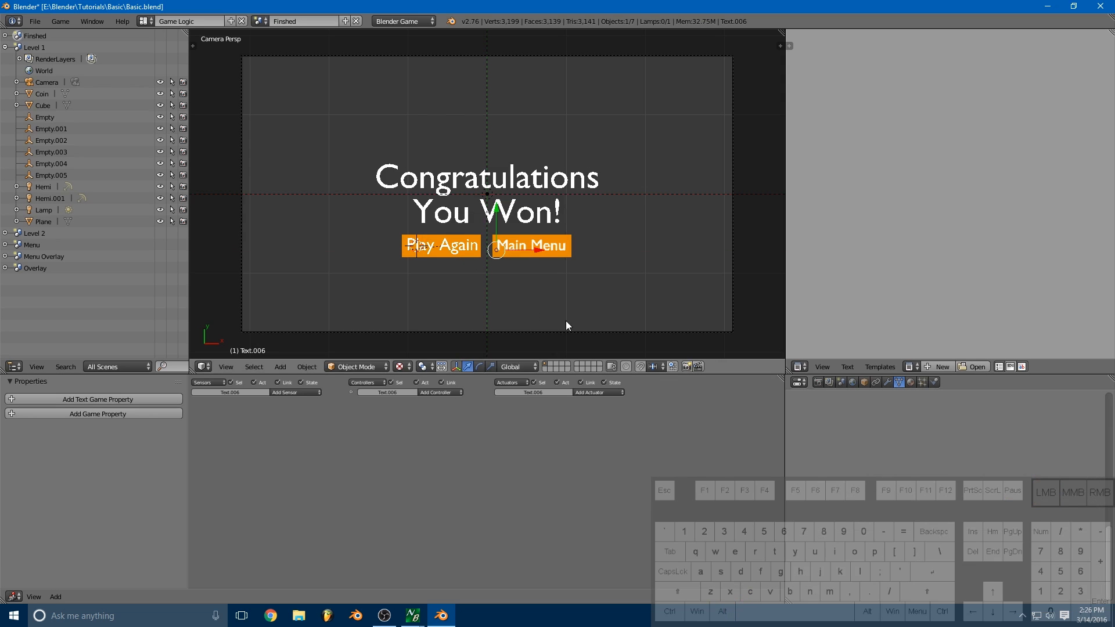
# Step: Parent the Main Menu label to its button plane as Object and nudge the button slightly along the X axis
pyautogui.press('shift')
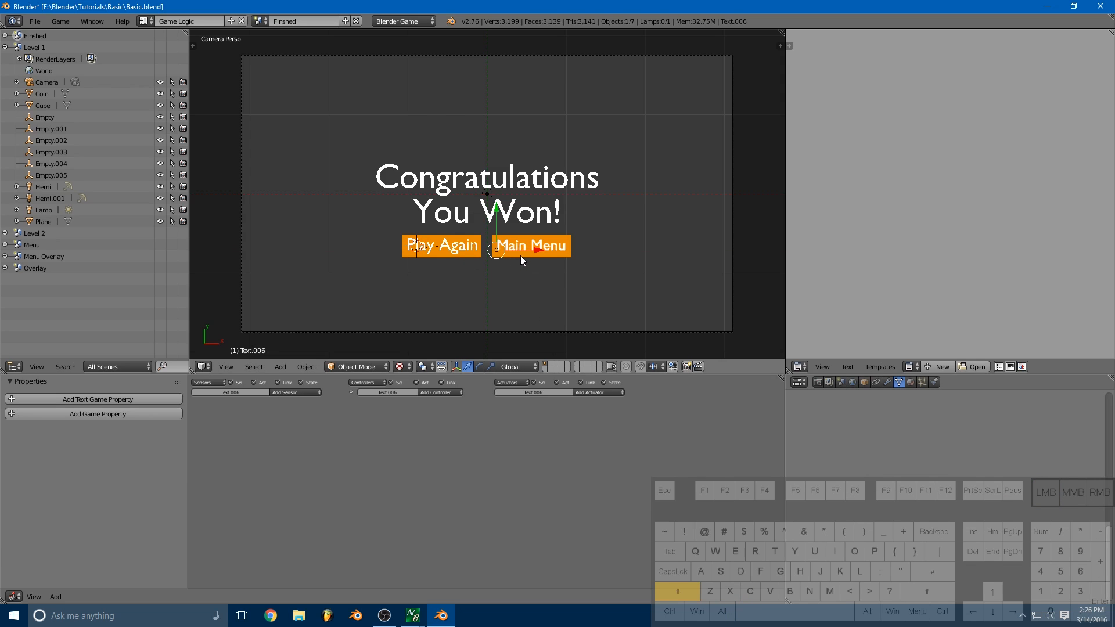
pyautogui.keyDown('shift'); pyautogui.rightClick(518, 248); pyautogui.keyUp('shift')
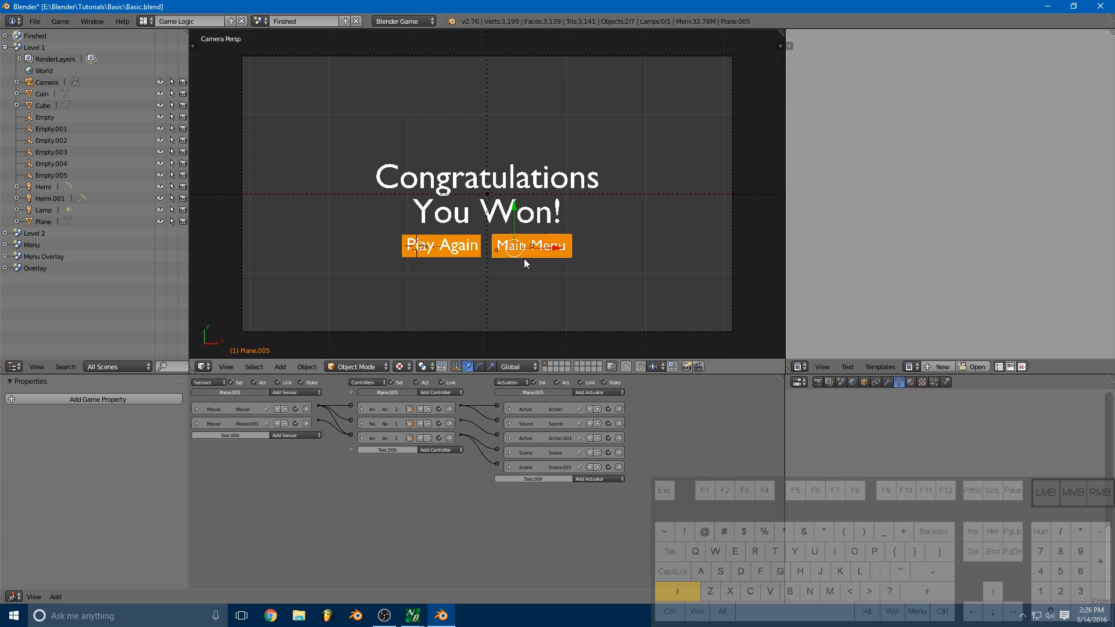
pyautogui.hotkey('ctrl', 'p')
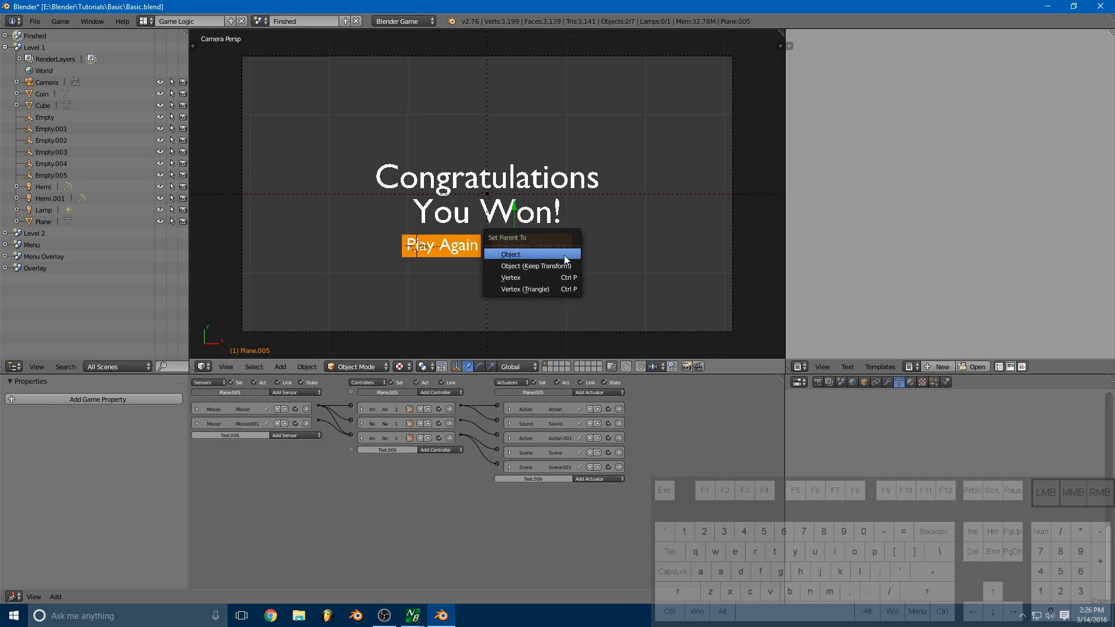
pyautogui.click(532, 253)
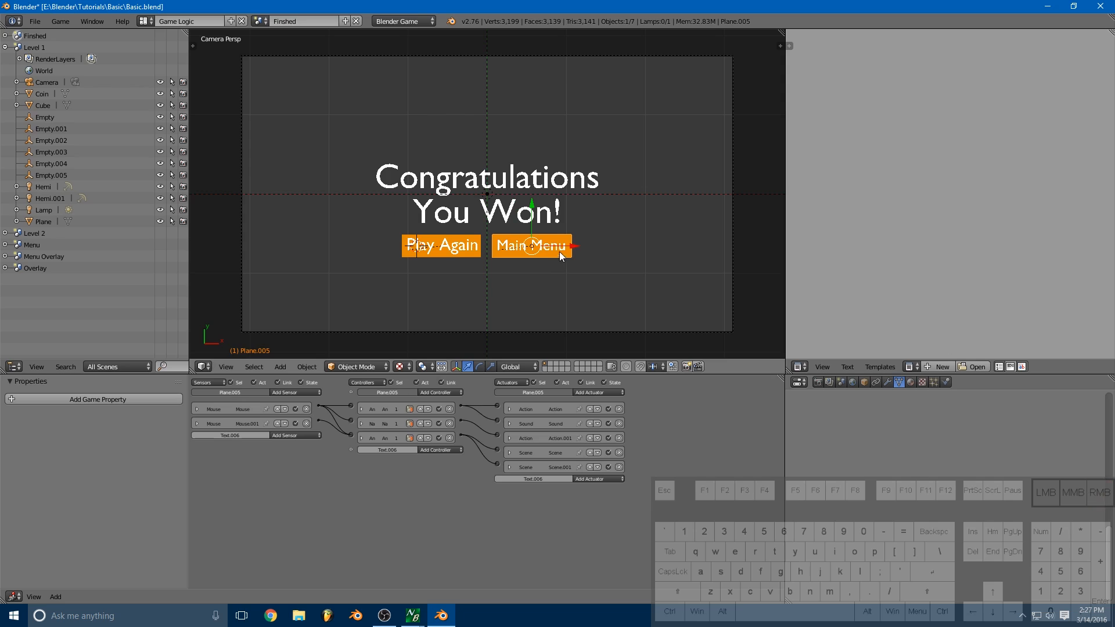
pyautogui.moveTo(561, 250); pyautogui.dragTo(569, 245)
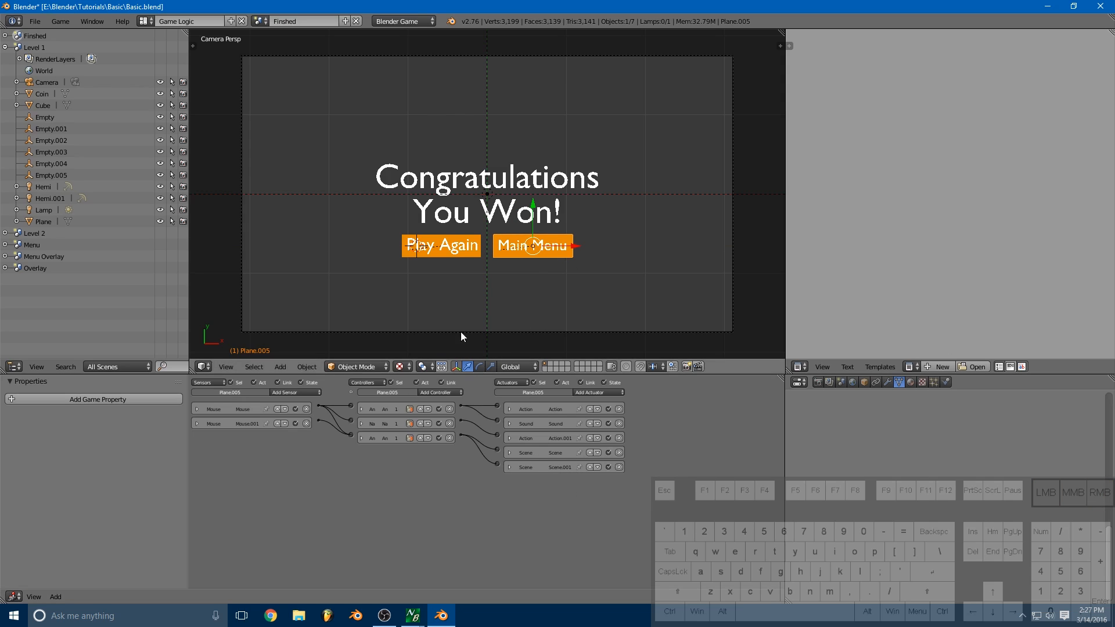
# Step: Delete the Remove Scene actuator from the Play Again button and check the target of its Set Scene actuator
pyautogui.rightClick(476, 253)
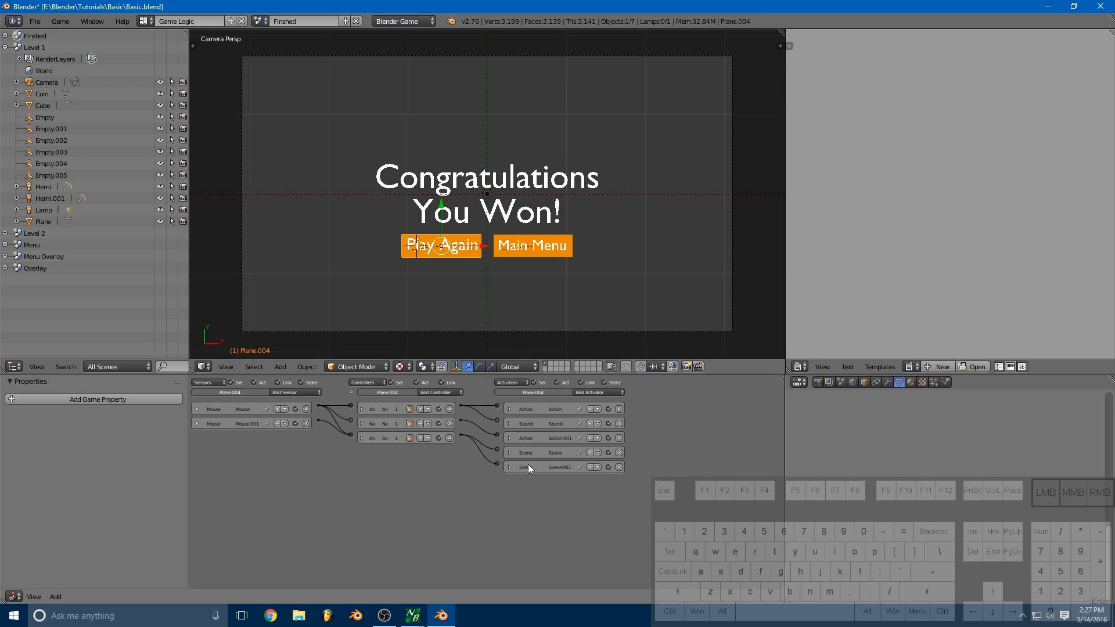
pyautogui.click(510, 468)
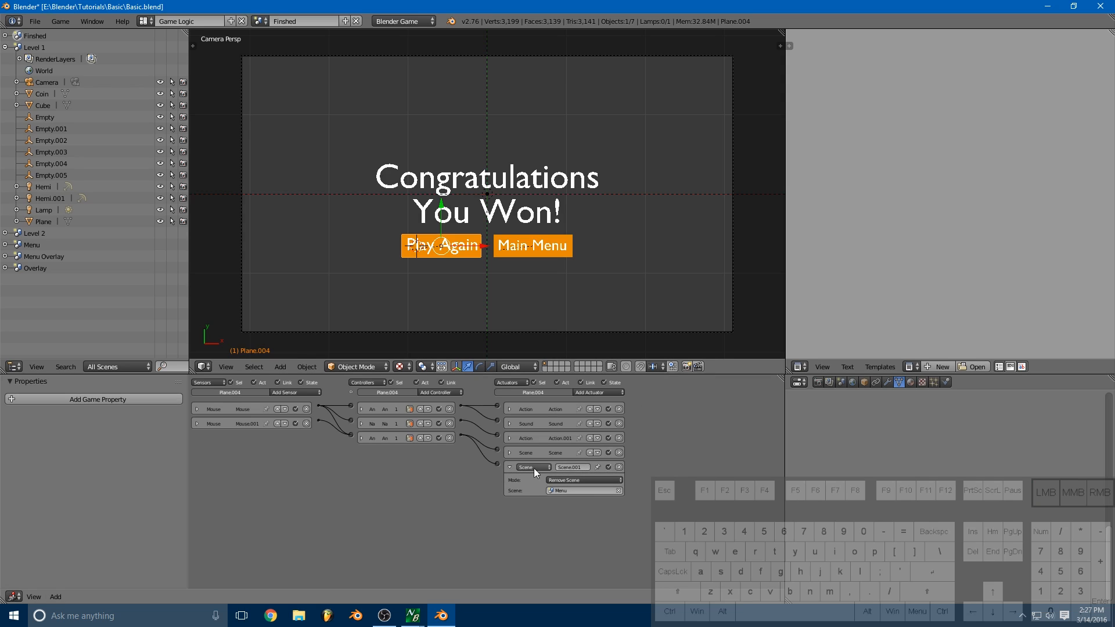
pyautogui.click(619, 467)
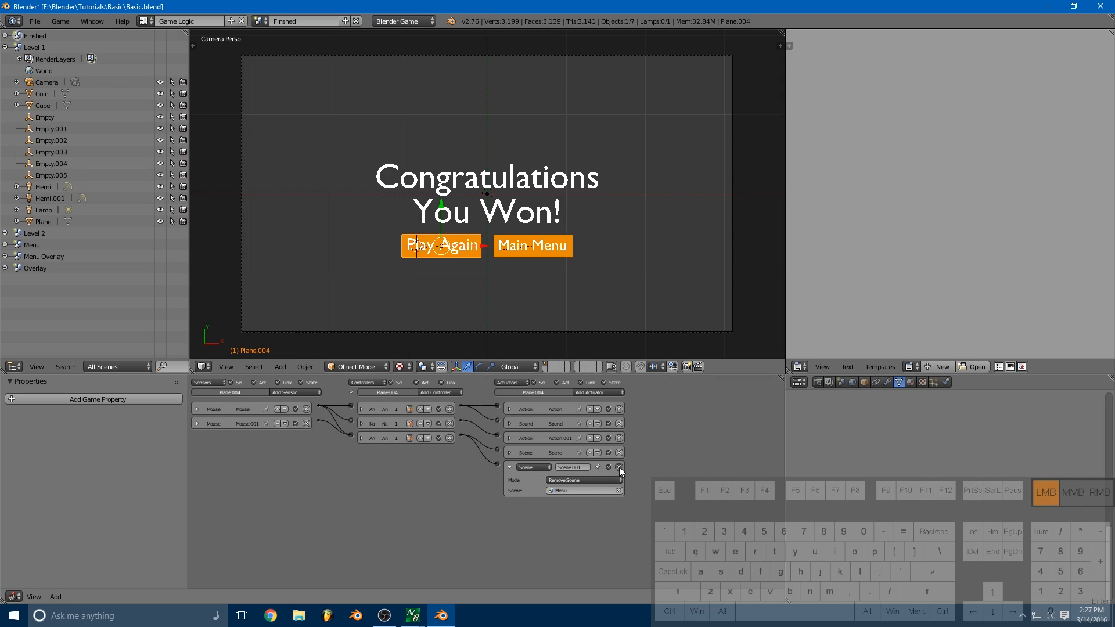
pyautogui.click(510, 453)
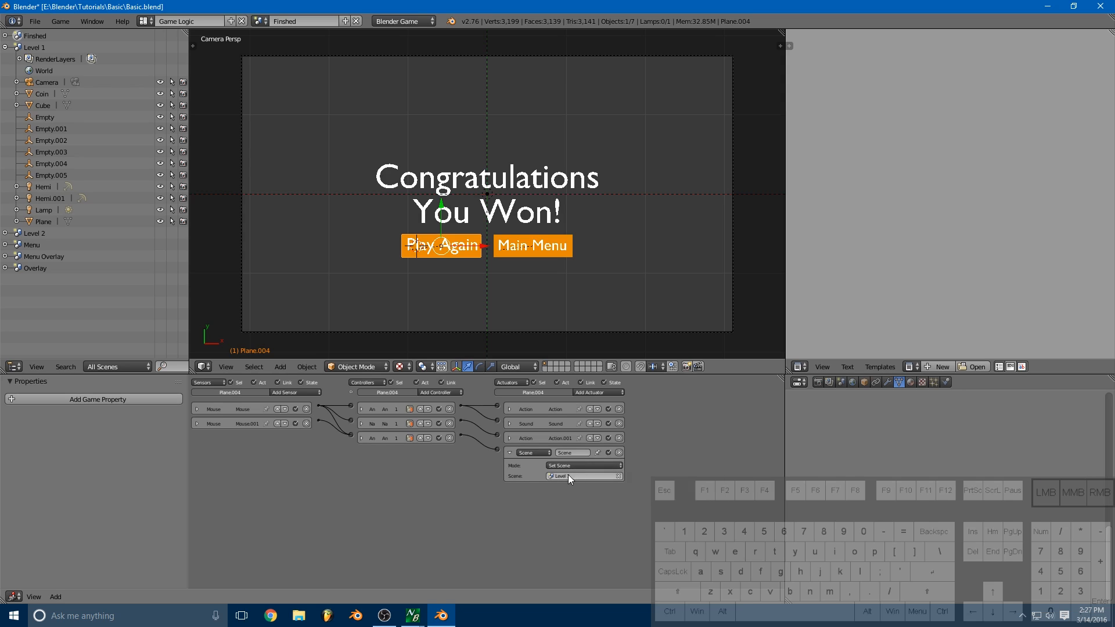
pyautogui.click(510, 453)
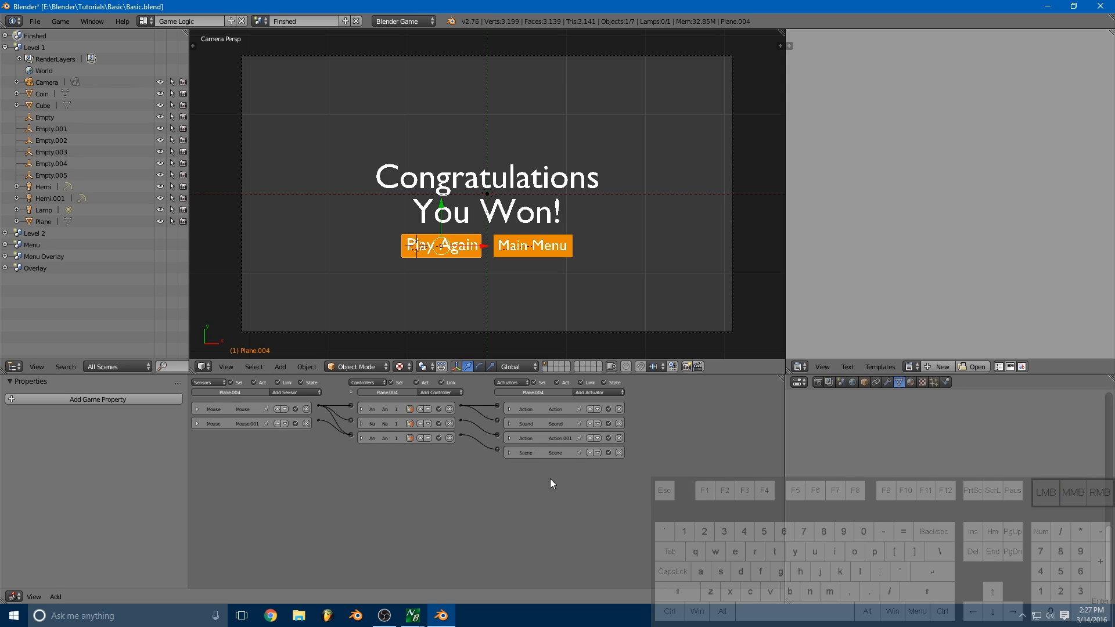
# Step: Delete the Main Menu button's Remove Scene actuator and point its Set Scene actuator to the Menu scene
pyautogui.rightClick(529, 256)
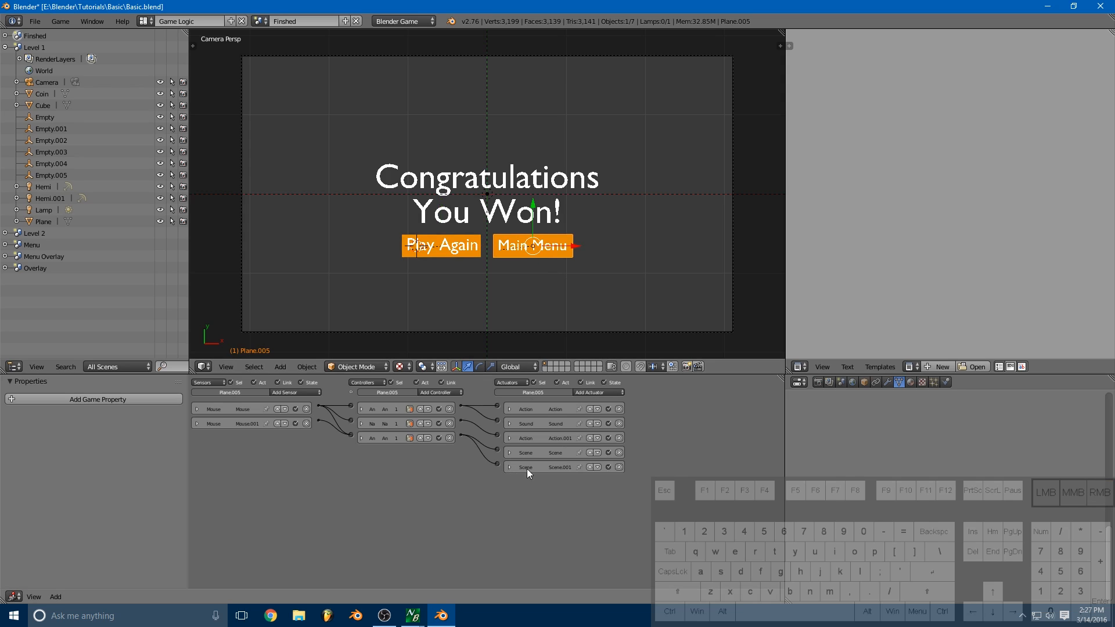
pyautogui.click(508, 468)
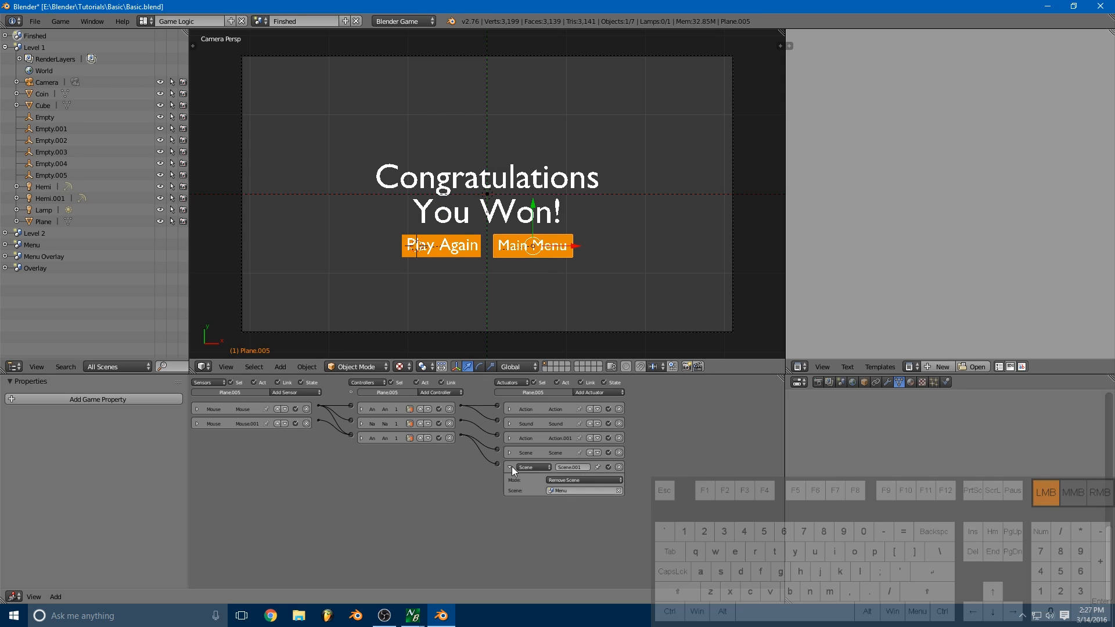
pyautogui.click(619, 467)
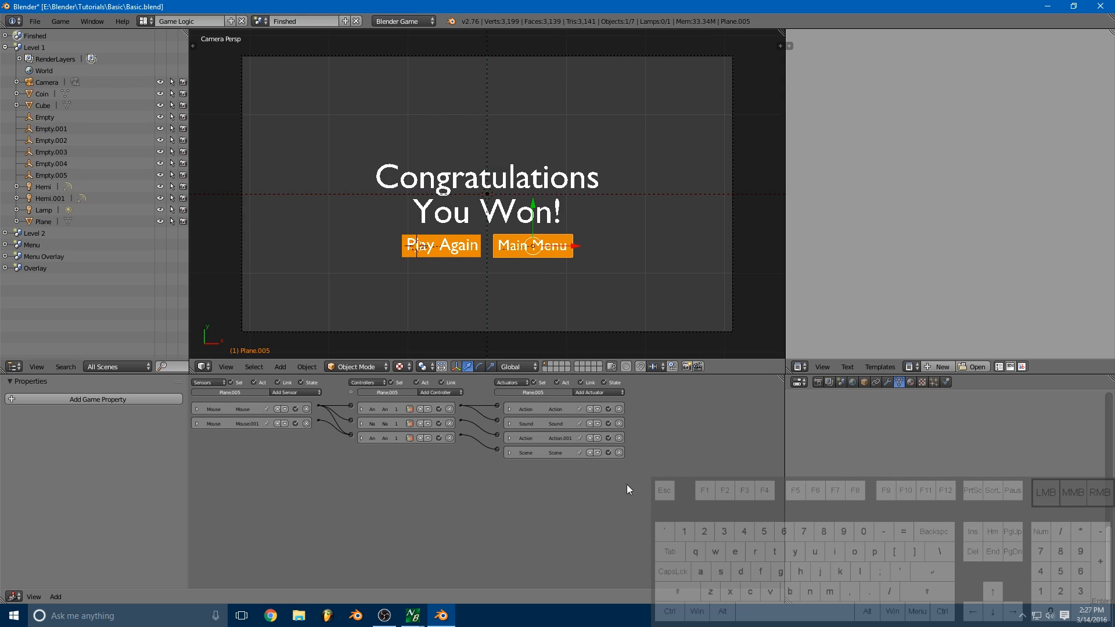
pyautogui.click(510, 453)
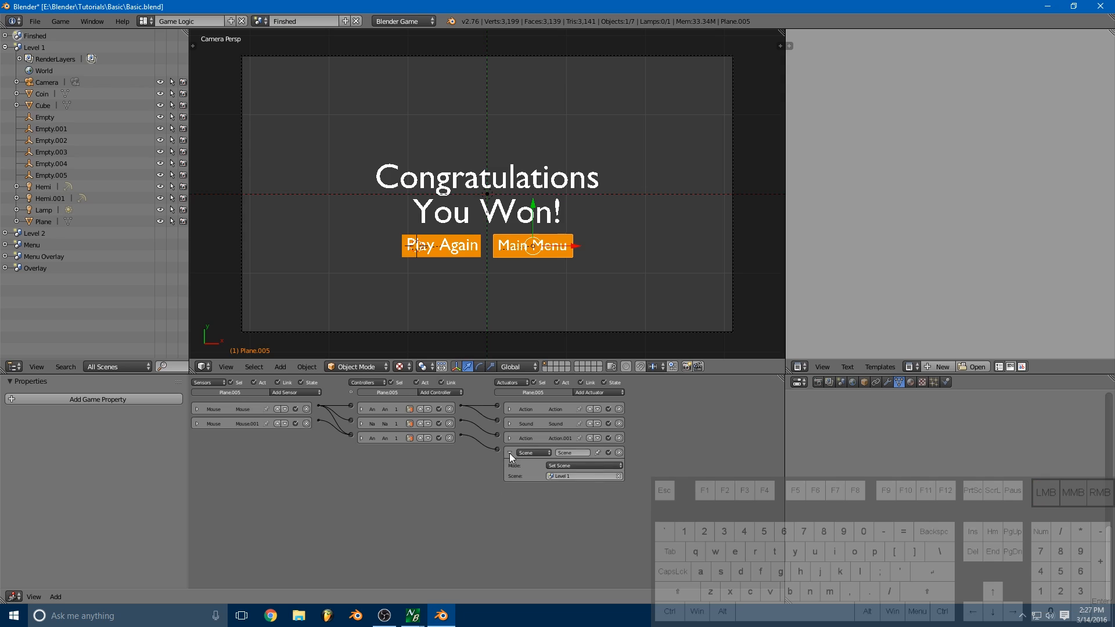
pyautogui.click(565, 466)
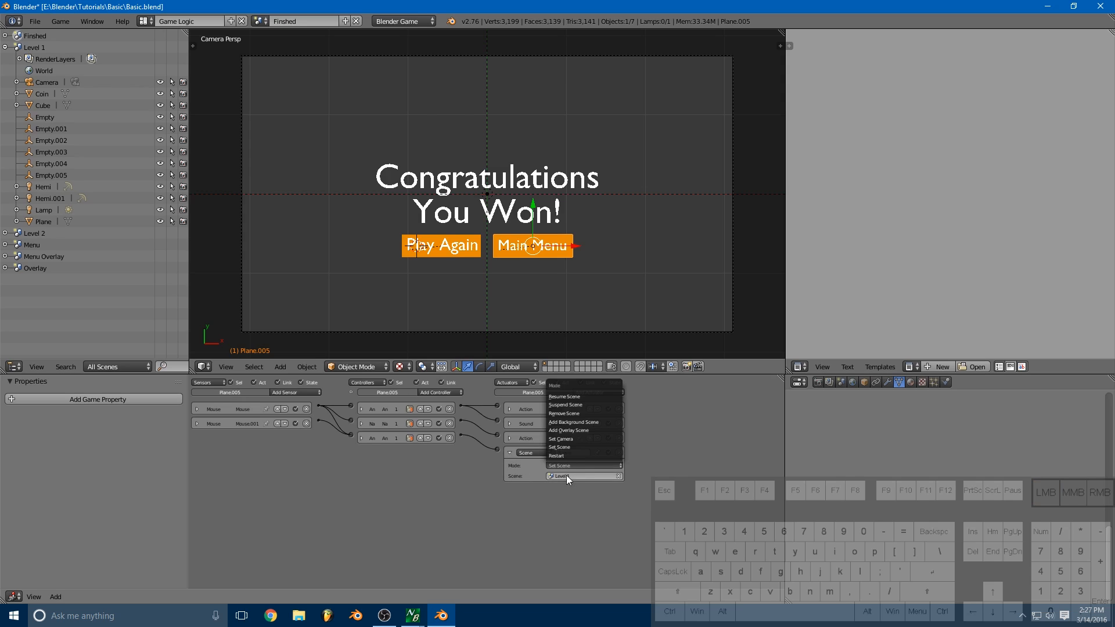
pyautogui.click(566, 476)
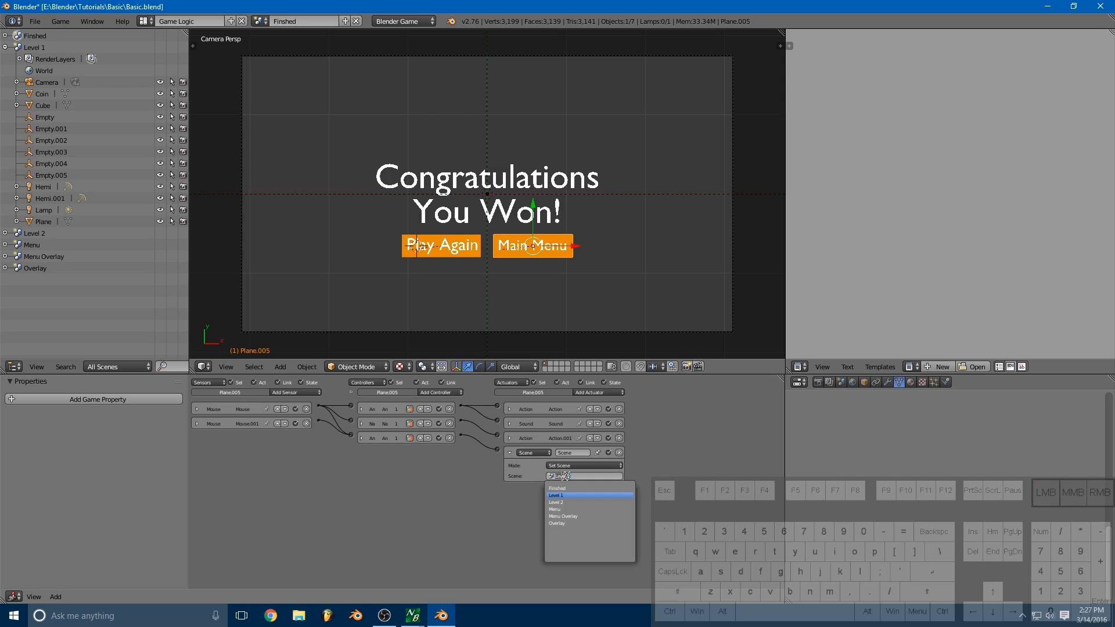
pyautogui.click(568, 509)
pyautogui.click(510, 453)
# Step: Switch to the Menu scene, run the game and start playing from its menu
pyautogui.click(260, 22)
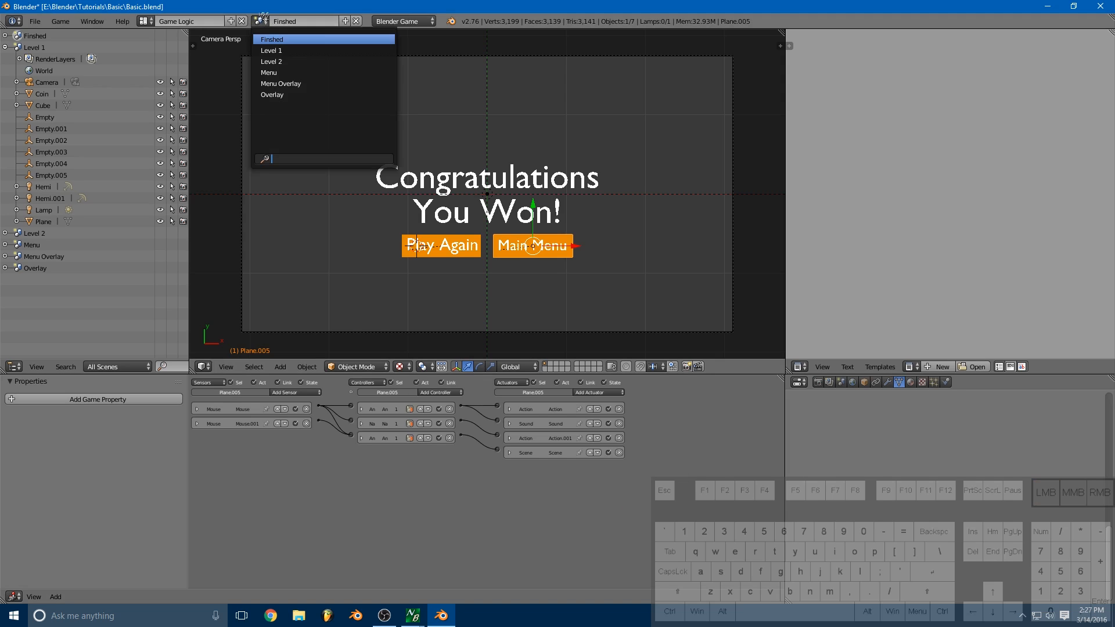
pyautogui.click(285, 73)
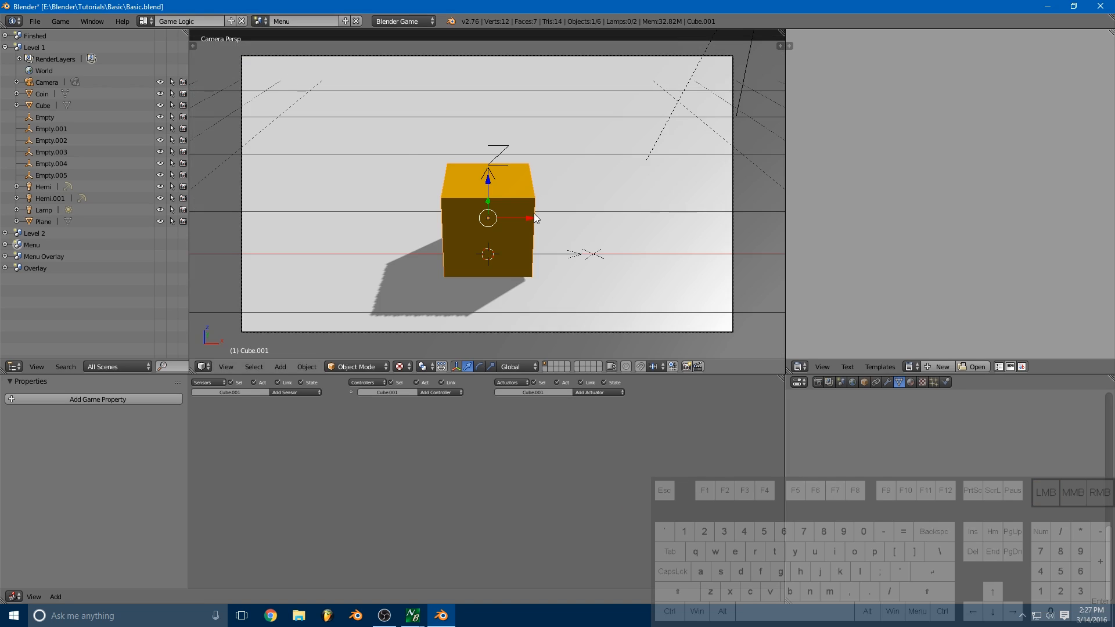
pyautogui.press('p')
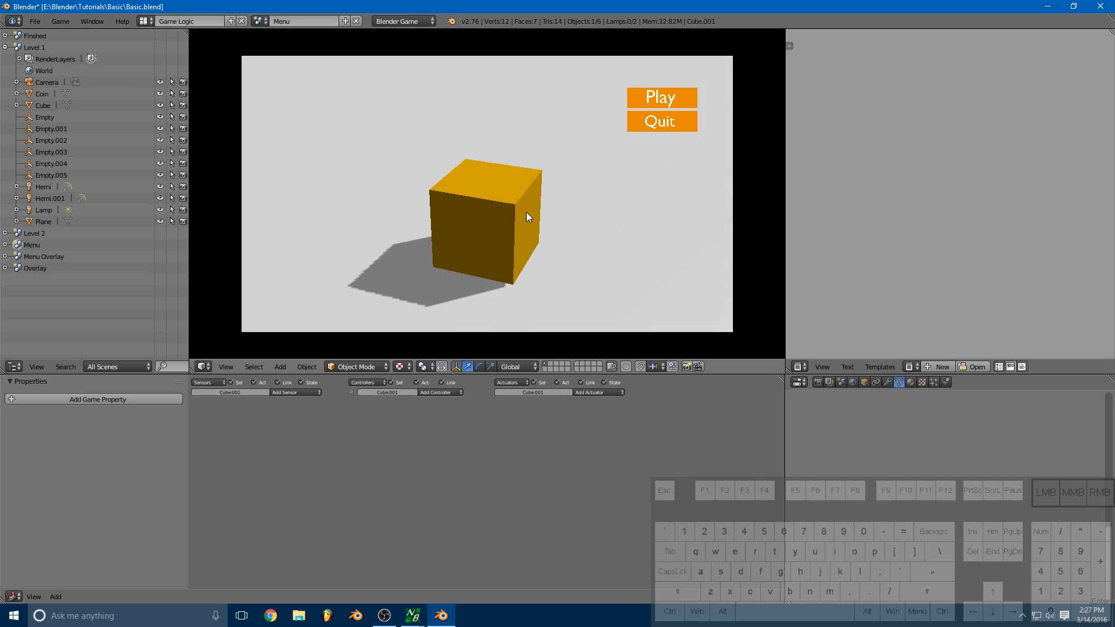
pyautogui.click(662, 97)
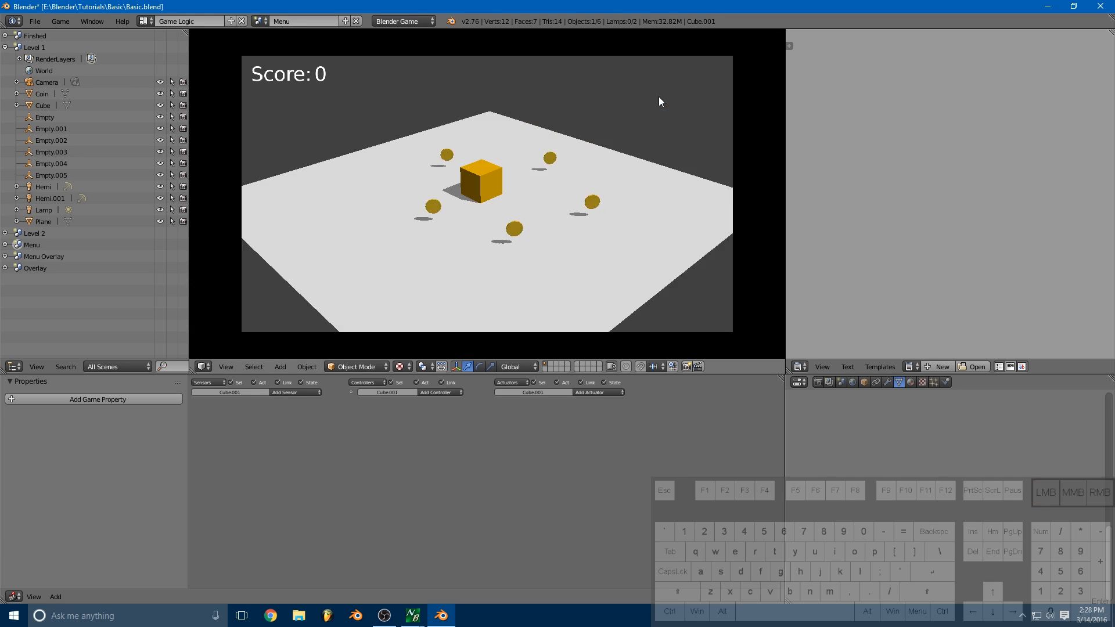
# Step: Steer the cube around Level 1 and collect all five coins
pyautogui.press('w')
pyautogui.press('s')
pyautogui.press('d')
pyautogui.press('w')
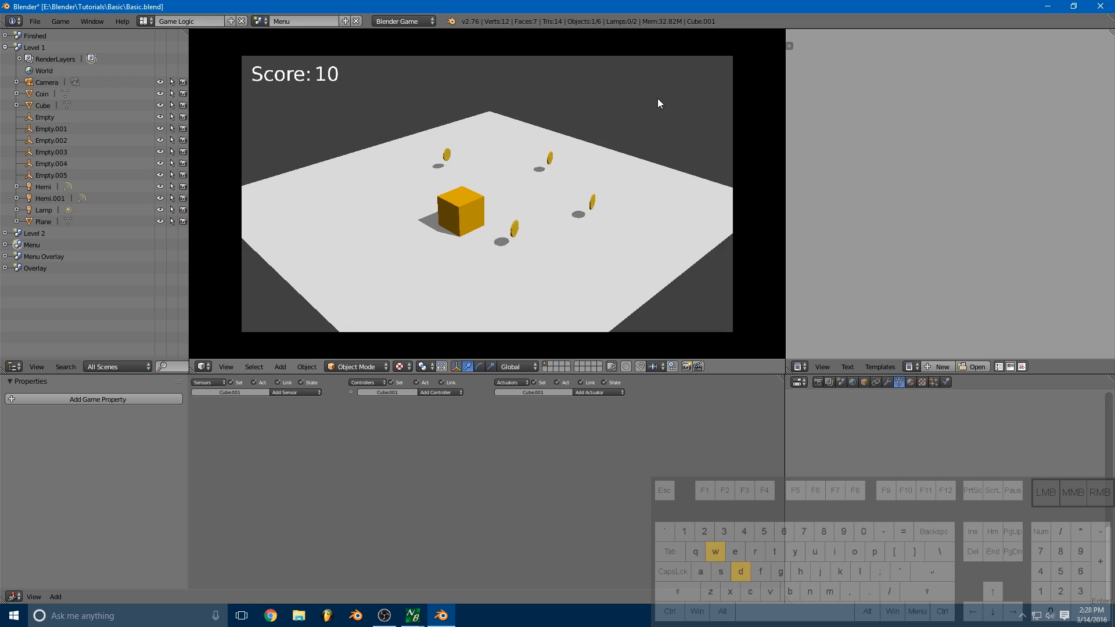
pyautogui.press('a')
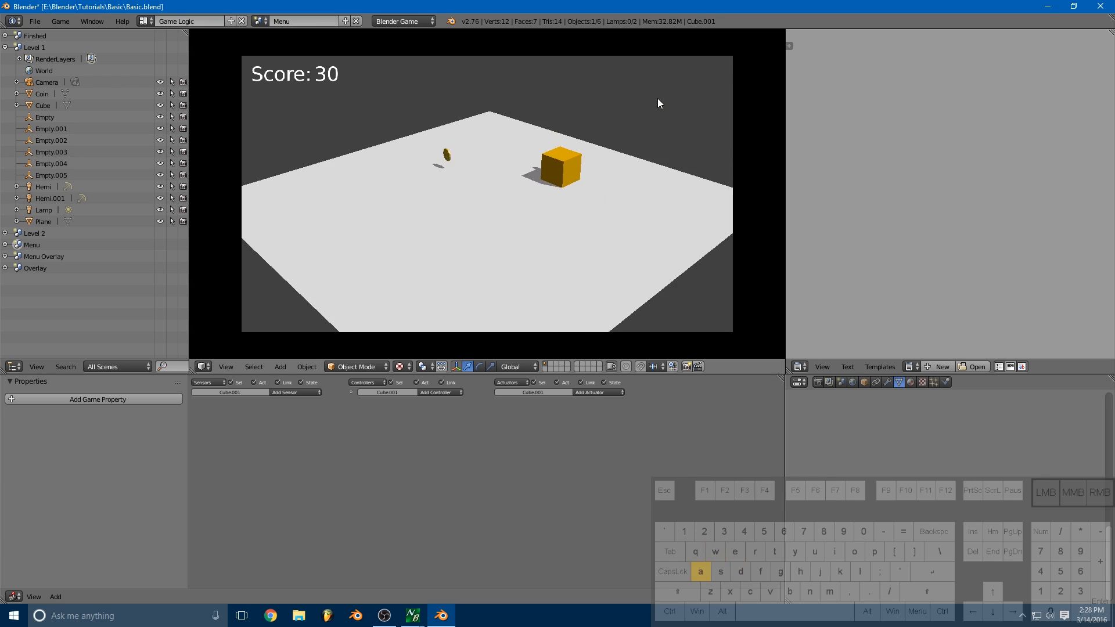
pyautogui.press('s')
pyautogui.press('s')
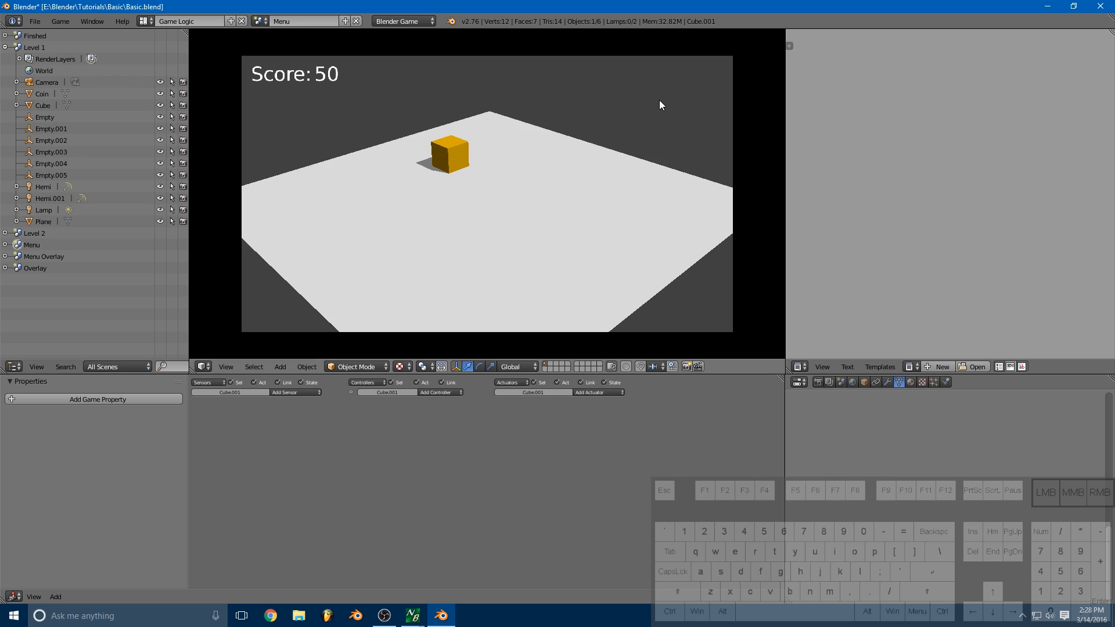
# Step: Steer the cube around Level 2 and collect every coin to test the level's ending
pyautogui.press('a')
pyautogui.press('s')
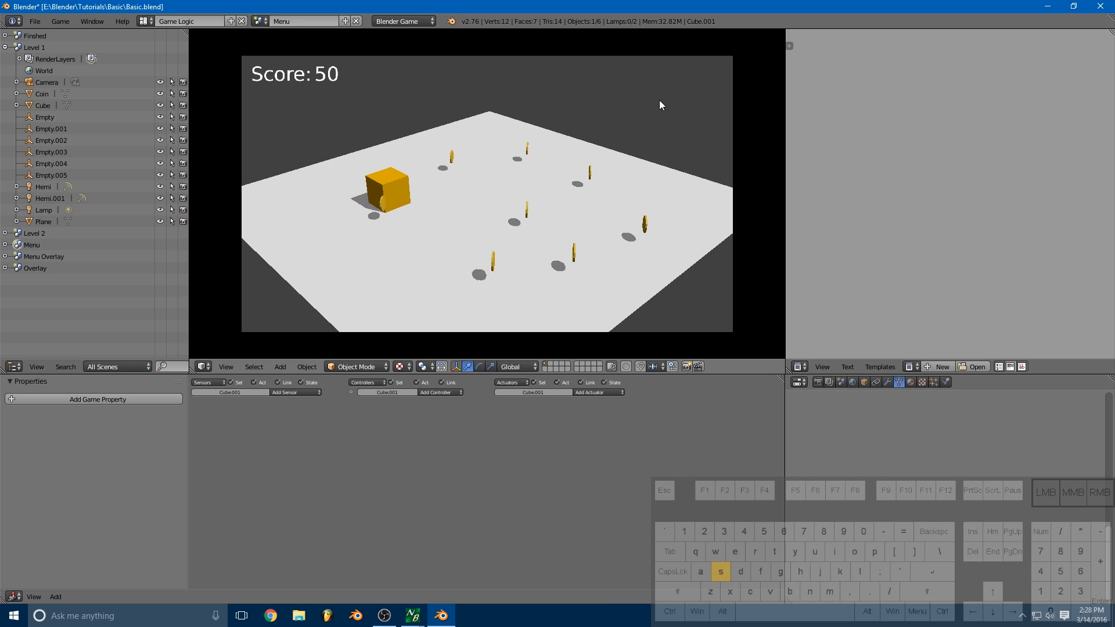
pyautogui.press('d')
pyautogui.press('w')
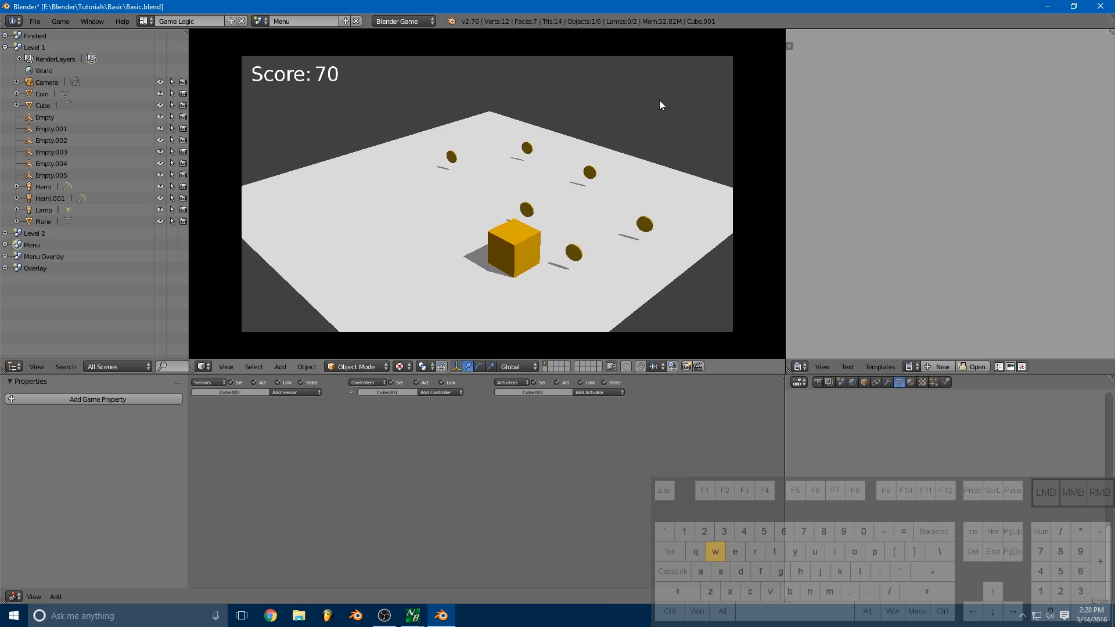
pyautogui.press('a')
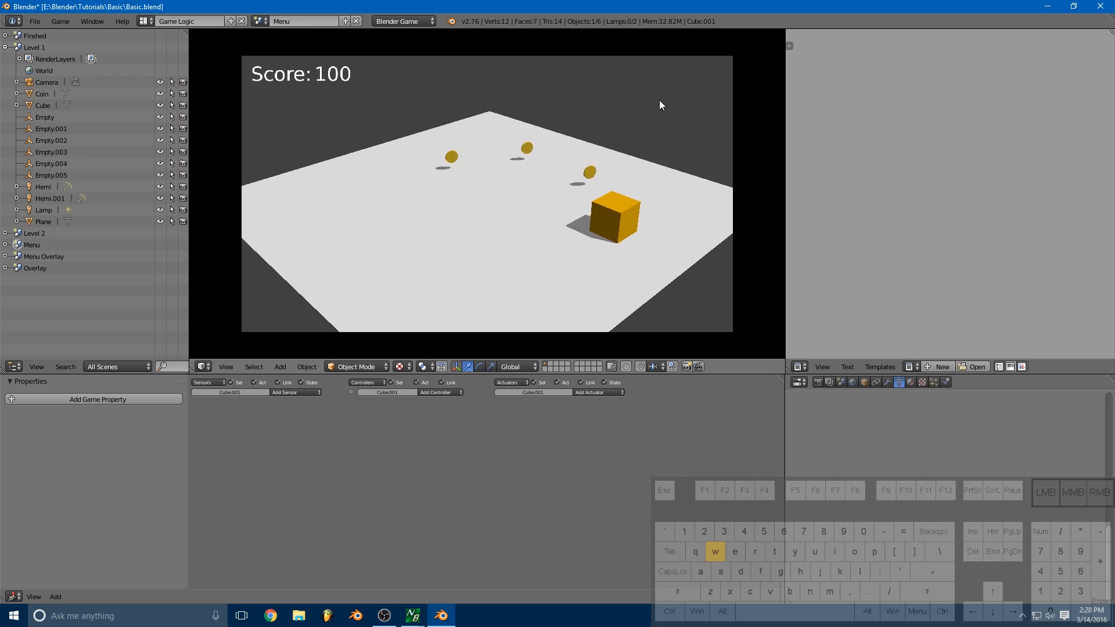
pyautogui.press('s')
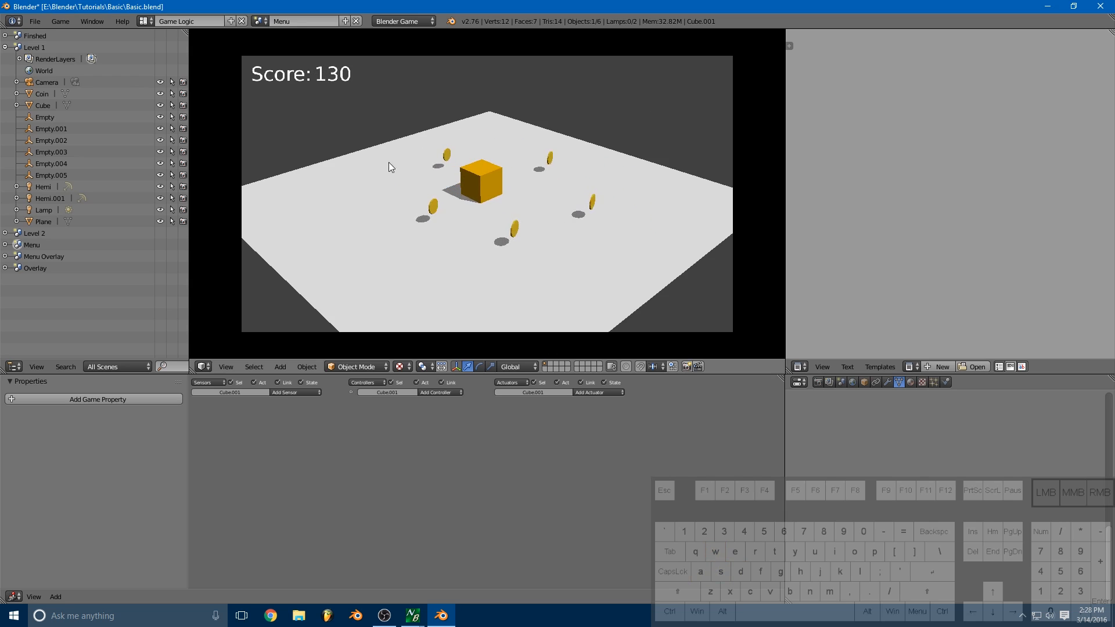
# Step: Move the cube briefly in the reloaded Level 1 and stop the game
pyautogui.press('s')
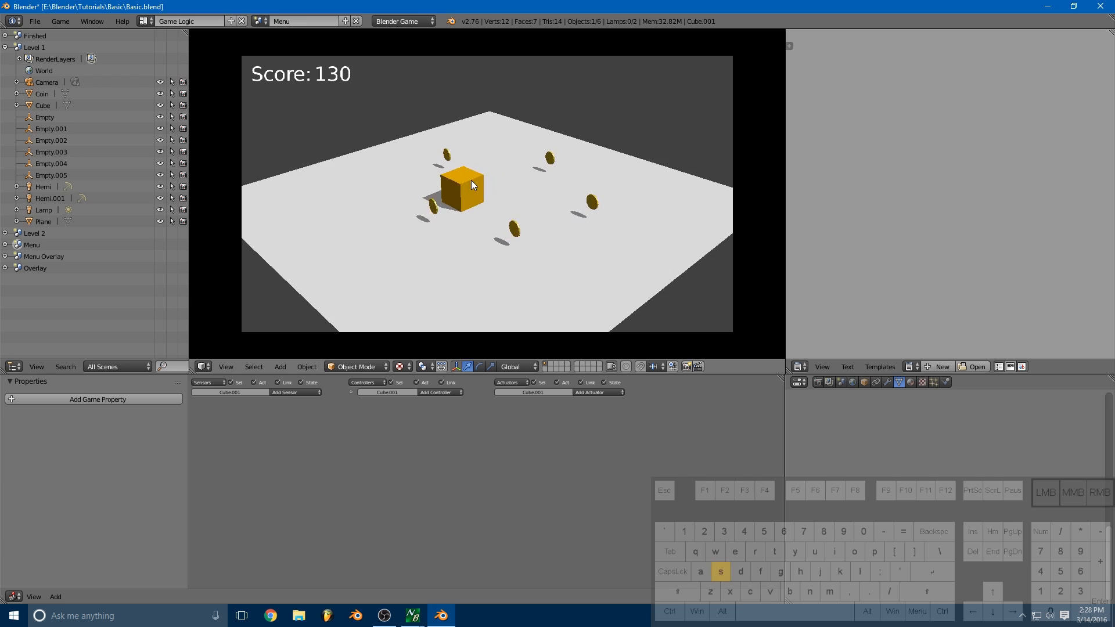
pyautogui.press('s')
pyautogui.press('d')
pyautogui.press('Escape')
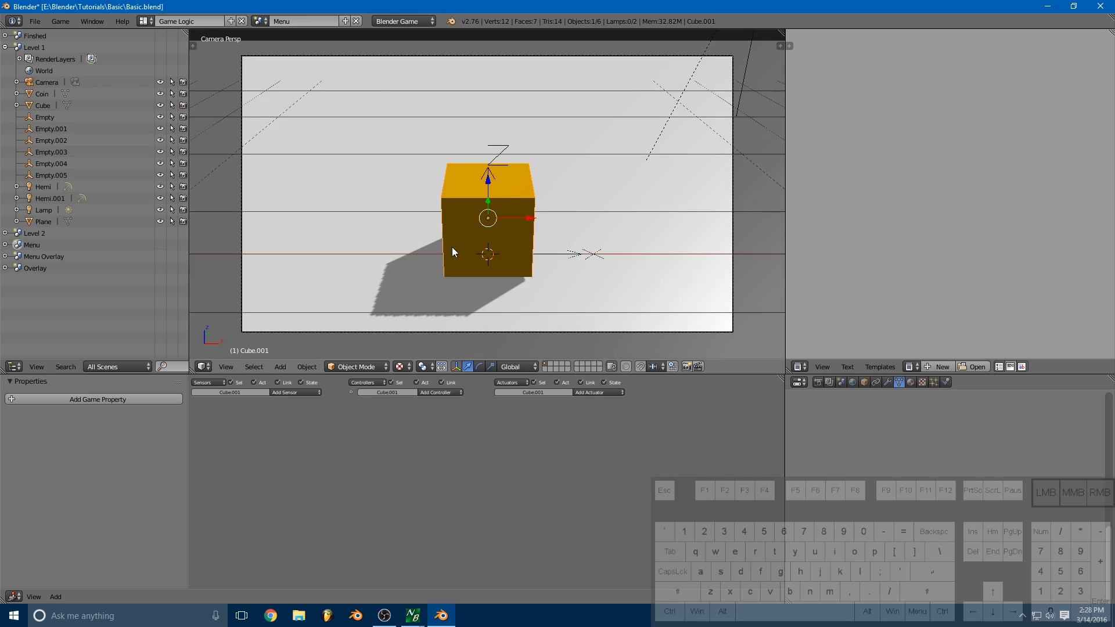
# Step: In the Level 2 scene, add a Sound actuator to the coin-counting empty using the chime sound in Play End mode
pyautogui.click(260, 20)
pyautogui.click(273, 60)
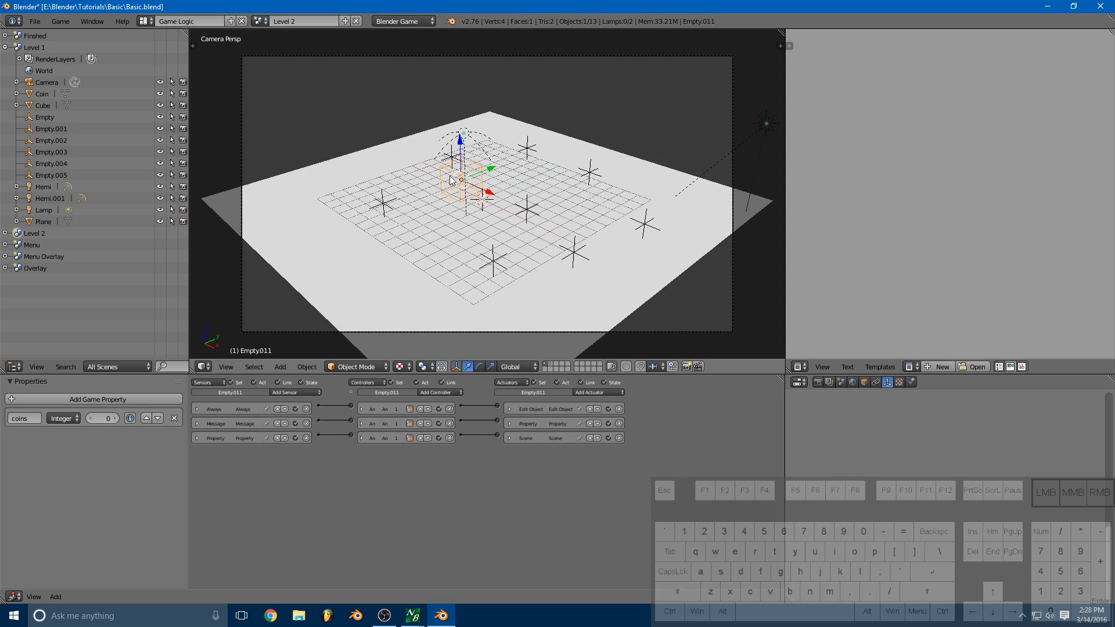
pyautogui.click(612, 393)
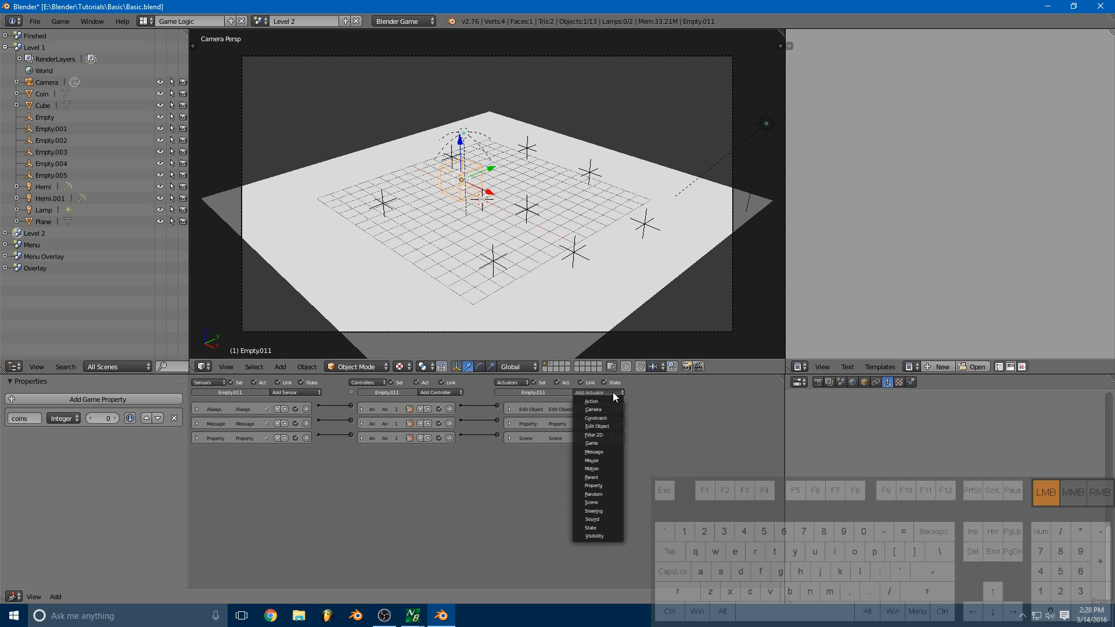
pyautogui.click(605, 520)
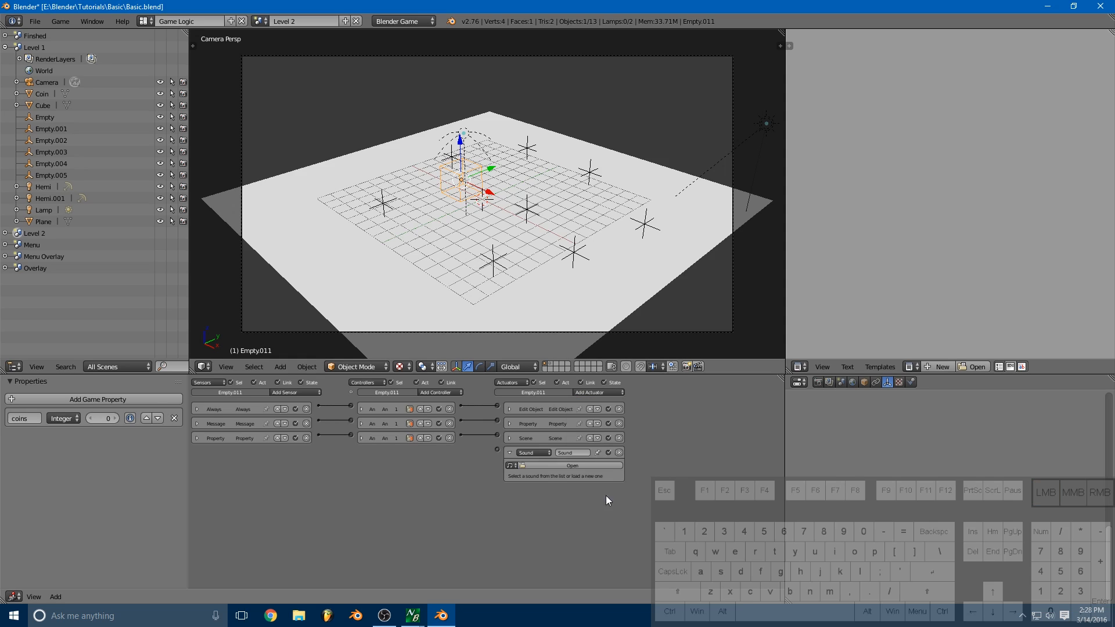
pyautogui.click(510, 466)
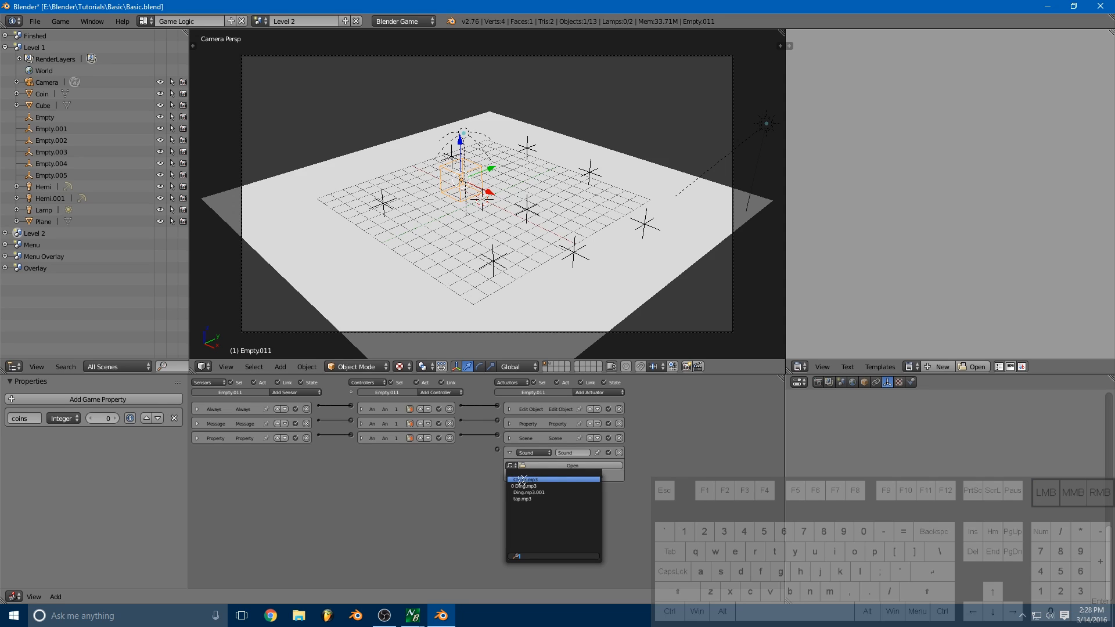
pyautogui.click(526, 479)
pyautogui.click(581, 474)
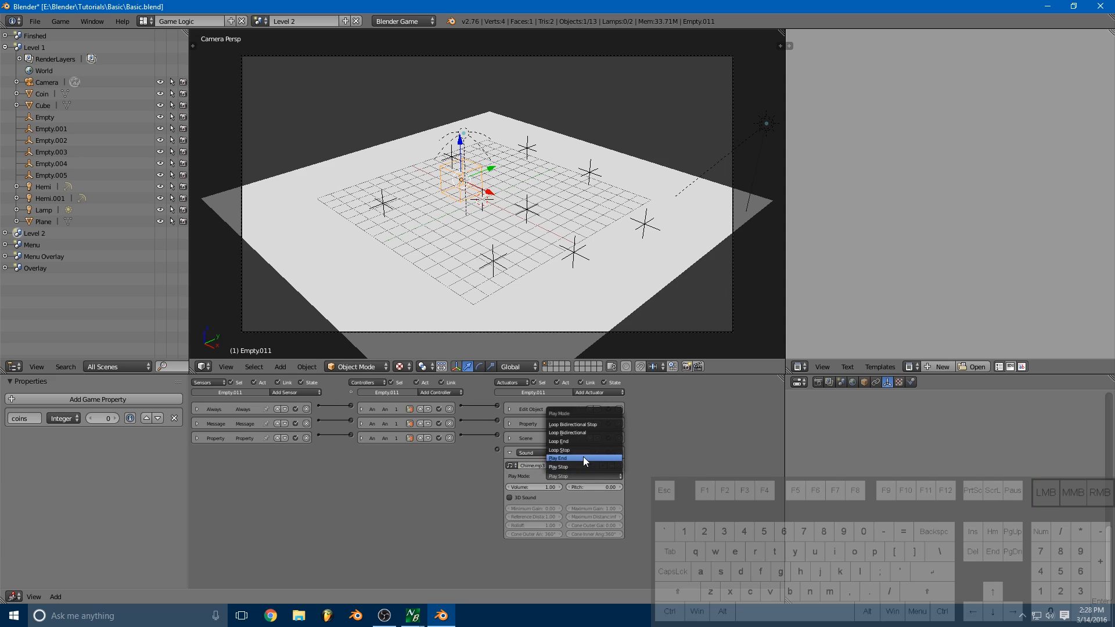
pyautogui.click(583, 456)
# Step: Relink the Property sensor's controller from the Scene actuator to the Sound actuator and place Sound above Scene
pyautogui.click(510, 452)
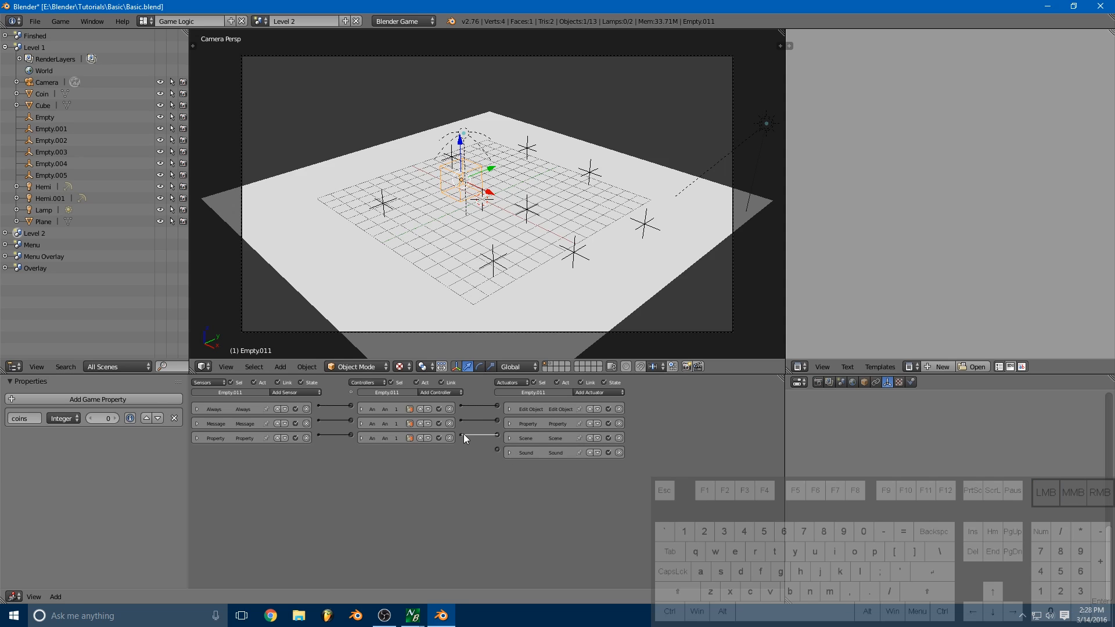
pyautogui.moveTo(464, 435)
pyautogui.mouseDown()
pyautogui.moveTo(497, 451)
pyautogui.moveTo(485, 435)
pyautogui.moveTo(461, 435)
pyautogui.mouseUp()
pyautogui.click(597, 439)
# Step: Add an Actuator sensor to the empty that monitors the Sound actuator
pyautogui.click(288, 393)
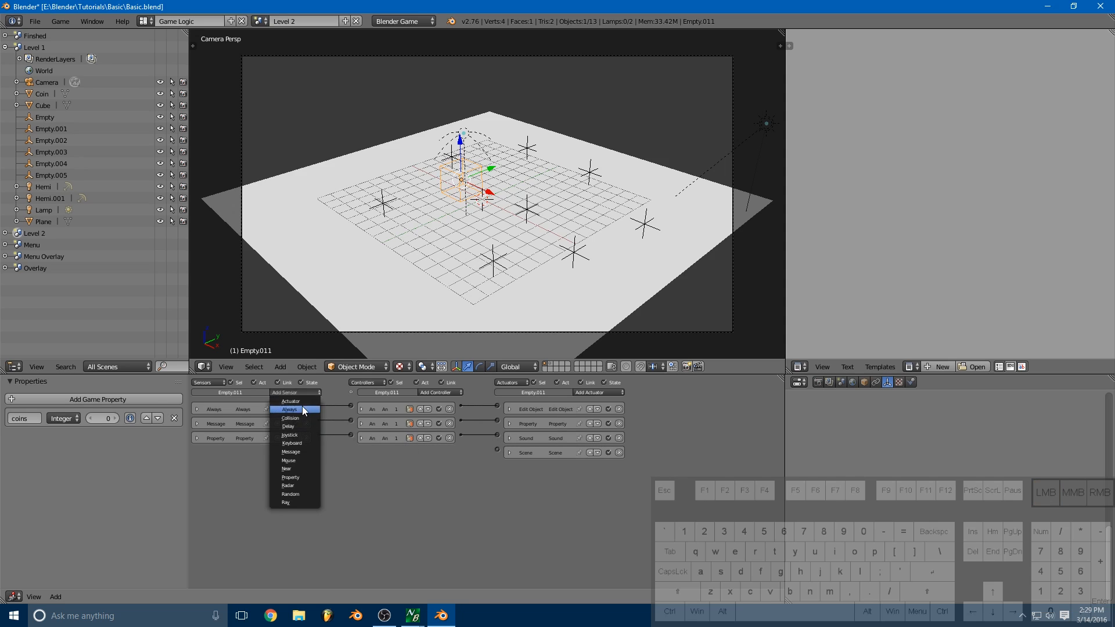
pyautogui.click(292, 401)
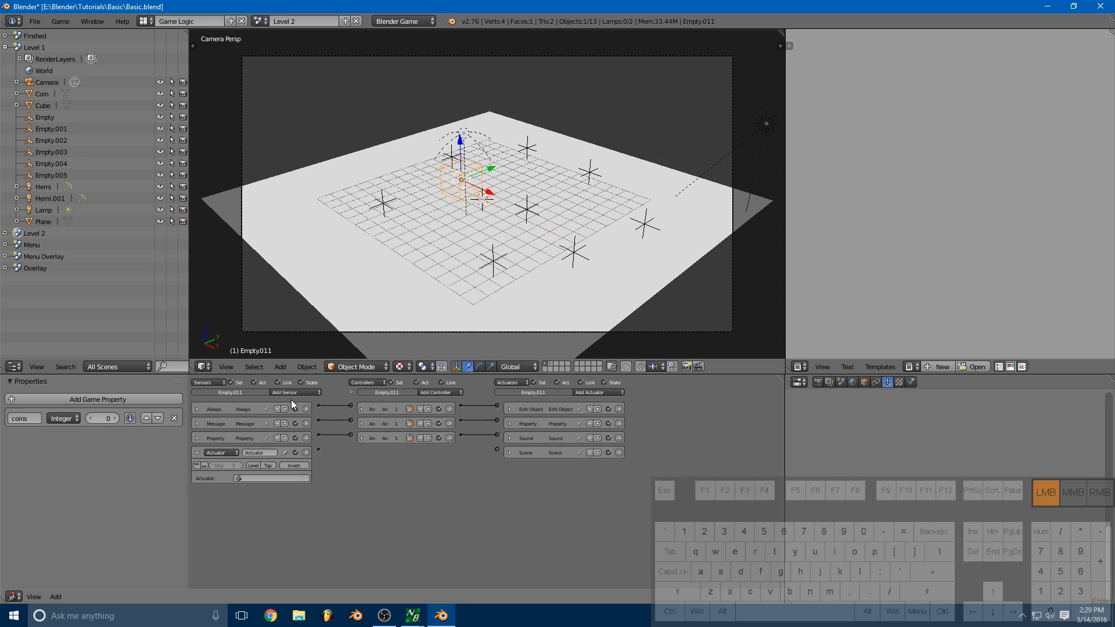
pyautogui.click(252, 477)
pyautogui.click(266, 511)
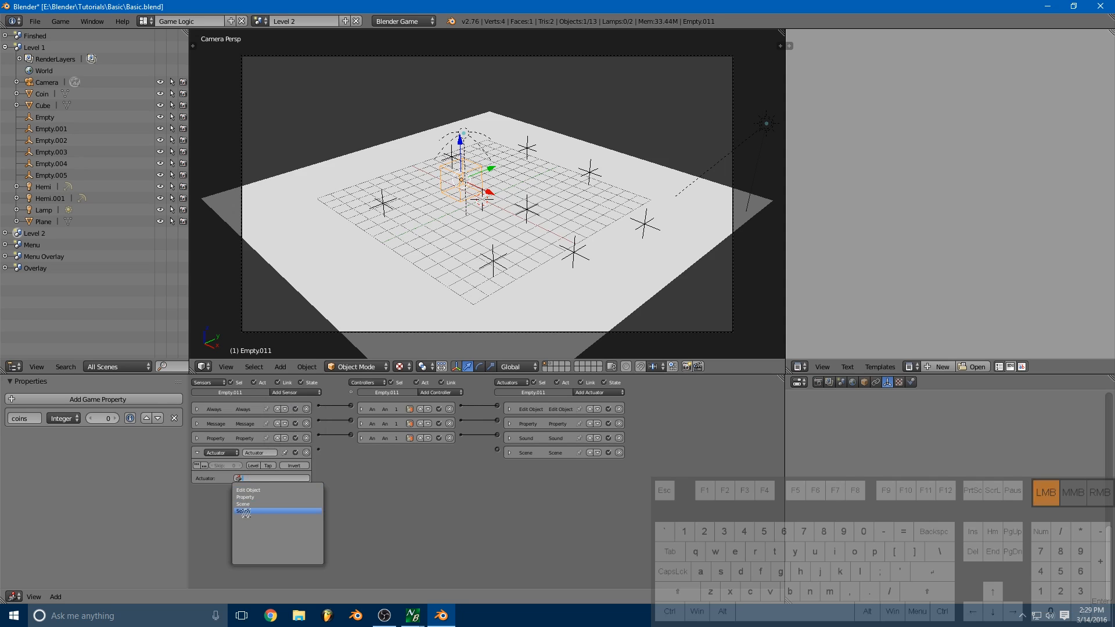
# Step: Add a Nand controller and link the Actuator sensor through it to the Scene actuator
pyautogui.click(442, 393)
pyautogui.click(443, 419)
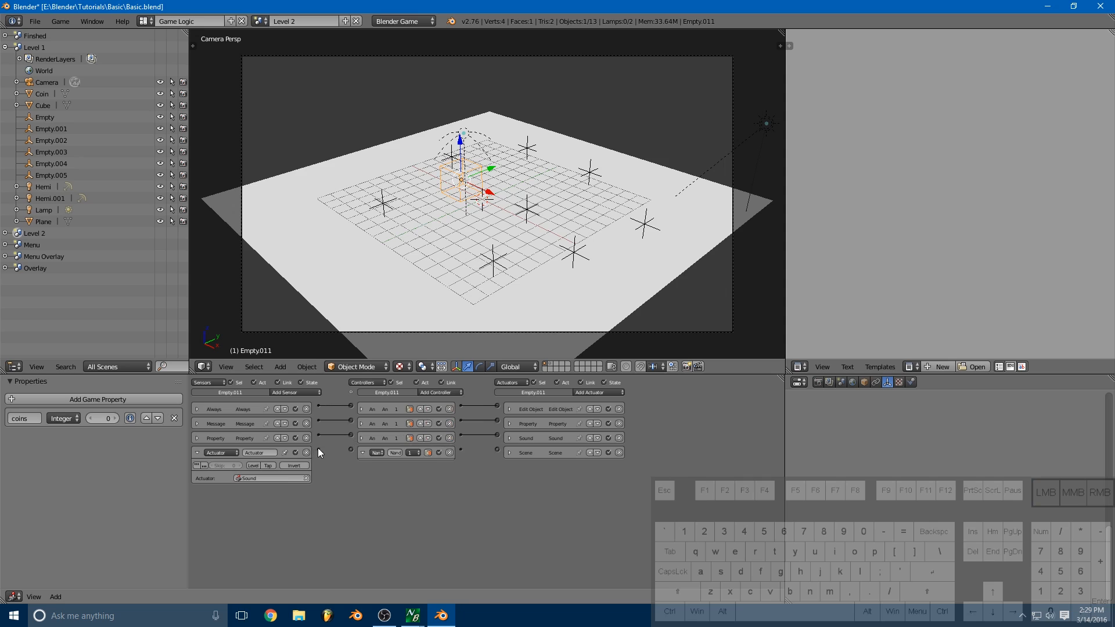
pyautogui.moveTo(319, 448); pyautogui.dragTo(351, 449)
pyautogui.moveTo(462, 448); pyautogui.dragTo(496, 449)
pyautogui.click(362, 453)
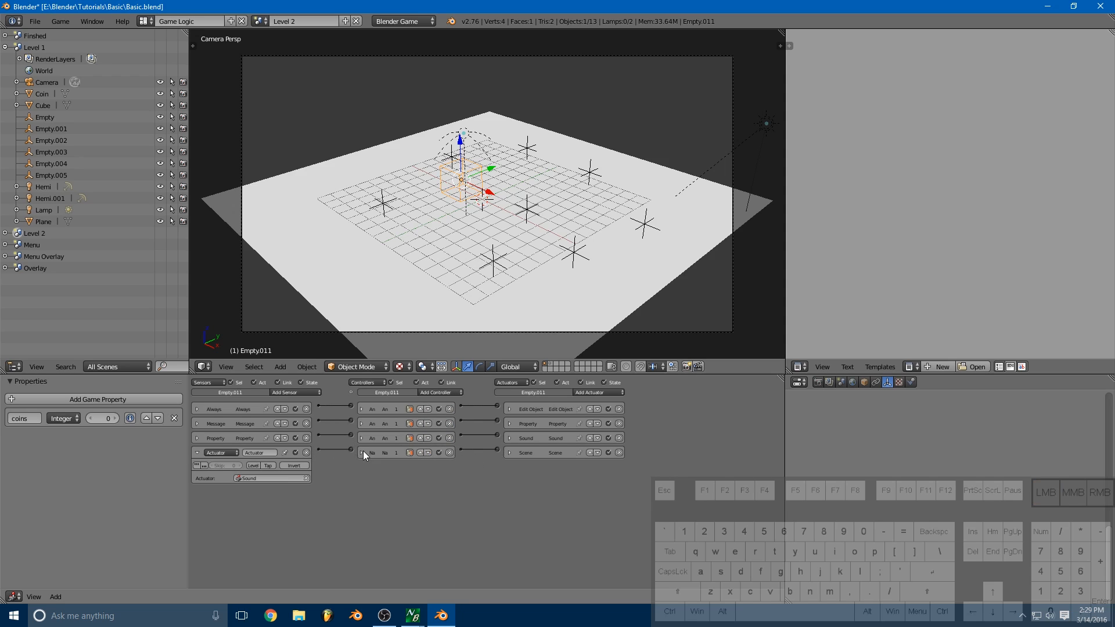
pyautogui.click(197, 453)
# Step: Check the Sound actuator's settings and set the Scene actuator's target scene to Finshed
pyautogui.click(510, 438)
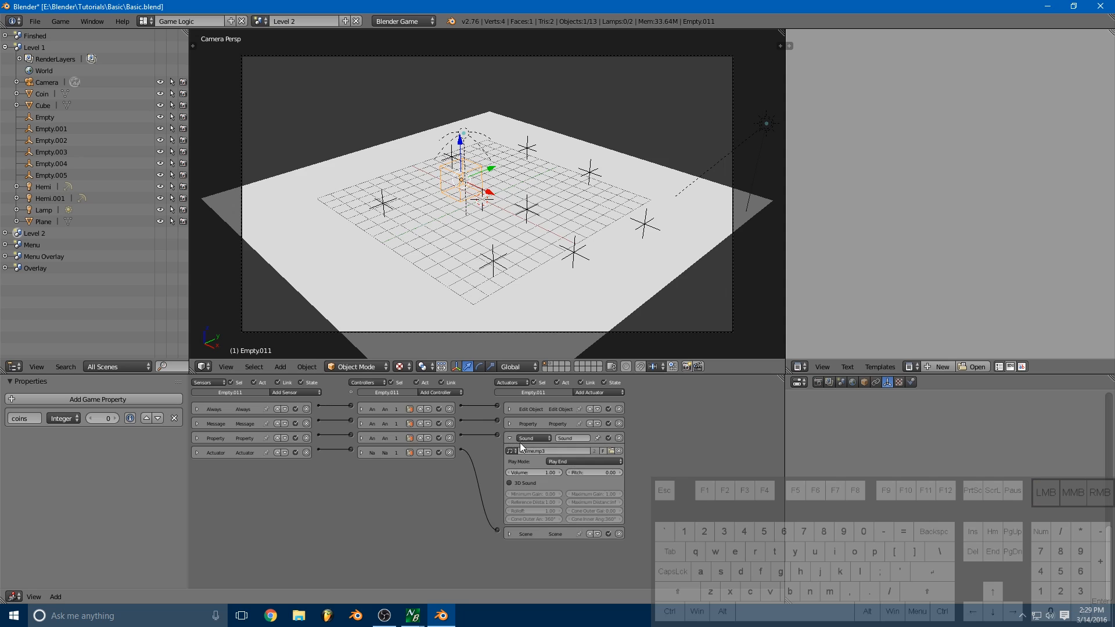
pyautogui.click(510, 438)
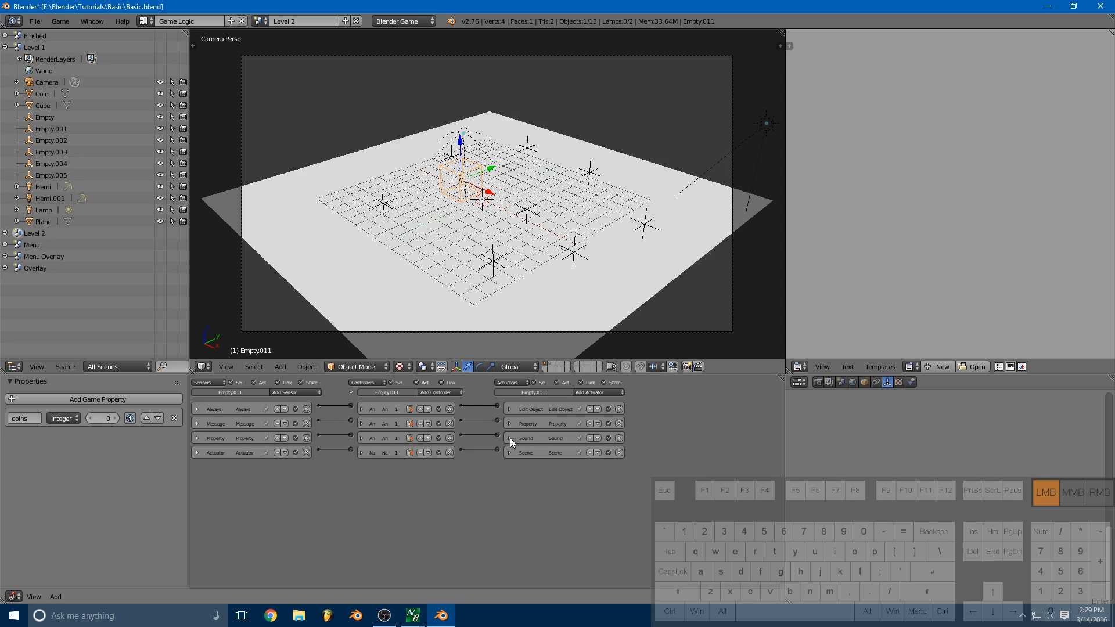
pyautogui.click(509, 453)
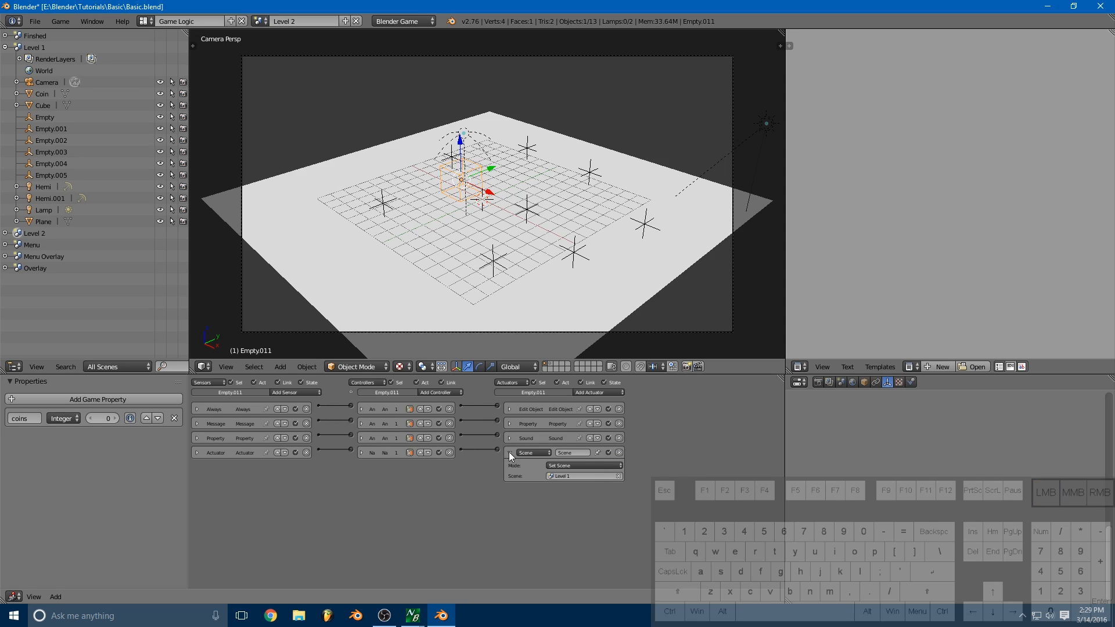
pyautogui.click(576, 476)
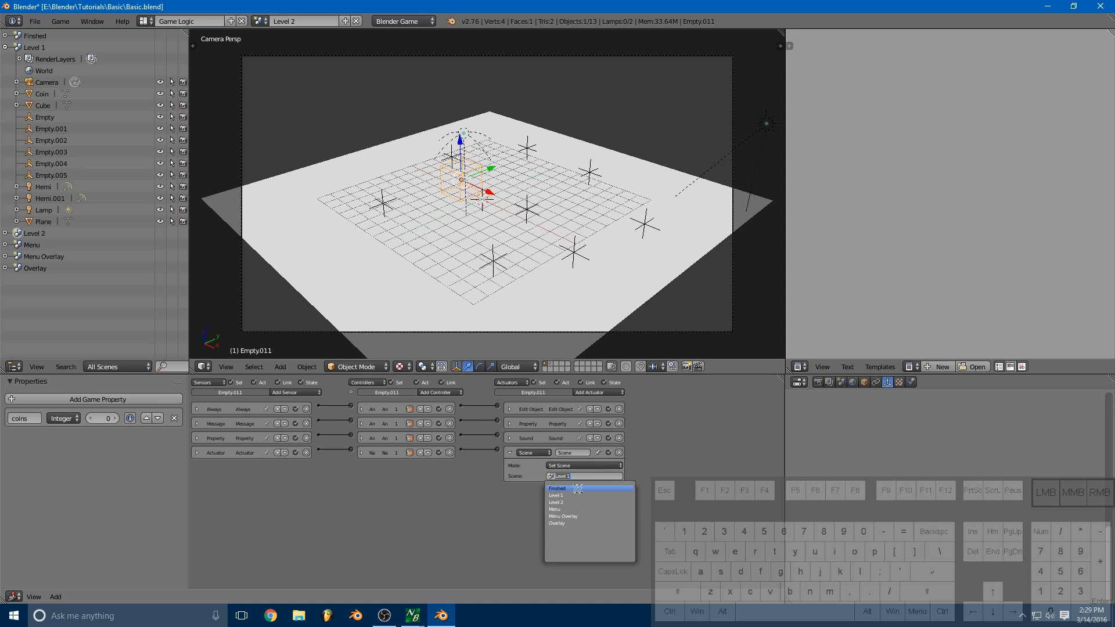
pyautogui.click(572, 488)
# Step: Switch to the Menu scene, run the game and start a new round from its menu
pyautogui.click(261, 21)
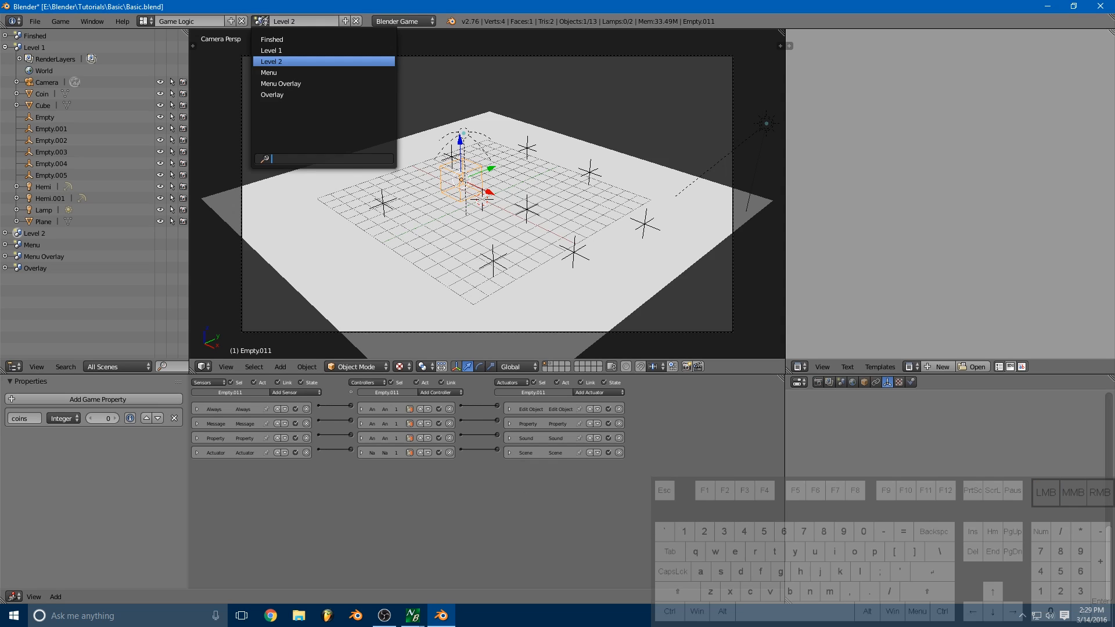
pyautogui.click(282, 71)
pyautogui.press('p')
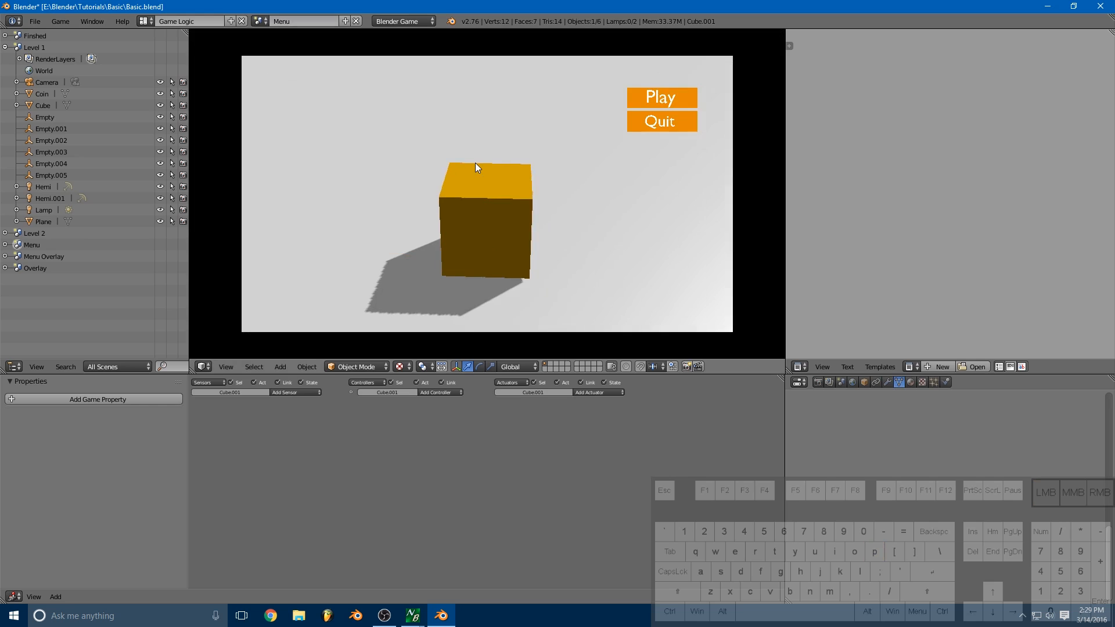
pyautogui.click(675, 101)
# Step: Collect all five Level 1 coins with the cube and keep moving it until the level changes
pyautogui.press('a')
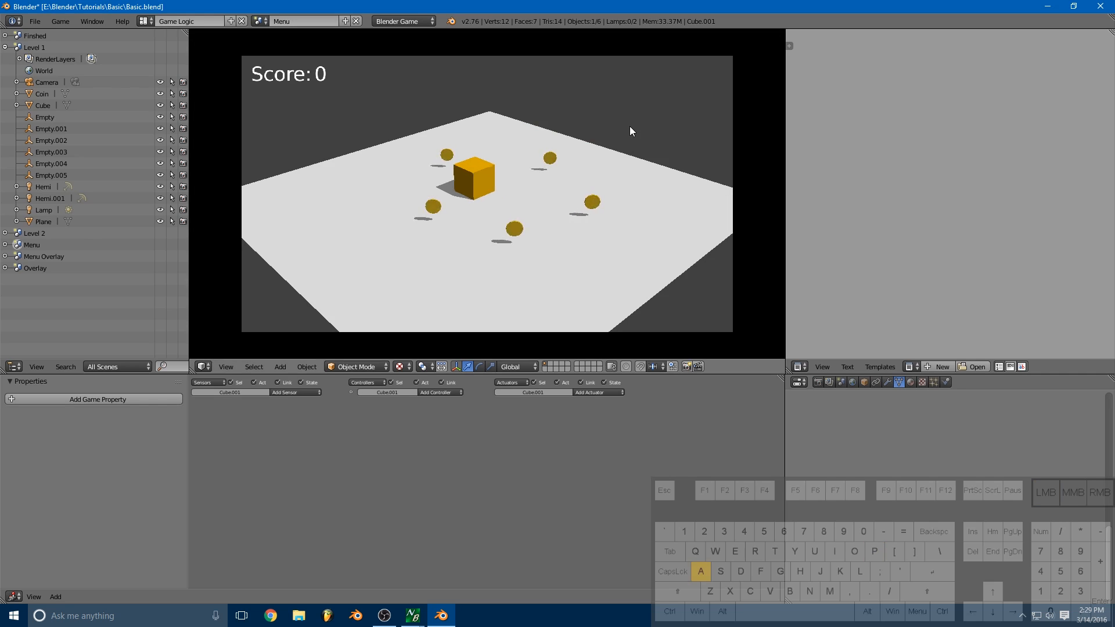
pyautogui.press('w')
pyautogui.press('d')
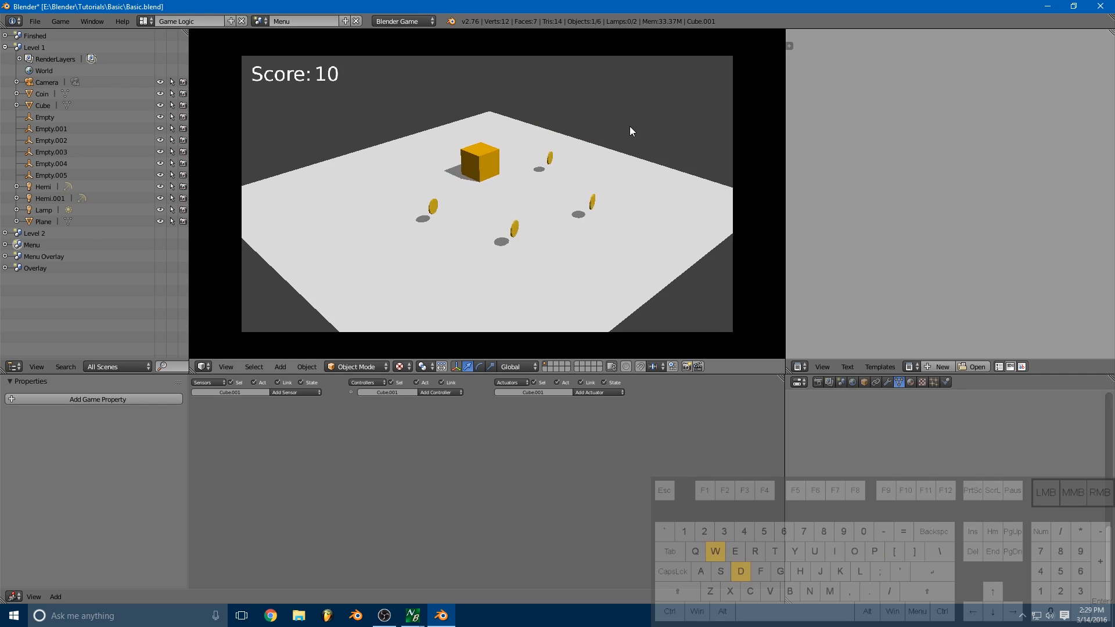
pyautogui.press('s')
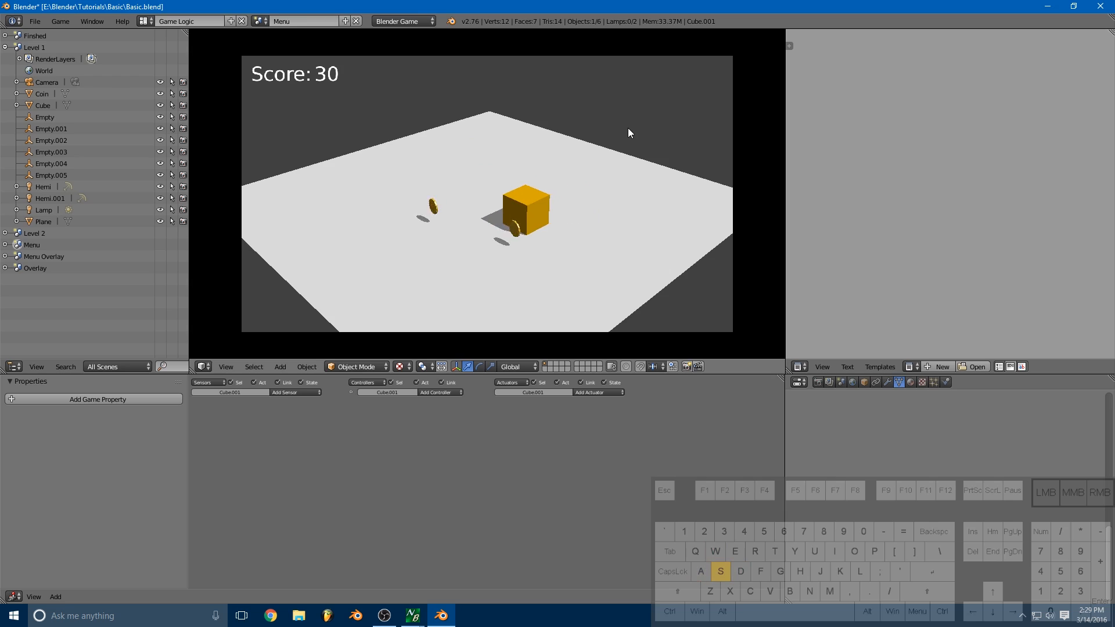
pyautogui.press('a')
pyautogui.press('s')
pyautogui.press('d')
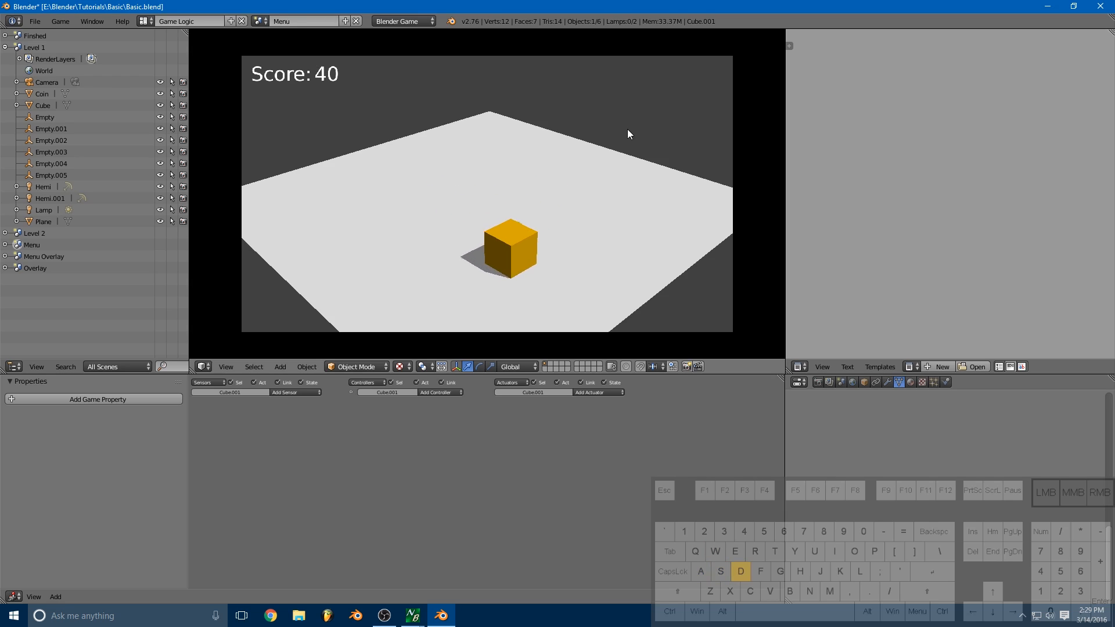
pyautogui.press('w')
pyautogui.press('a')
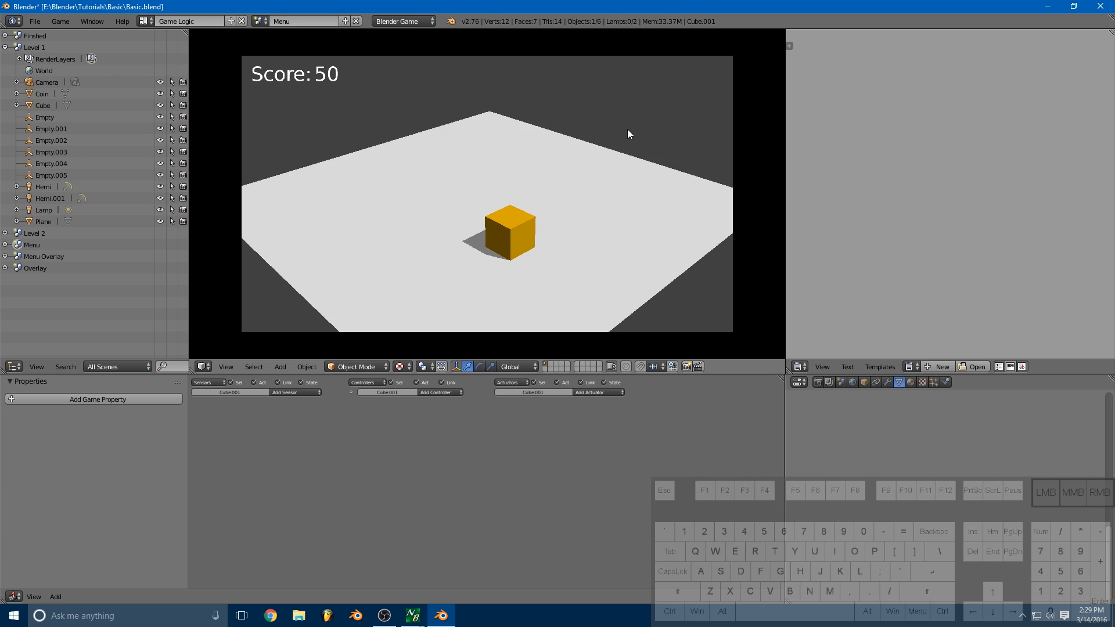
pyautogui.press('a')
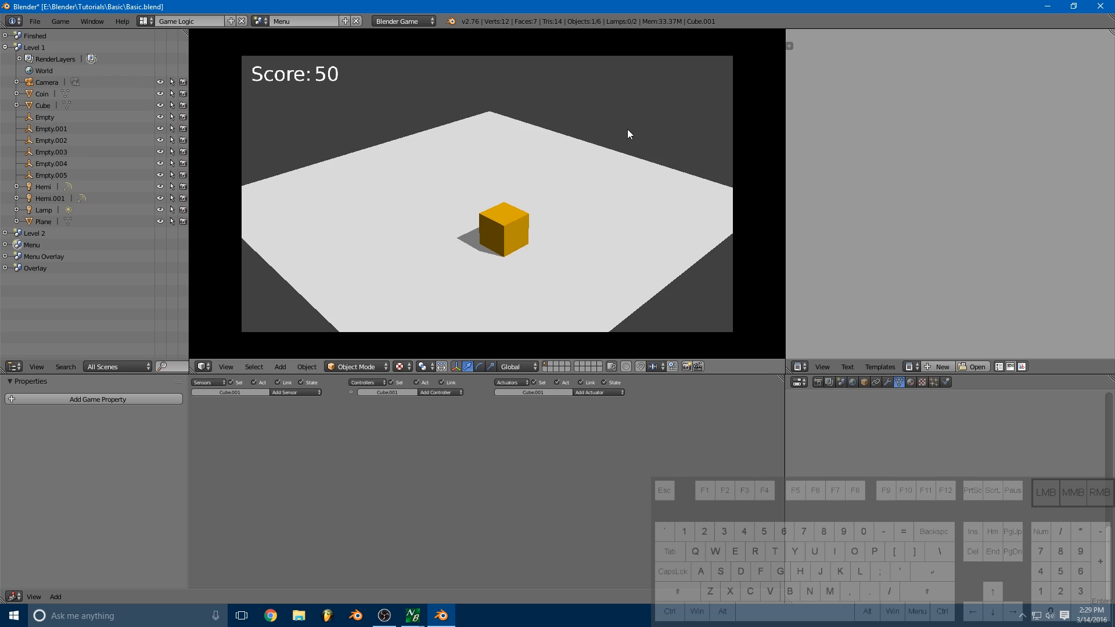
# Step: Steer the cube through Level 2 to collect all the coins, check the end scene, and stop the game
pyautogui.press('w')
pyautogui.press('a')
pyautogui.press('w')
pyautogui.press('d')
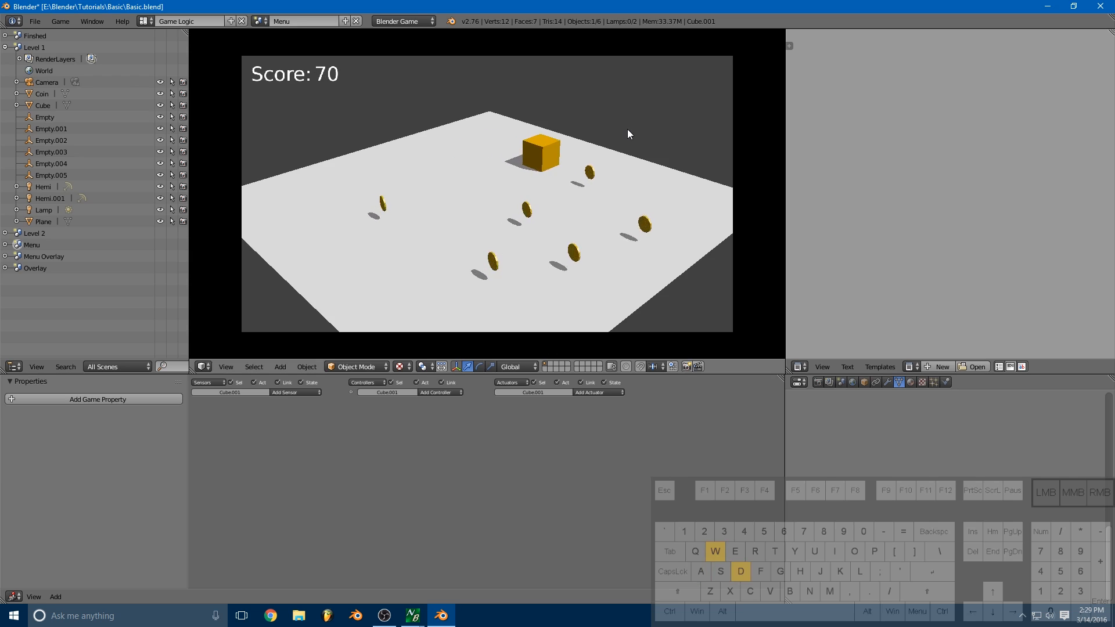
pyautogui.press('s')
pyautogui.press('s')
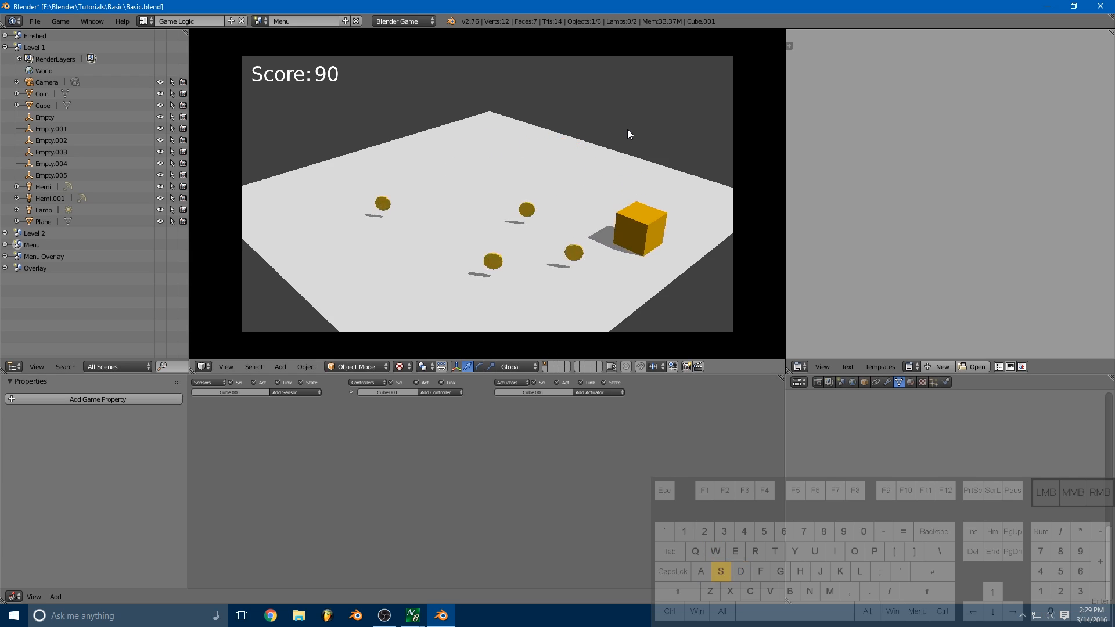
pyautogui.press('a')
pyautogui.press('a')
pyautogui.press('w')
pyautogui.press('s')
pyautogui.press('d')
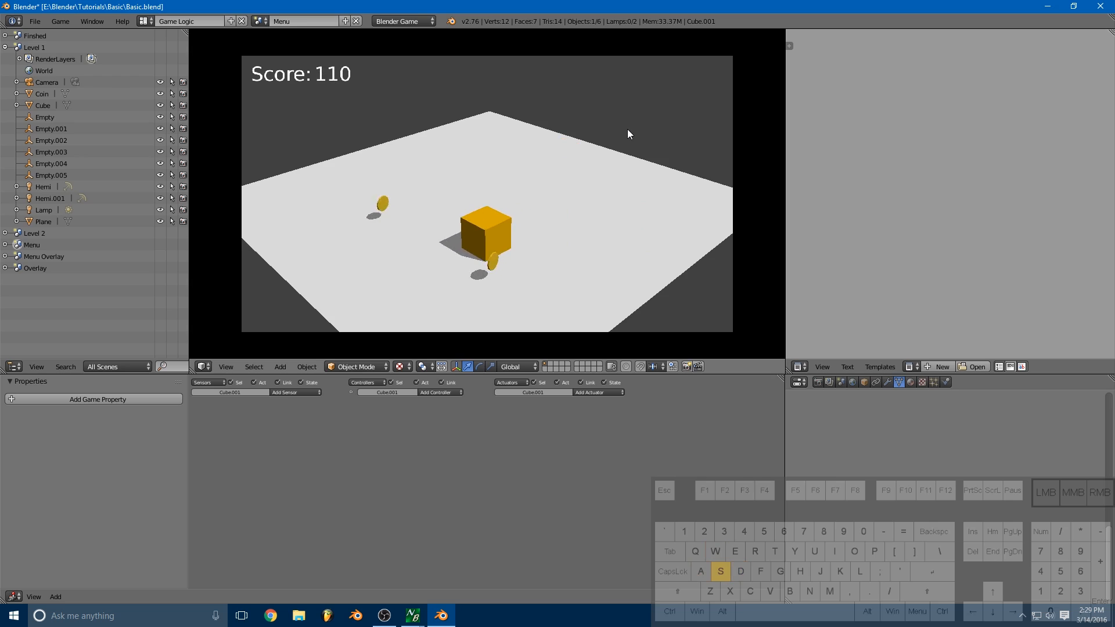
pyautogui.press('d')
pyautogui.press('a')
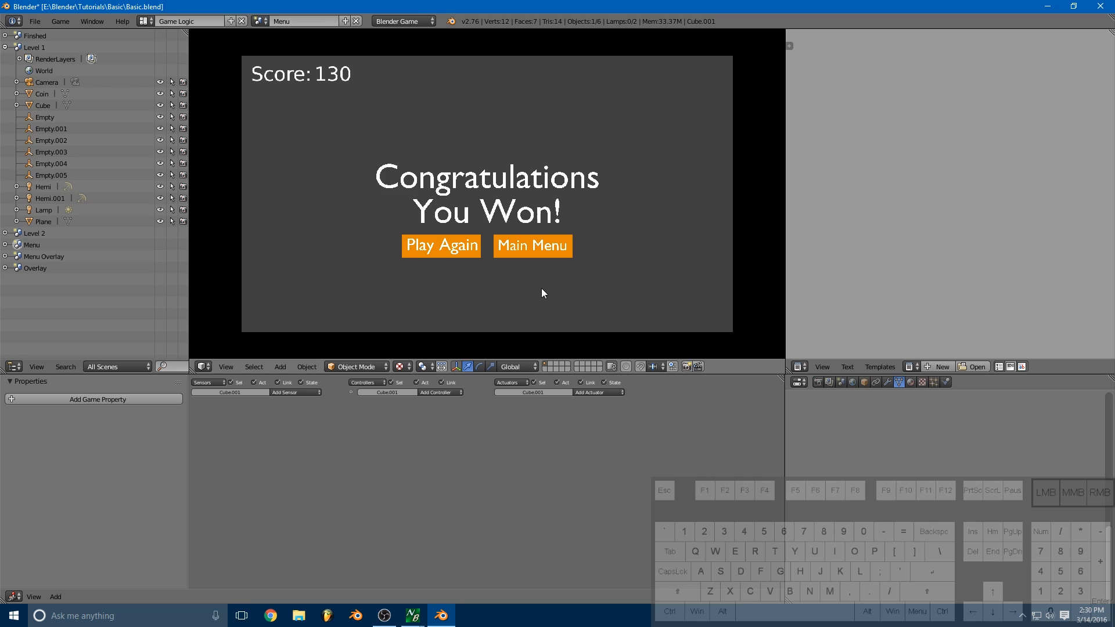
pyautogui.press('Escape')
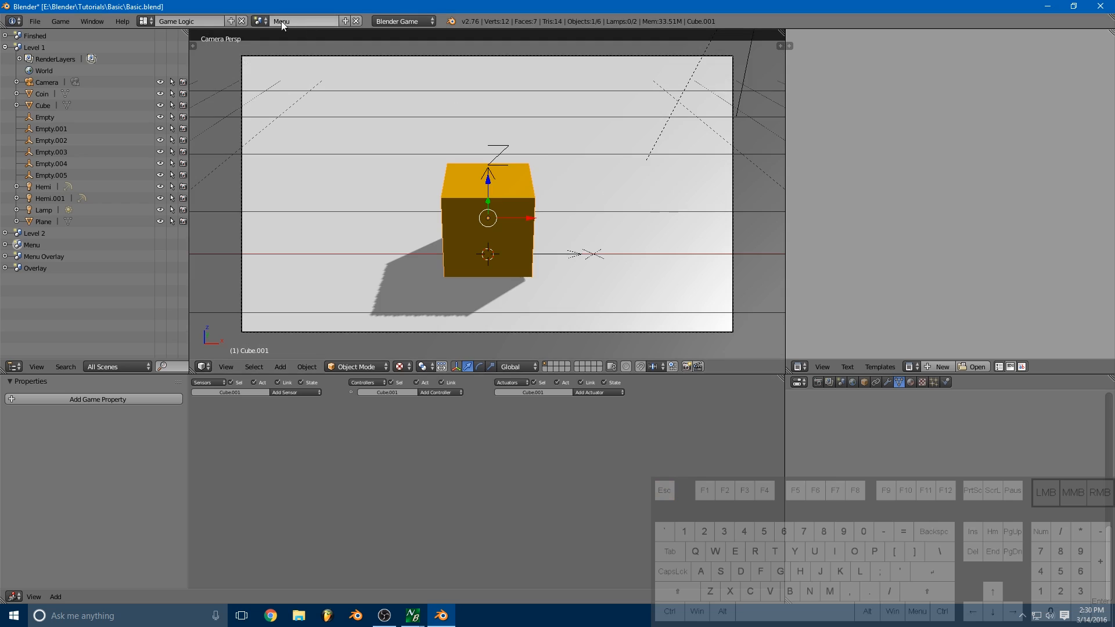
# Step: Switch to the Finshed scene and set the Play Again text's physics type to No Collision
pyautogui.click(257, 21)
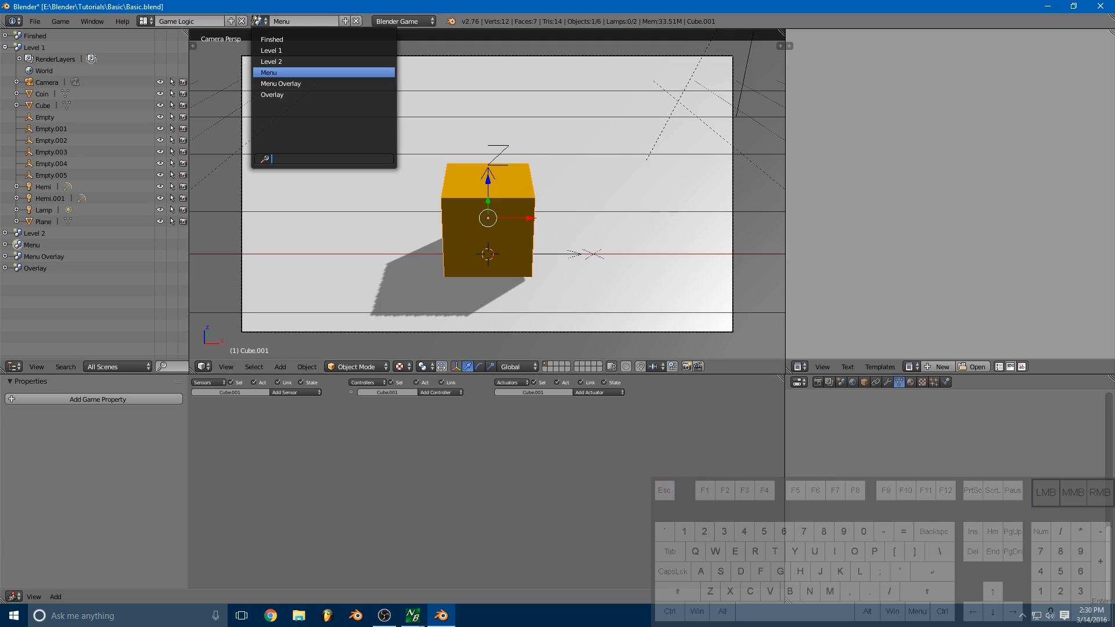
pyautogui.click(294, 40)
pyautogui.rightClick(462, 247)
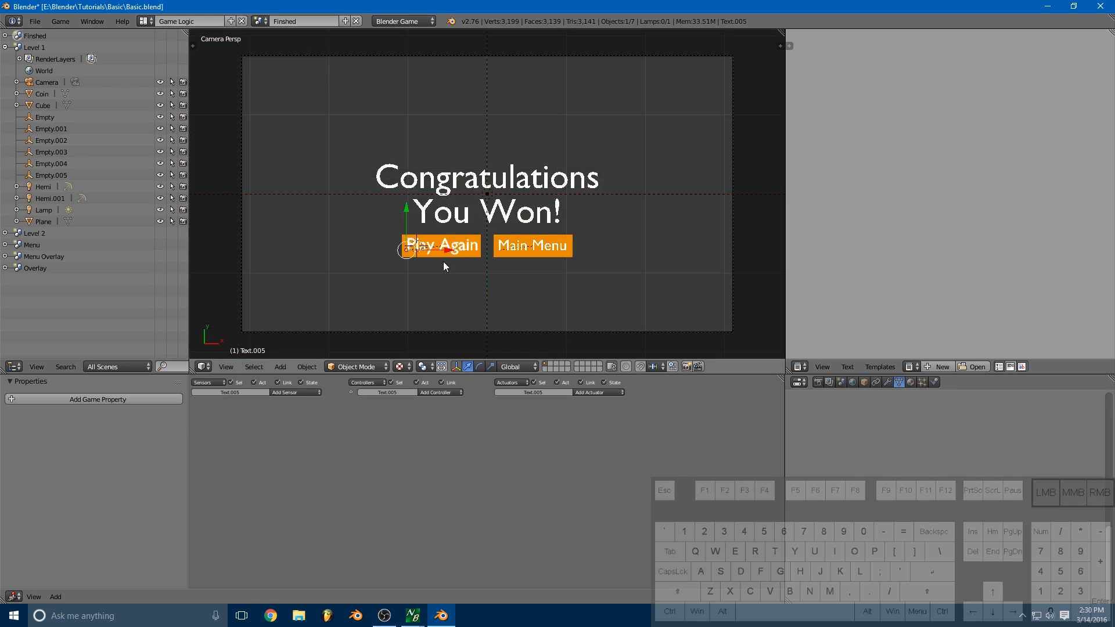
pyautogui.click(936, 381)
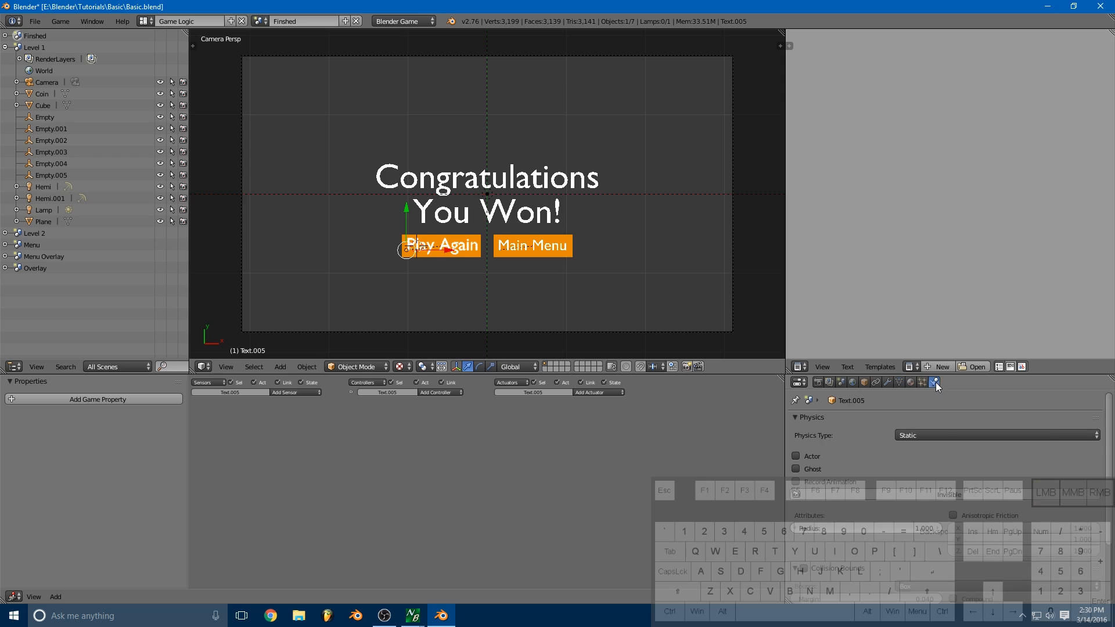
pyautogui.click(924, 434)
pyautogui.click(933, 422)
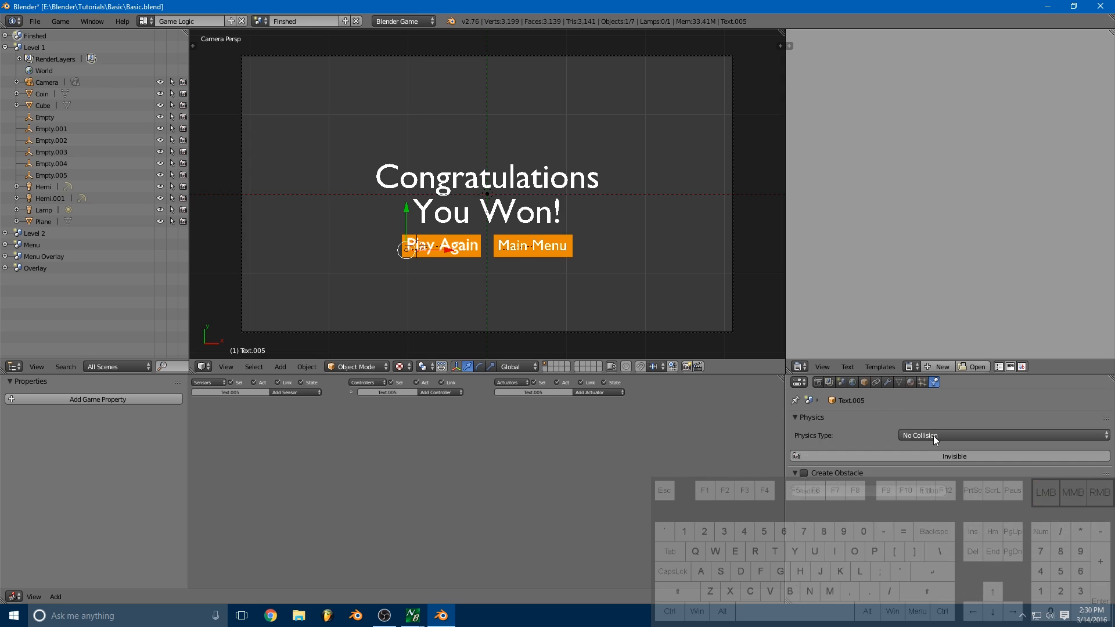
# Step: Set the Main Menu text's physics type to No Collision, then test-run the Finshed scene and stop it
pyautogui.rightClick(546, 244)
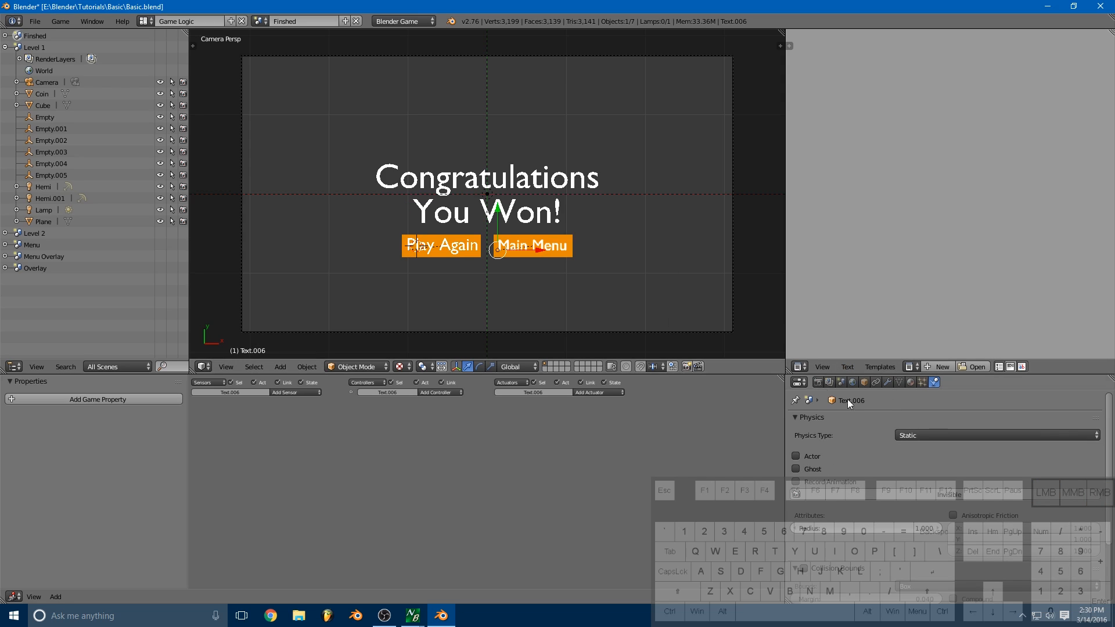
pyautogui.click(910, 435)
pyautogui.click(915, 422)
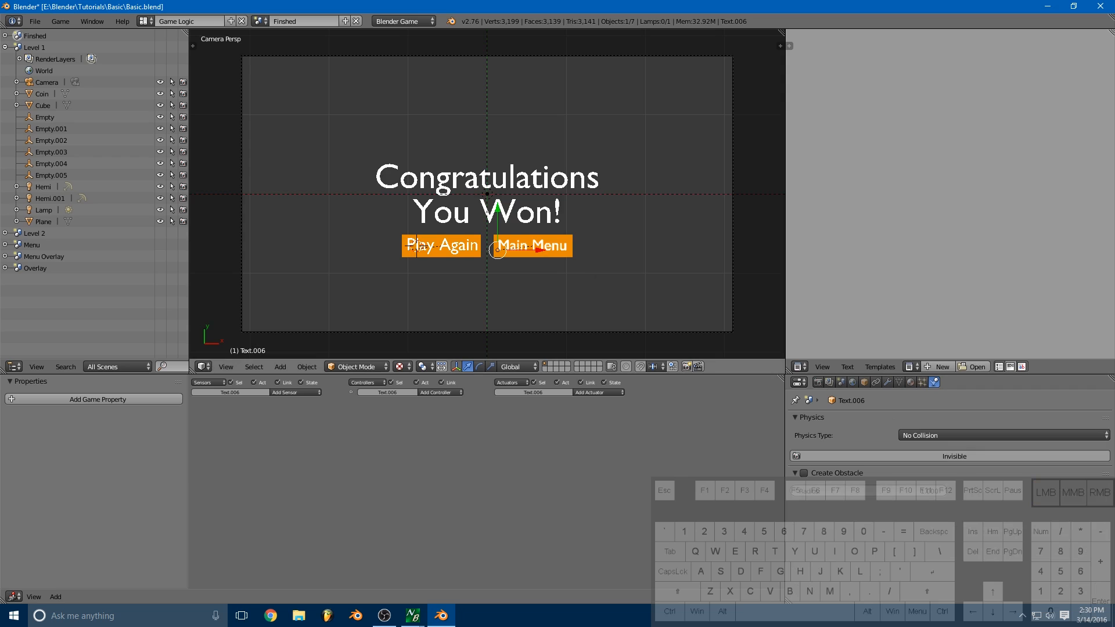
pyautogui.press('p')
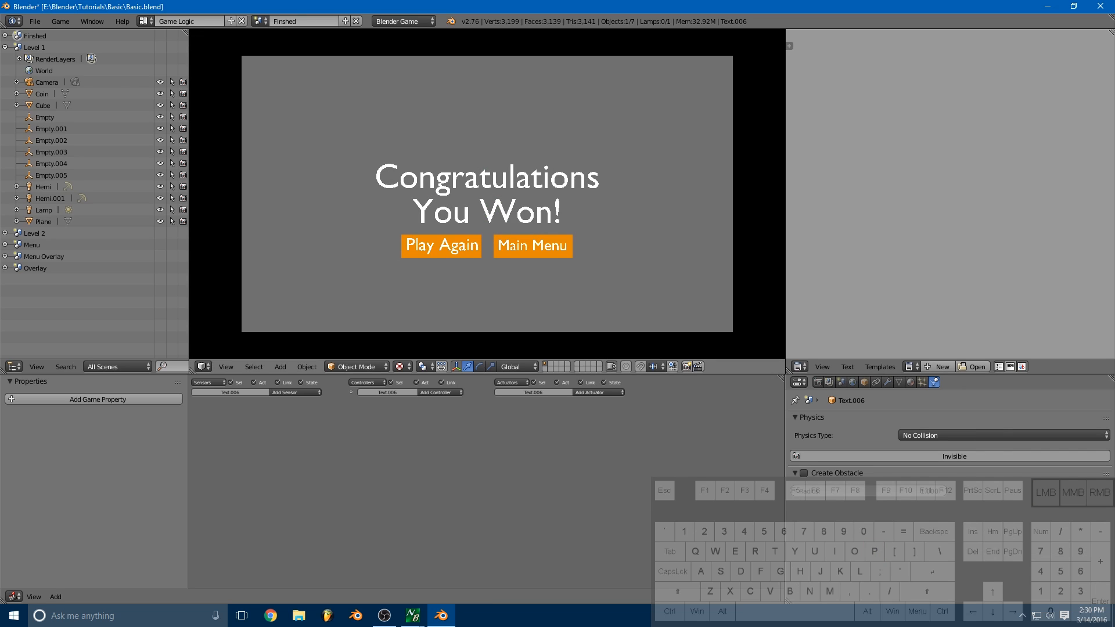
pyautogui.press('Escape')
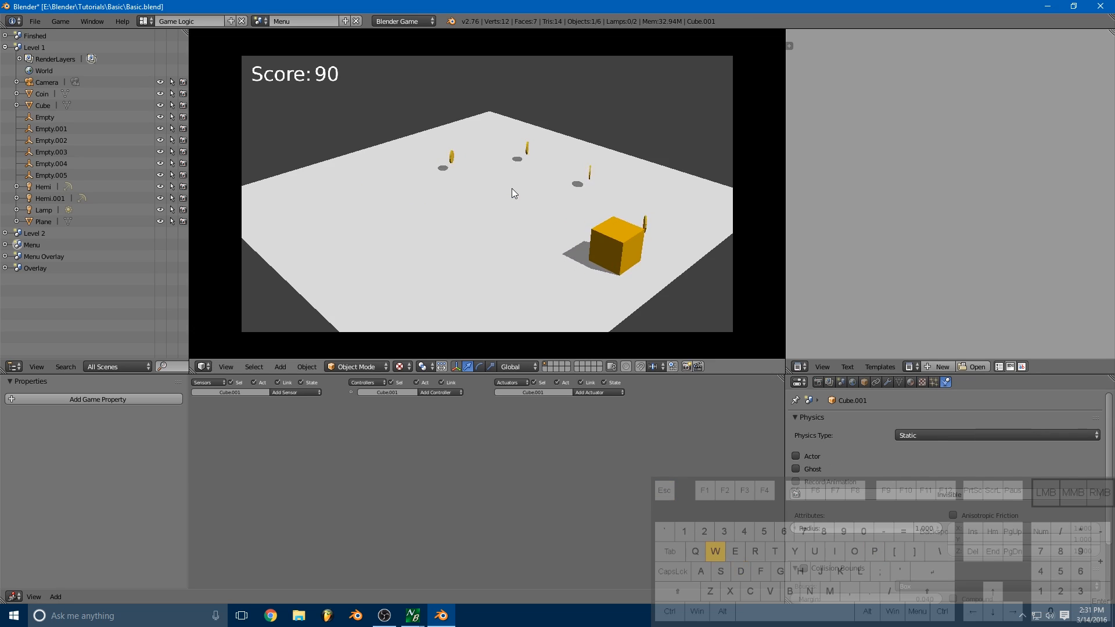
# Step: Steer the cube around Level 2 in the running game to collect the remaining coins and reach the end scene
pyautogui.press('a')
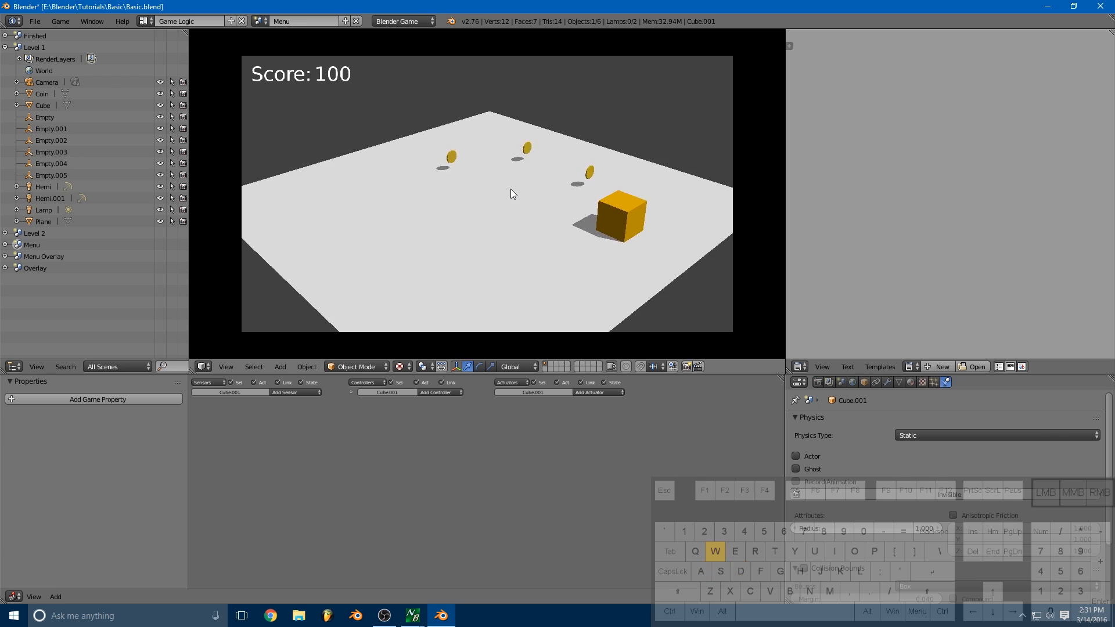
pyautogui.press('w')
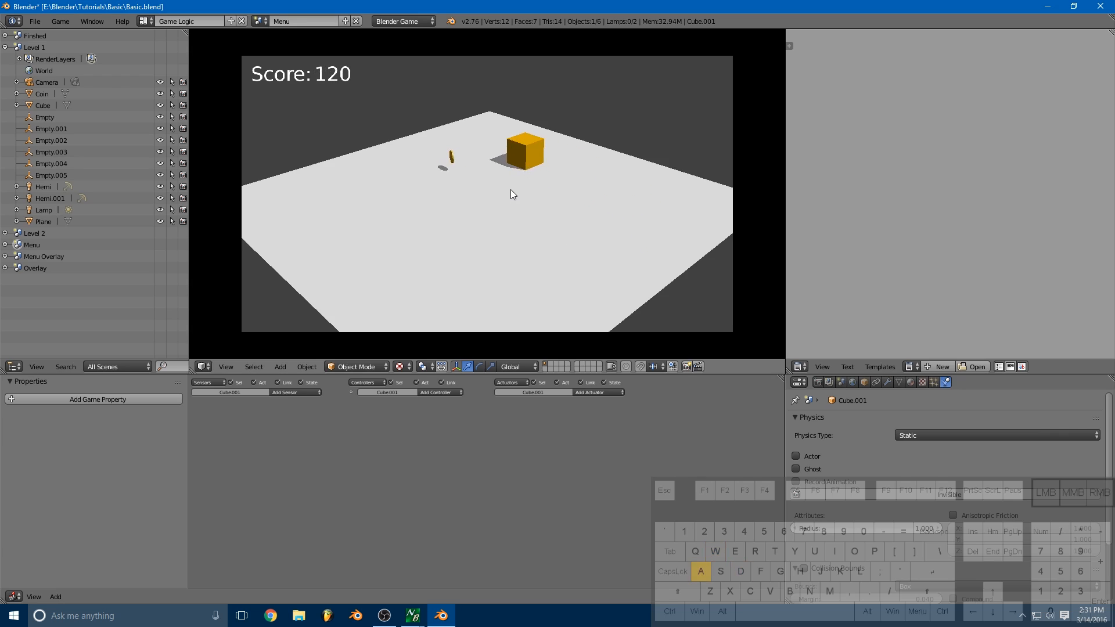
pyautogui.press('s')
pyautogui.press('d')
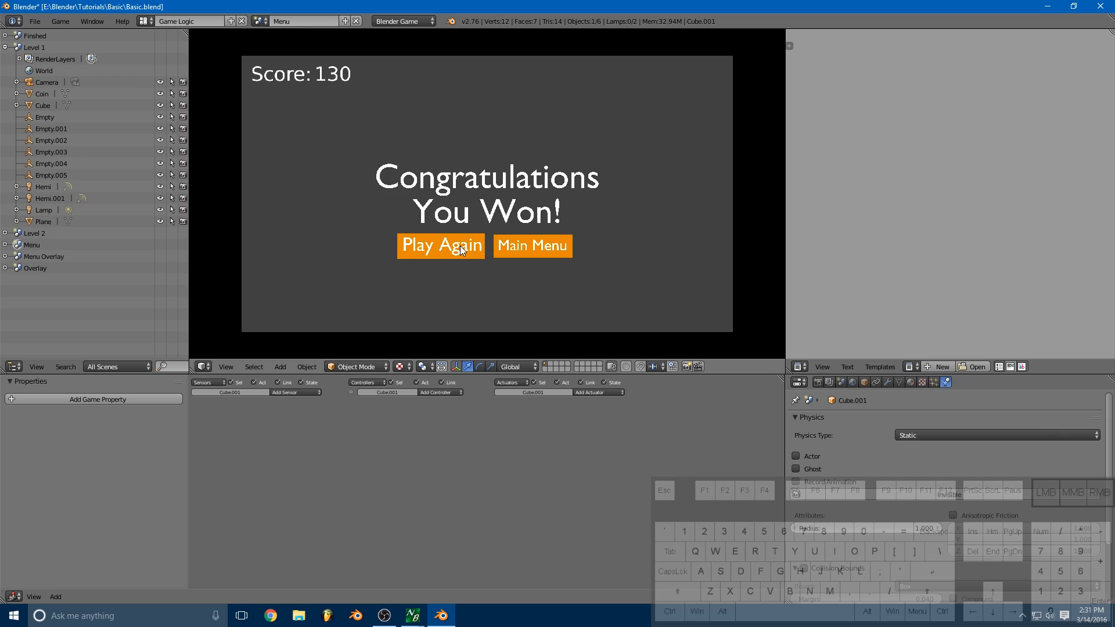
# Step: Return to the main menu from the end scene, start another round, collect a few coins and stop the game
pyautogui.click(513, 245)
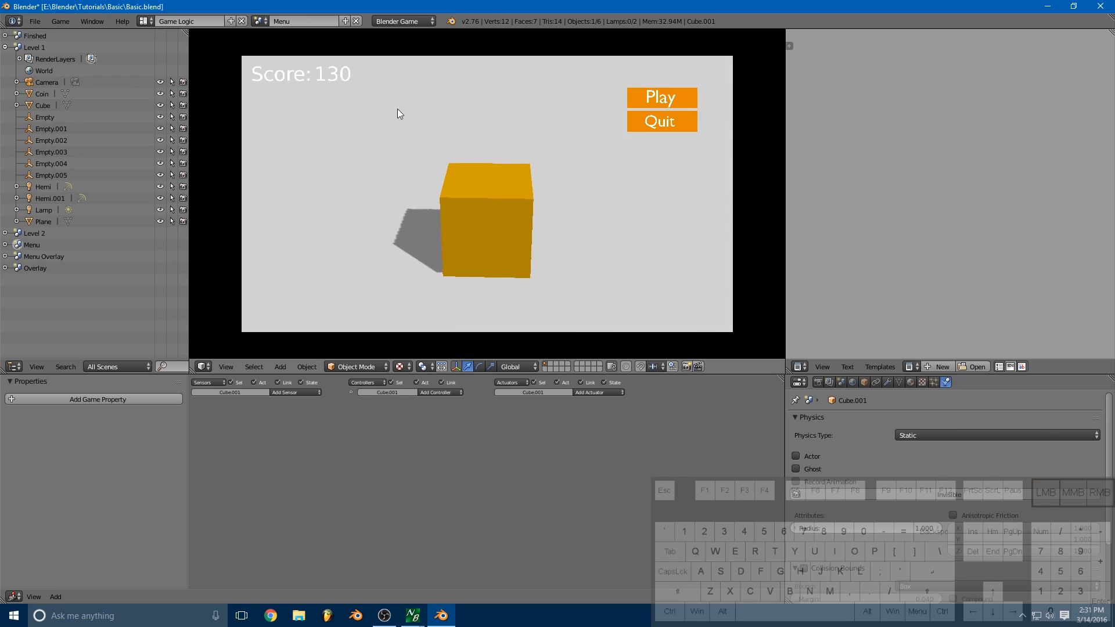
pyautogui.click(663, 99)
pyautogui.press('s')
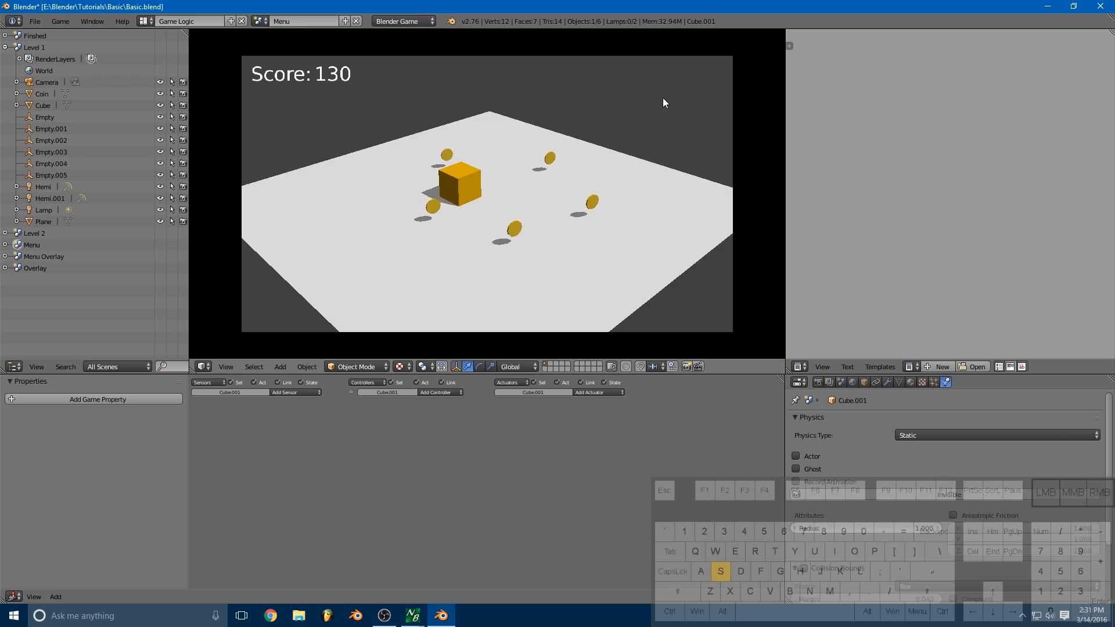
pyautogui.press('d')
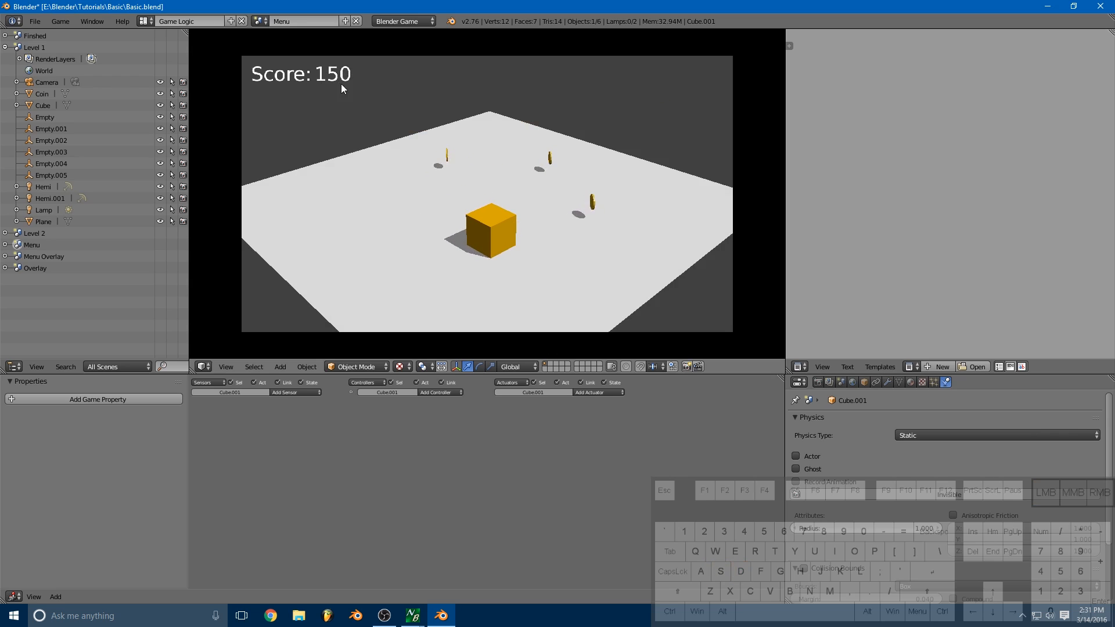
pyautogui.press('Escape')
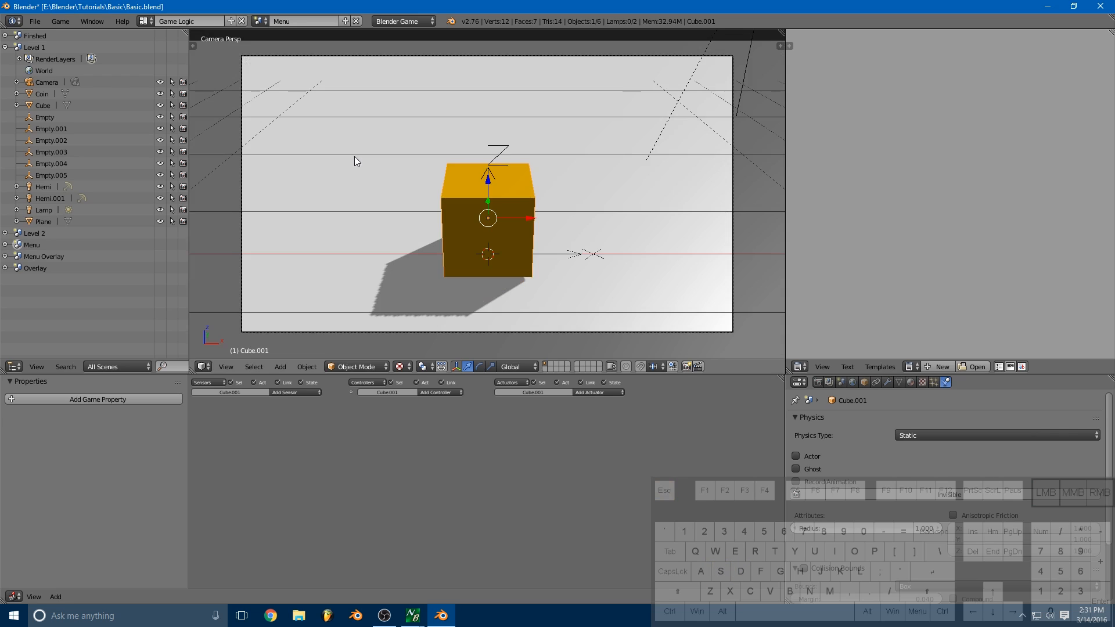
# Step: In the Finshed scene, add a Scene actuator to the Main Menu button's plane and link its third controller, an And, to it
pyautogui.click(262, 21)
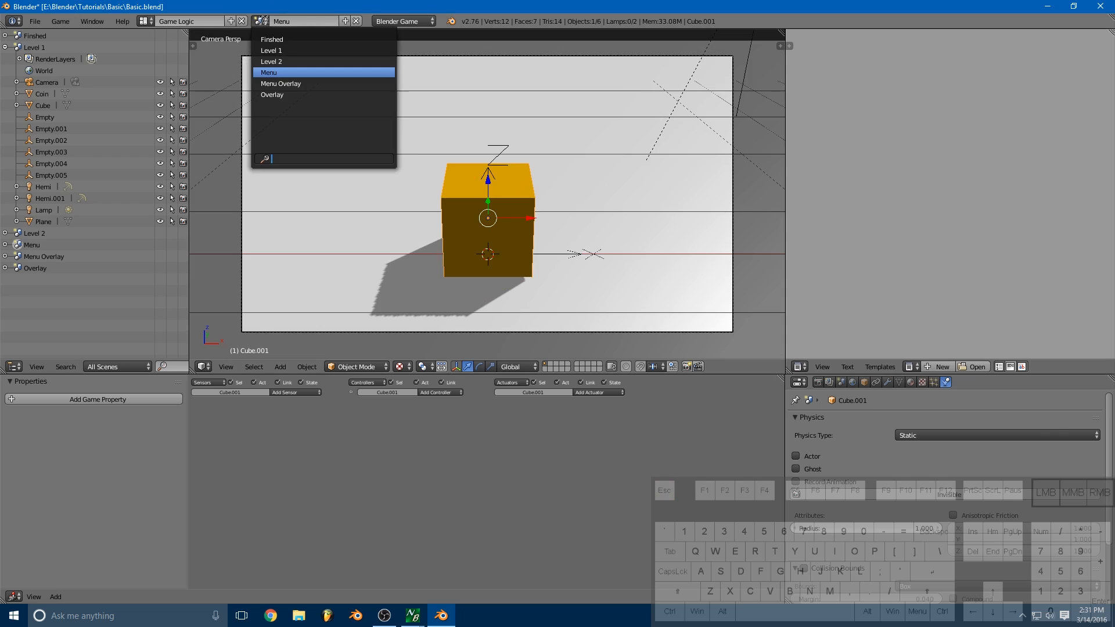
pyautogui.click(273, 41)
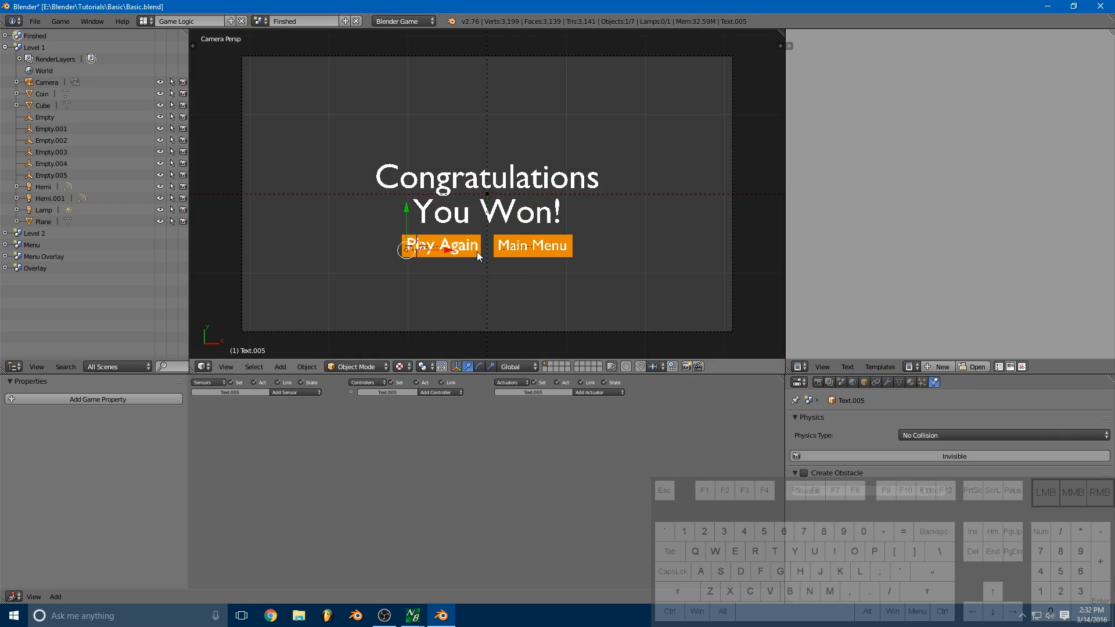
pyautogui.rightClick(500, 253)
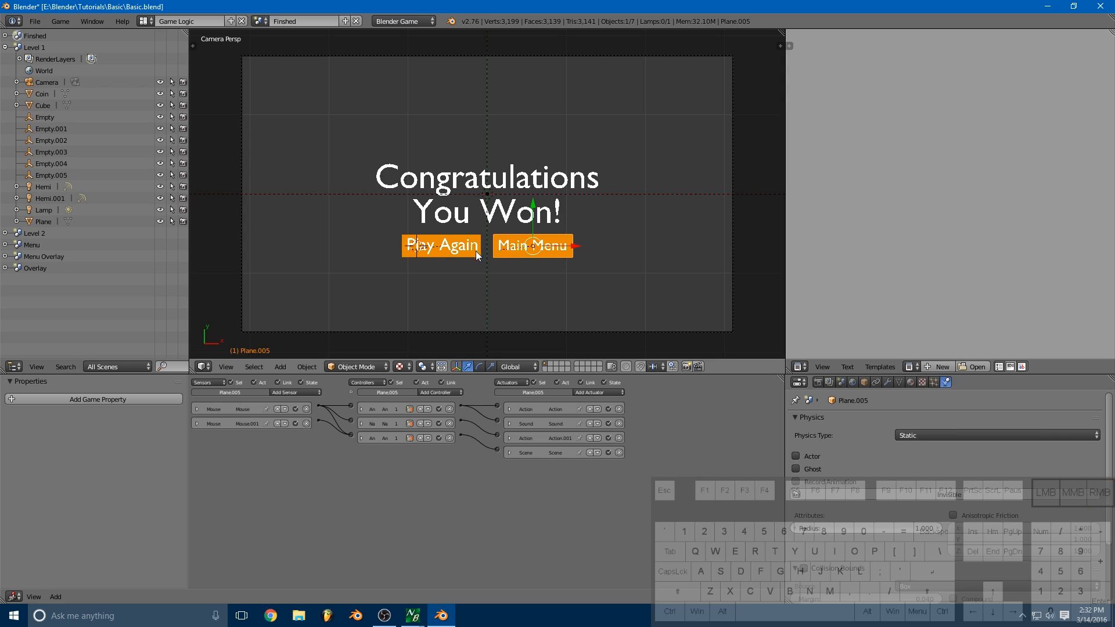
pyautogui.click(613, 393)
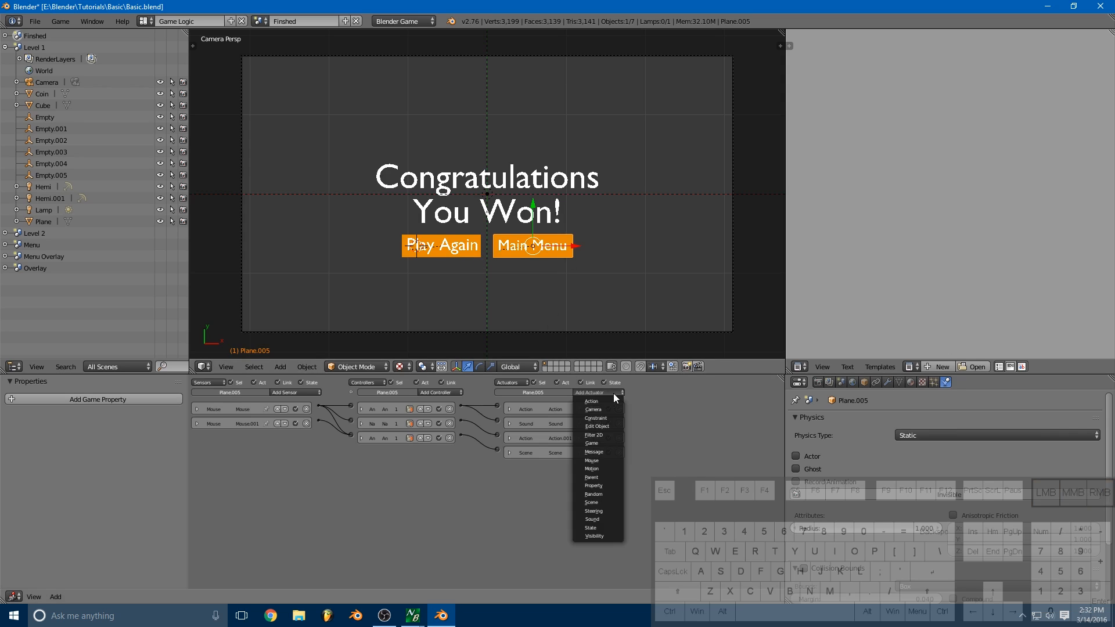
pyautogui.click(598, 502)
pyautogui.moveTo(463, 437); pyautogui.dragTo(497, 465)
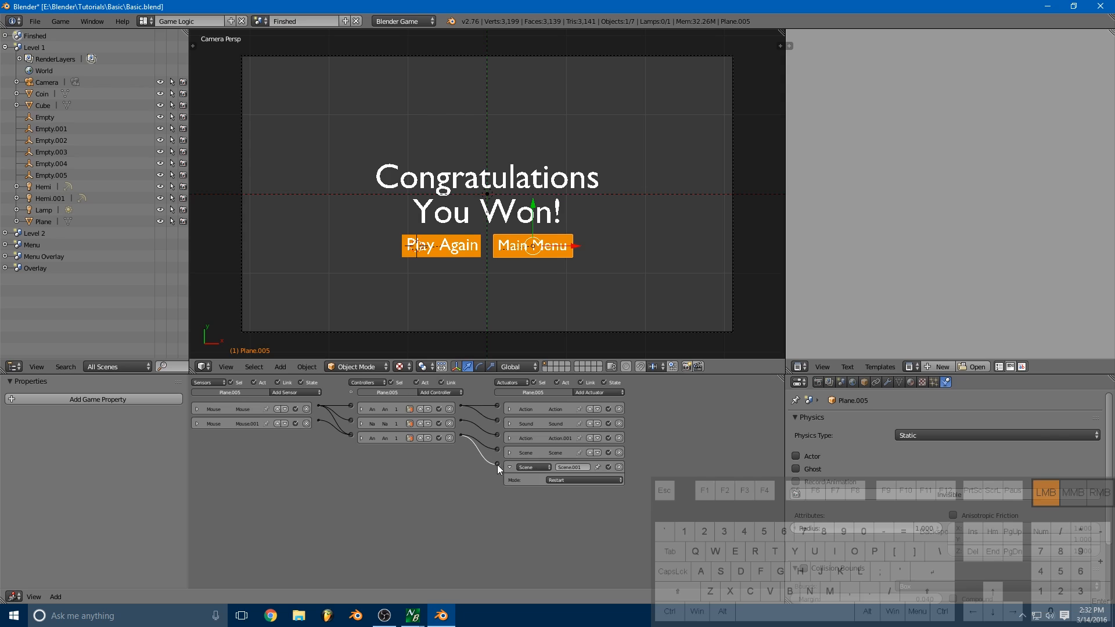
# Step: Set the Main Menu button's new Scene actuator to Remove Scene with Overlay as its scene, and collapse it
pyautogui.click(566, 481)
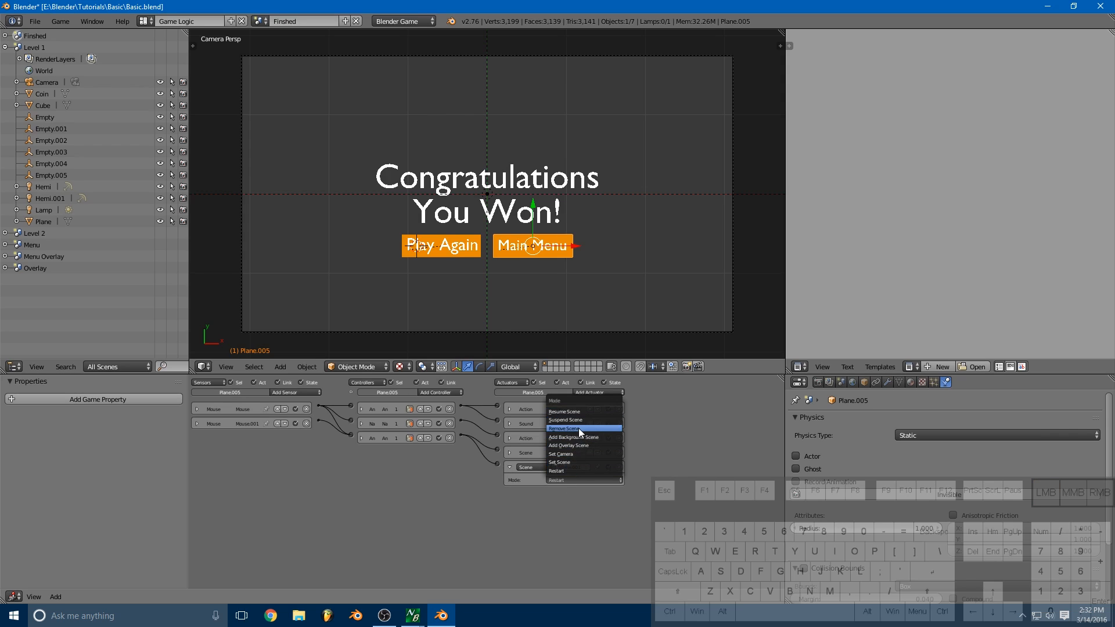
pyautogui.click(578, 428)
pyautogui.click(562, 492)
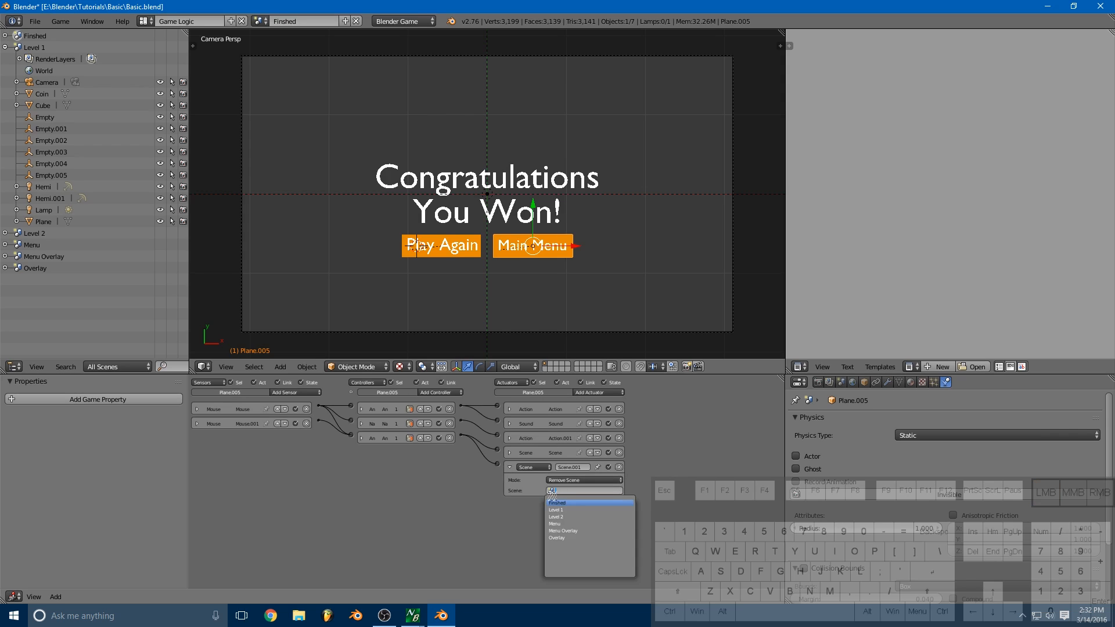
pyautogui.click(572, 538)
pyautogui.click(510, 466)
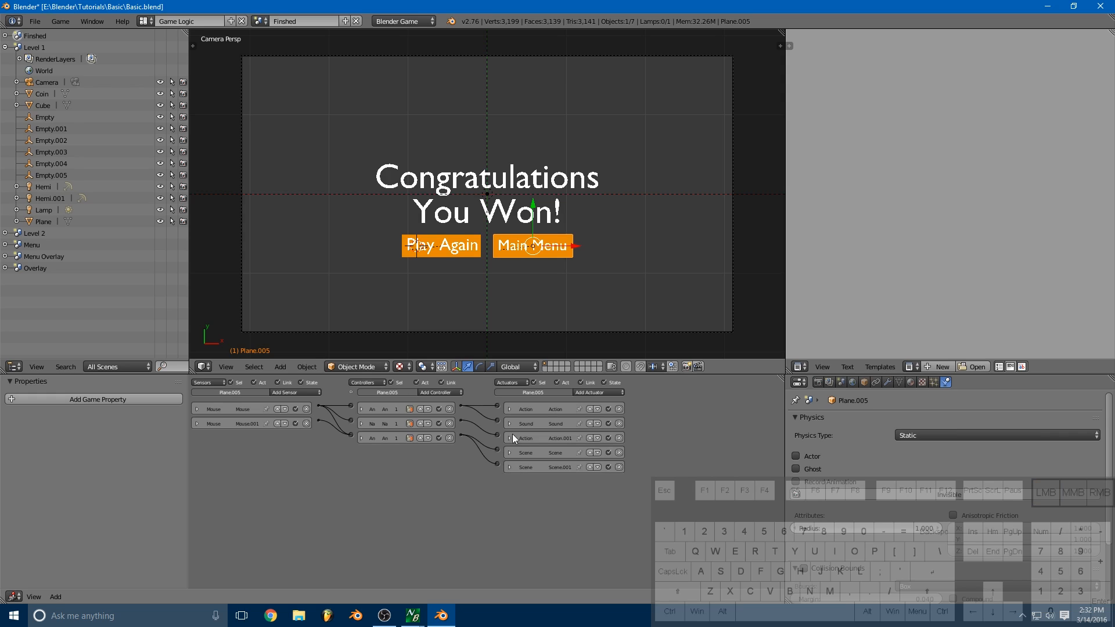
# Step: Add a Scene actuator to the Play Again button's plane and link its third controller, an And, to it
pyautogui.rightClick(476, 256)
pyautogui.click(611, 392)
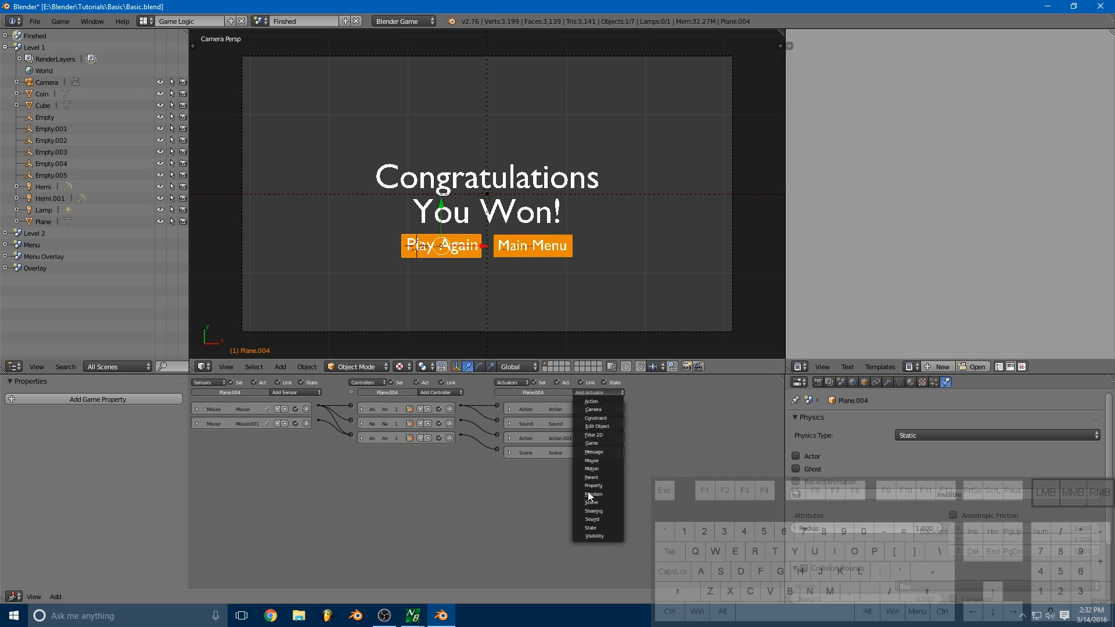
pyautogui.click(598, 503)
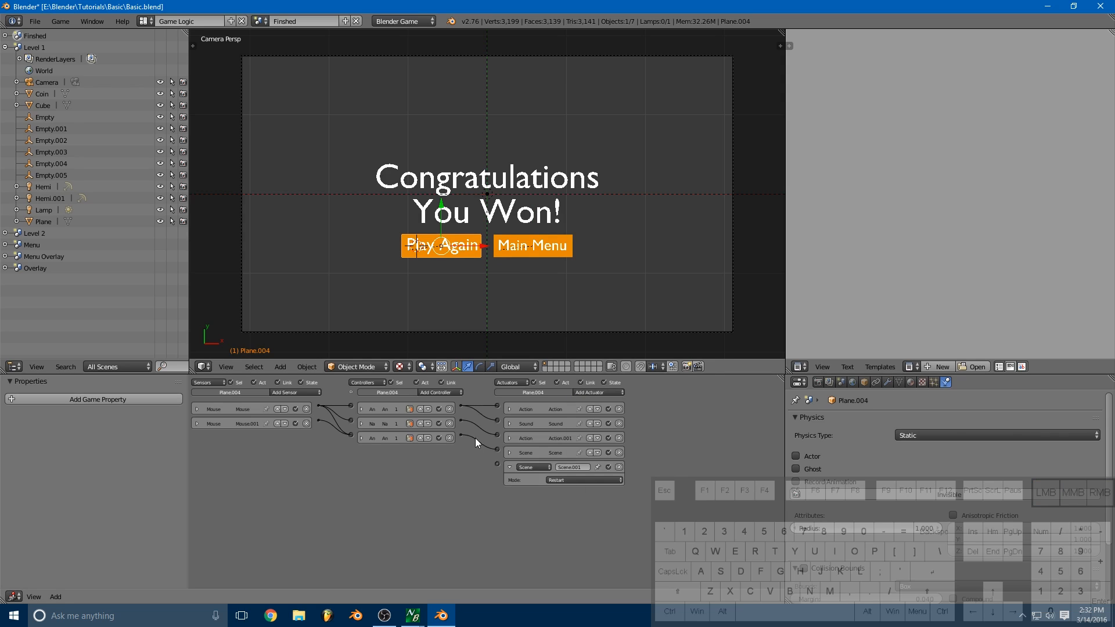
pyautogui.moveTo(461, 438); pyautogui.dragTo(498, 465)
# Step: Set the Play Again button's new Scene actuator to Remove Scene with Menu Overlay as its scene, and collapse it
pyautogui.click(559, 480)
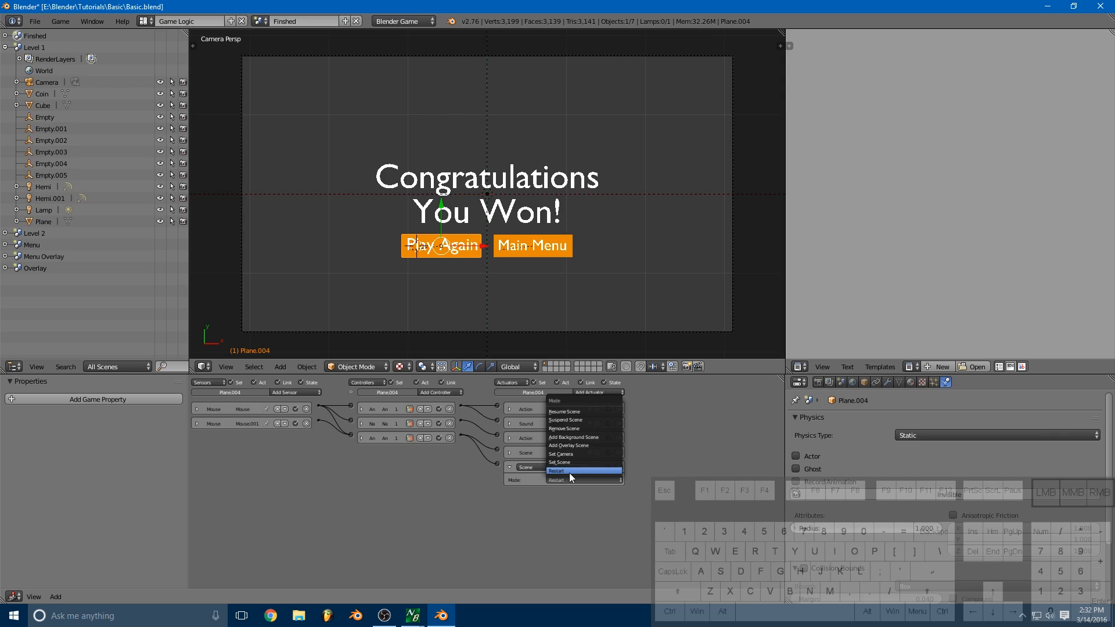
pyautogui.click(584, 428)
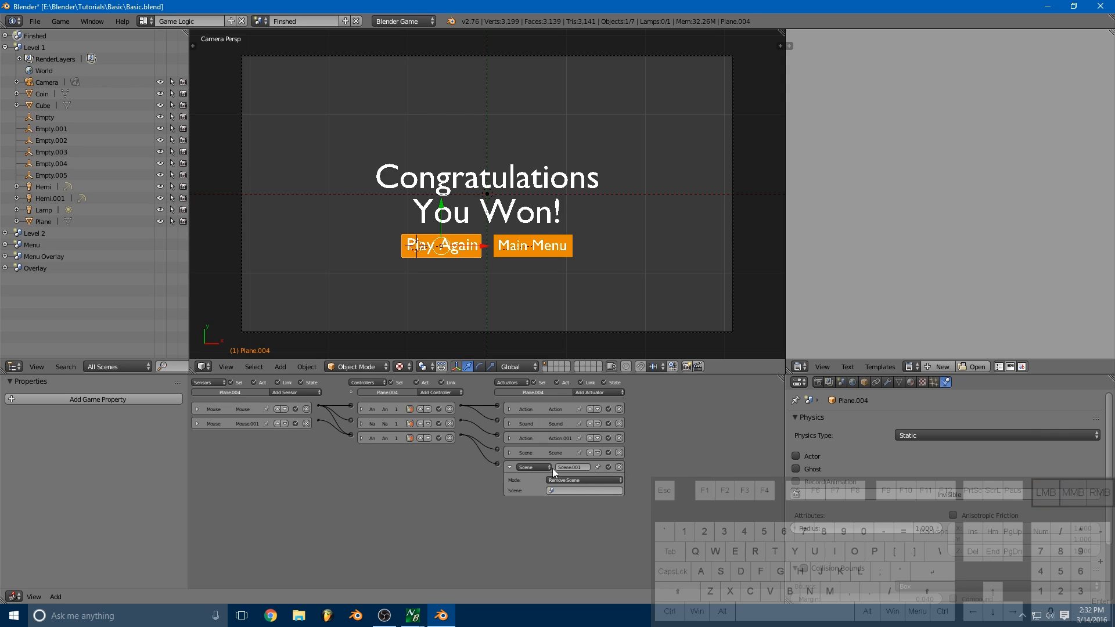
pyautogui.click(568, 491)
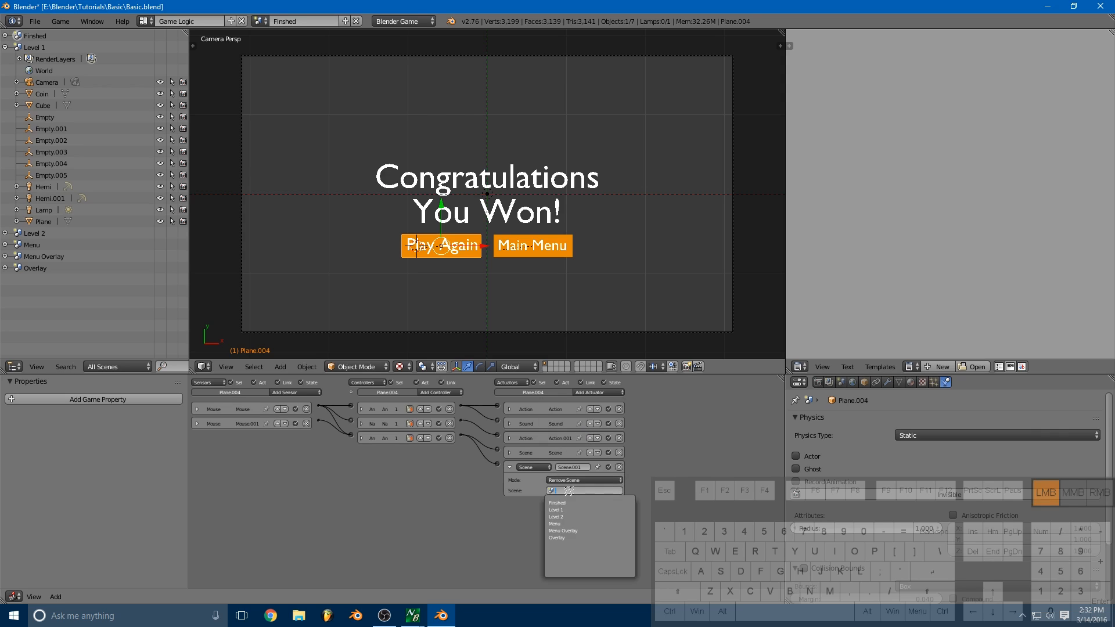
pyautogui.click(567, 530)
pyautogui.click(509, 467)
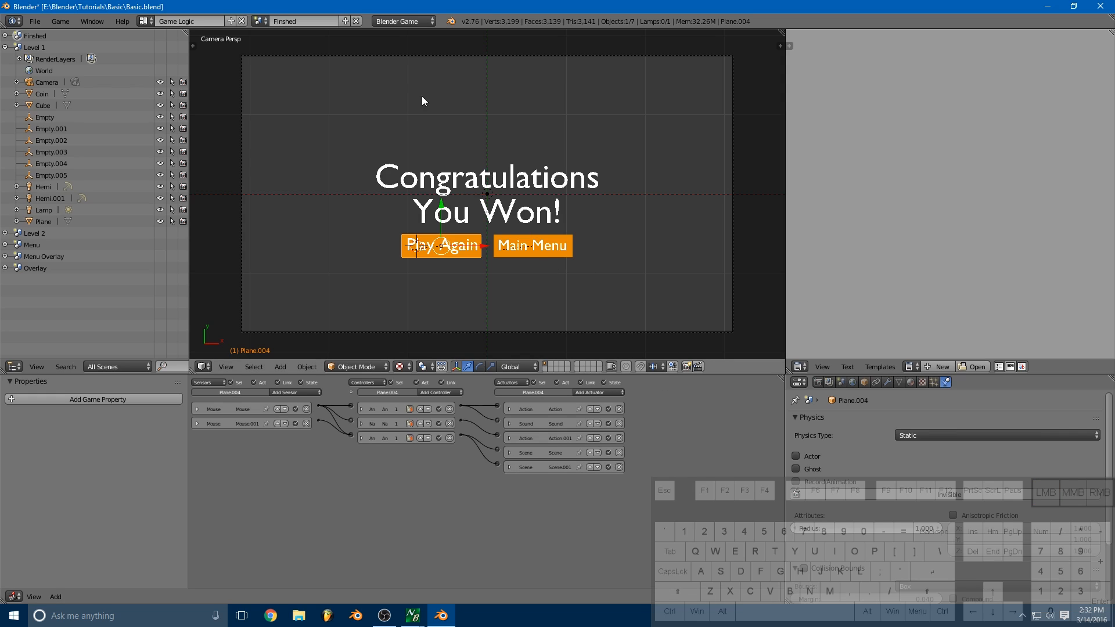
# Step: Switch to the Menu scene and start the game engine there for a playtest
pyautogui.click(257, 21)
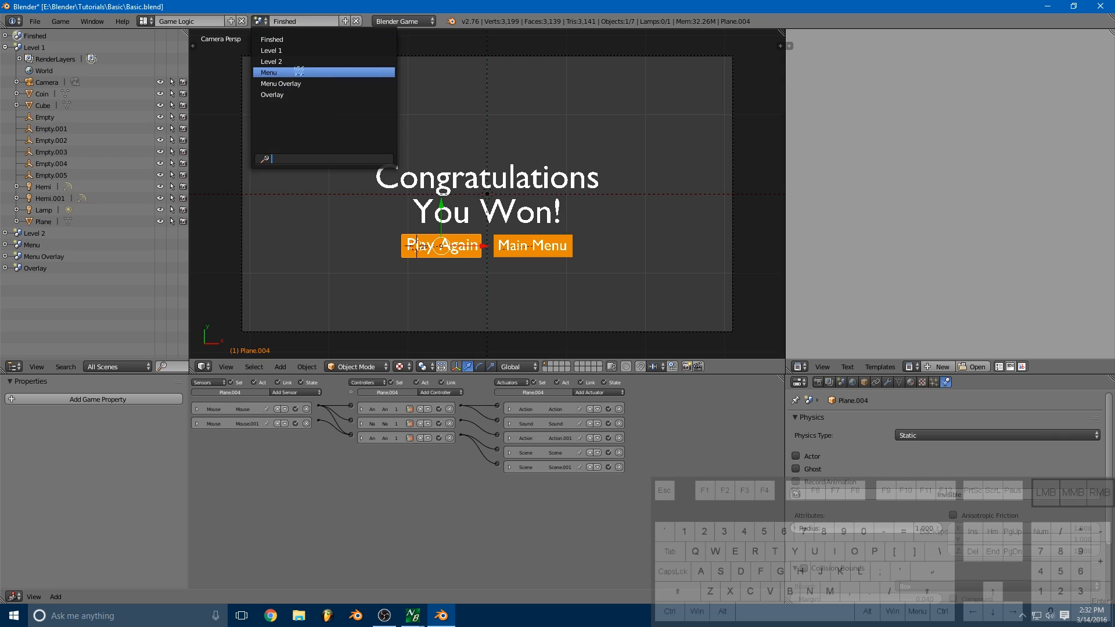
pyautogui.click(298, 72)
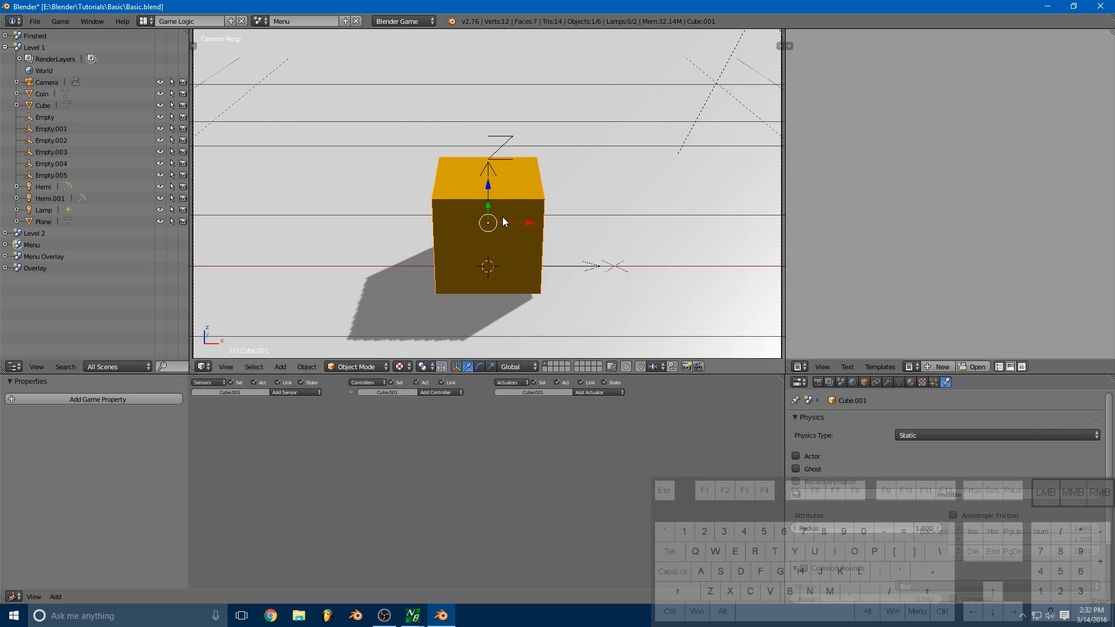
pyautogui.press('p')
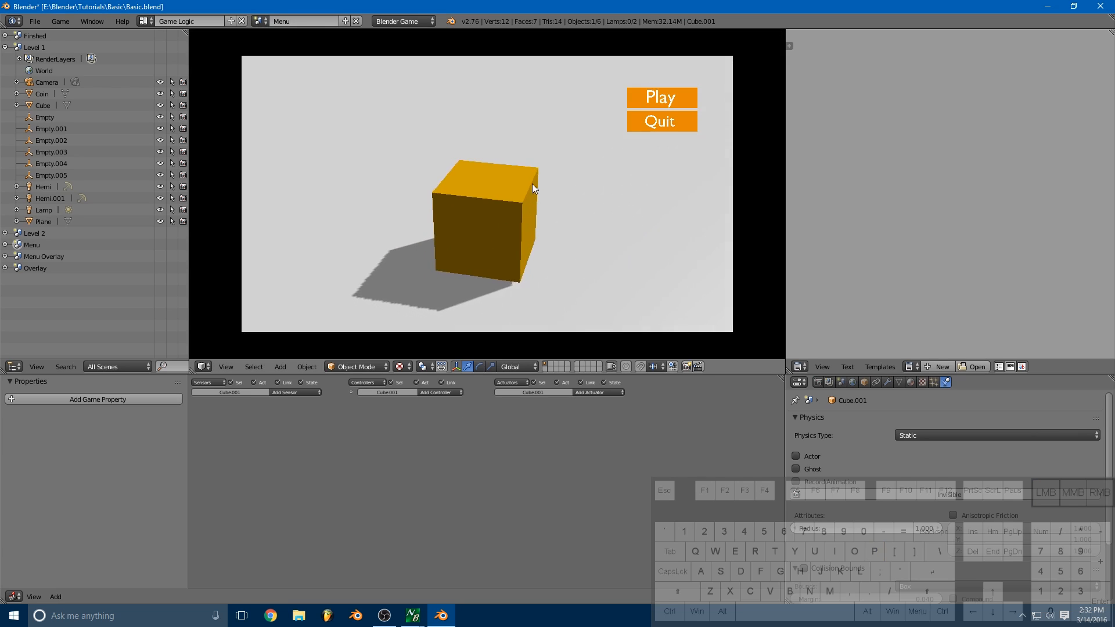
# Step: Start playing from the game's main menu and steer the cube through all the Level 1 coins
pyautogui.click(657, 100)
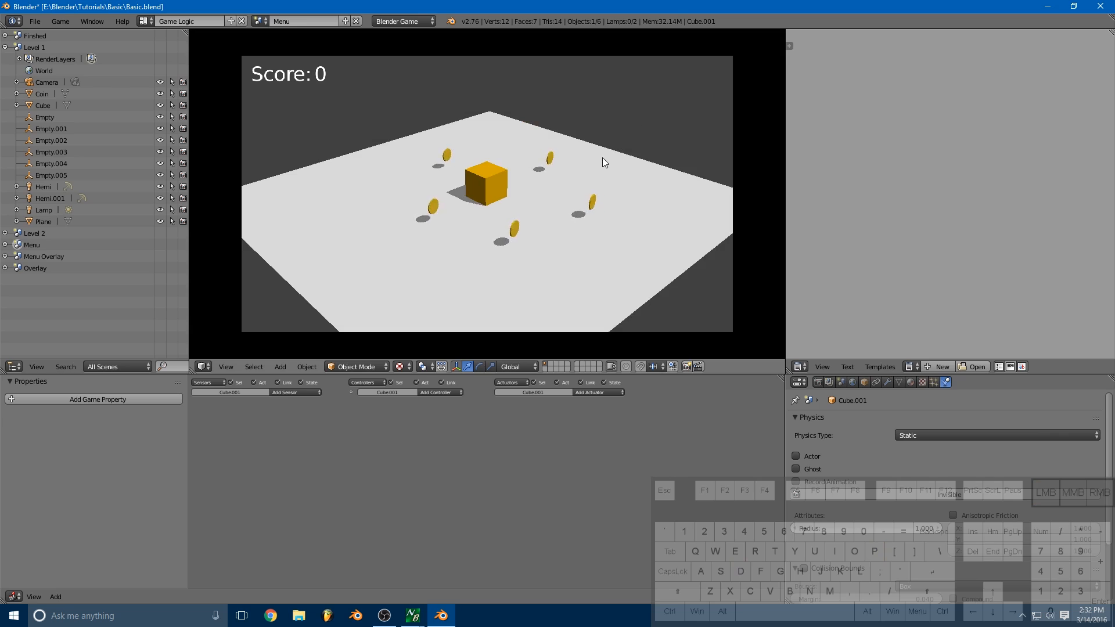
pyautogui.press('s')
pyautogui.press('d')
pyautogui.press('w')
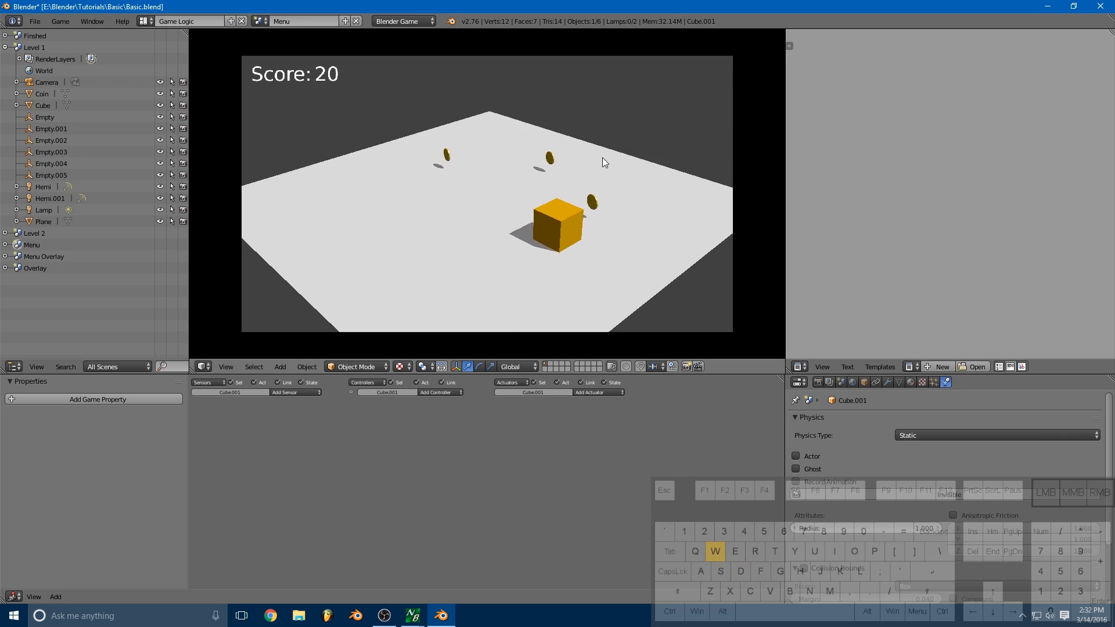
pyautogui.press('a')
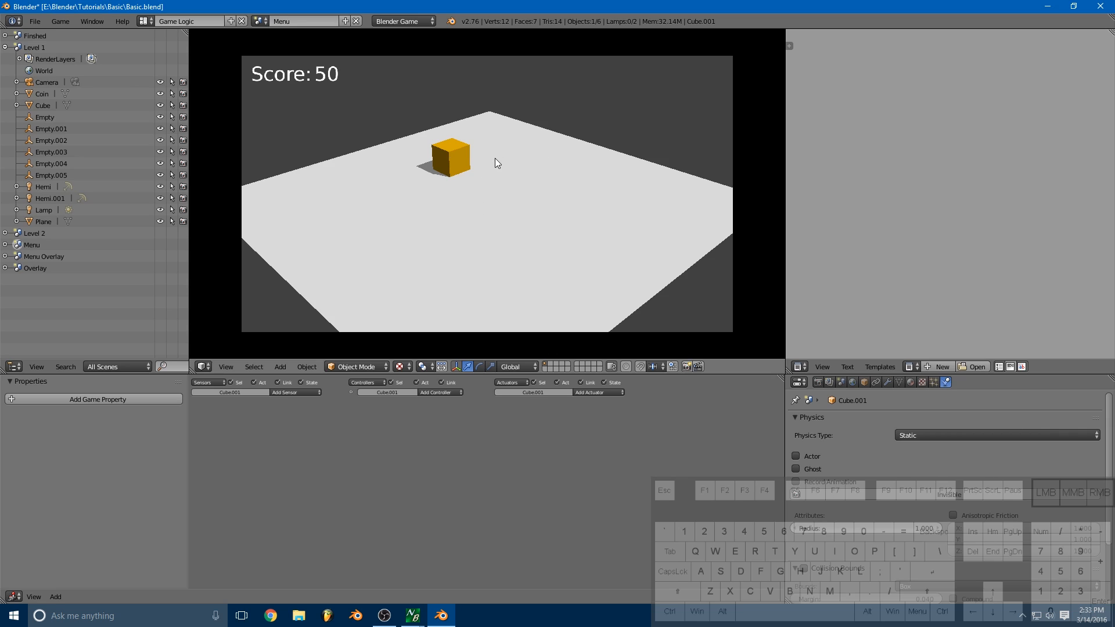
# Step: Steer the cube through all the Level 2 coins to reach the Congratulations end scene
pyautogui.press('s')
pyautogui.press('d')
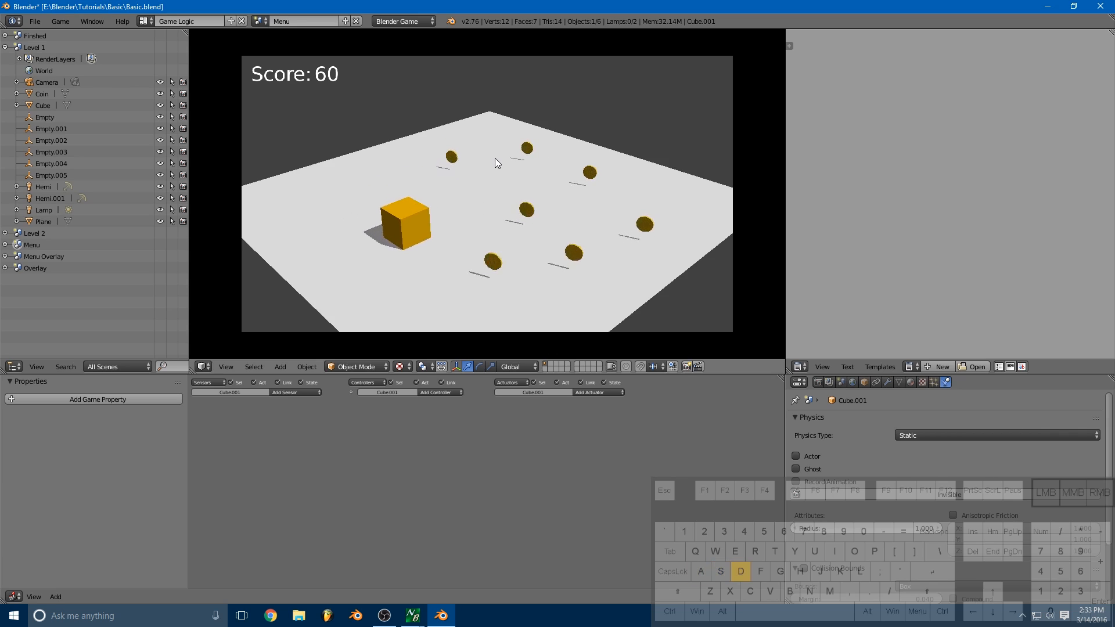
pyautogui.press('w')
pyautogui.press('a')
pyautogui.press('d')
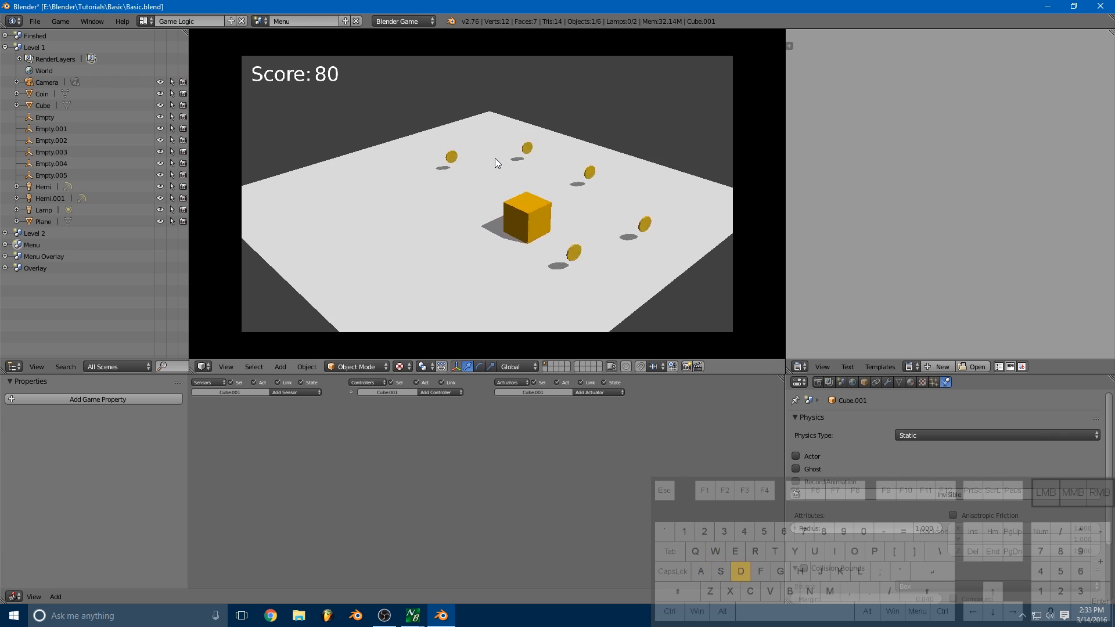
pyautogui.press('s')
pyautogui.press('w')
pyautogui.press('a')
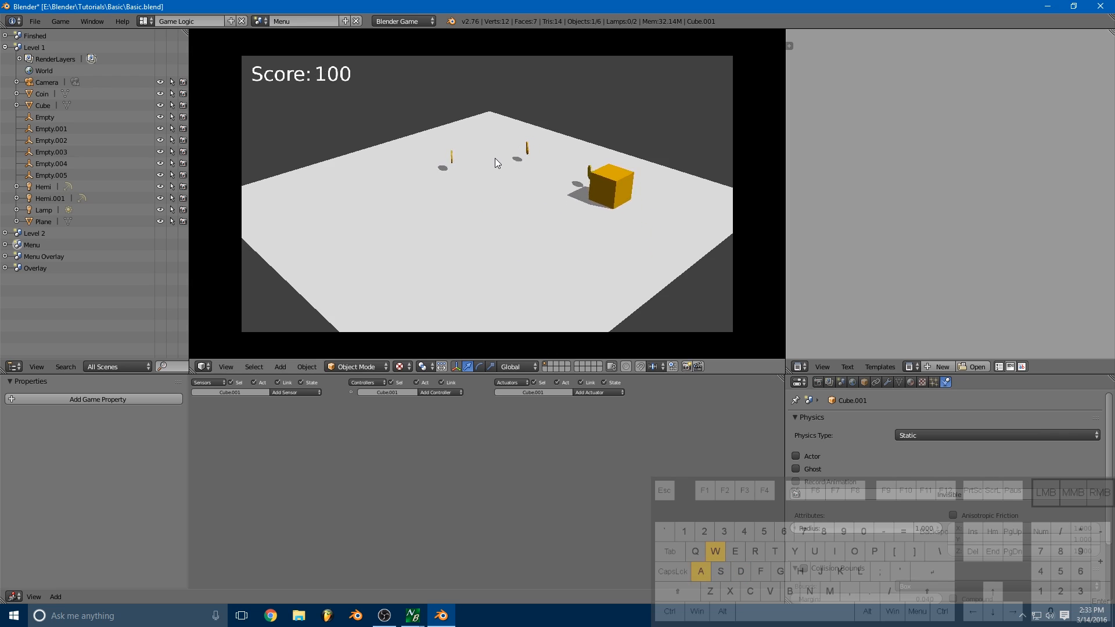
pyautogui.press('s')
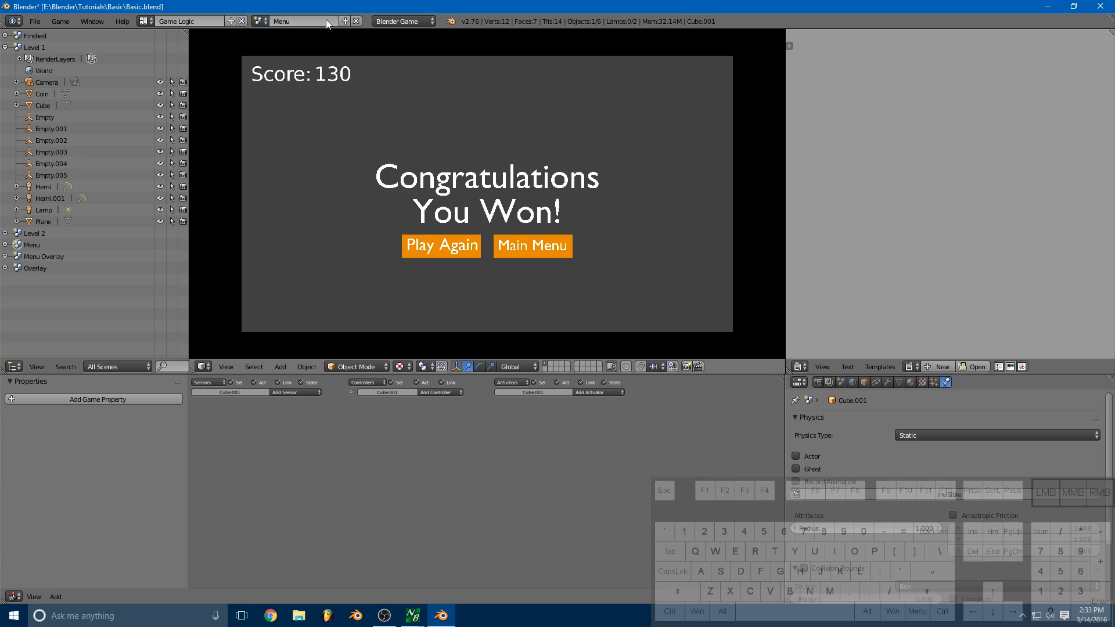
# Step: Test the end scene's Play Again option by collecting the Level 1 coins once more, and stop the game
pyautogui.click(441, 251)
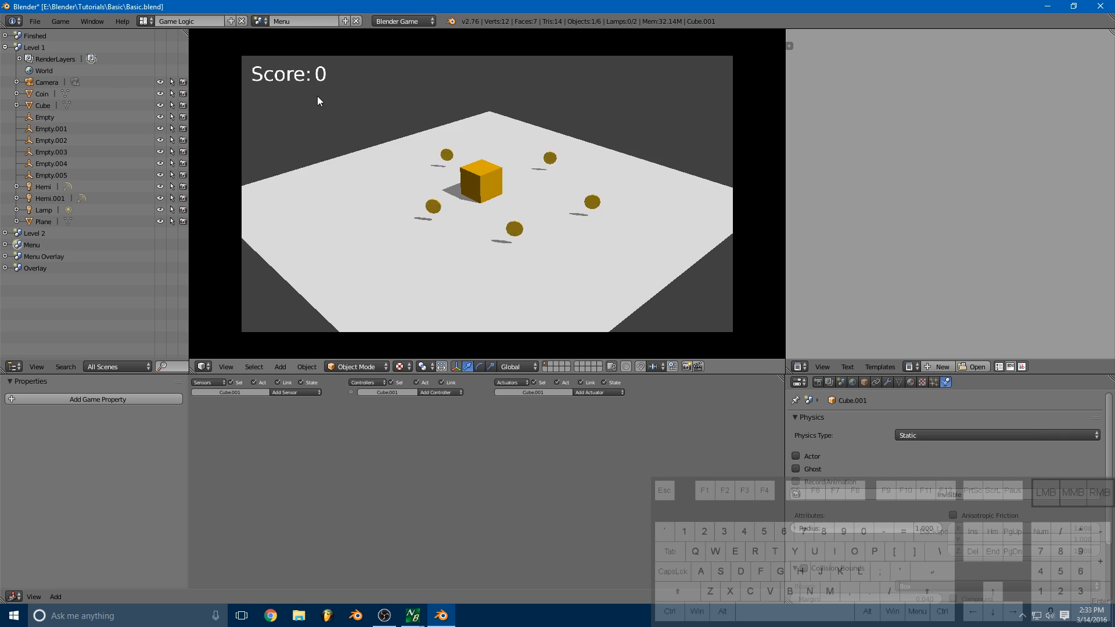
pyautogui.press('s')
pyautogui.press('d')
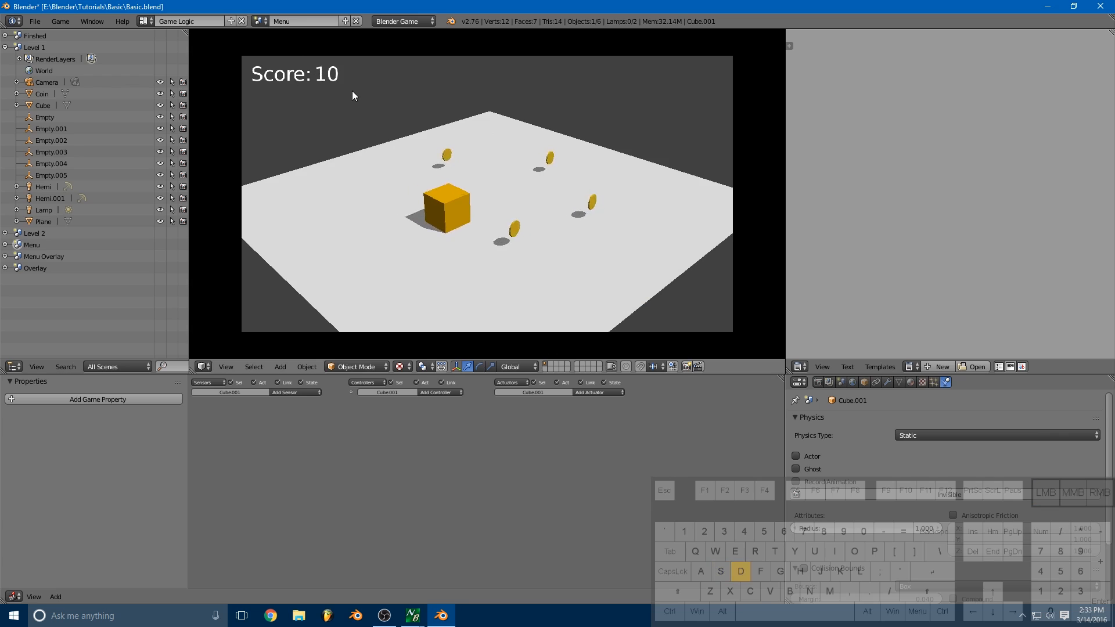
pyautogui.press('w')
pyautogui.press('a')
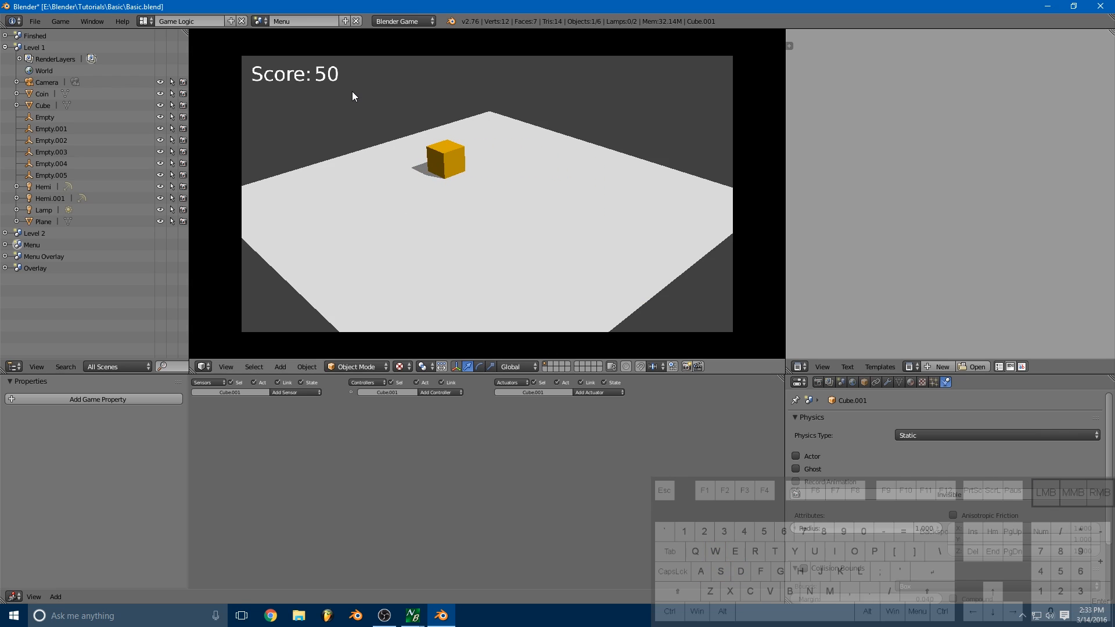
pyautogui.press('Escape')
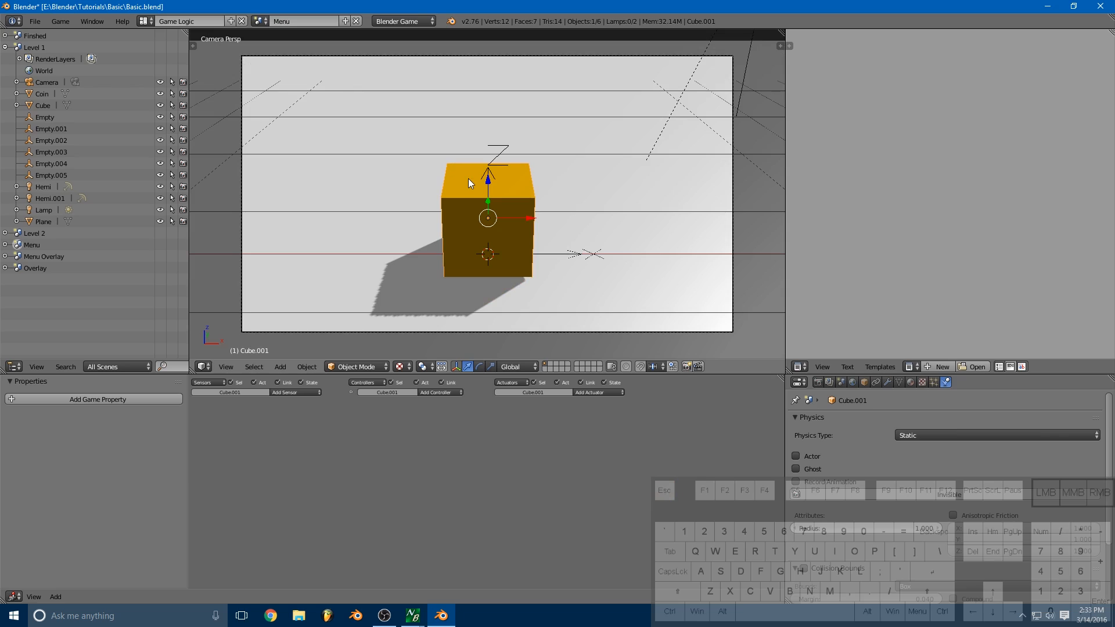